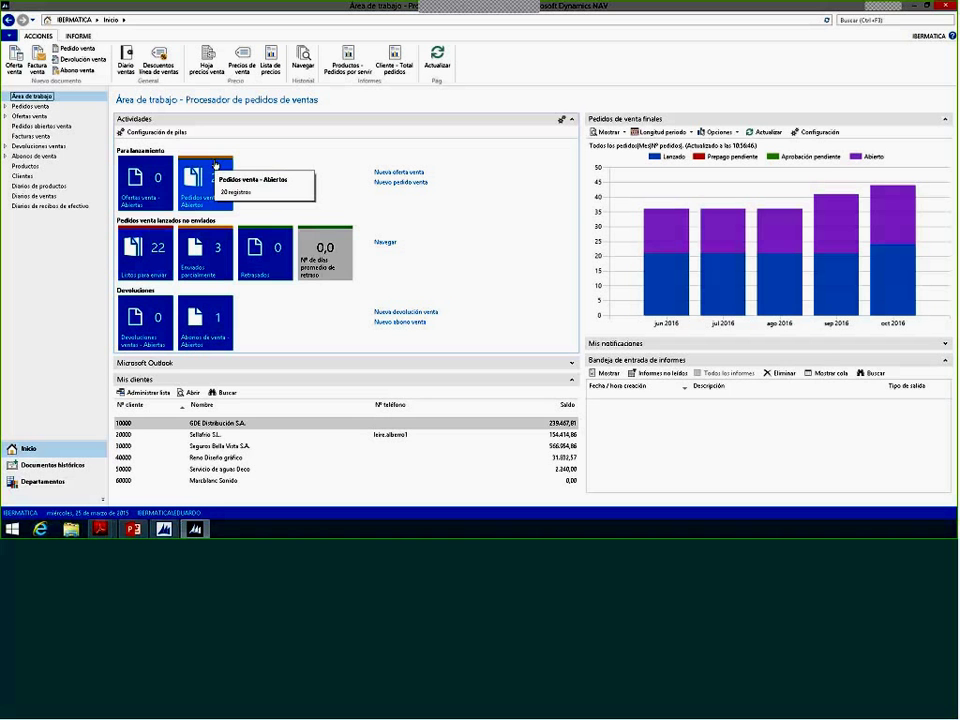
Step: In the cue setup, set Umbral 2 of Listos para enviar to 25 and accept the configuration
{"action": "left_click", "coordinate": [156, 132]}
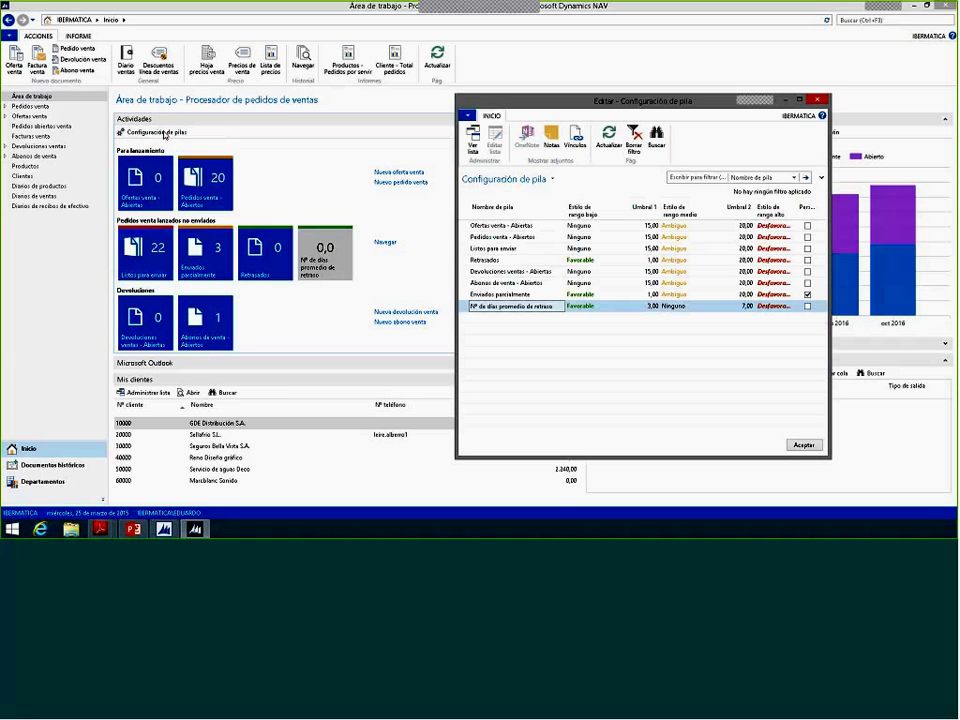
{"action": "left_click_drag", "start_coordinate": [559, 103], "coordinate": [377, 90]}
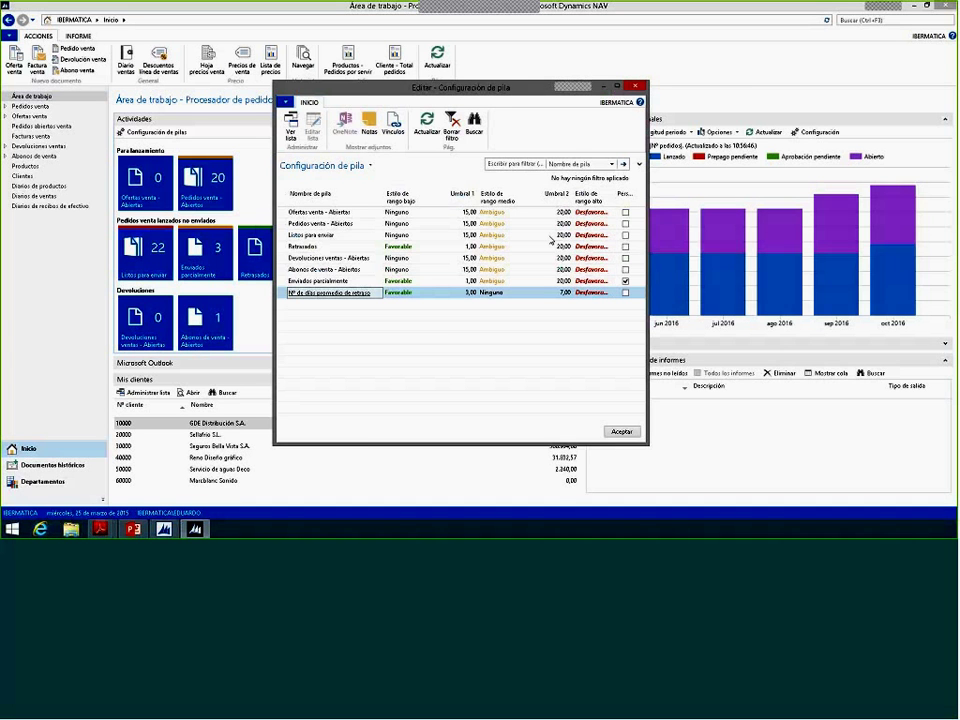
{"action": "left_click_drag", "start_coordinate": [408, 88], "coordinate": [504, 100]}
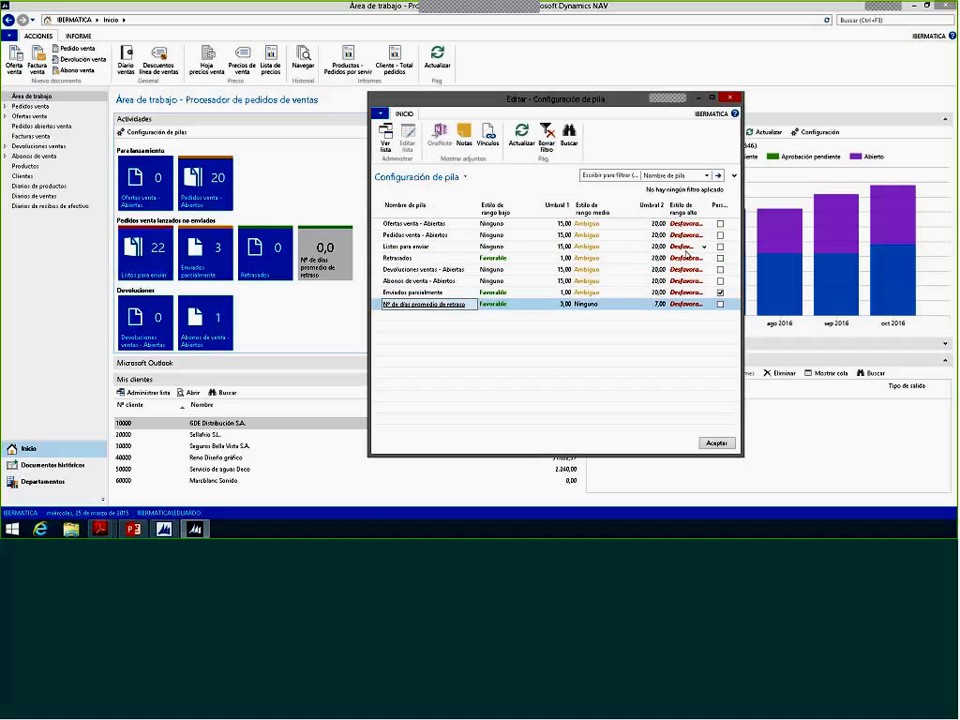
{"action": "left_click", "coordinate": [660, 246]}
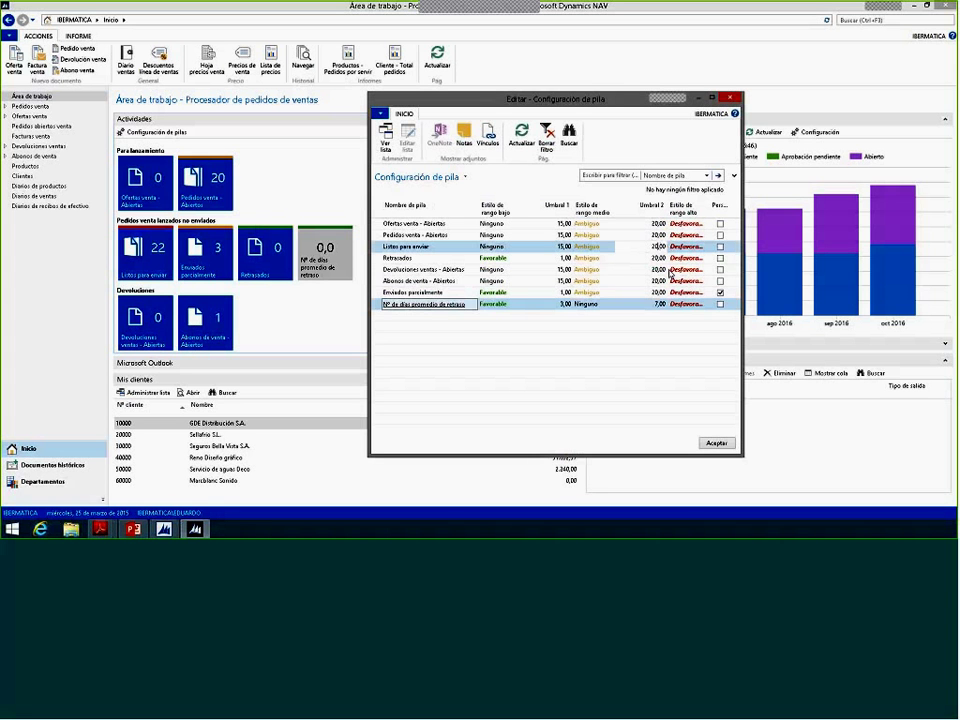
{"action": "type", "text": "5"}
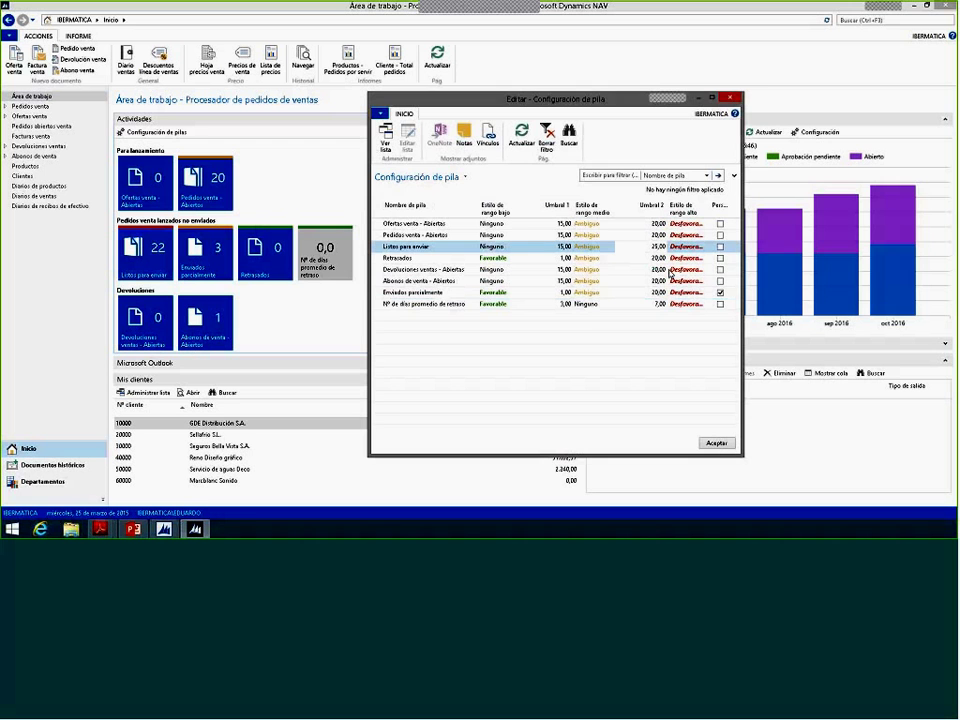
{"action": "left_click", "coordinate": [716, 443]}
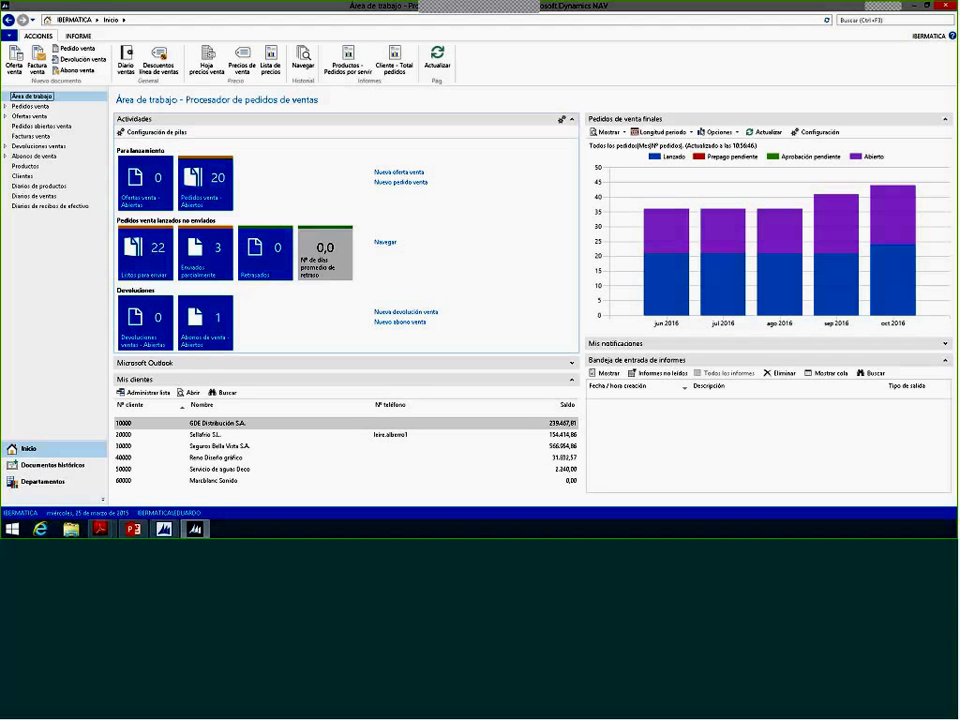
Step: Widen the Pedidos de venta finales chart by shifting the column divider toward Actividades, and inspect its monthly bars
{"action": "left_click_drag", "start_coordinate": [581, 260], "coordinate": [529, 257]}
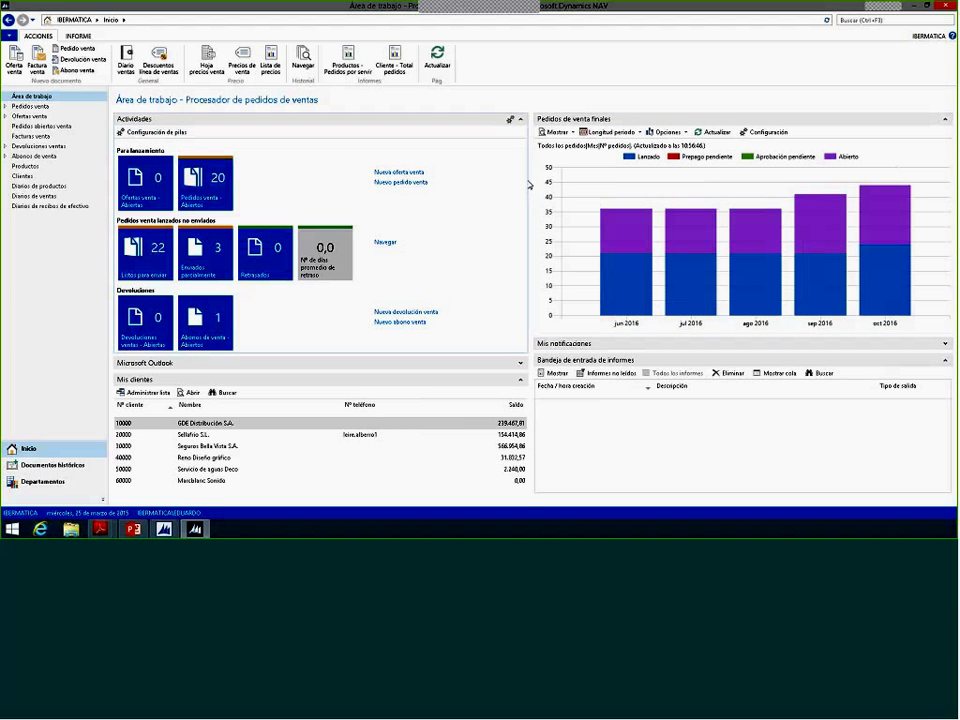
{"action": "left_click_drag", "start_coordinate": [529, 180], "coordinate": [519, 180]}
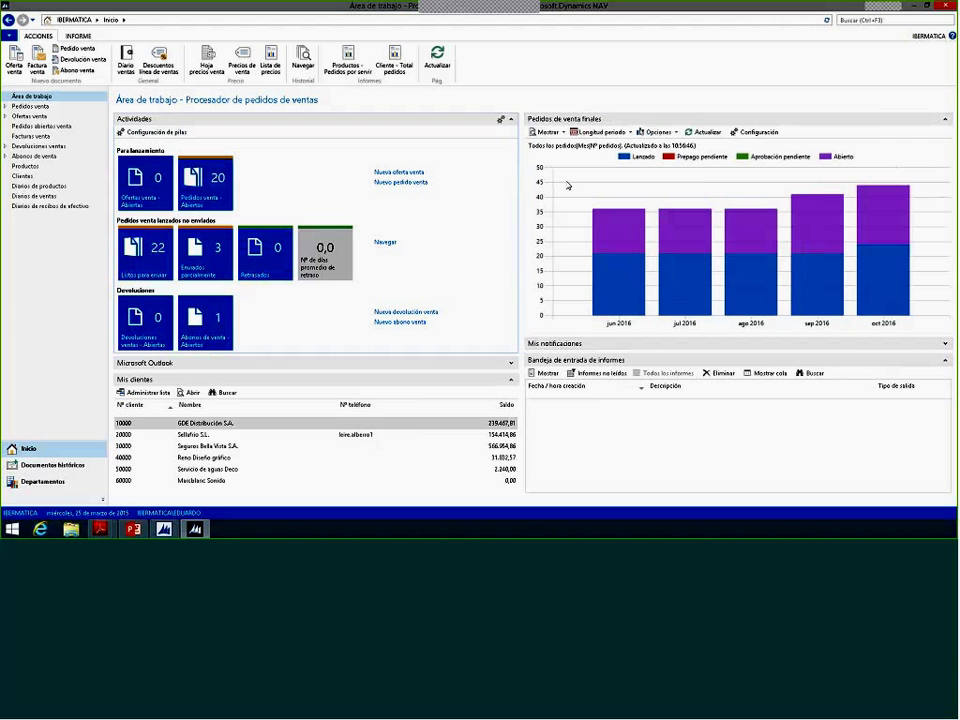
{"action": "mouse_move", "coordinate": [735, 259]}
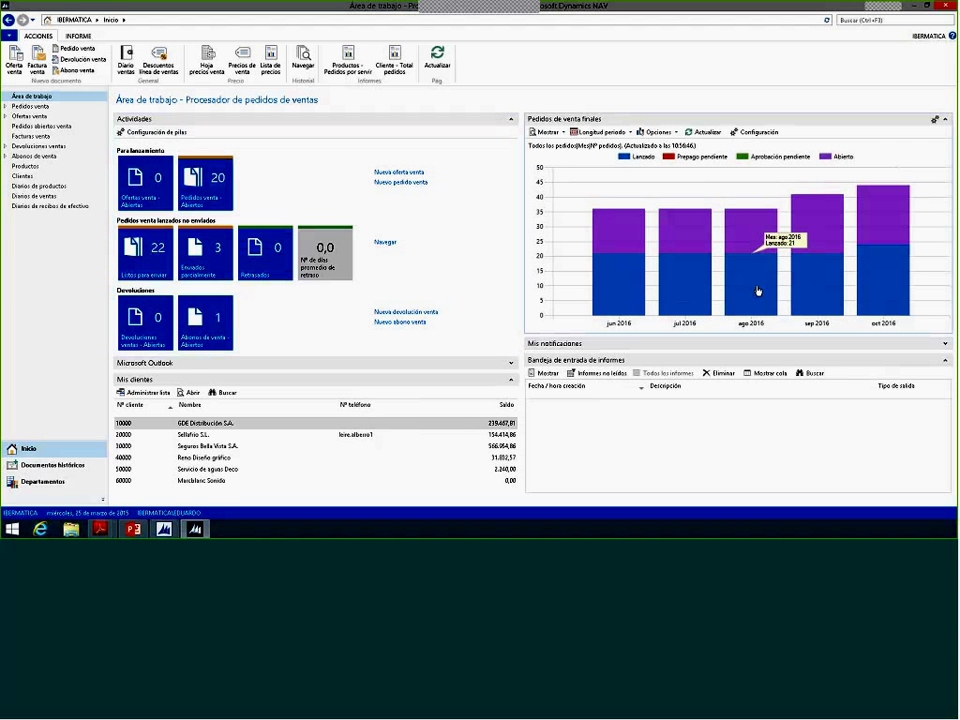
{"action": "mouse_move", "coordinate": [692, 270]}
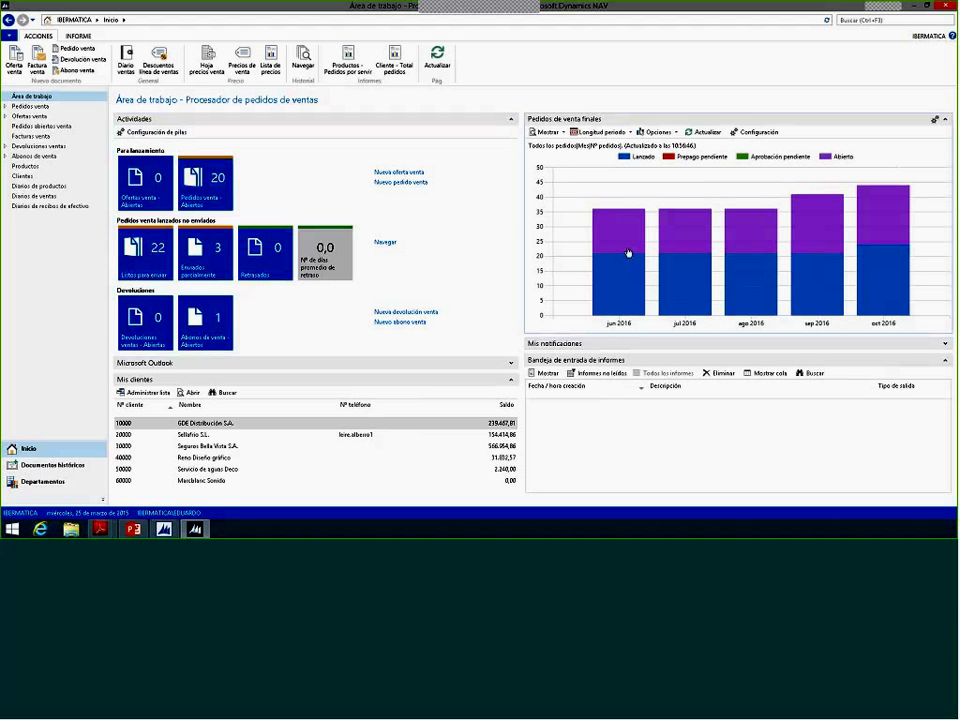
{"action": "mouse_move", "coordinate": [628, 253]}
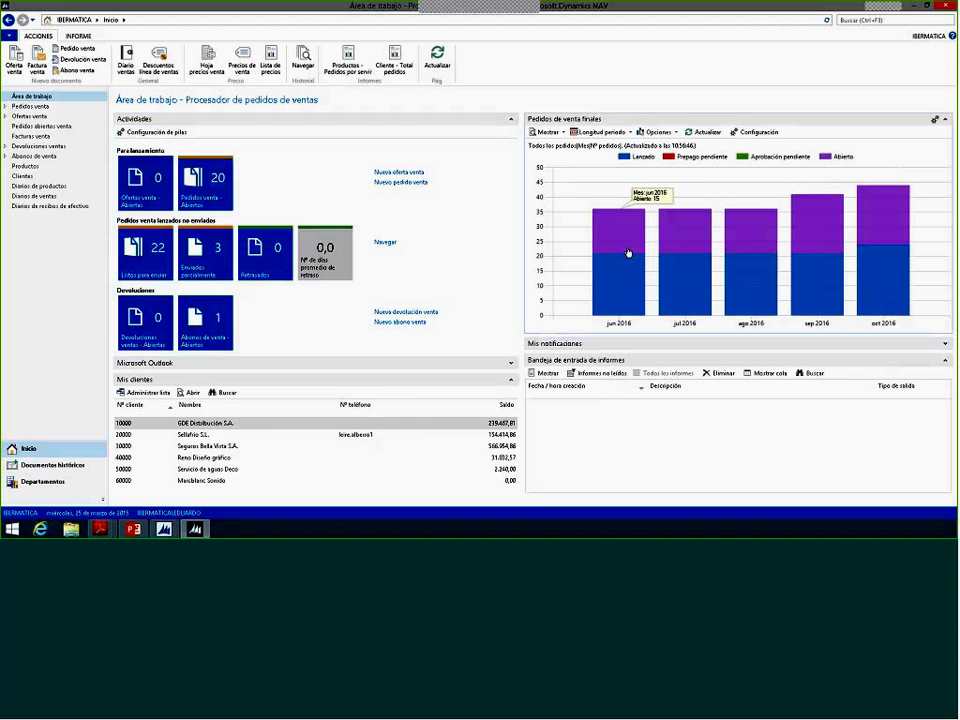
Step: Cycle the sales order chart's period length through Trimestre and Semana, ending on Mes
{"action": "left_click", "coordinate": [630, 133]}
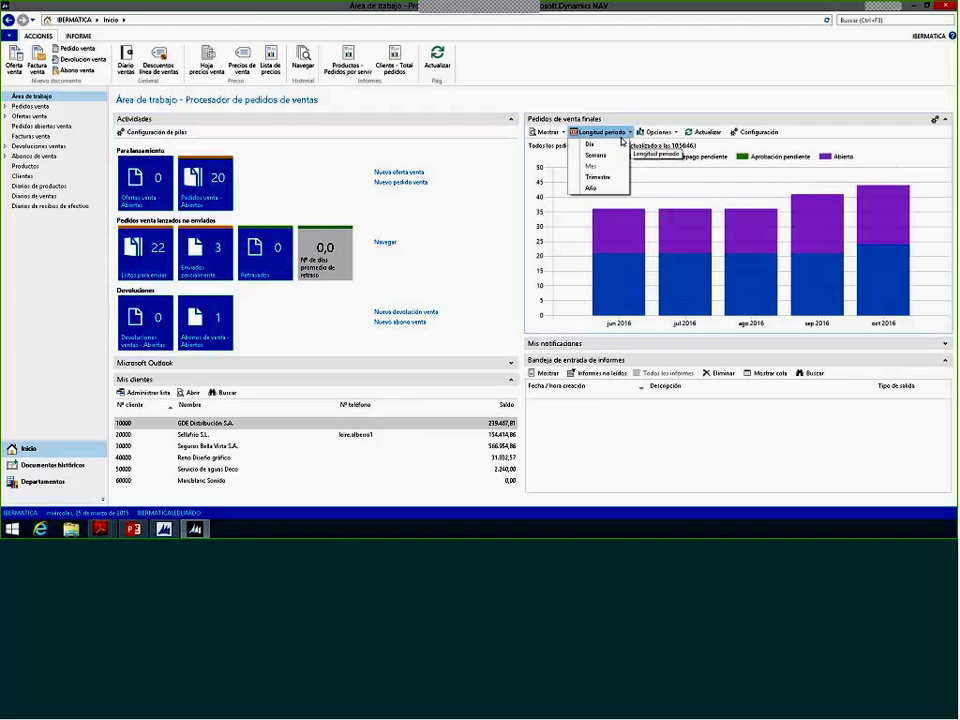
{"action": "left_click", "coordinate": [599, 177]}
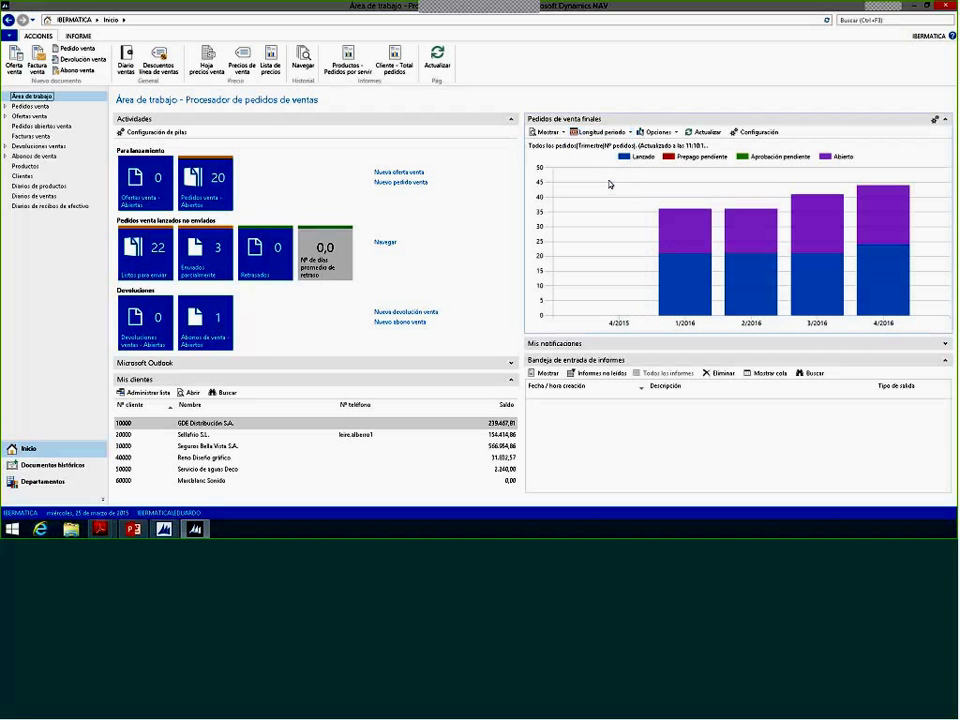
{"action": "left_click", "coordinate": [600, 131]}
{"action": "left_click", "coordinate": [603, 157]}
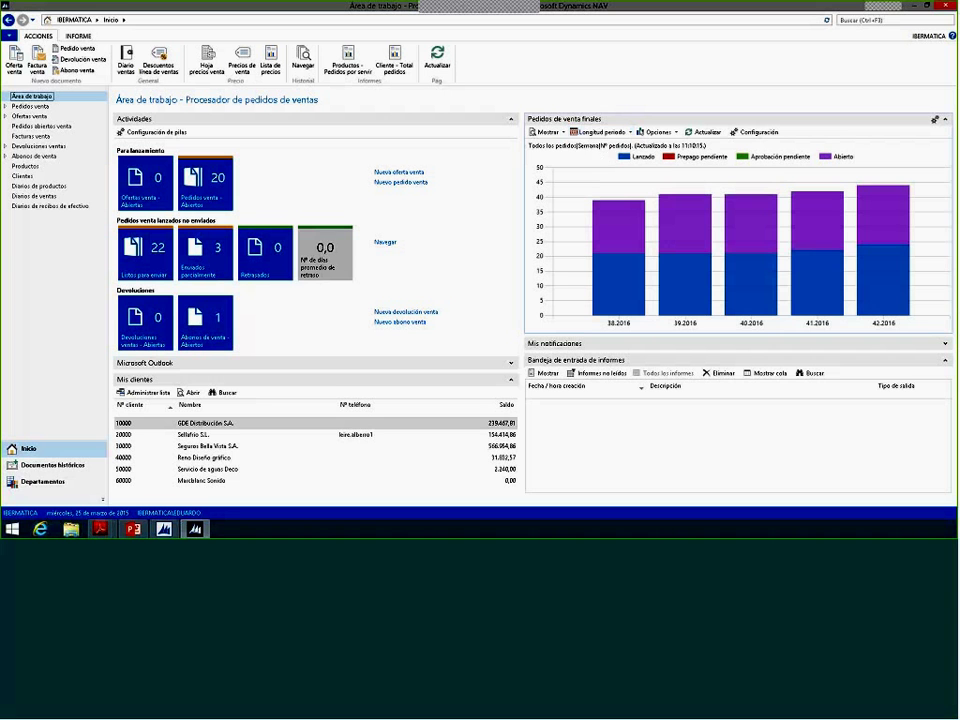
{"action": "left_click", "coordinate": [600, 131]}
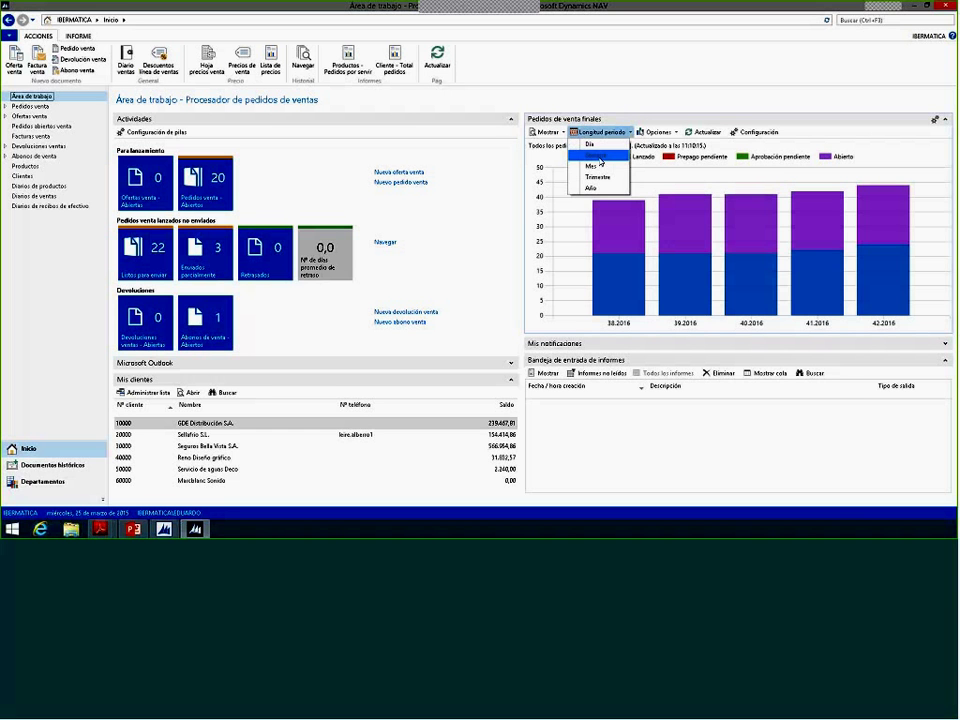
{"action": "left_click", "coordinate": [596, 166]}
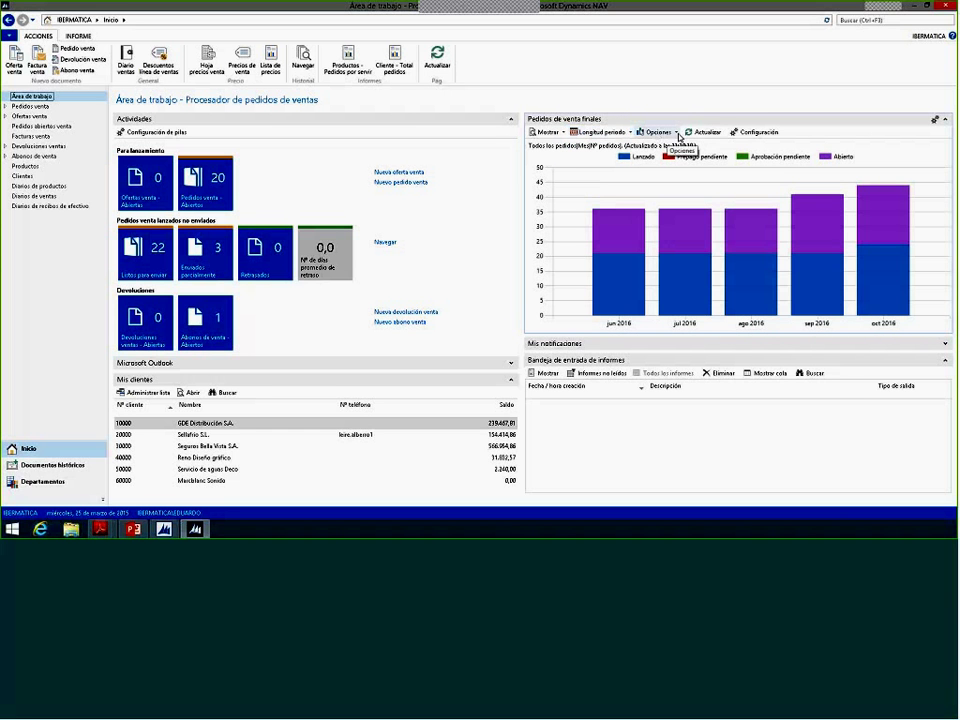
Step: Show the sales order chart by Importe and return its calculated value to Nº de pedidos
{"action": "left_click", "coordinate": [677, 133]}
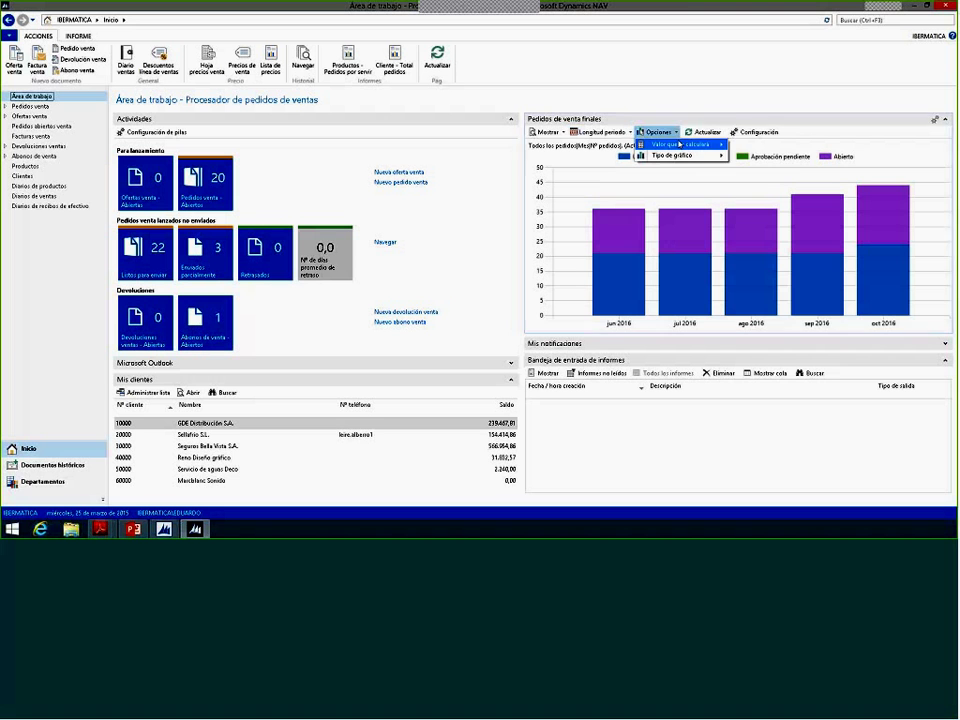
{"action": "mouse_move", "coordinate": [715, 144]}
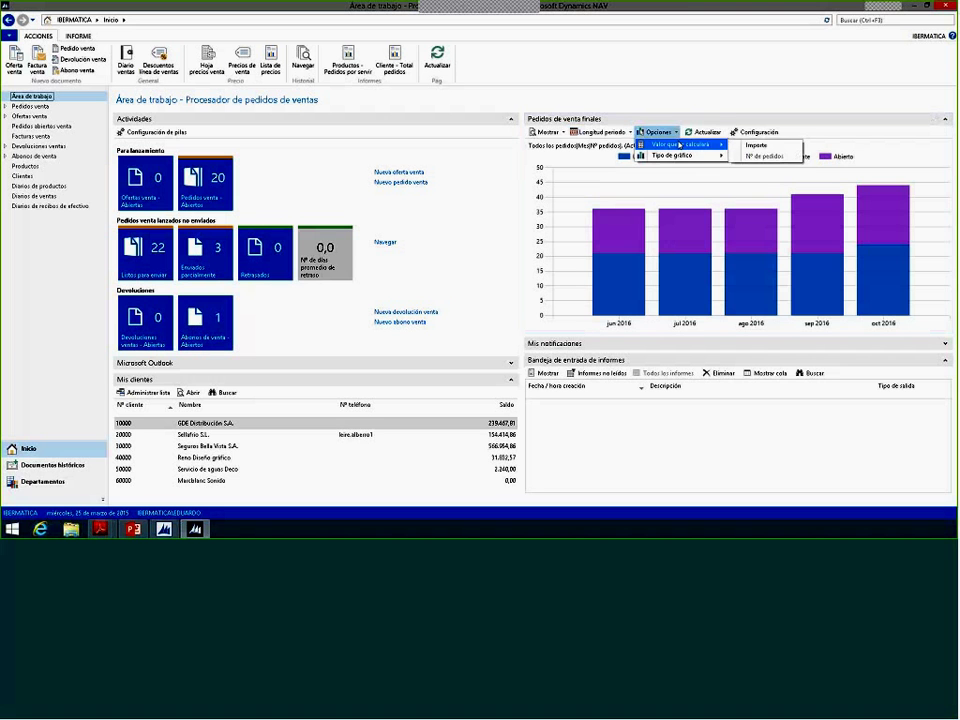
{"action": "left_click", "coordinate": [740, 146]}
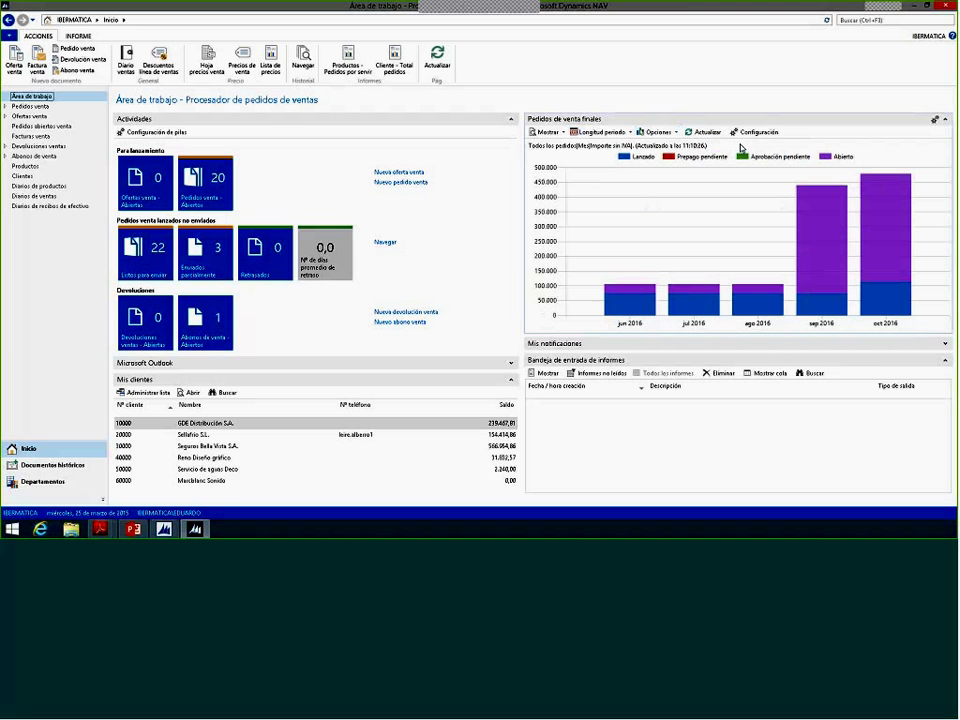
{"action": "left_click", "coordinate": [677, 133]}
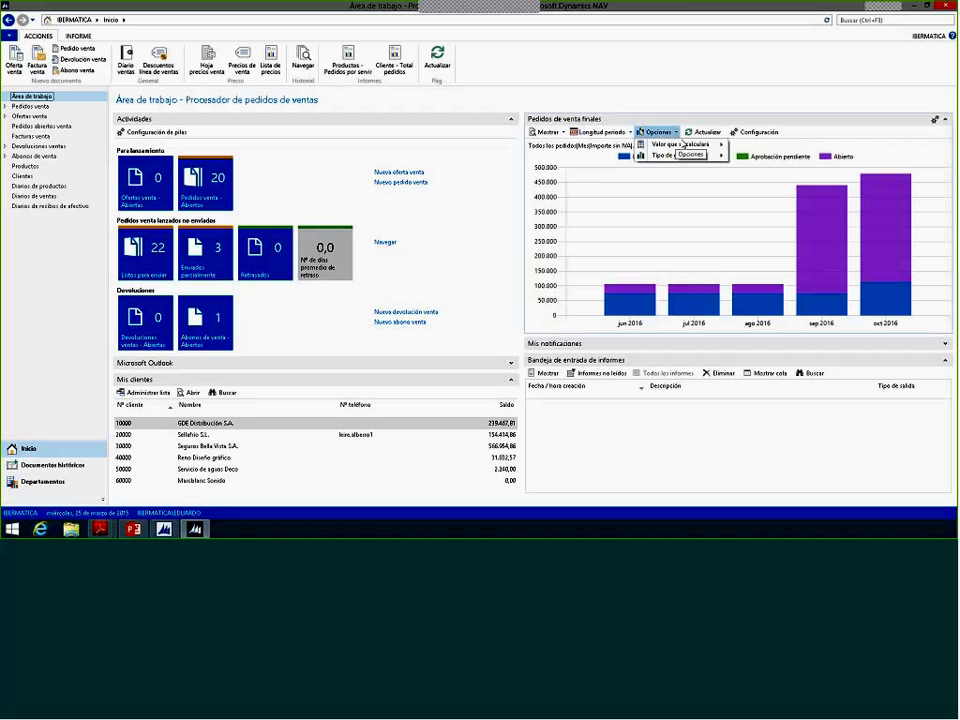
{"action": "mouse_move", "coordinate": [712, 146]}
{"action": "left_click", "coordinate": [748, 157]}
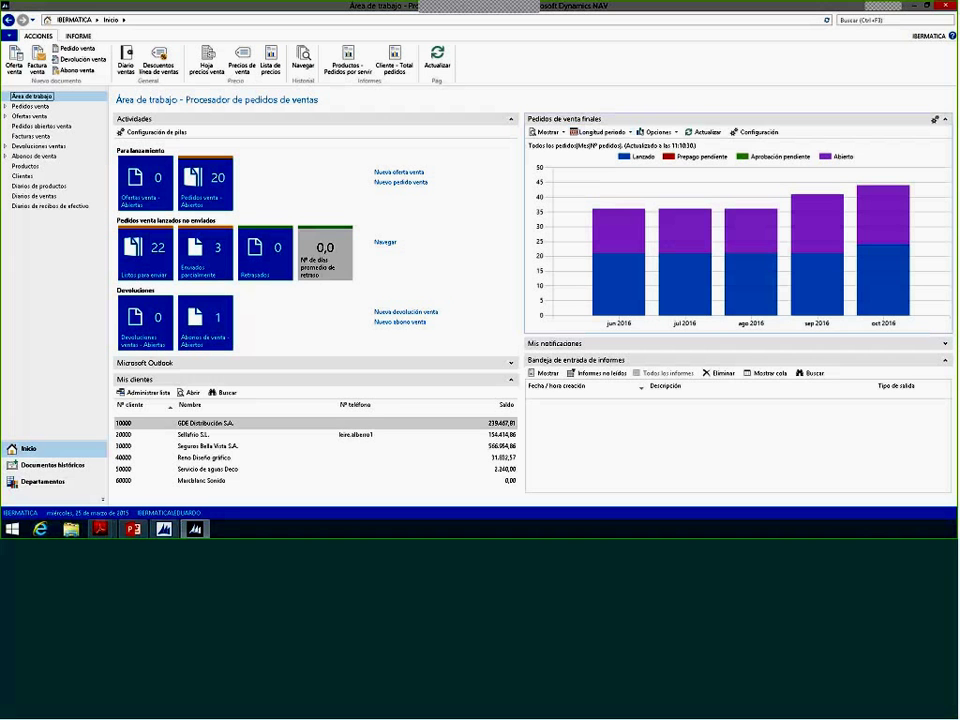
Step: View the list of released sales orders behind the chart's jun 2016 Lanzado bar and close it
{"action": "mouse_move", "coordinate": [620, 281]}
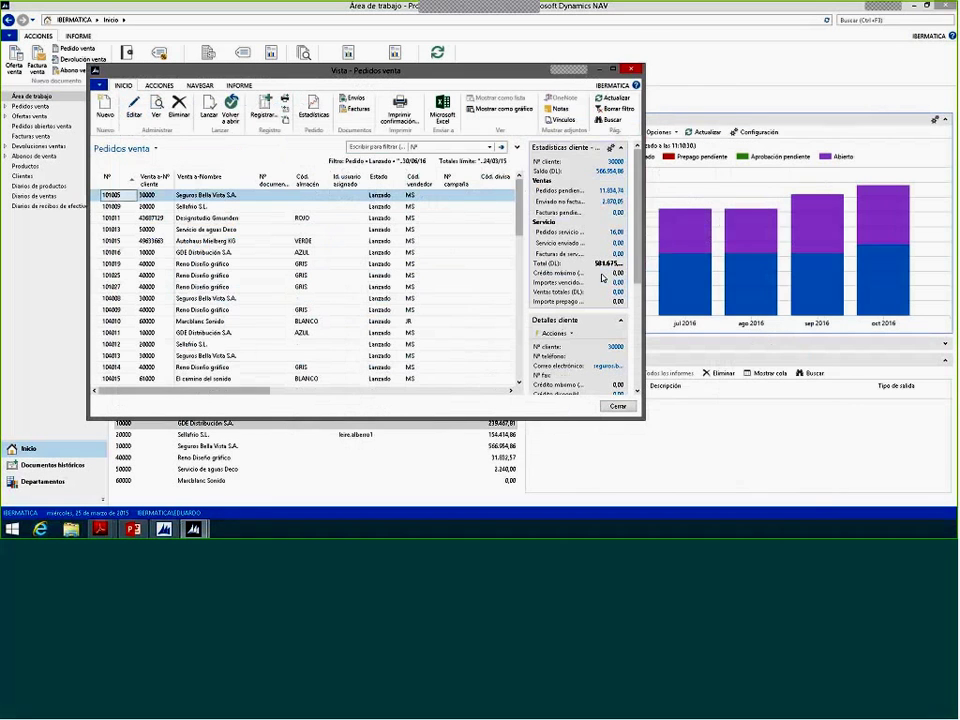
{"action": "mouse_move", "coordinate": [673, 285]}
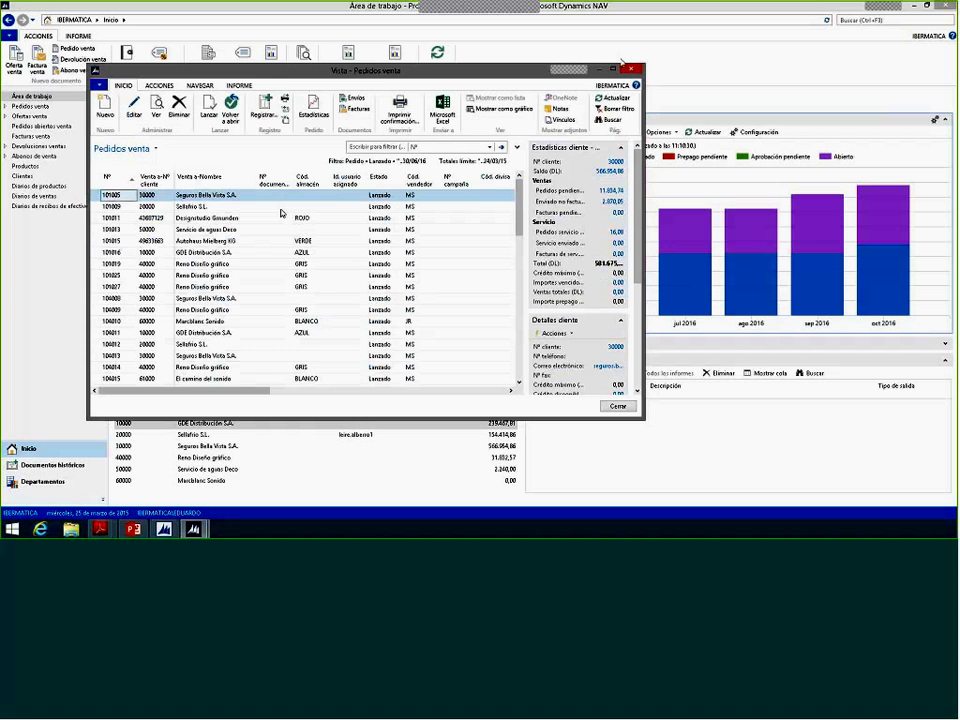
{"action": "left_click", "coordinate": [632, 70]}
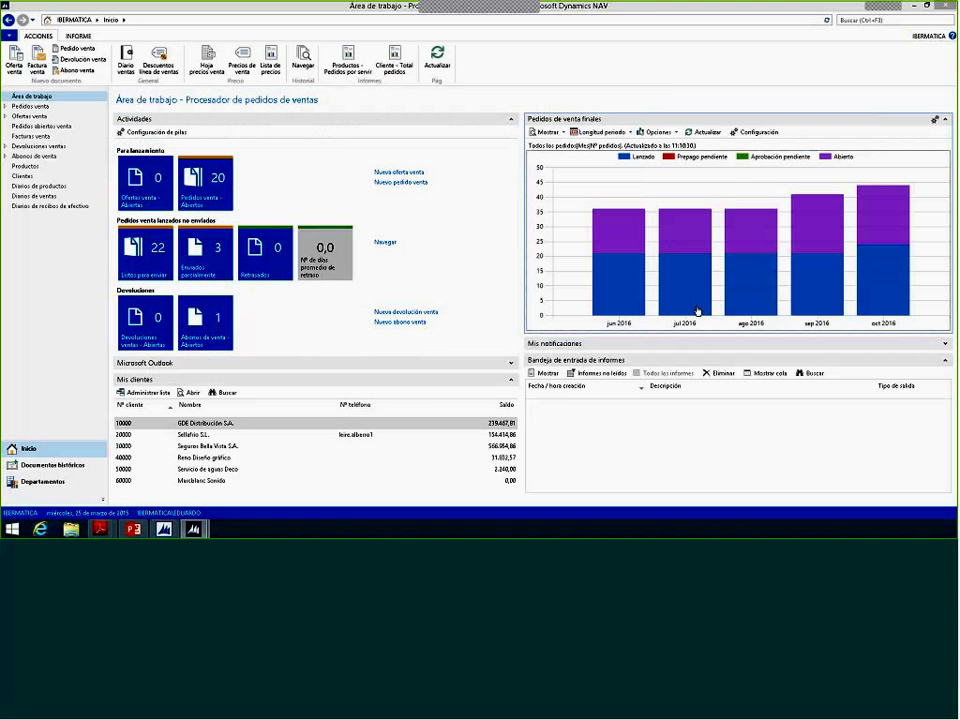
Step: View the open orders behind the jul 2016 Abierto bar, inspect the first GDE Distribución S.A. order, and close both windows
{"action": "mouse_move", "coordinate": [698, 311]}
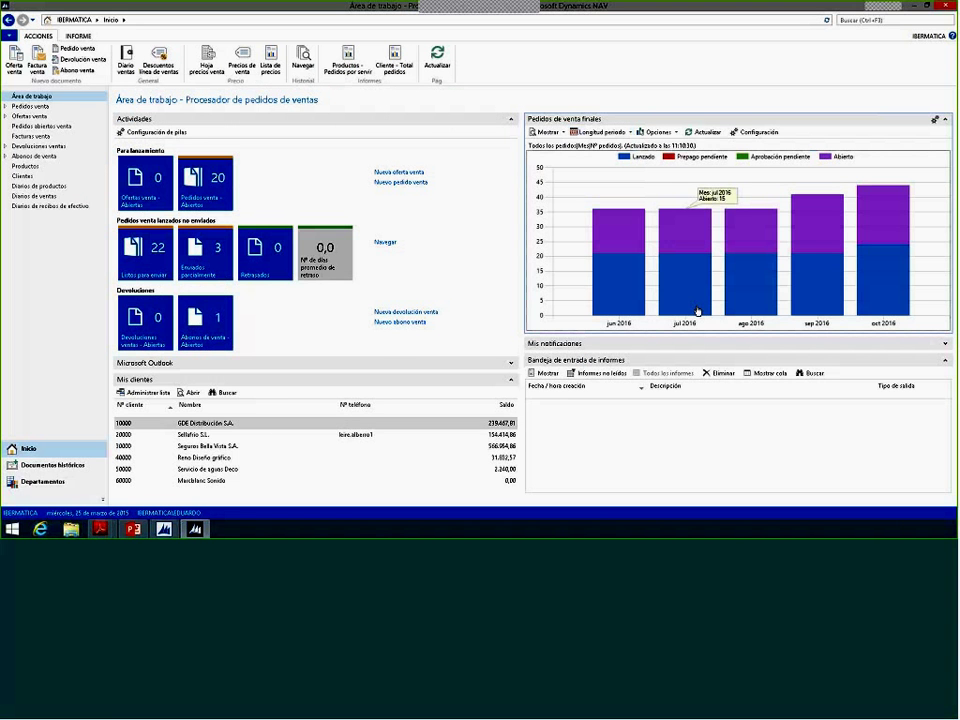
{"action": "left_click", "coordinate": [677, 240]}
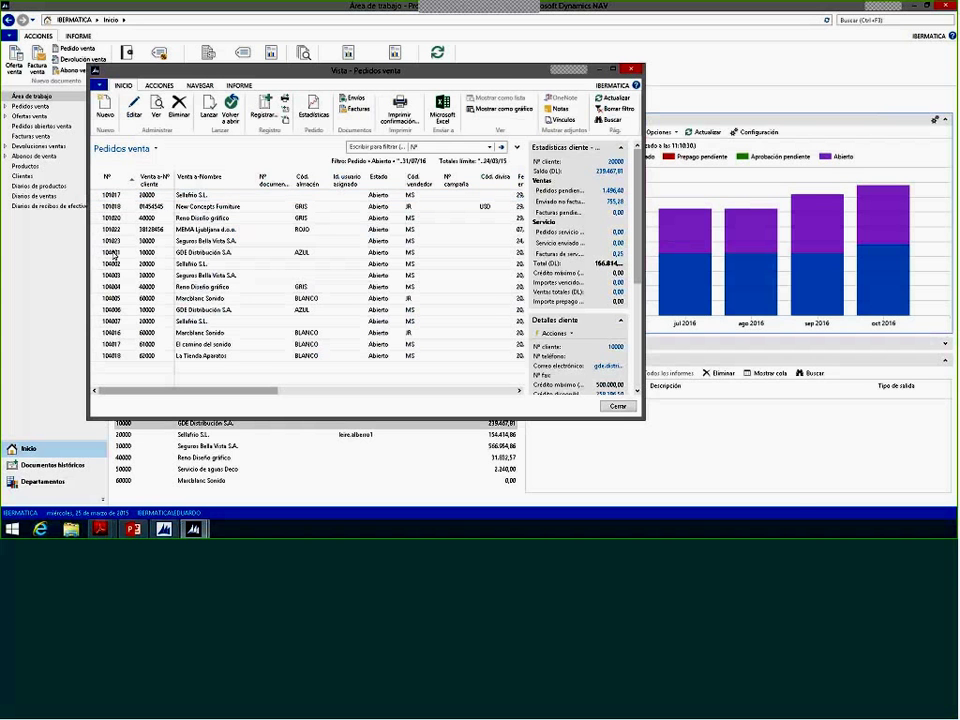
{"action": "key", "text": "ctrl+n"}
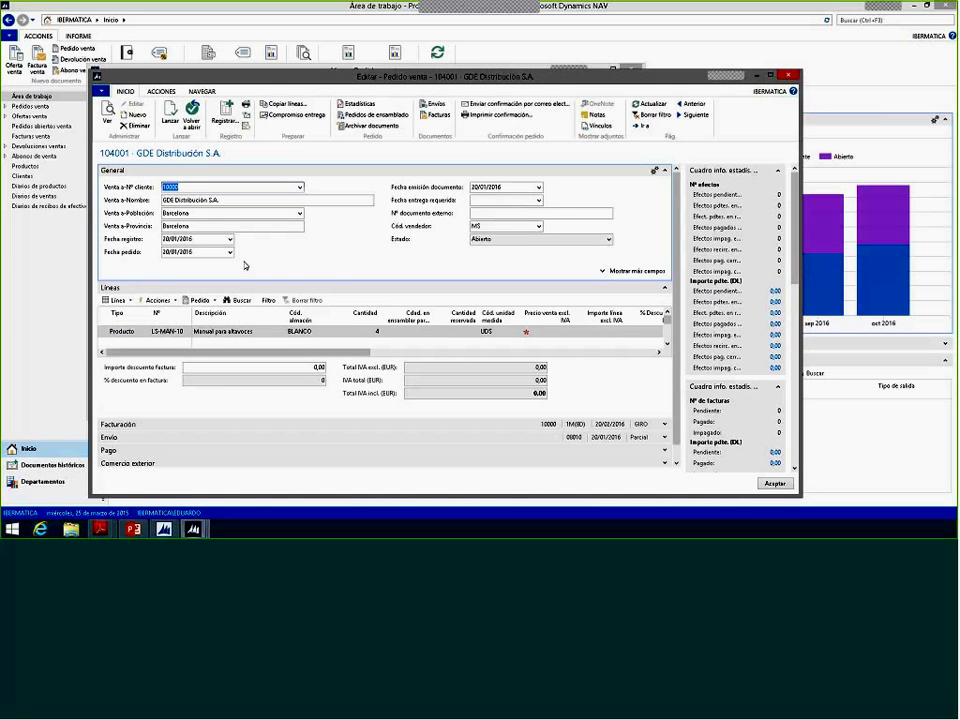
{"action": "left_click", "coordinate": [788, 75]}
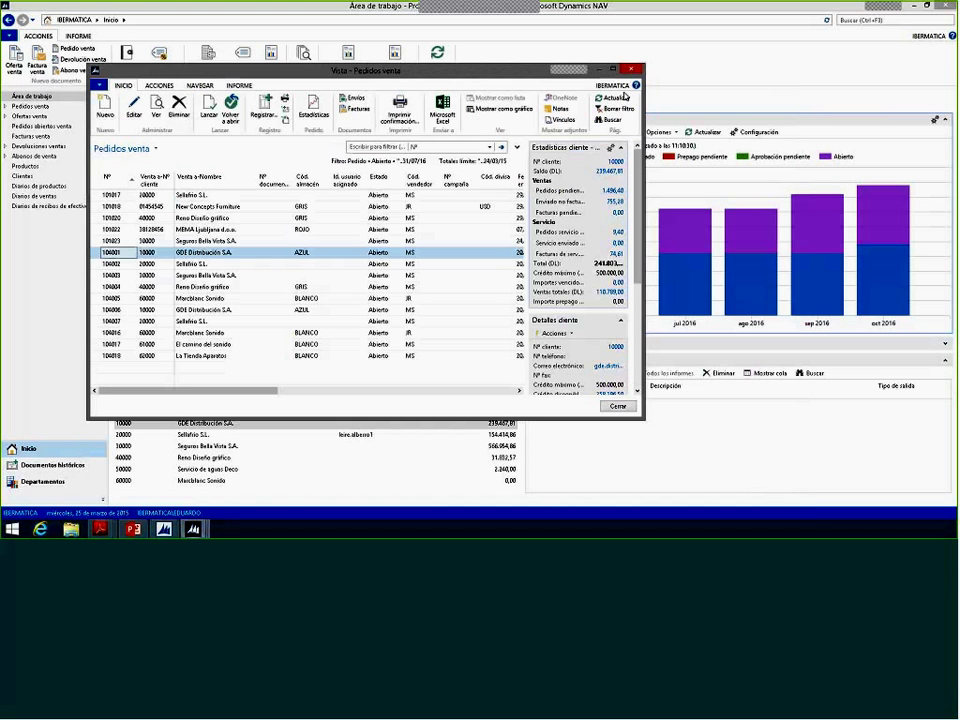
{"action": "key", "text": "Escape"}
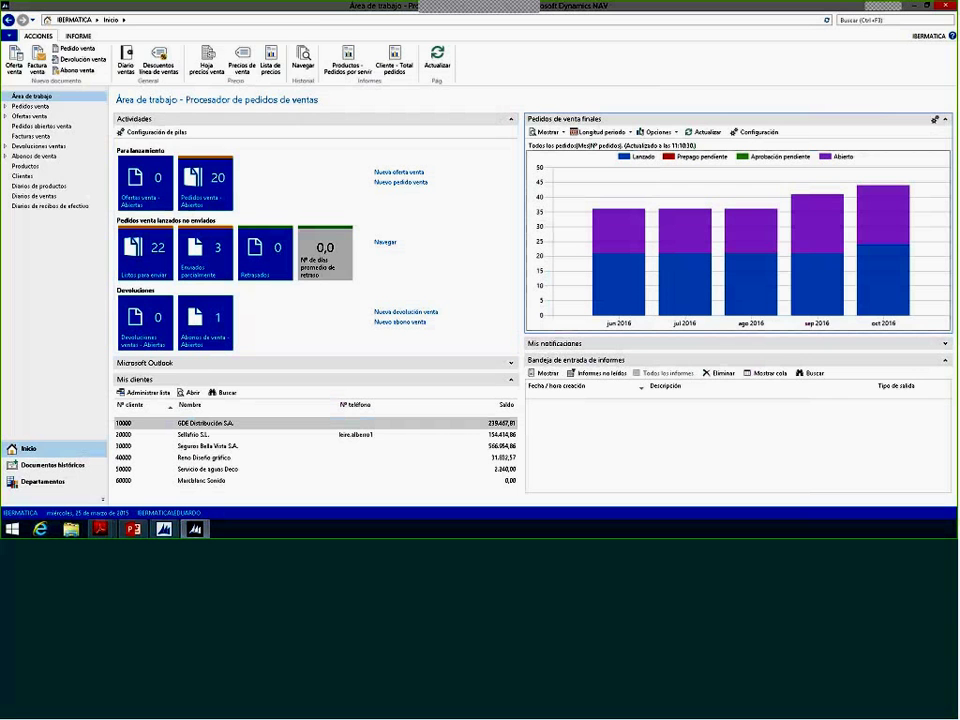
Step: Personalize the work area page by adding an Elemento gráfico part and placing it directly below Pedidos de venta finales
{"action": "left_click", "coordinate": [9, 35]}
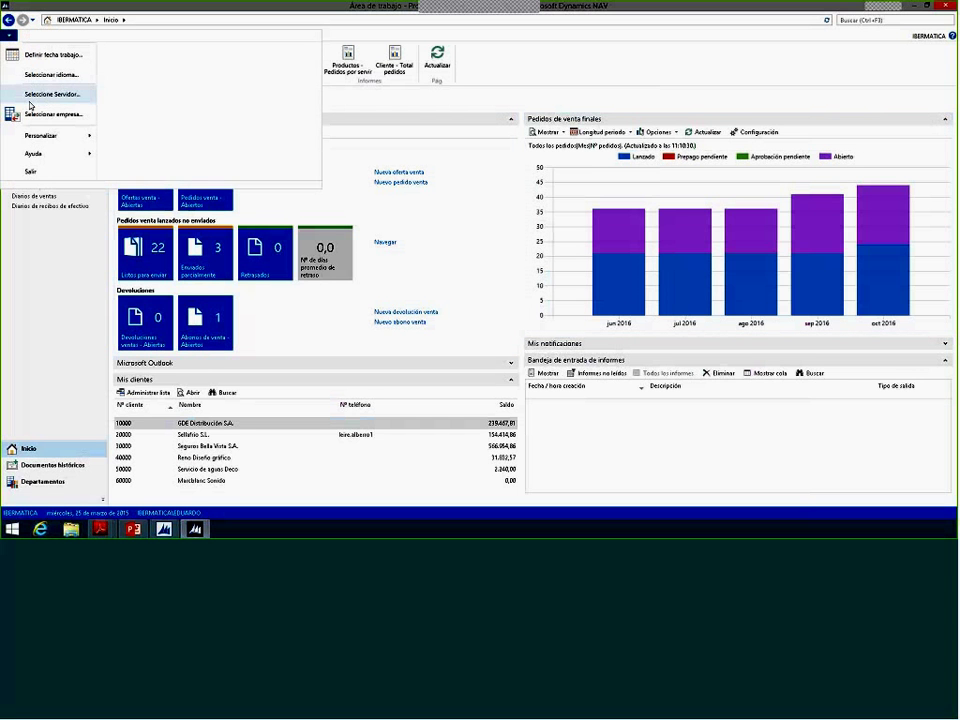
{"action": "mouse_move", "coordinate": [38, 140]}
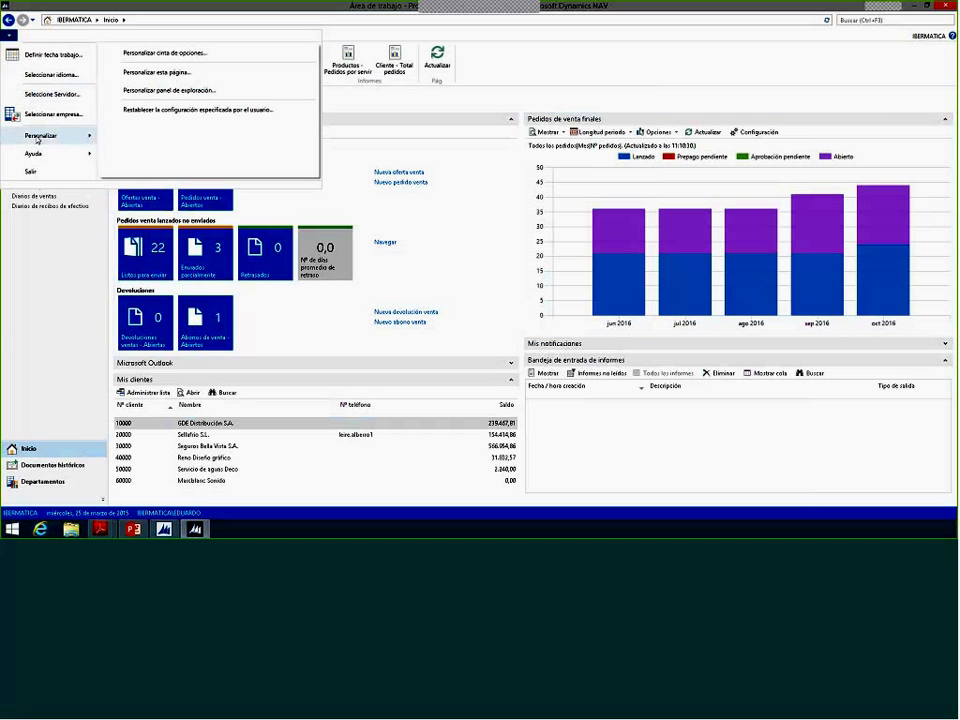
{"action": "left_click", "coordinate": [150, 76]}
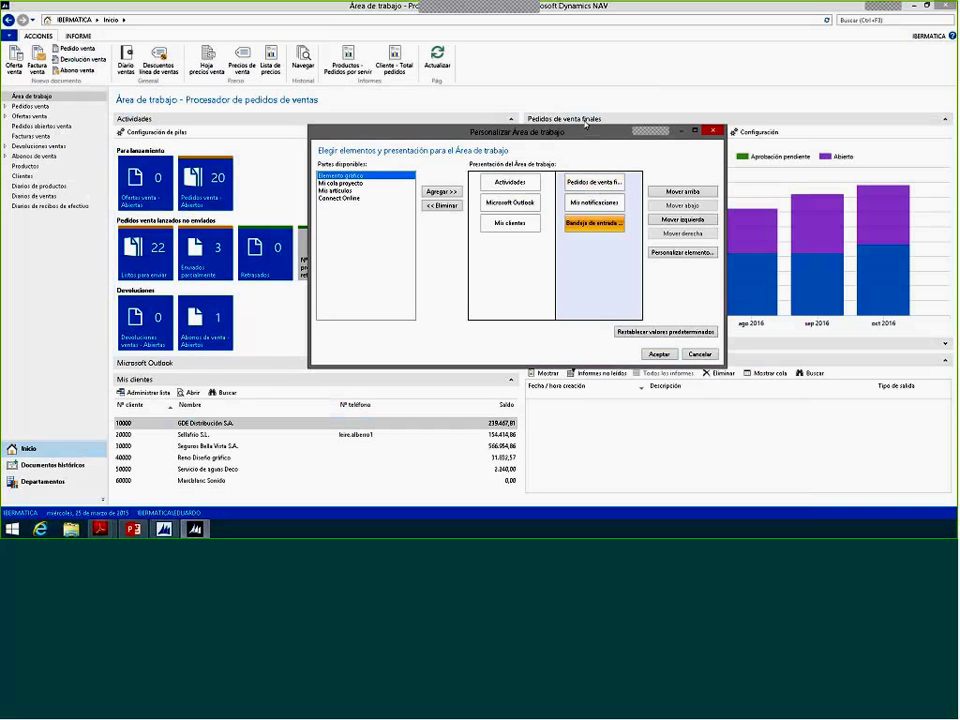
{"action": "left_click", "coordinate": [440, 192]}
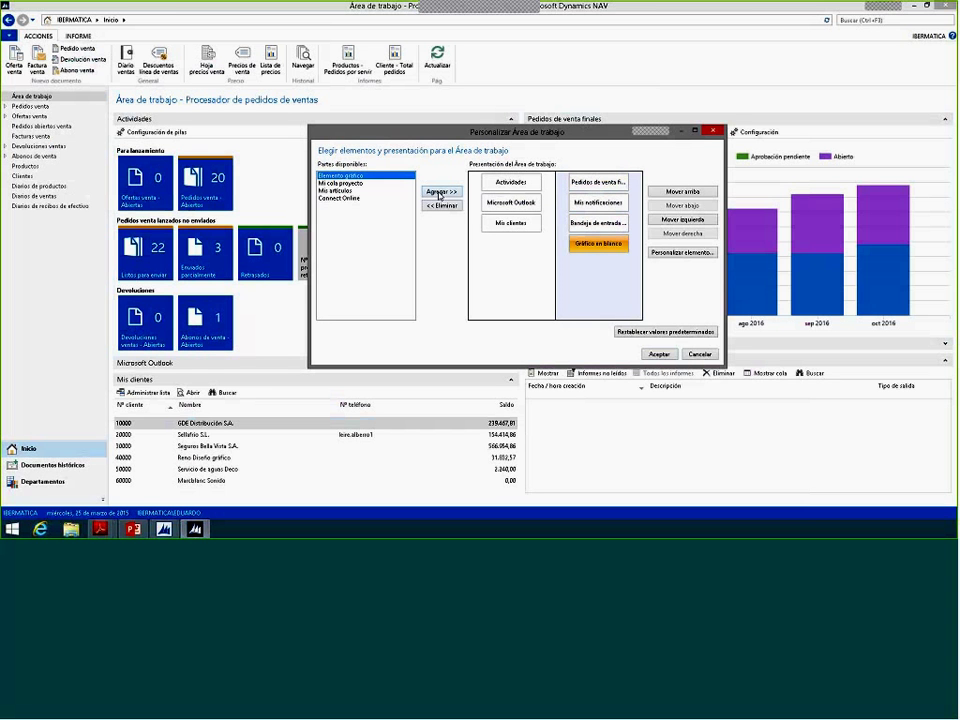
{"action": "left_click", "coordinate": [703, 193]}
{"action": "left_click", "coordinate": [692, 193]}
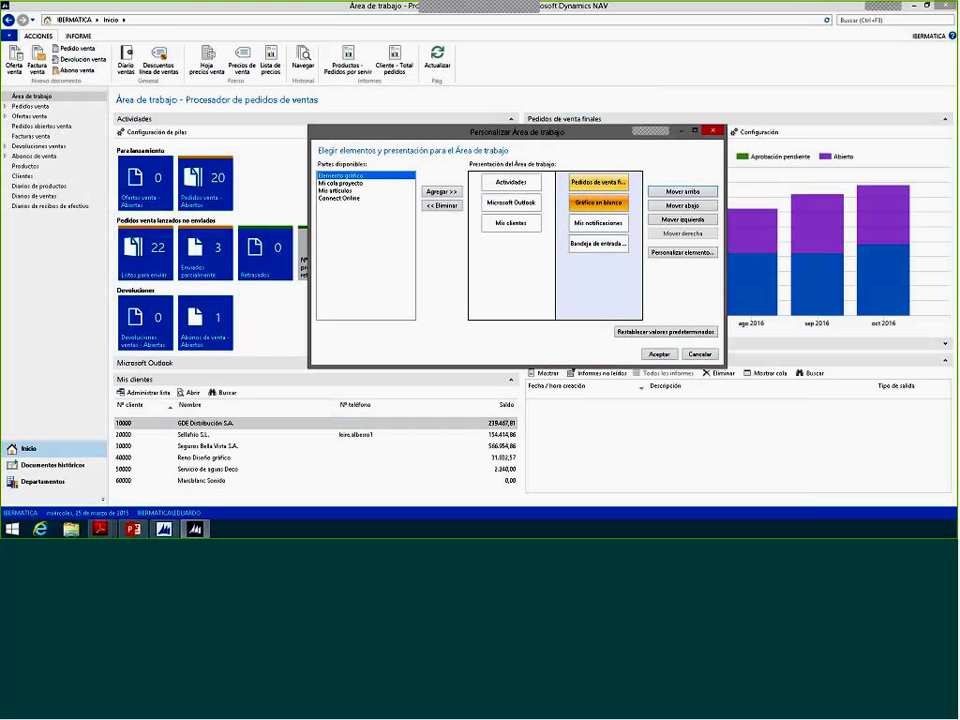
Step: Assign the PV por ubicación chart (T36-05) to the blank chart part and apply the work area layout
{"action": "left_click", "coordinate": [663, 251]}
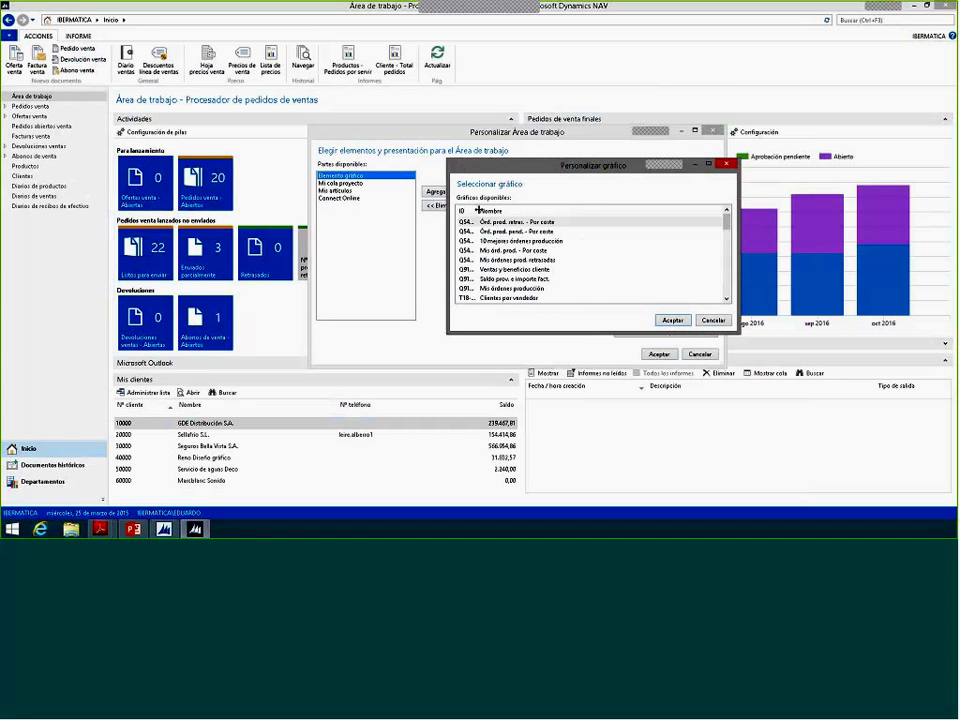
{"action": "left_click_drag", "start_coordinate": [478, 210], "coordinate": [521, 210]}
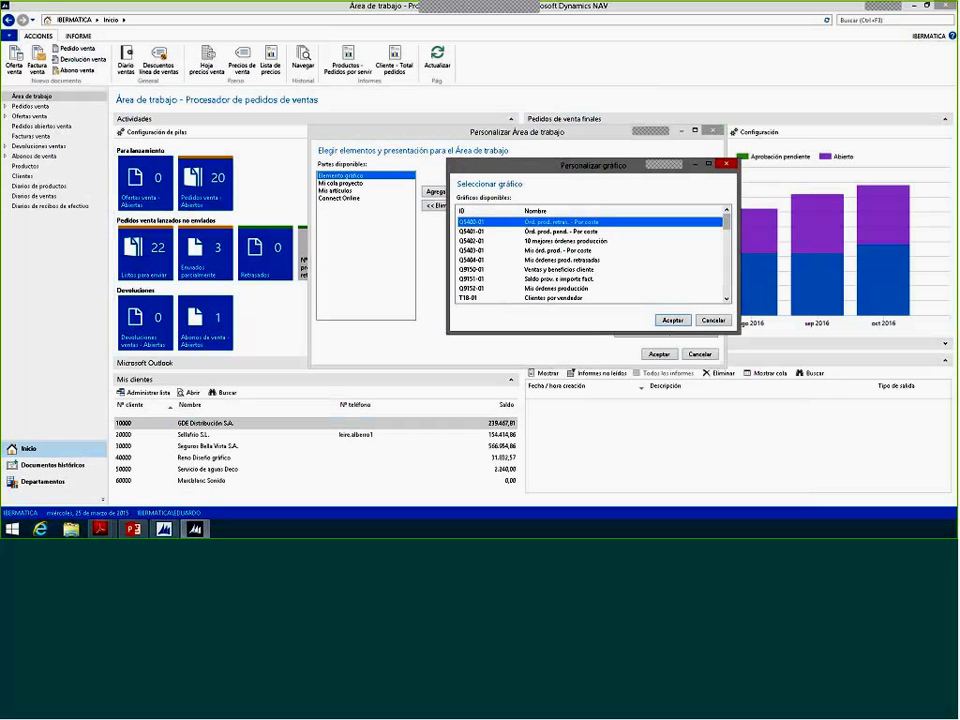
{"action": "left_click_drag", "start_coordinate": [580, 164], "coordinate": [477, 173]}
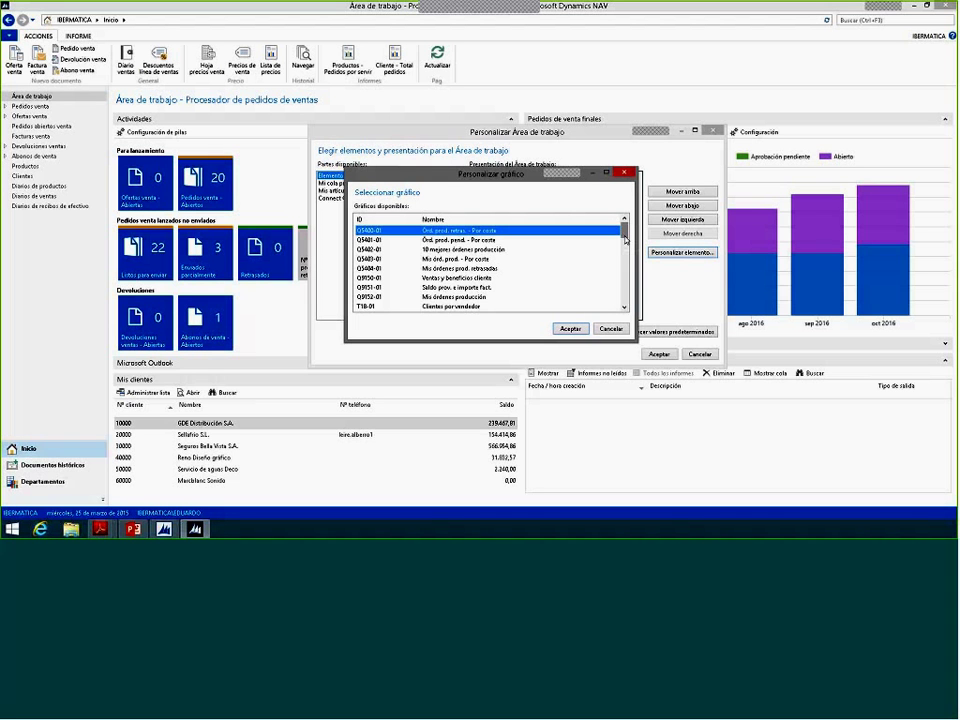
{"action": "left_click_drag", "start_coordinate": [626, 238], "coordinate": [626, 242]}
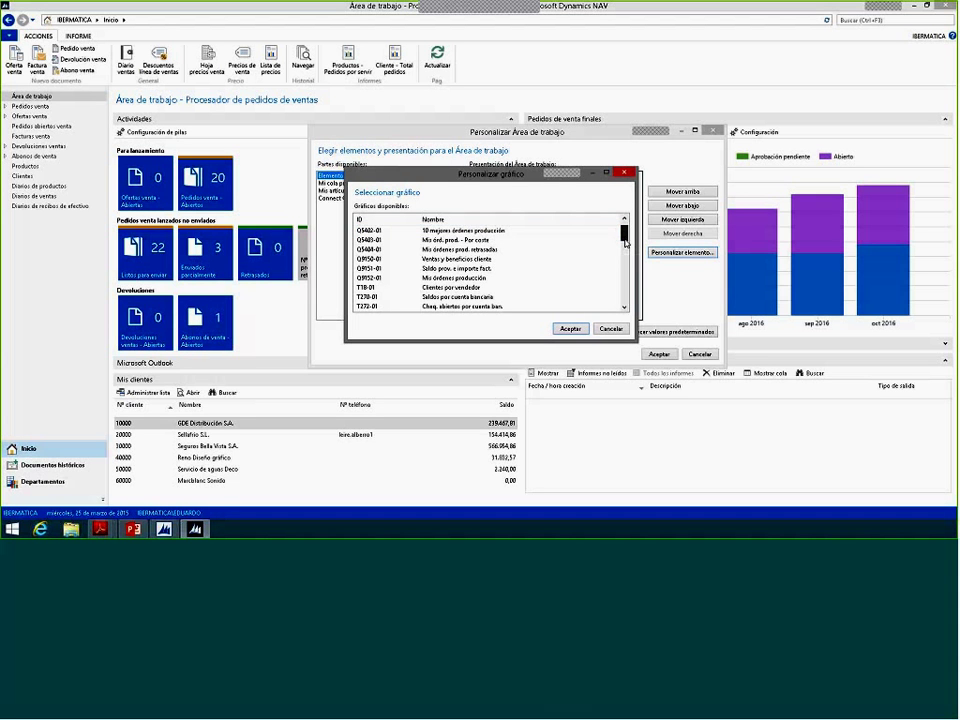
{"action": "left_click", "coordinate": [626, 308]}
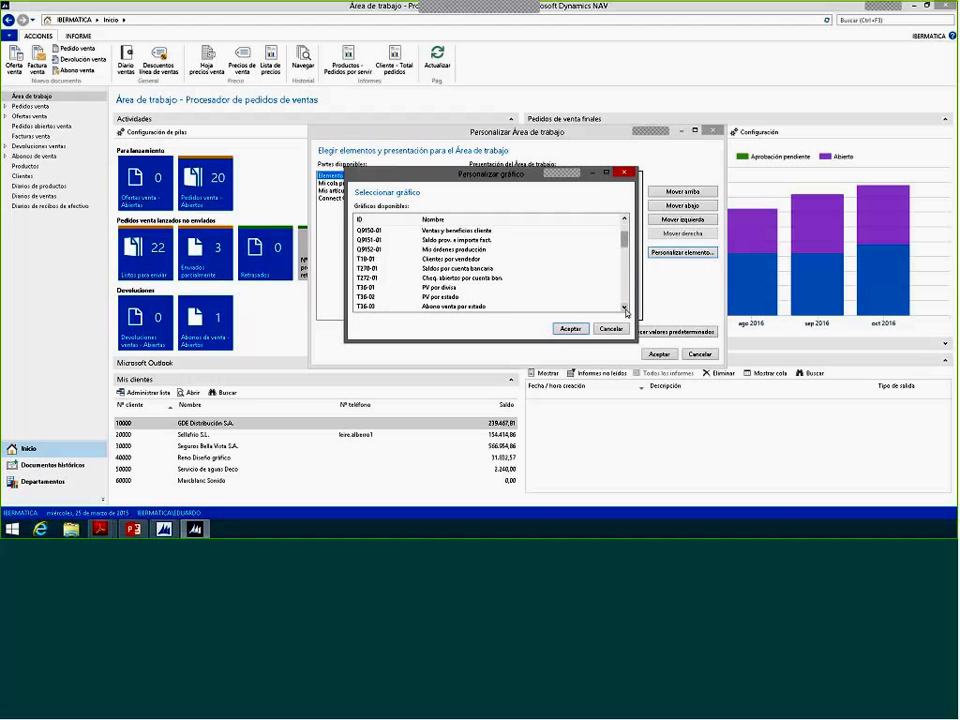
{"action": "left_click", "coordinate": [626, 308]}
{"action": "left_click", "coordinate": [625, 310]}
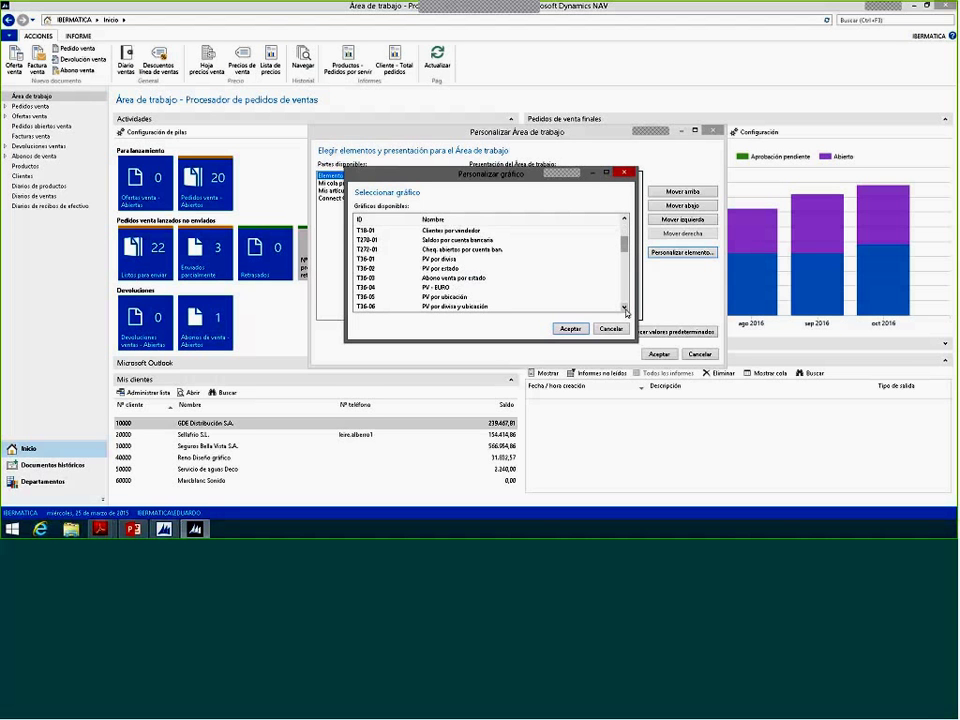
{"action": "left_click", "coordinate": [428, 298]}
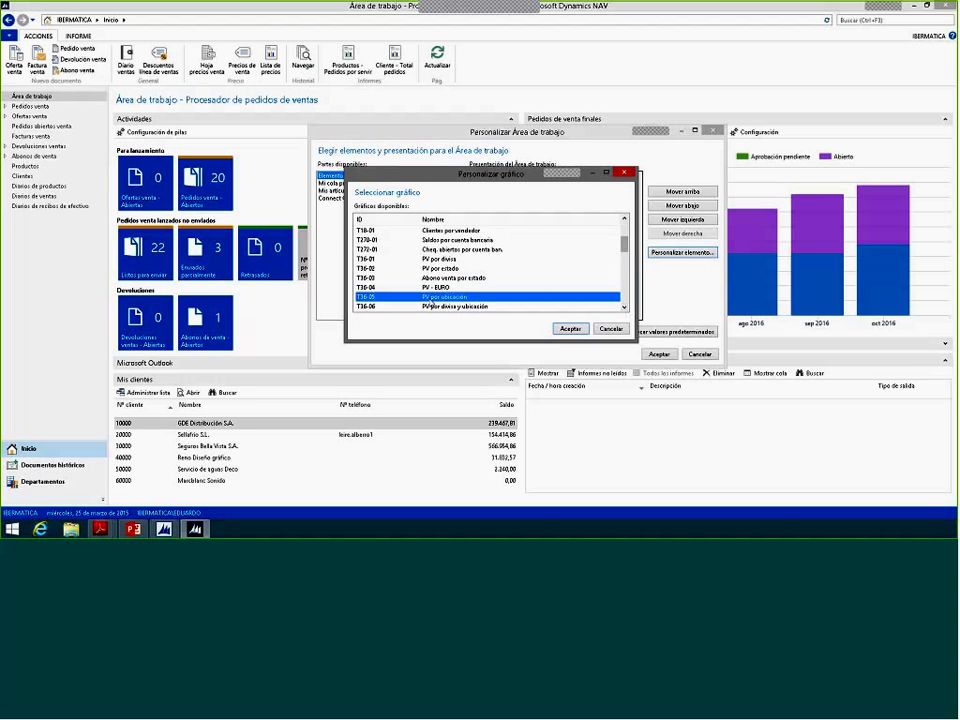
{"action": "left_click", "coordinate": [569, 329]}
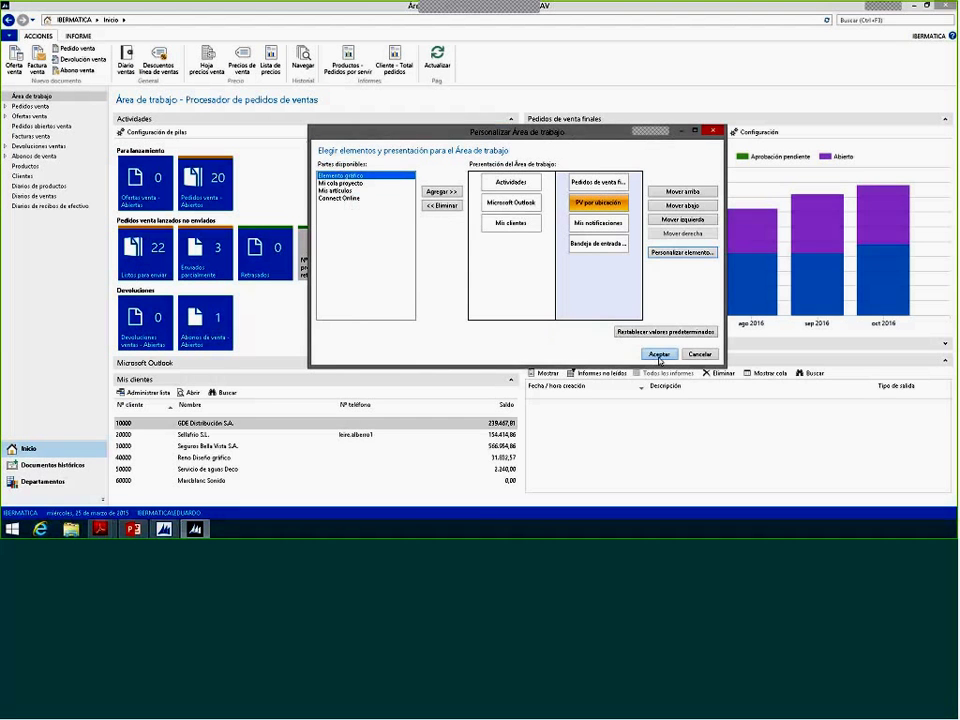
{"action": "left_click", "coordinate": [658, 355]}
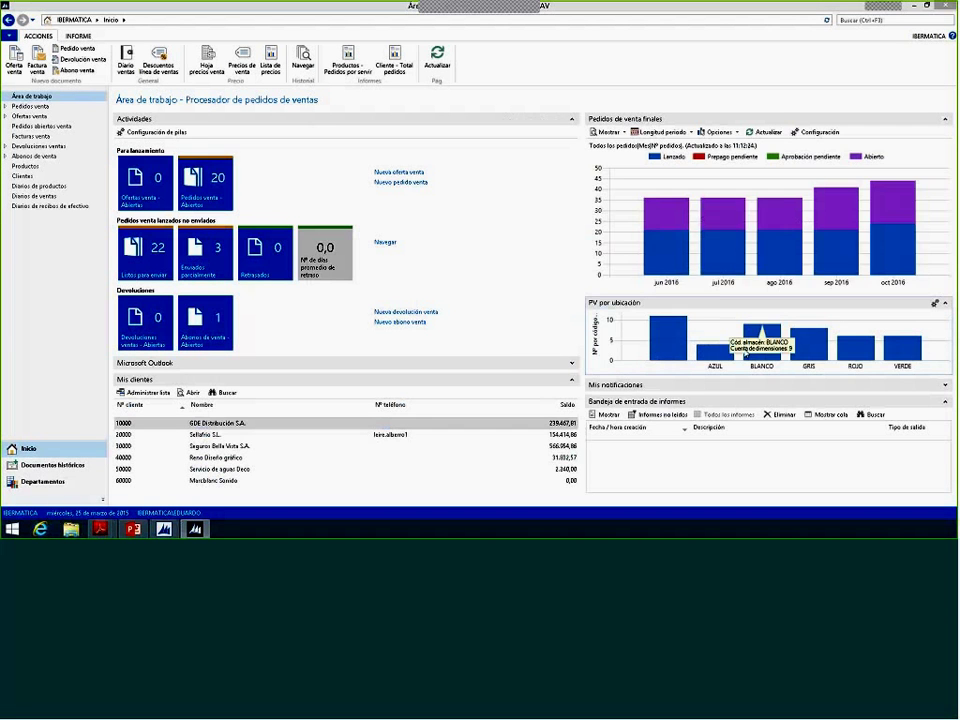
Step: Collapse Bandeja de entrada de informes and inspect the warehouse bars of the PV por ubicación chart
{"action": "left_click", "coordinate": [943, 401]}
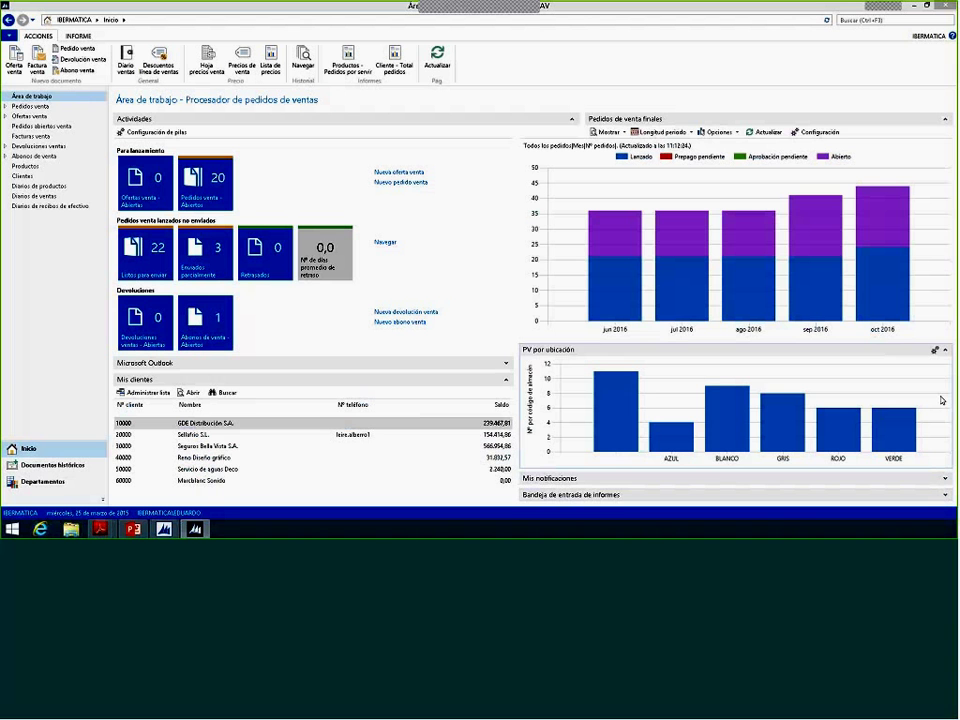
{"action": "mouse_move", "coordinate": [604, 441]}
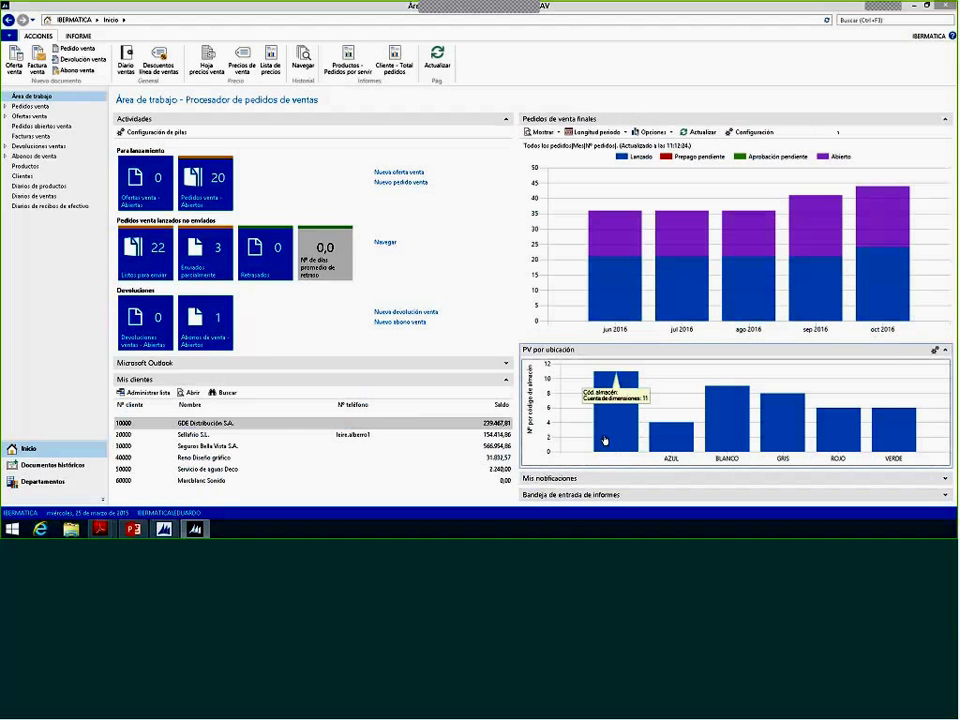
{"action": "mouse_move", "coordinate": [677, 440]}
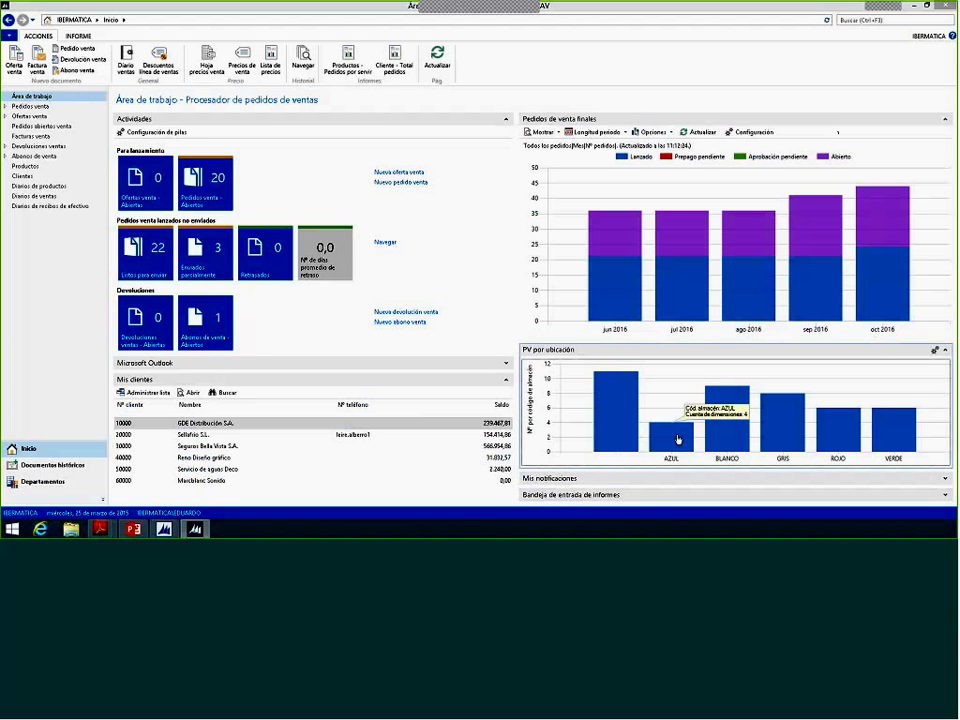
{"action": "mouse_move", "coordinate": [836, 435]}
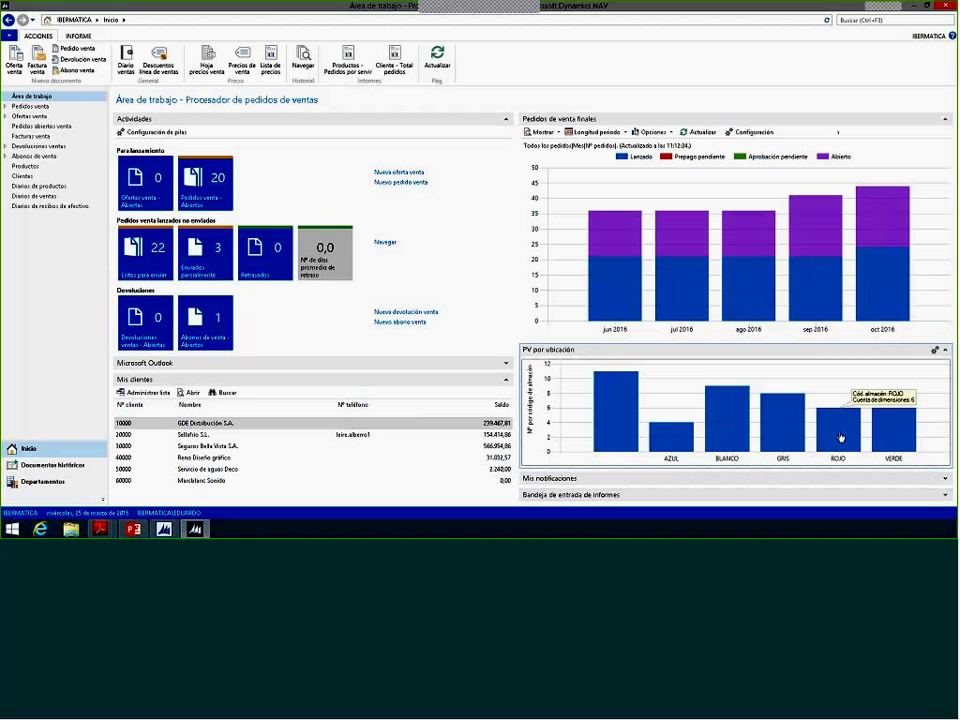
{"action": "mouse_move", "coordinate": [776, 425]}
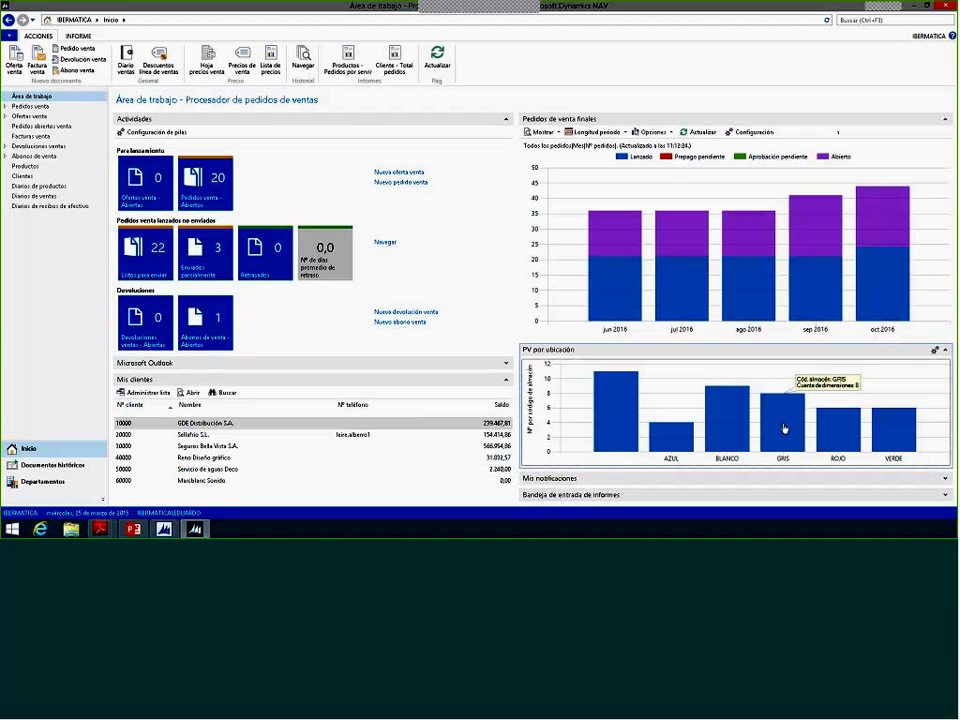
Step: View the list of sales orders behind the jun 2016 Abierto bar in Pedidos de venta finales and close it
{"action": "left_click", "coordinate": [615, 247]}
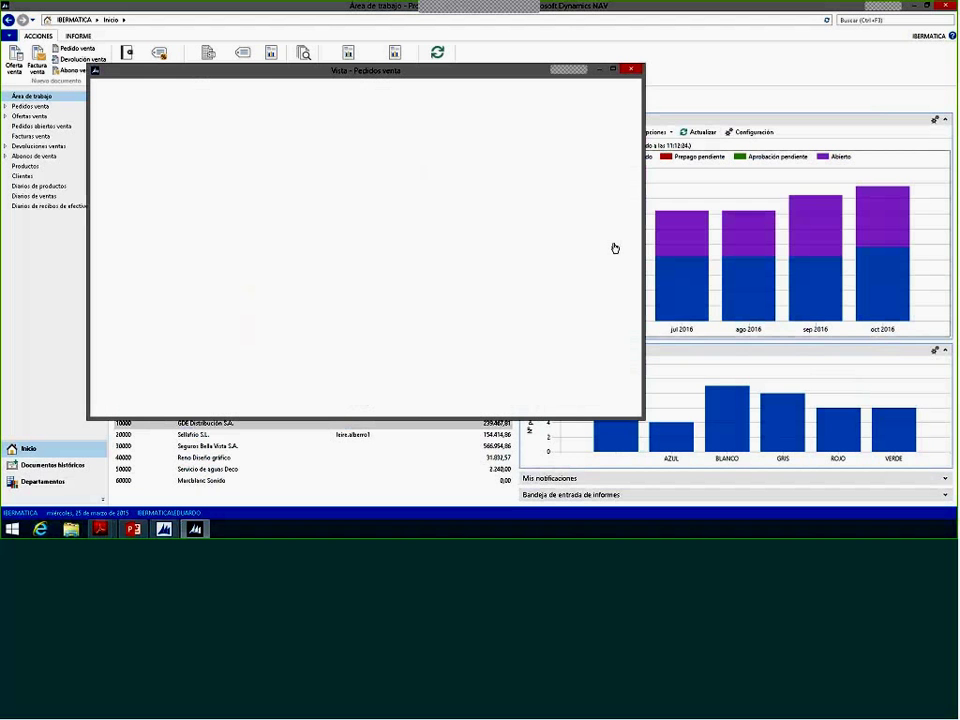
{"action": "key", "text": "Escape"}
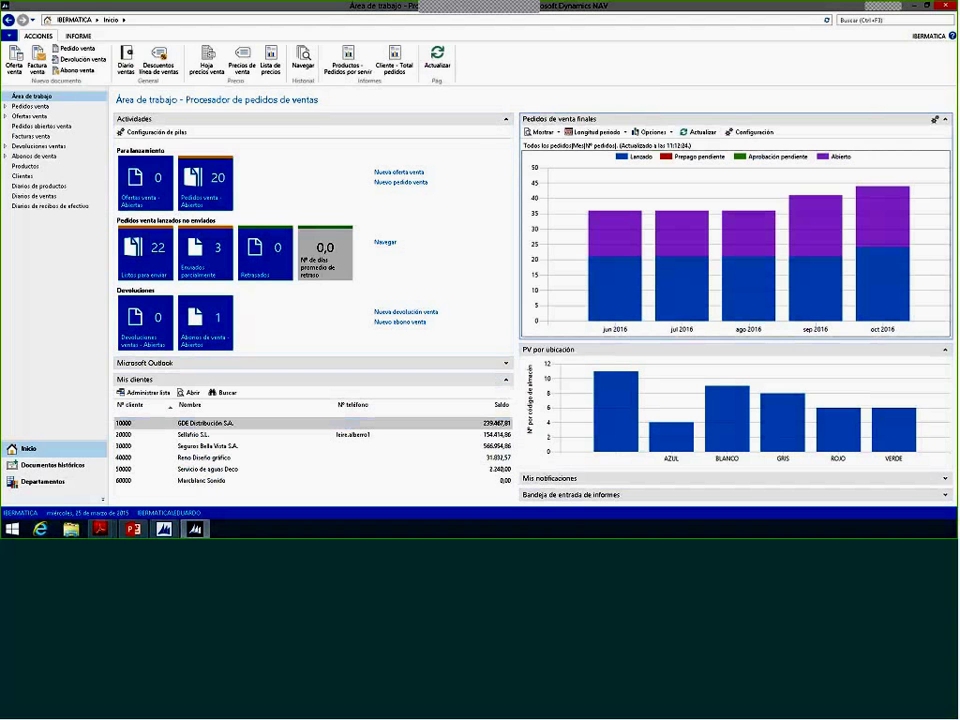
Step: Personalize the work area page by removing the PV por ubicación chart and apply the layout
{"action": "left_click", "coordinate": [9, 35]}
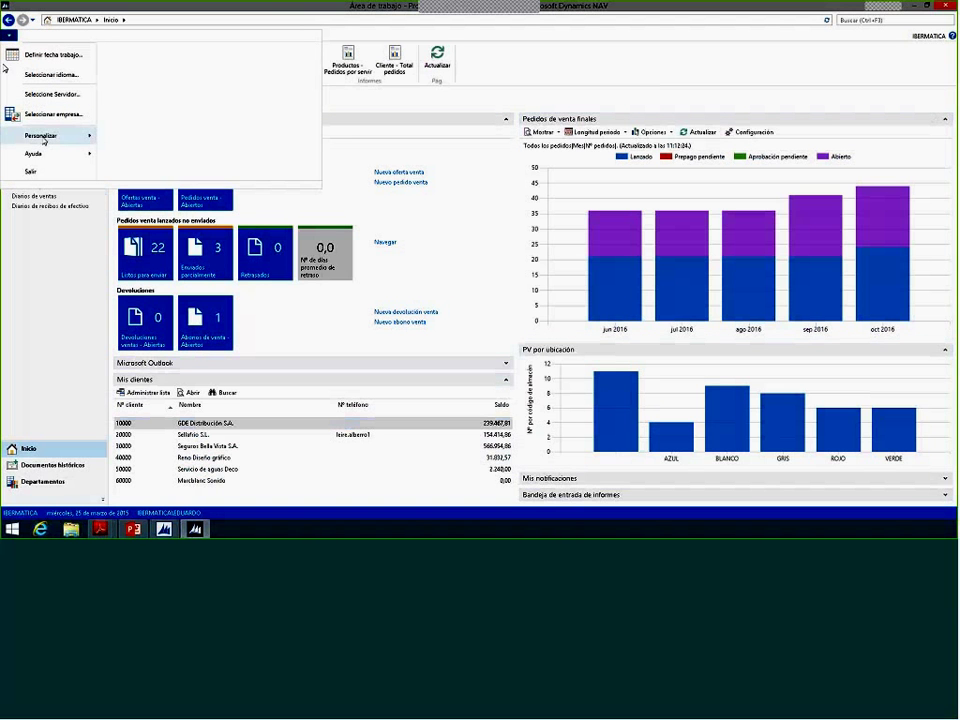
{"action": "mouse_move", "coordinate": [50, 137]}
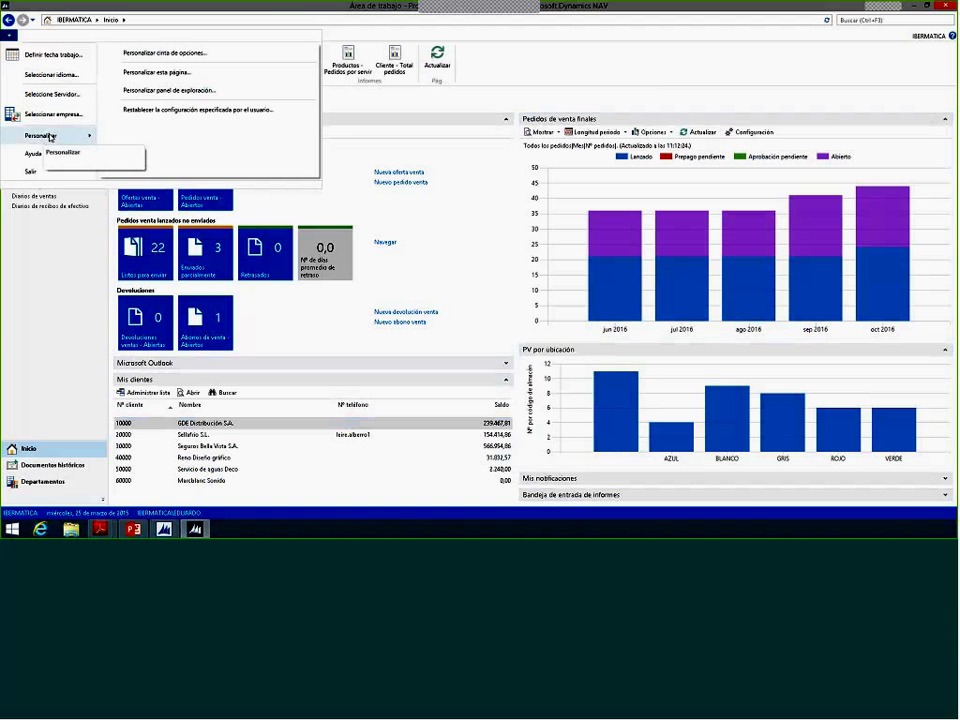
{"action": "left_click", "coordinate": [170, 78]}
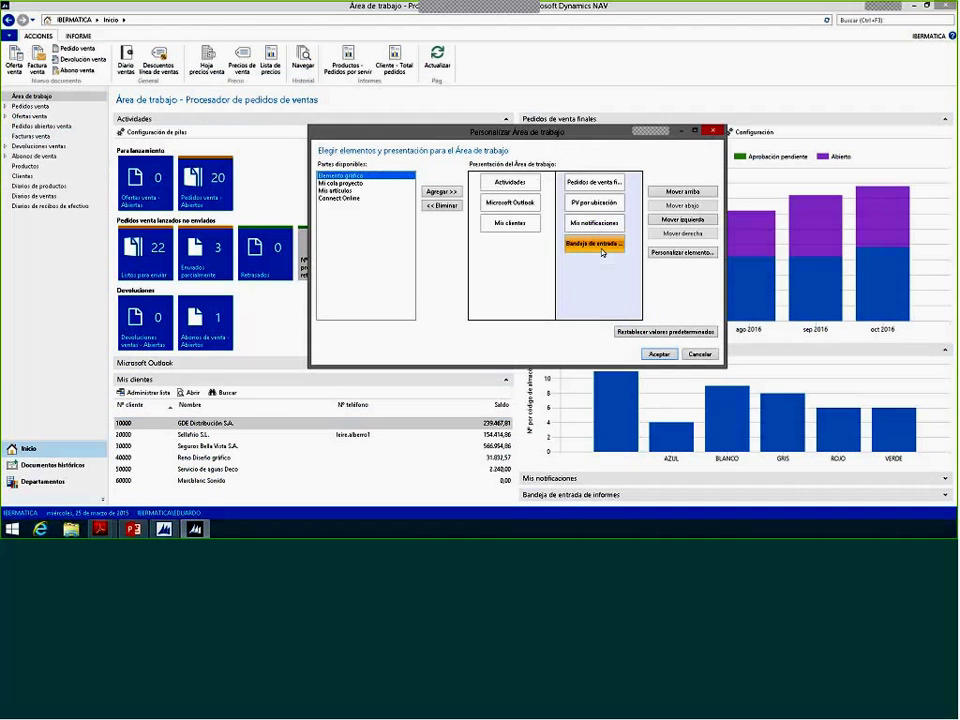
{"action": "left_click", "coordinate": [594, 222]}
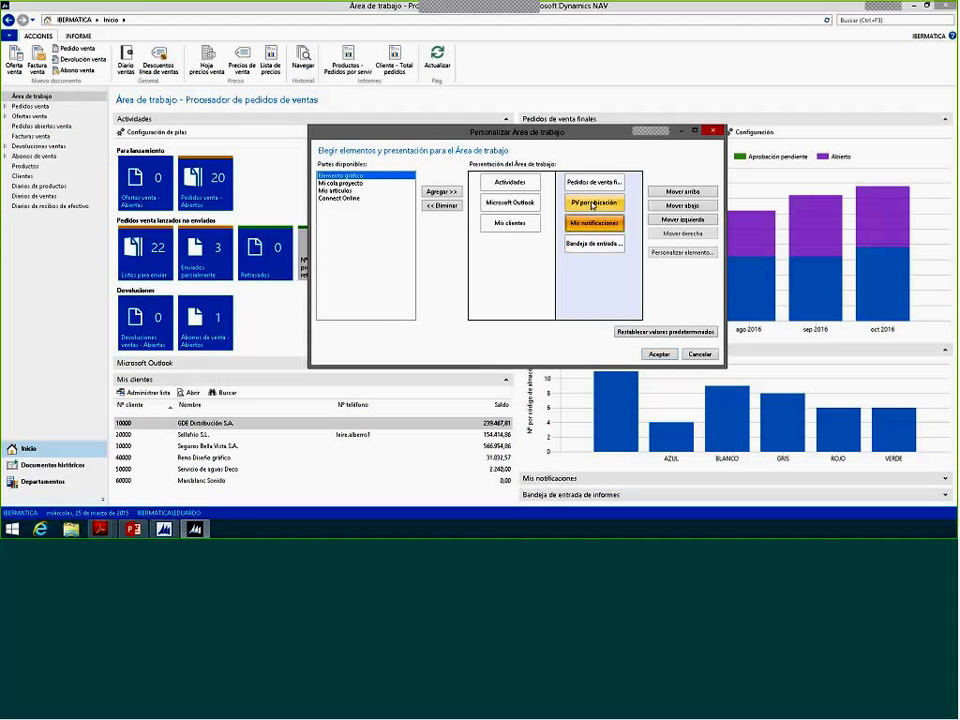
{"action": "left_click", "coordinate": [592, 204]}
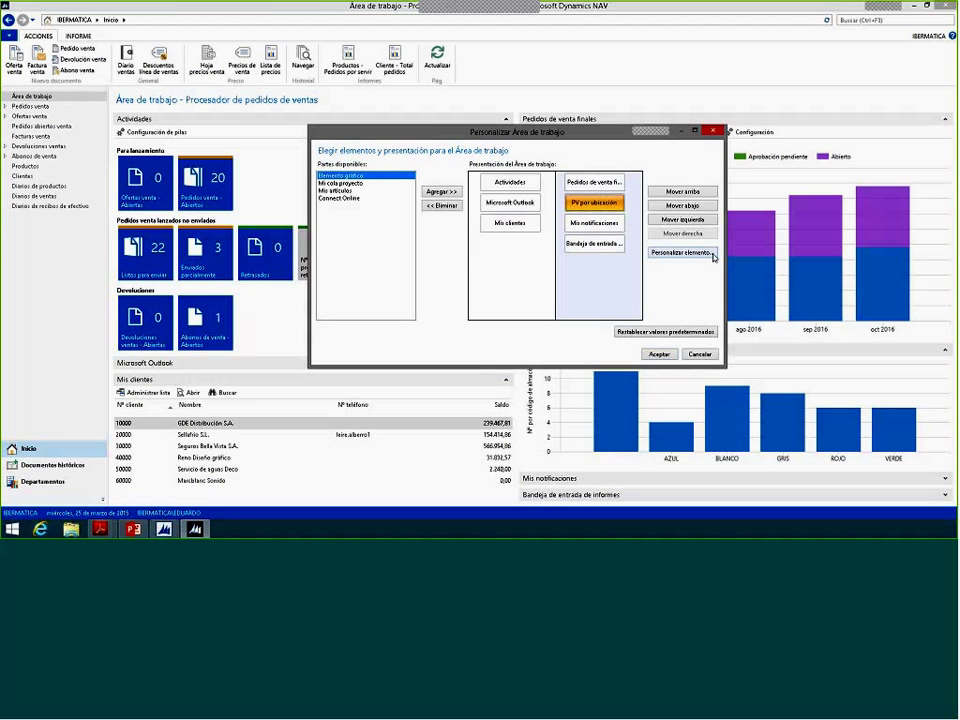
{"action": "left_click", "coordinate": [682, 253]}
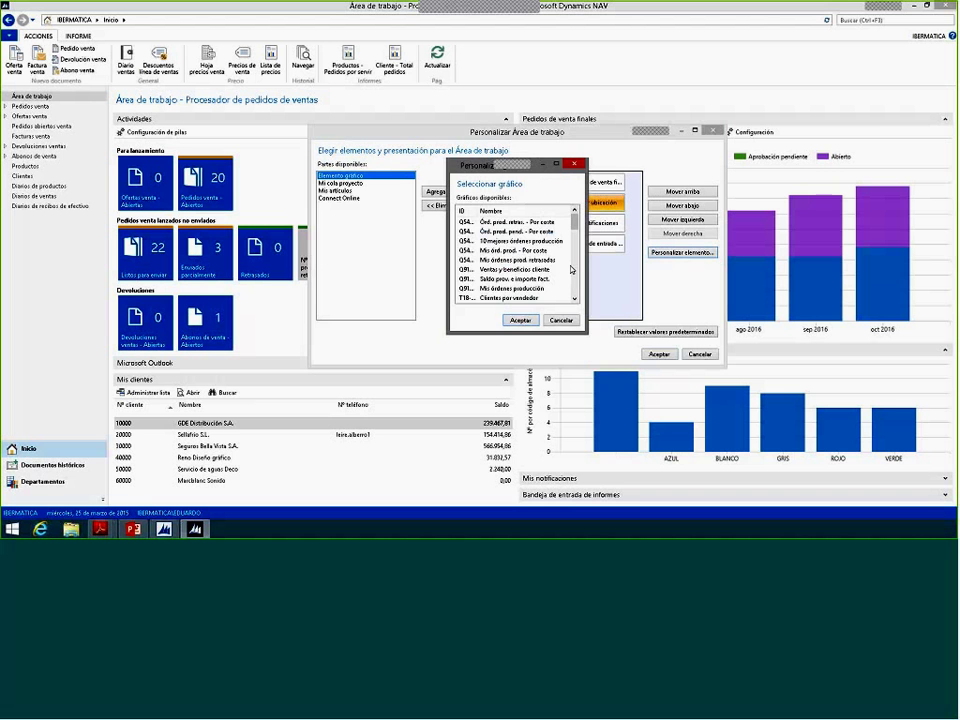
{"action": "key", "text": "Escape"}
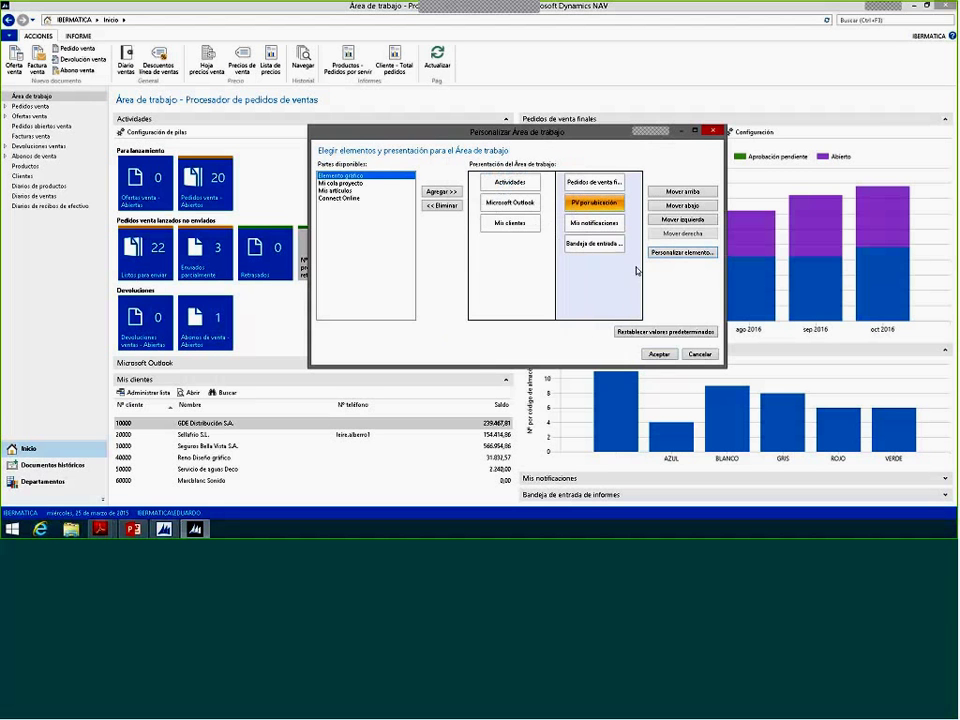
{"action": "left_click", "coordinate": [445, 207]}
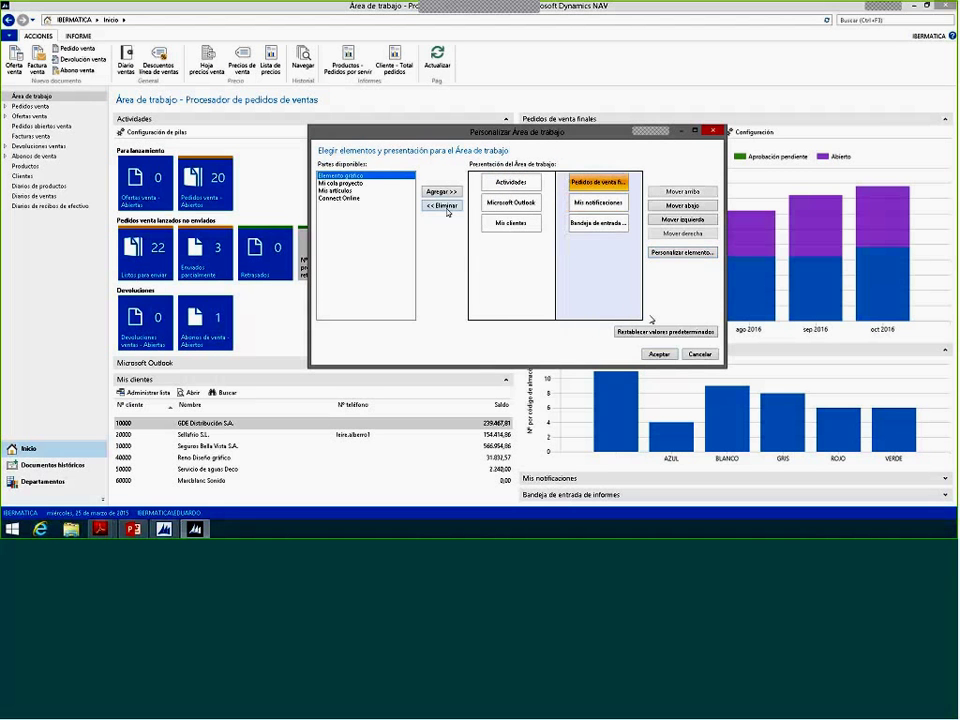
{"action": "left_click", "coordinate": [659, 354]}
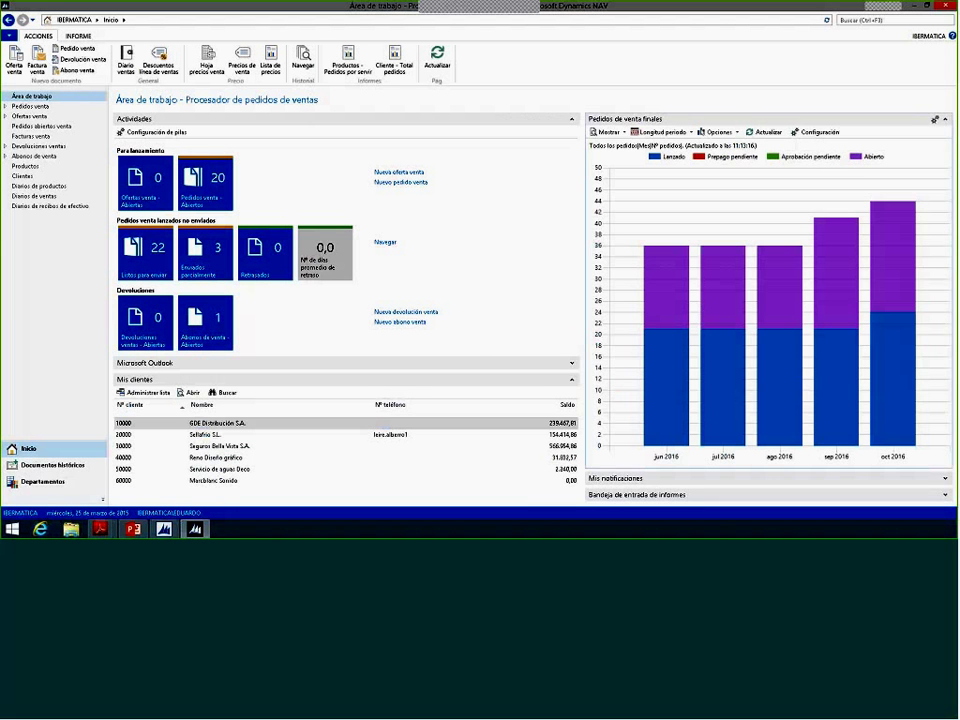
Step: Expand Mis notificaciones and Bandeja de entrada de informes, and widen the column that holds them
{"action": "left_click", "coordinate": [946, 482]}
{"action": "left_click", "coordinate": [945, 494]}
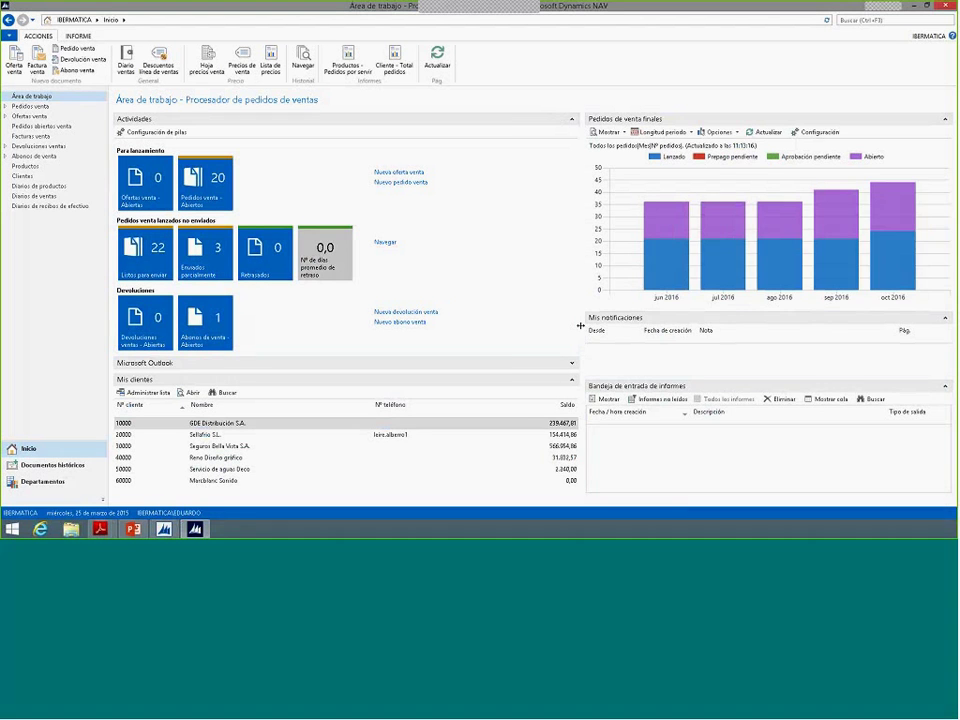
{"action": "left_click_drag", "start_coordinate": [580, 325], "coordinate": [510, 325]}
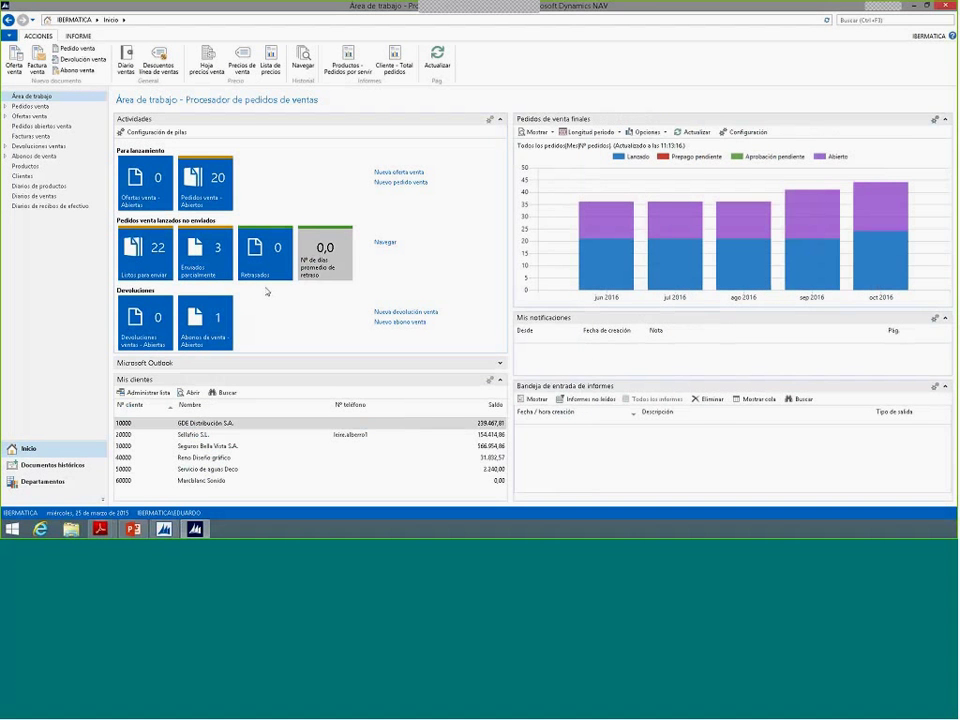
Step: Switch to the Microsoft Dynamics NAV web client in Internet Explorer and look over the same work area
{"action": "key", "text": "super"}
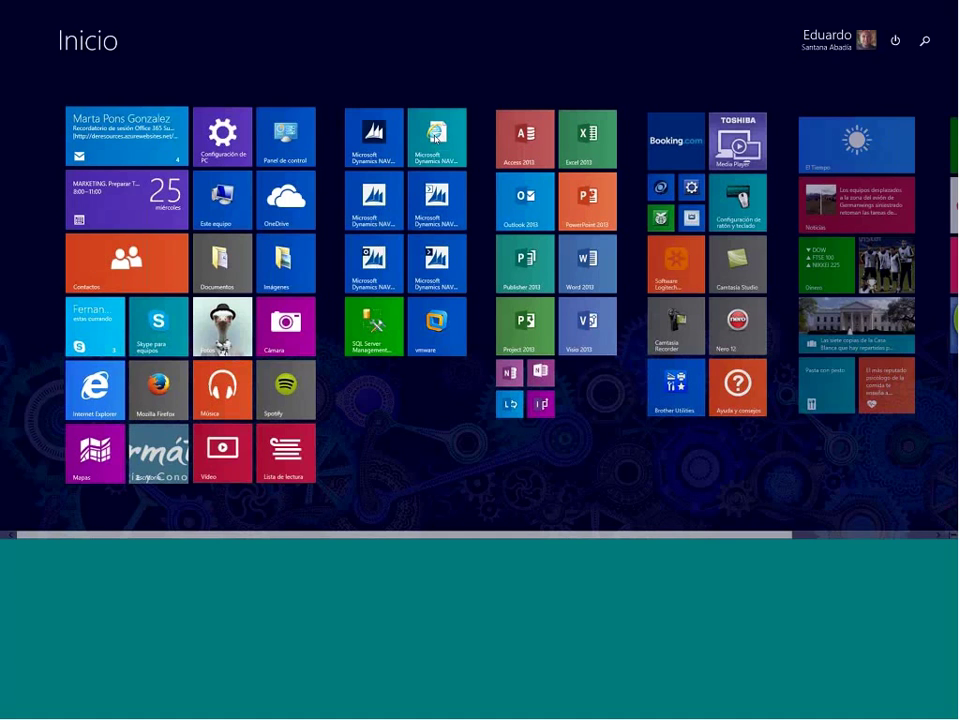
{"action": "left_click", "coordinate": [435, 139]}
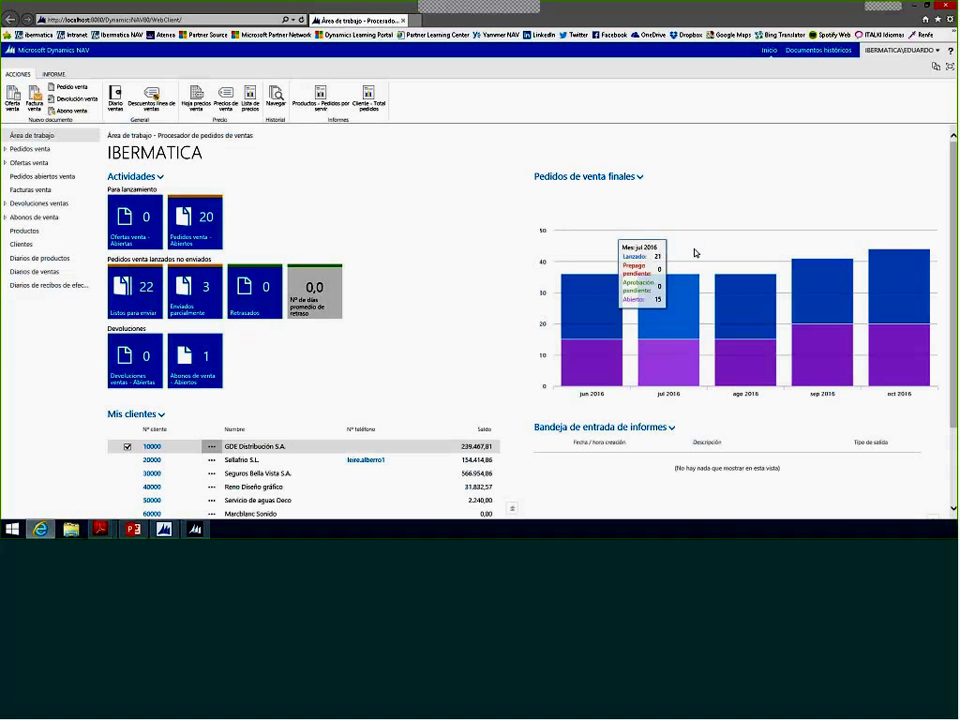
{"action": "mouse_move", "coordinate": [577, 354]}
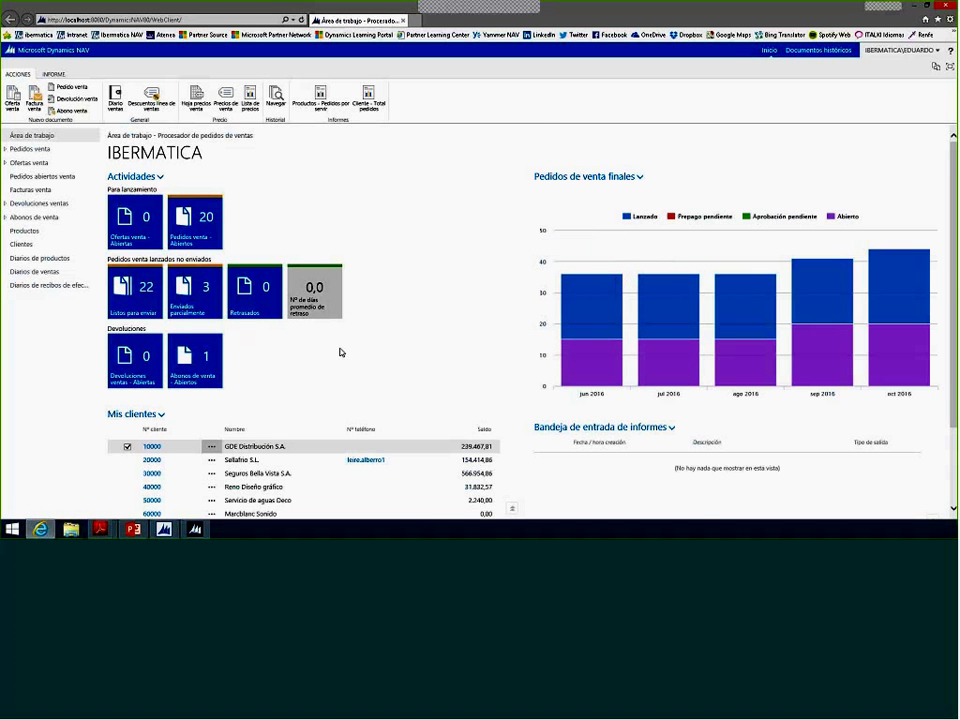
{"action": "scroll", "coordinate": [380, 352], "scroll_direction": "down", "scroll_amount": 2}
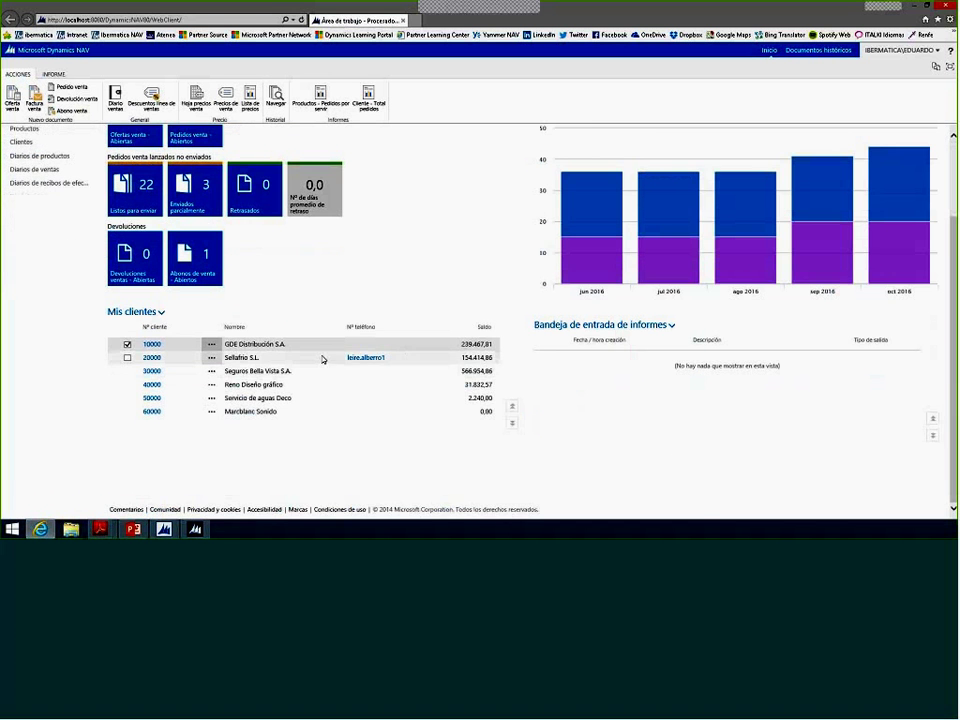
{"action": "scroll", "coordinate": [390, 353], "scroll_direction": "up", "scroll_amount": 2}
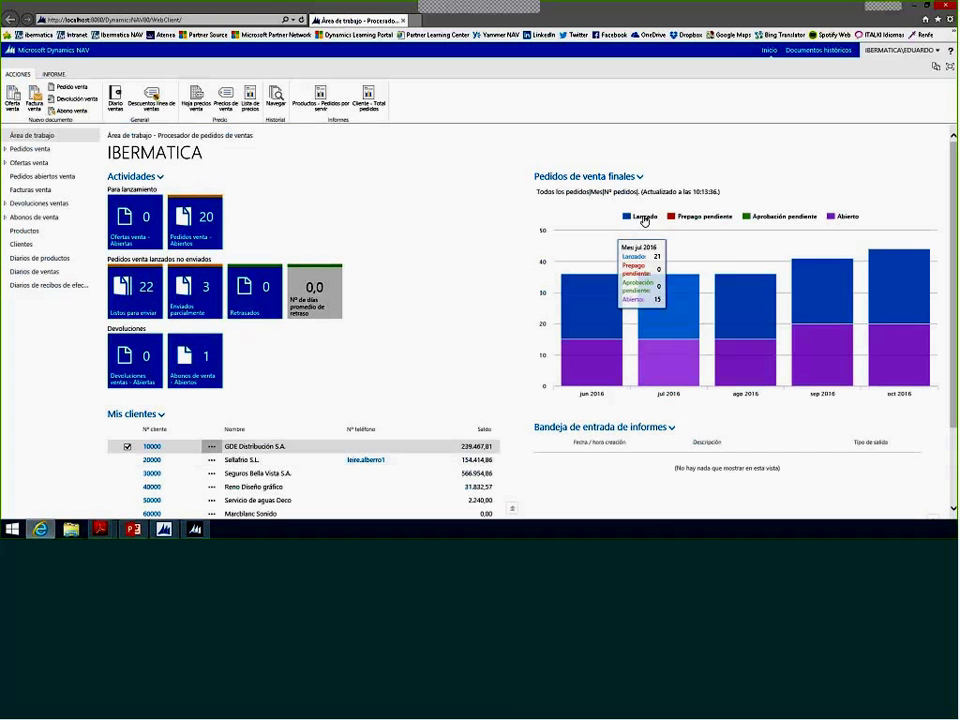
Step: In the Pedidos de venta finales chart, hide and restore the Lanzado series, and hide the Abierto series
{"action": "left_click", "coordinate": [644, 219]}
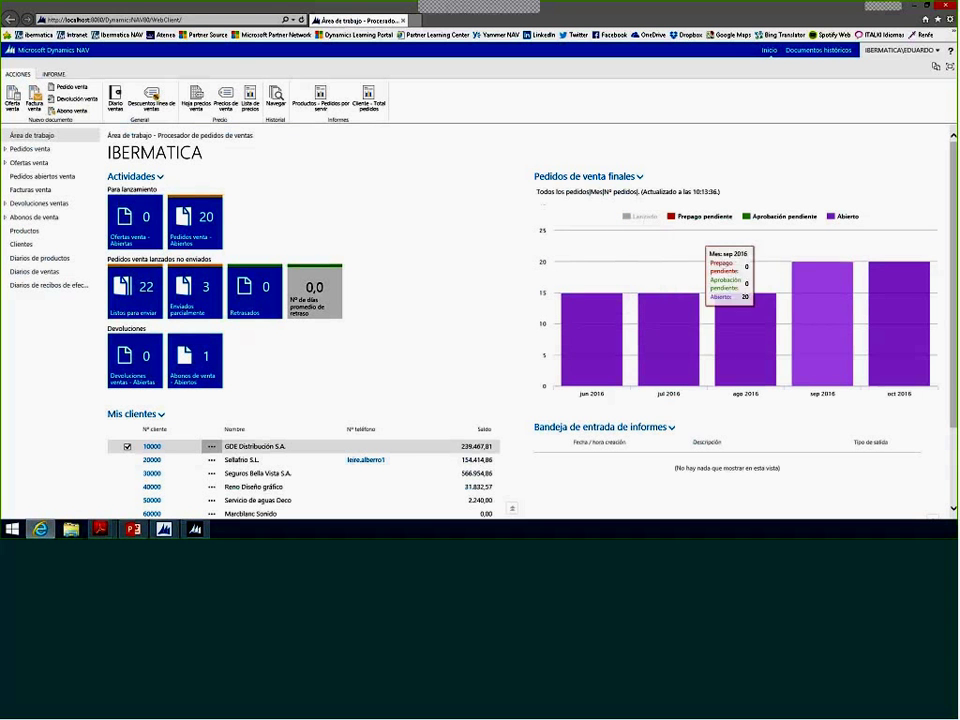
{"action": "left_click", "coordinate": [642, 217]}
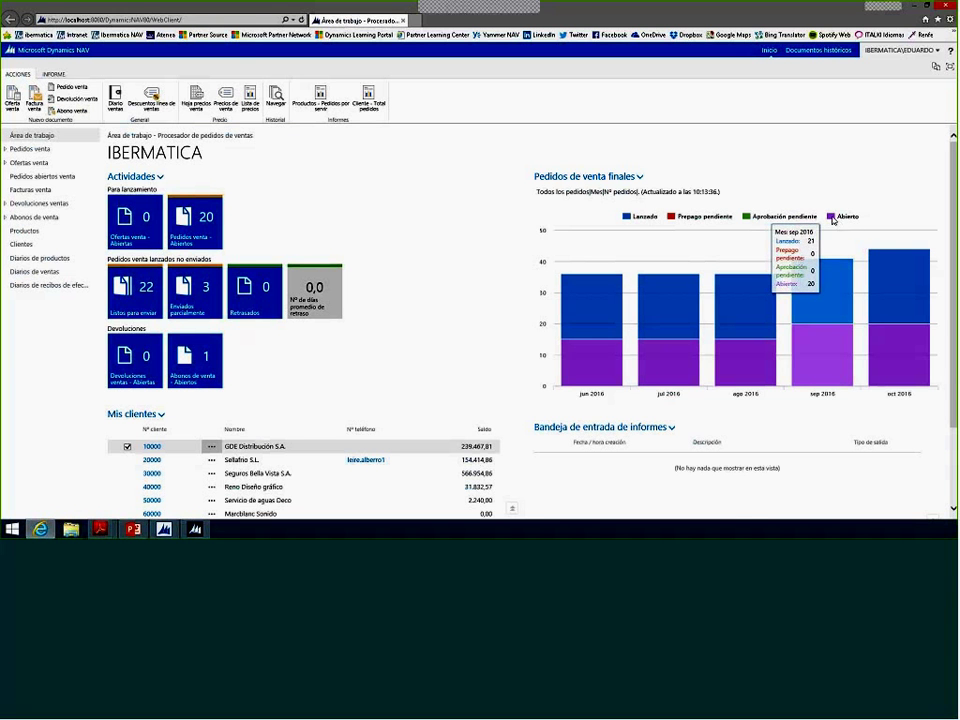
{"action": "left_click", "coordinate": [834, 218]}
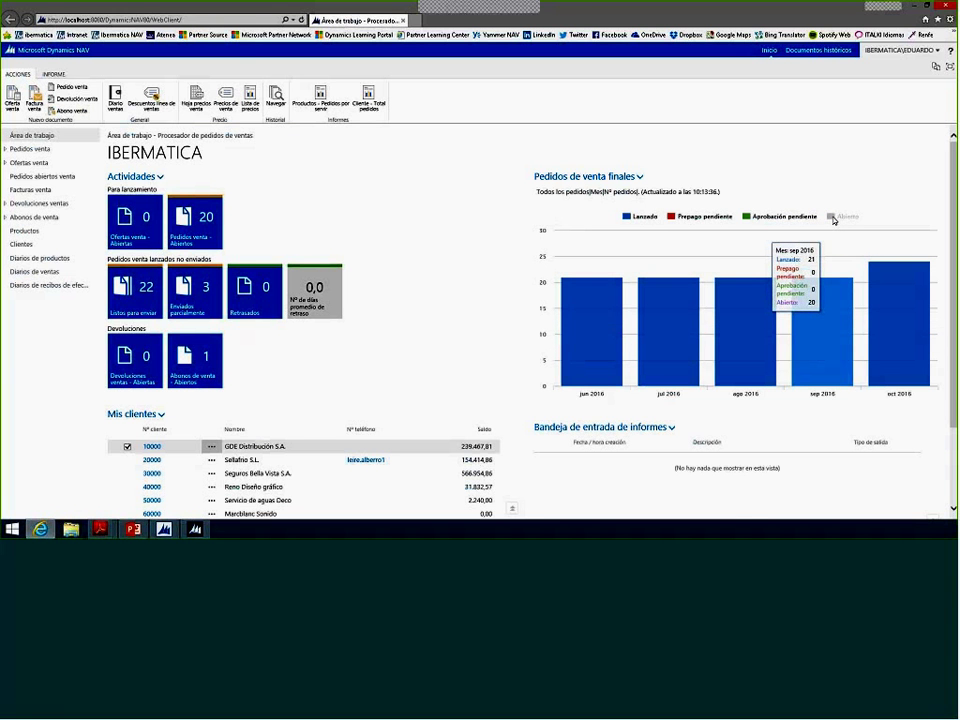
Step: Restore the Abierto series in the Pedidos de venta finales chart, and view the orders behind the Lanzado part of the ago 2016 bar
{"action": "left_click", "coordinate": [834, 218]}
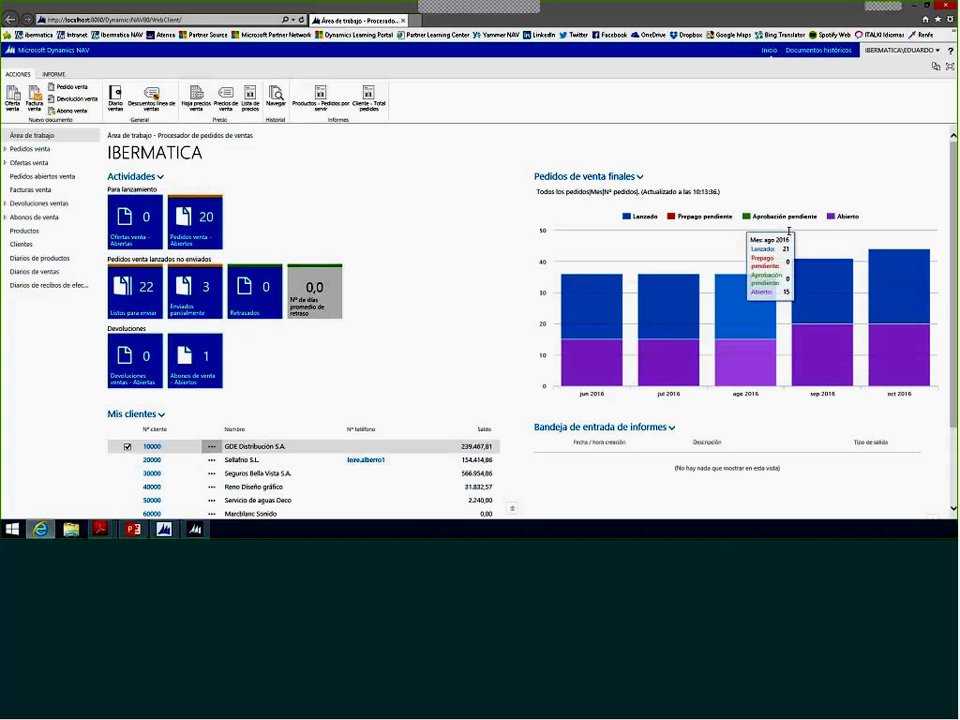
{"action": "mouse_move", "coordinate": [633, 313]}
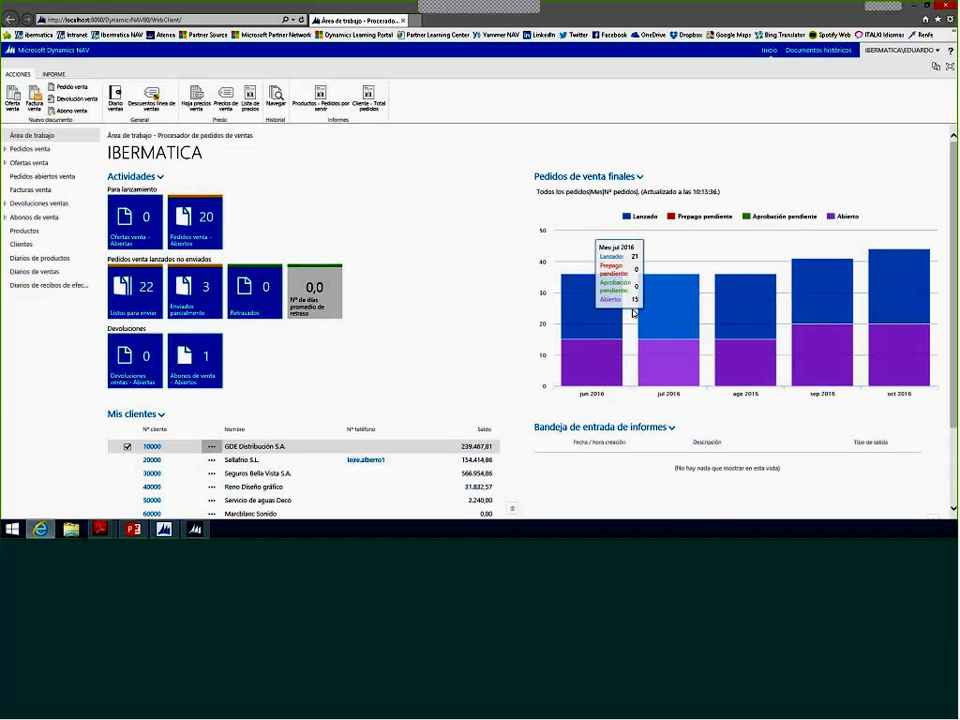
{"action": "mouse_move", "coordinate": [741, 318]}
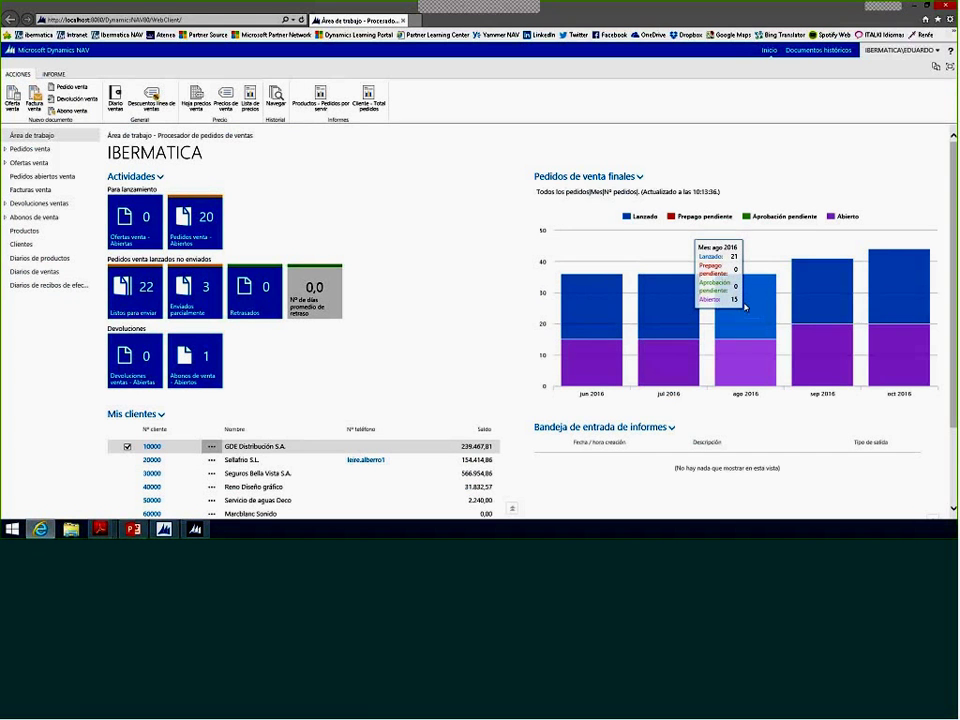
{"action": "left_click", "coordinate": [745, 307]}
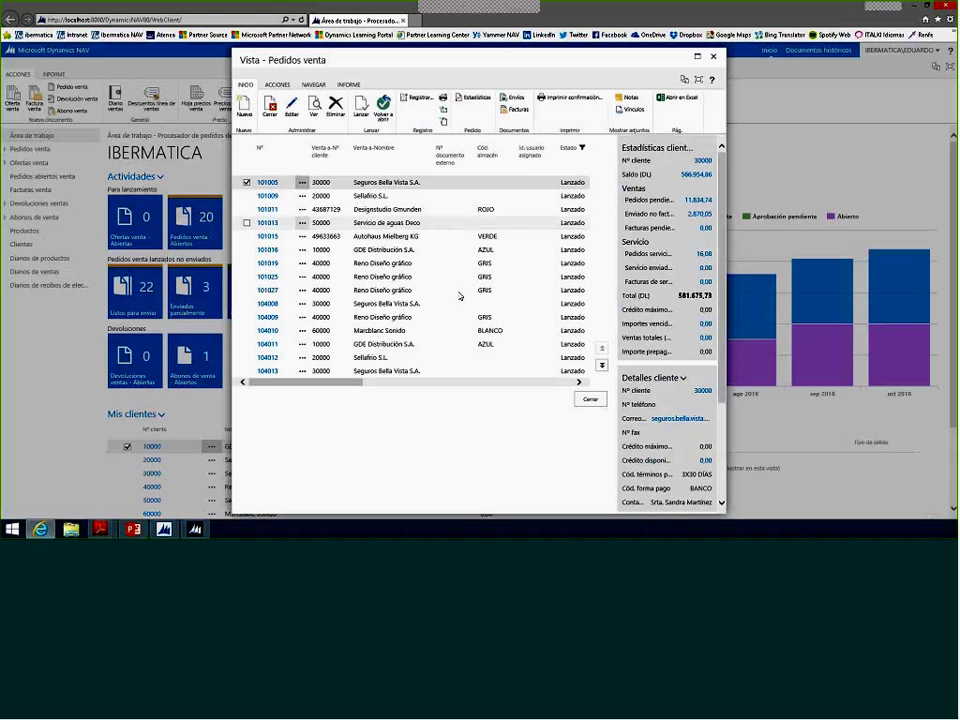
{"action": "left_click", "coordinate": [590, 399]}
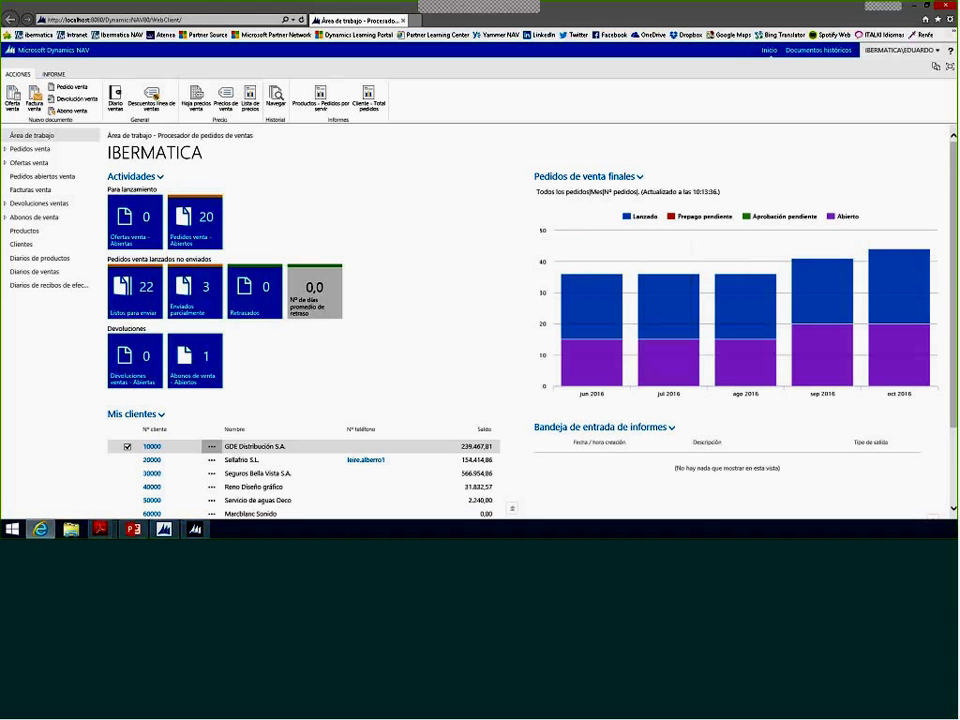
Step: Switch to the PowerPoint agenda slide, select the item "Gráficos en los Cuadros informativos", and return to the Dynamics NAV Windows client
{"action": "left_click", "coordinate": [914, 7]}
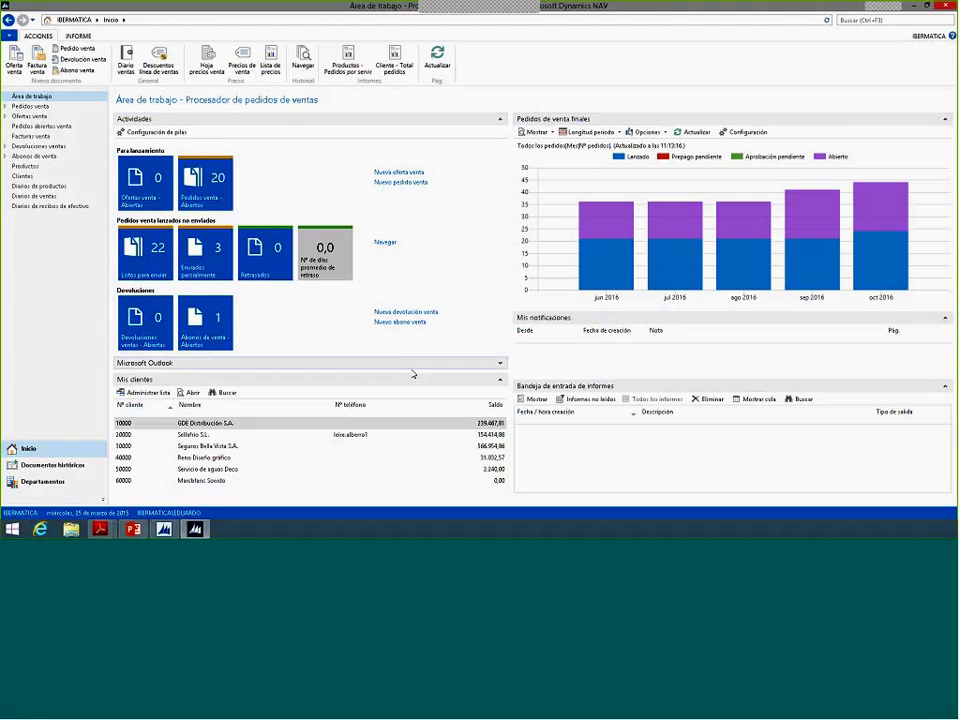
{"action": "left_click", "coordinate": [132, 529]}
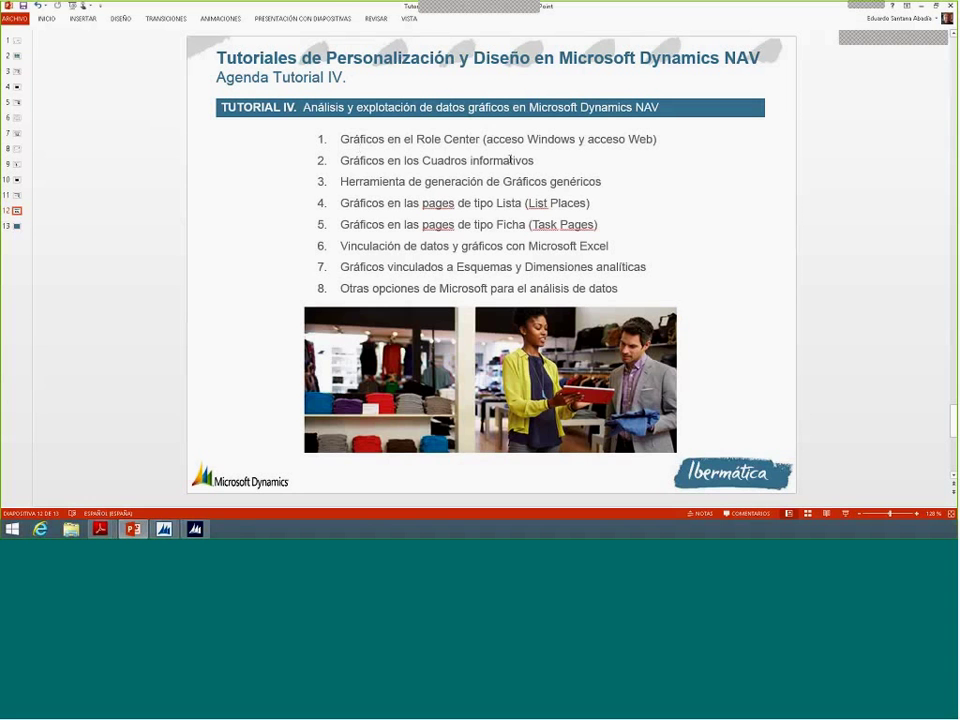
{"action": "left_click_drag", "start_coordinate": [534, 160], "coordinate": [349, 160]}
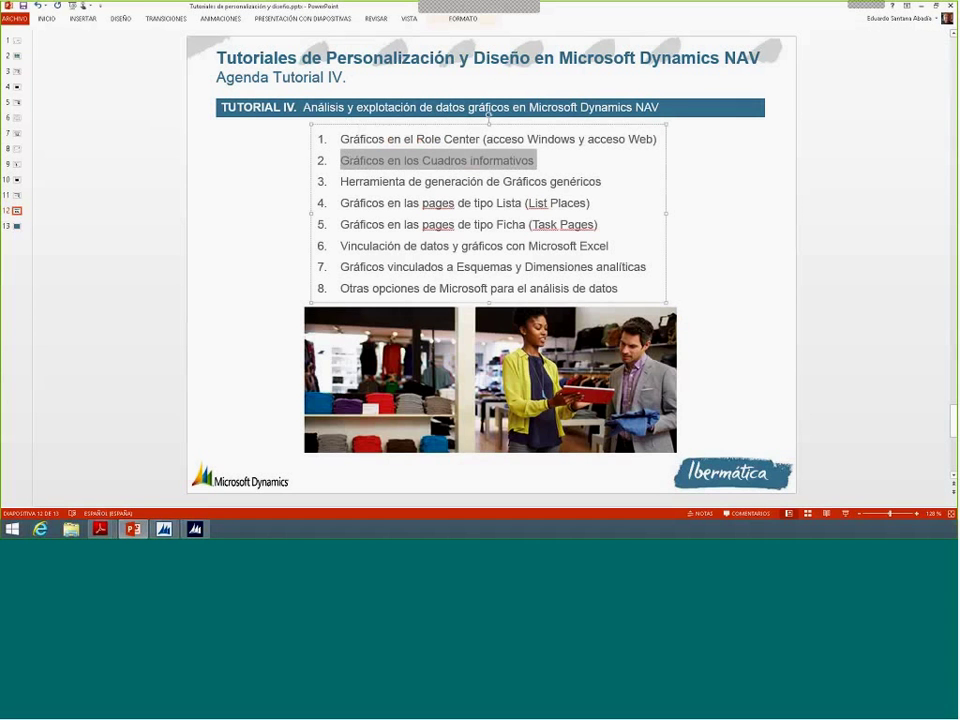
{"action": "key", "text": "alt+Tab"}
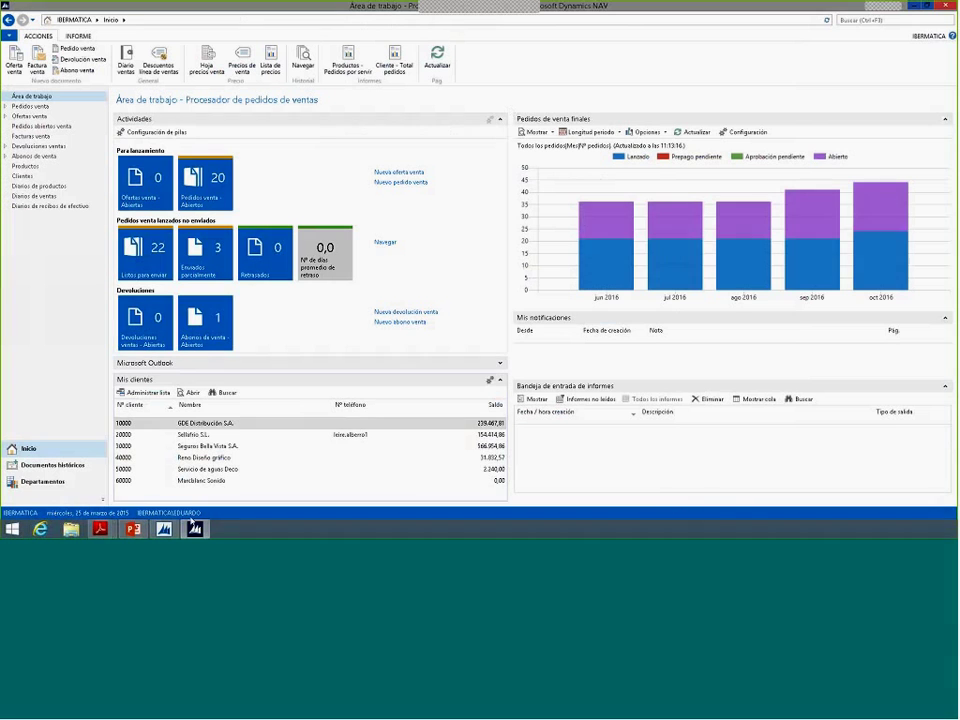
{"action": "key", "text": "super+d"}
{"action": "key", "text": "super+d"}
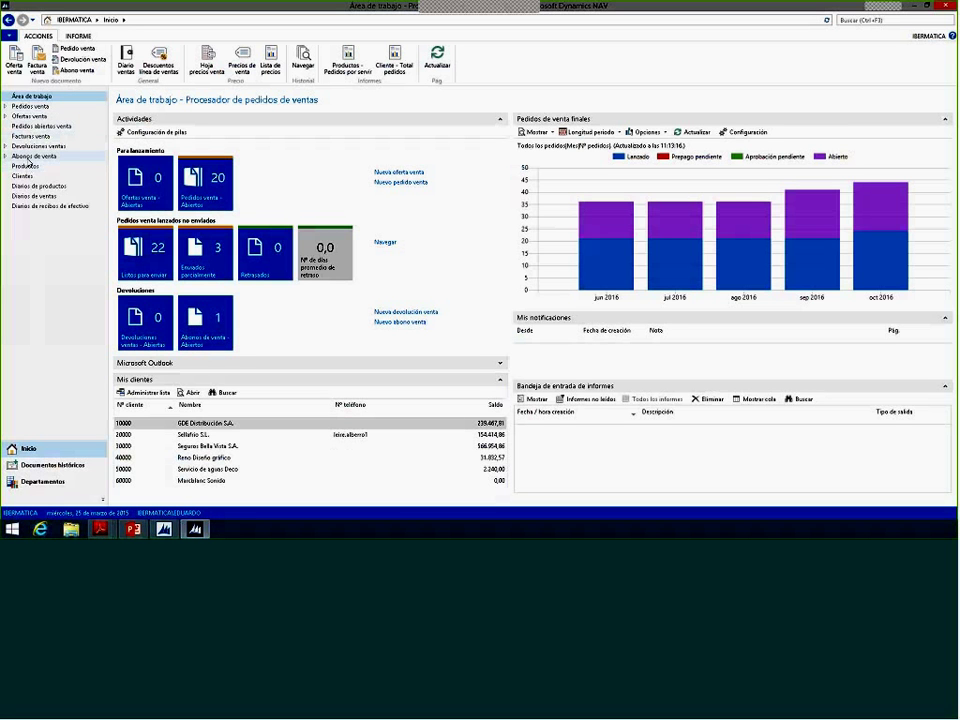
Step: Look over the fact boxes in the Pedidos venta and Clientes lists and on the customer card of GDE Distribución S.A
{"action": "left_click", "coordinate": [33, 107]}
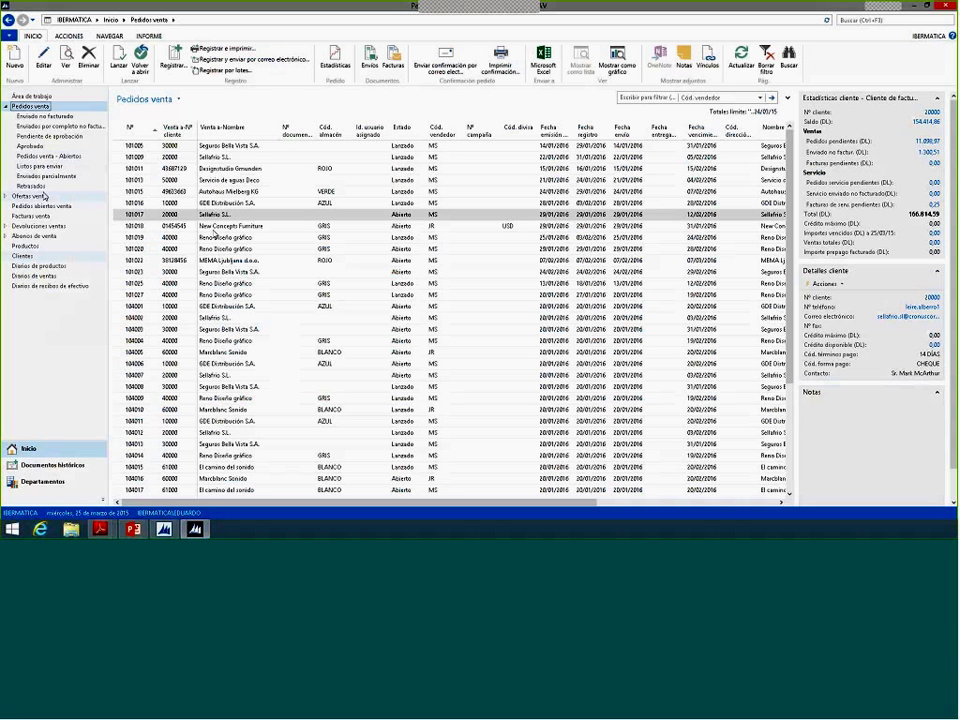
{"action": "left_click", "coordinate": [22, 256]}
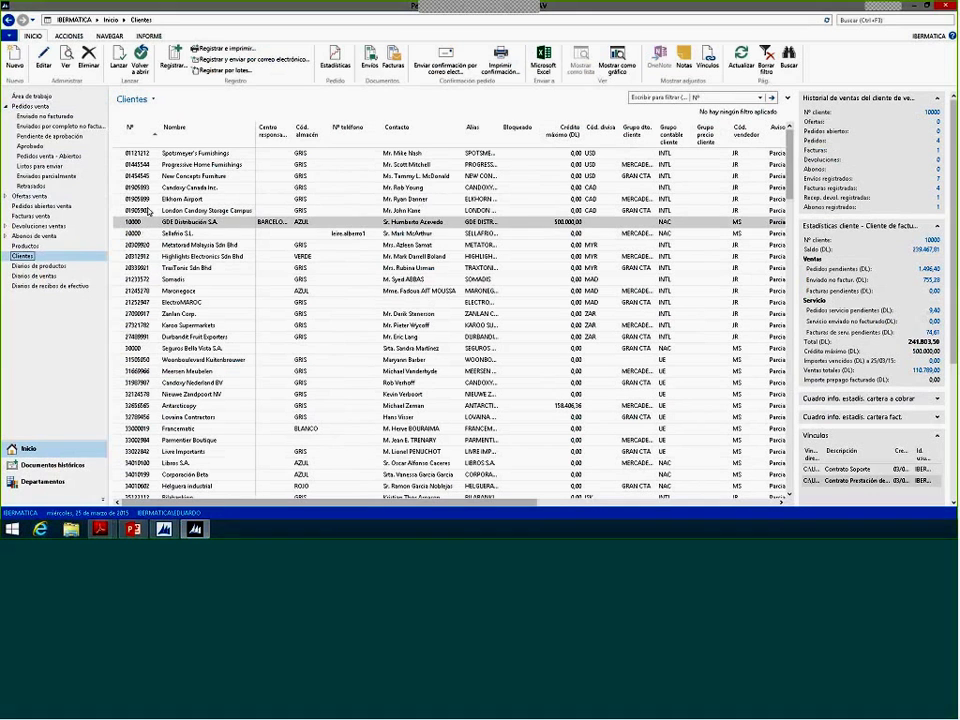
{"action": "double_click", "coordinate": [148, 221]}
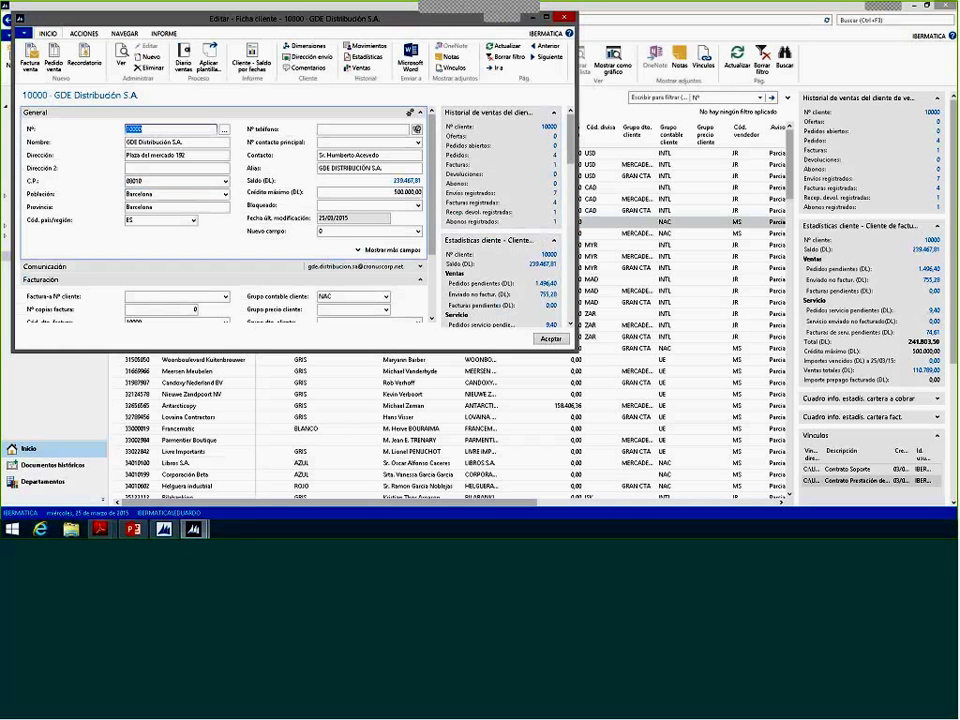
{"action": "key", "text": "Escape"}
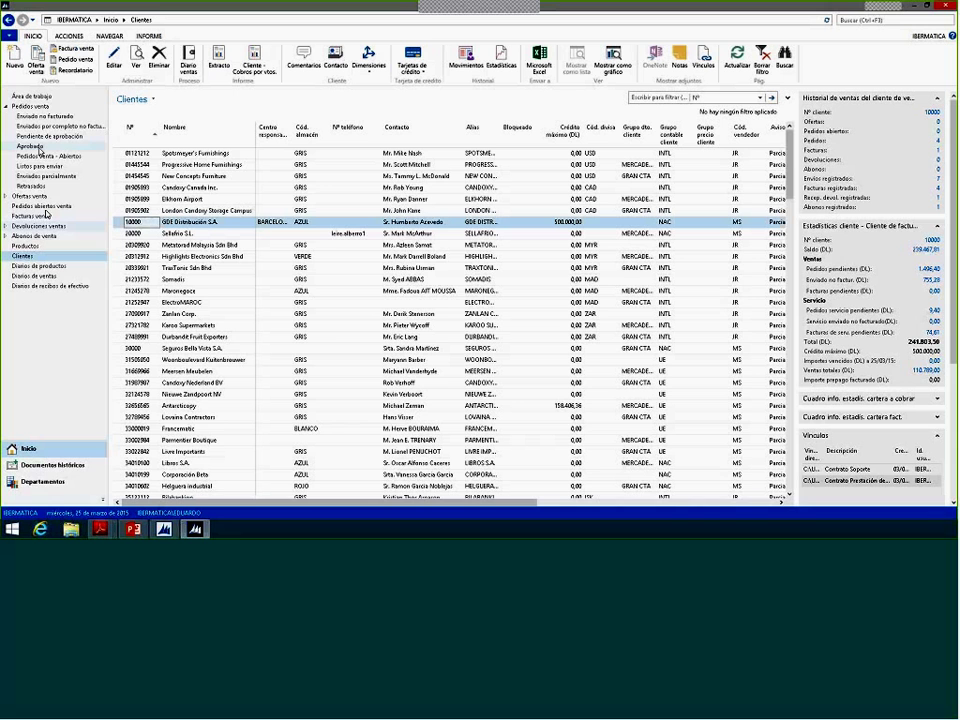
{"action": "left_click", "coordinate": [30, 105]}
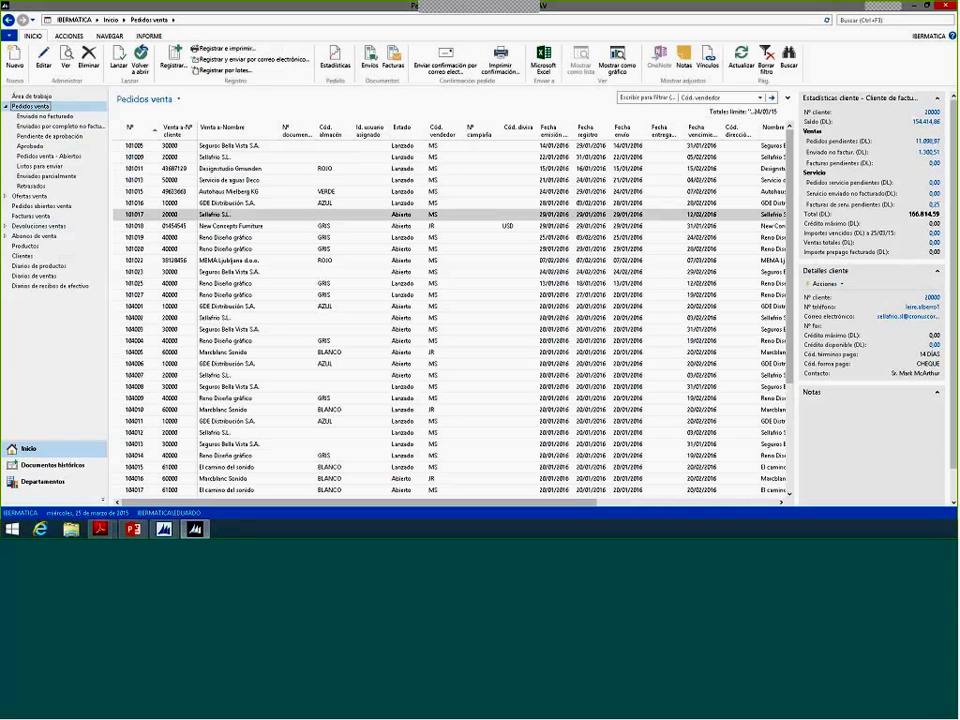
Step: Personalize the Clientes list by adding an Elemento gráfico to the displayed fact boxes and placing it first in the order
{"action": "left_click", "coordinate": [26, 257]}
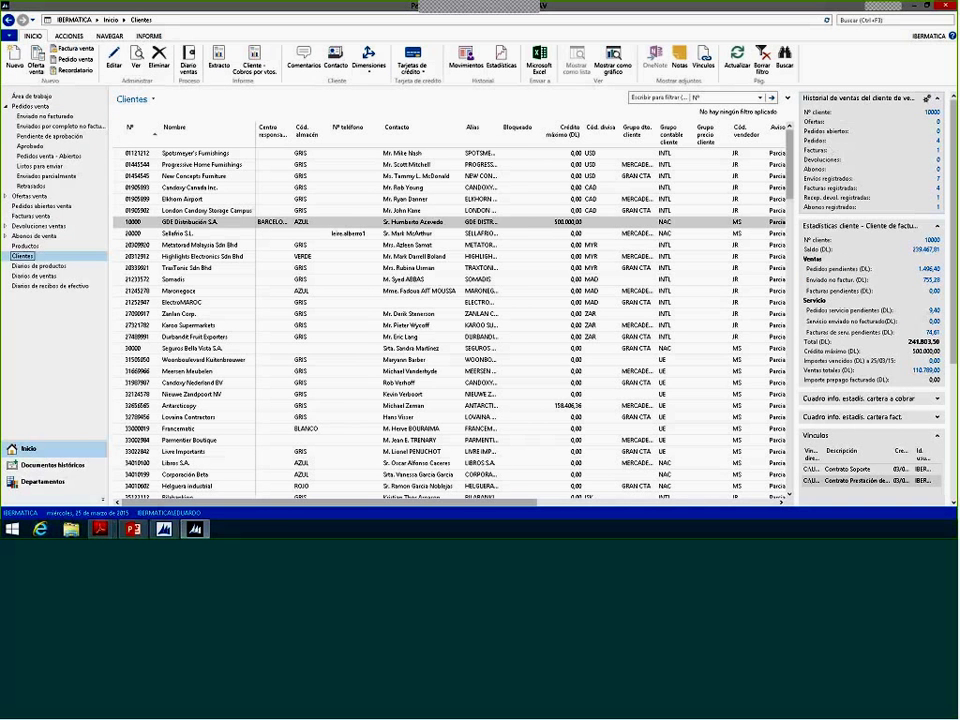
{"action": "left_click", "coordinate": [11, 37]}
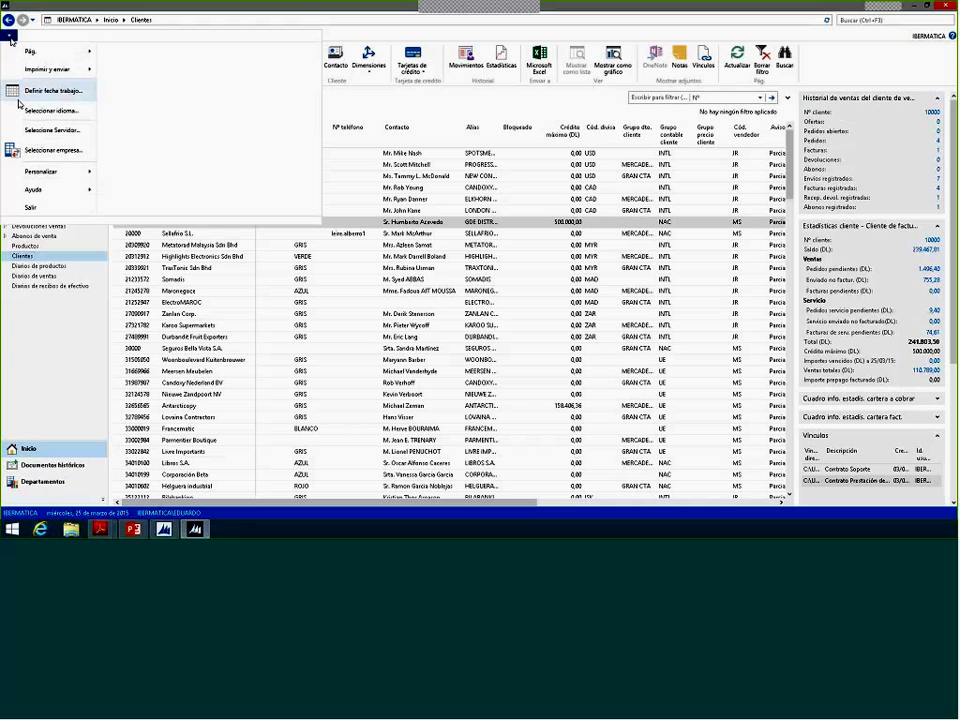
{"action": "mouse_move", "coordinate": [42, 172]}
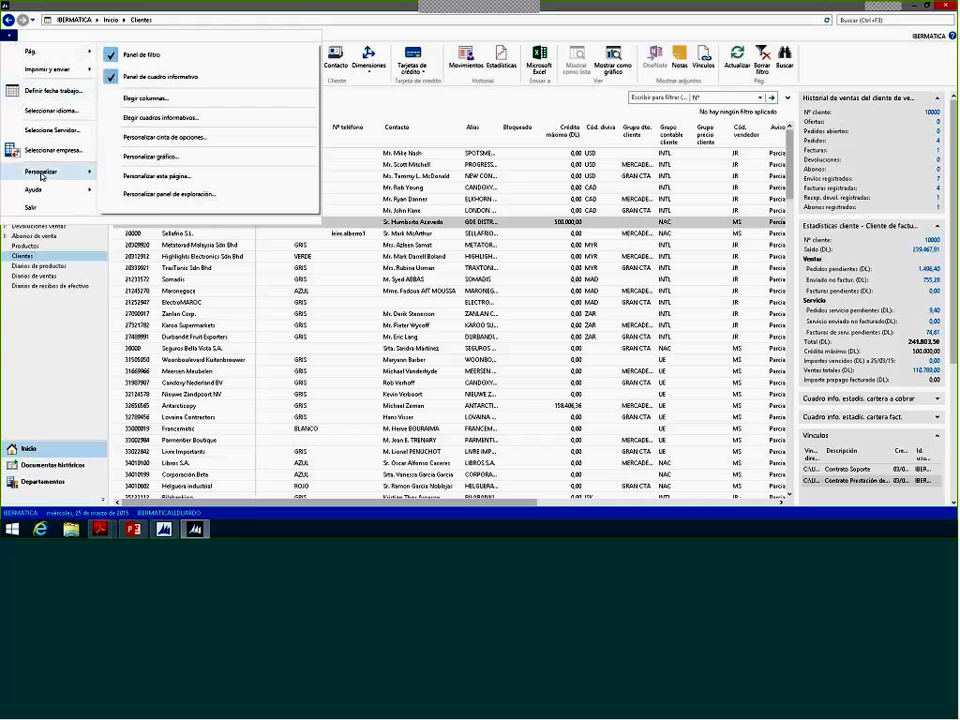
{"action": "left_click", "coordinate": [152, 121]}
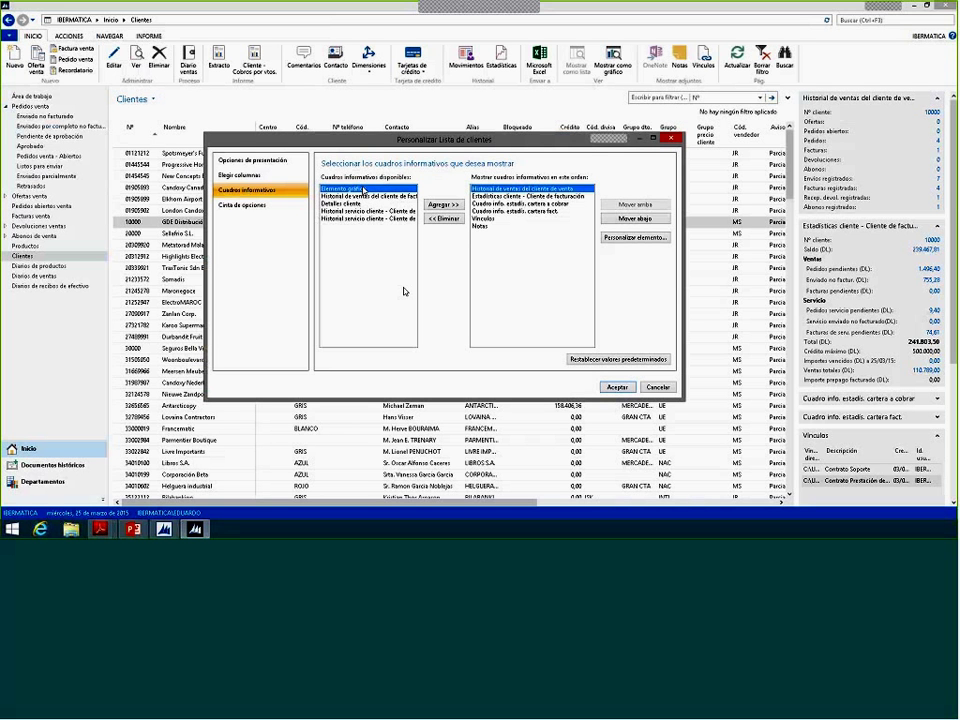
{"action": "left_click", "coordinate": [445, 205]}
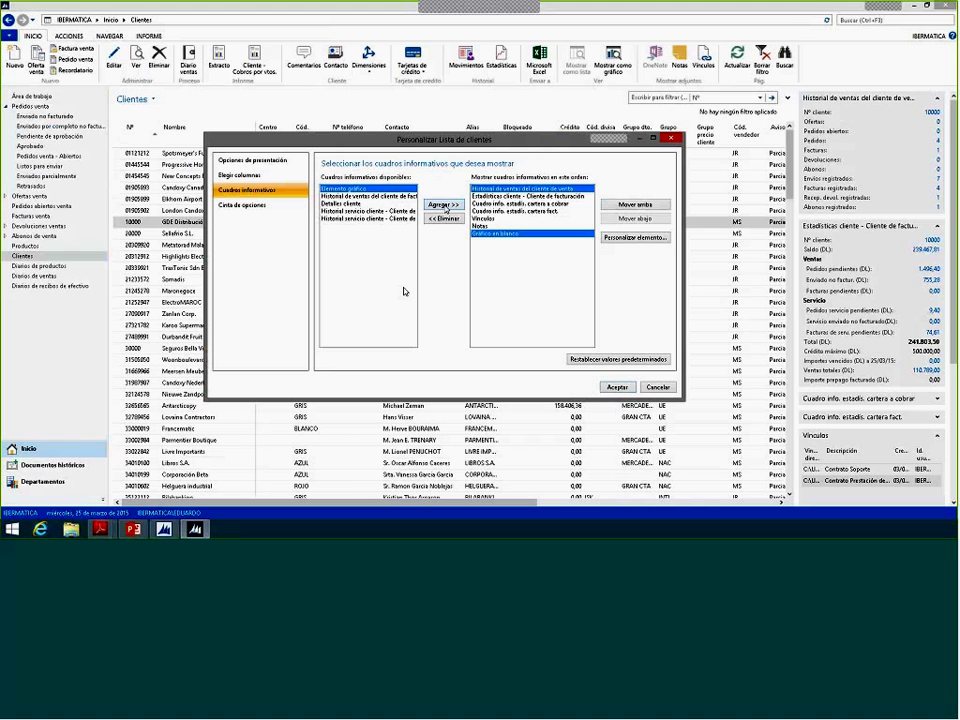
{"action": "left_click", "coordinate": [648, 206]}
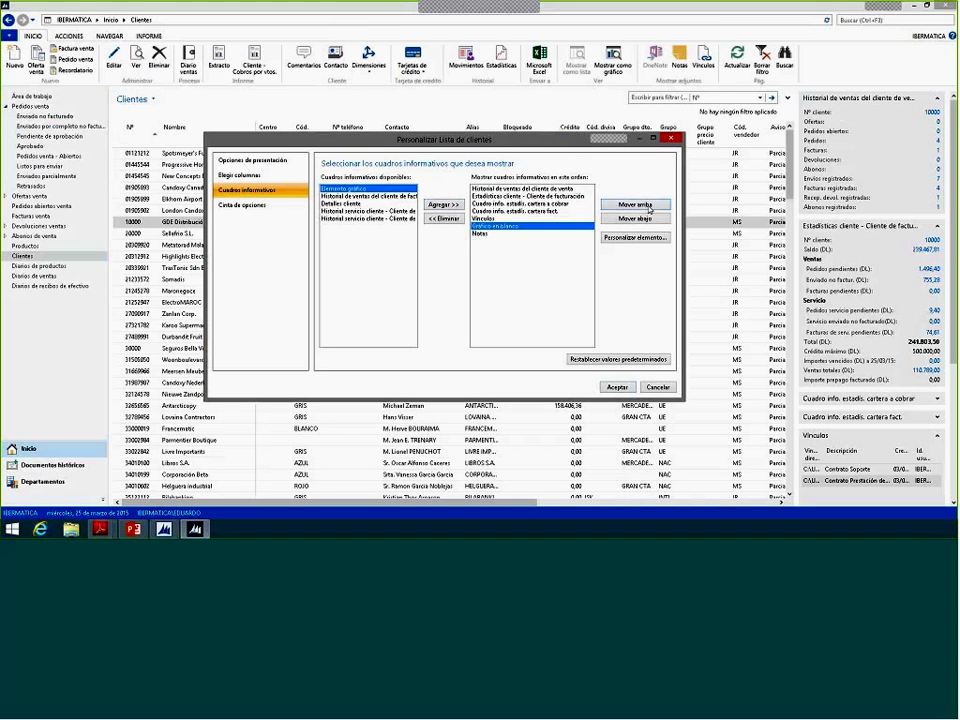
{"action": "left_click", "coordinate": [648, 206]}
{"action": "left_click", "coordinate": [648, 206]}
{"action": "left_click", "coordinate": [648, 206]}
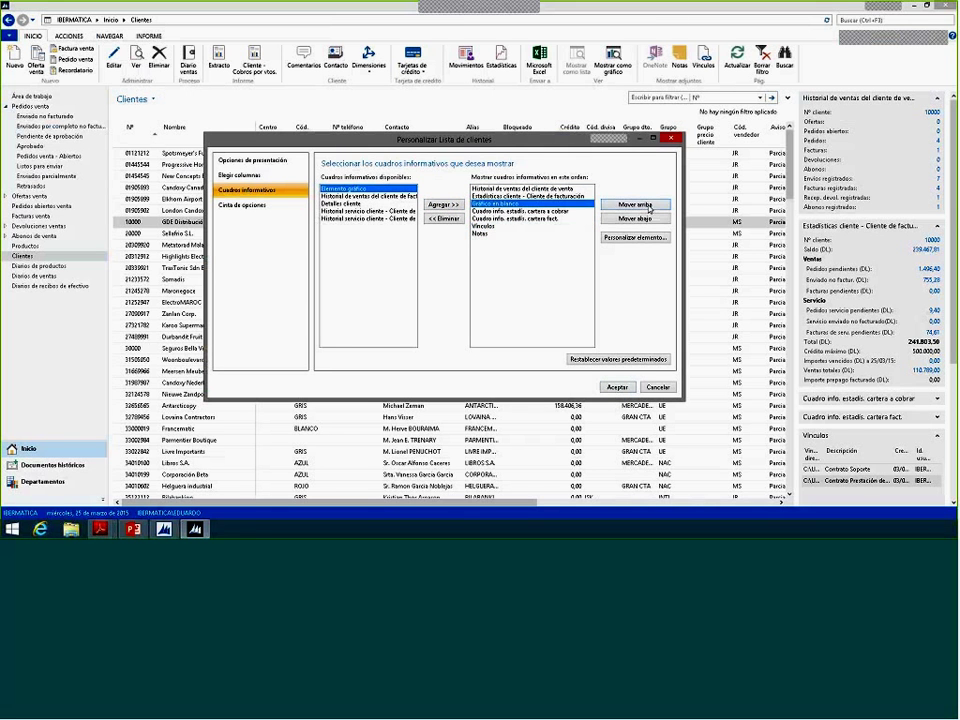
{"action": "left_click", "coordinate": [648, 206]}
{"action": "left_click", "coordinate": [648, 206]}
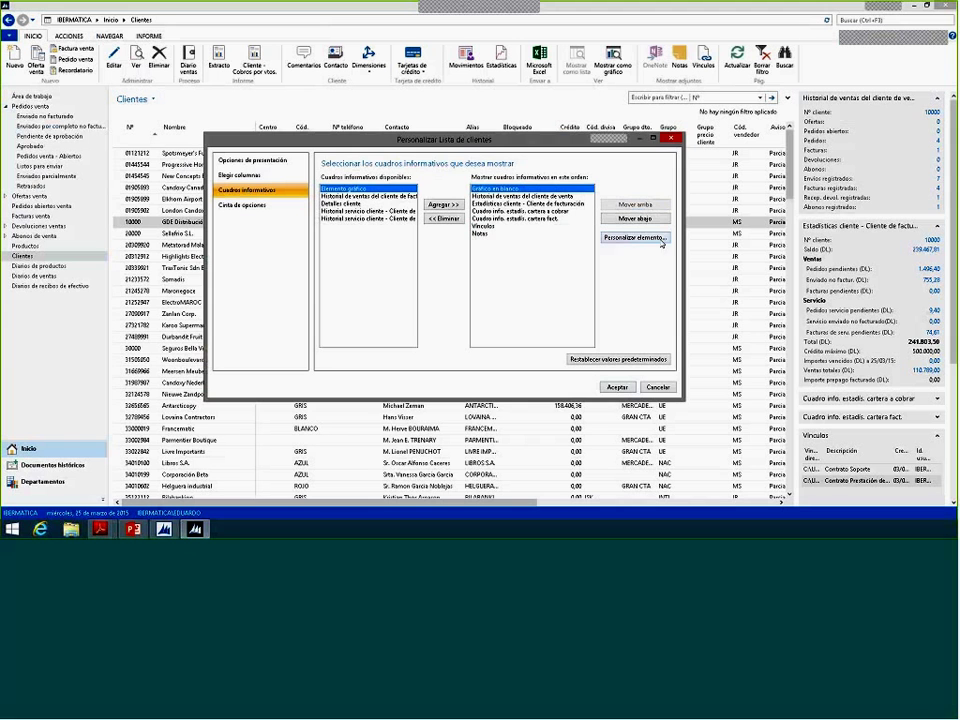
Step: Assign the chart T18-01 Clientes por vendedor to the blank chart fact box and apply the personalization
{"action": "left_click", "coordinate": [636, 238]}
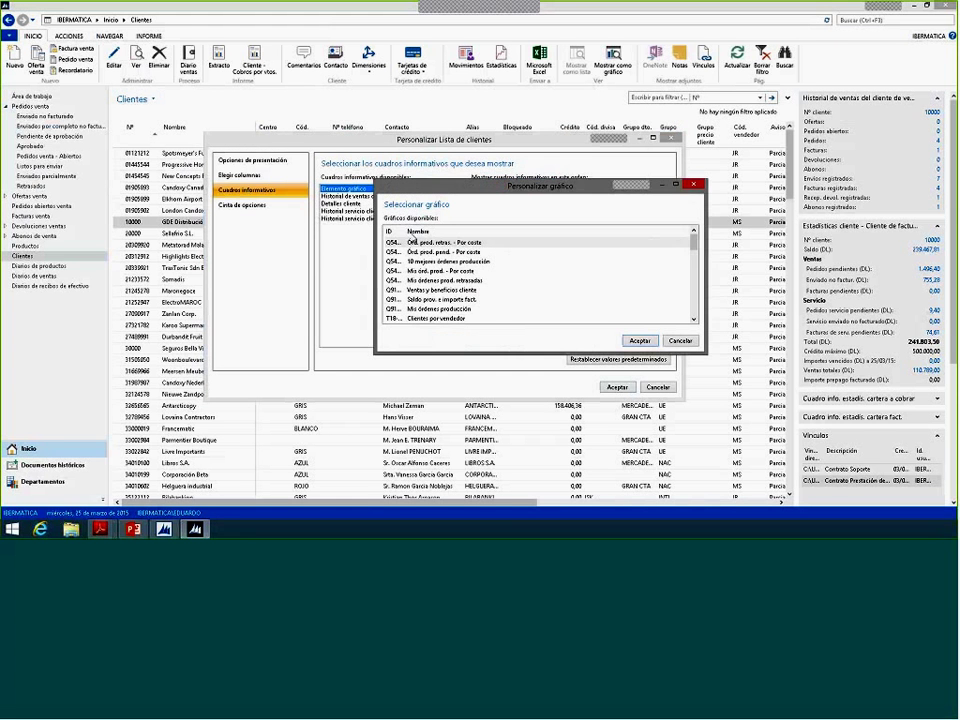
{"action": "left_click", "coordinate": [413, 242]}
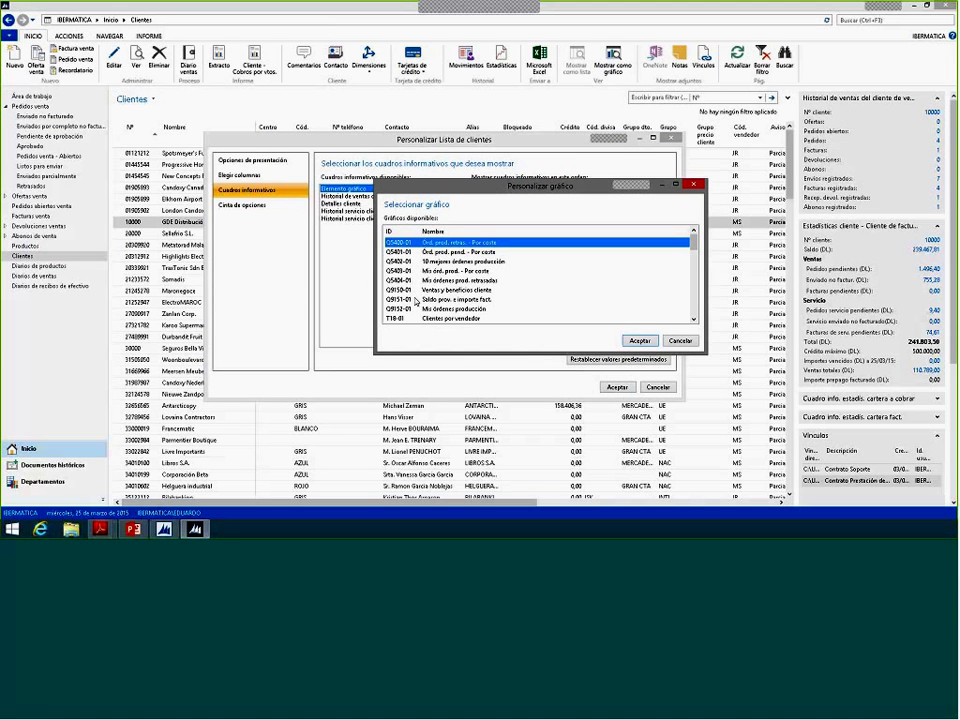
{"action": "left_click", "coordinate": [420, 318], "text": "ctrl"}
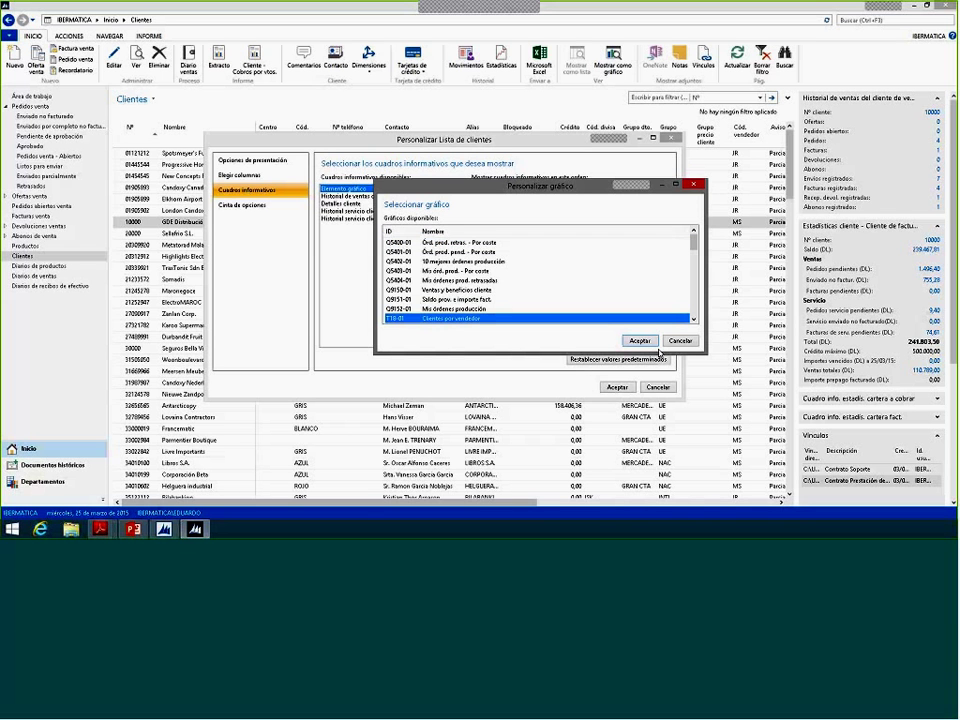
{"action": "left_click", "coordinate": [639, 341]}
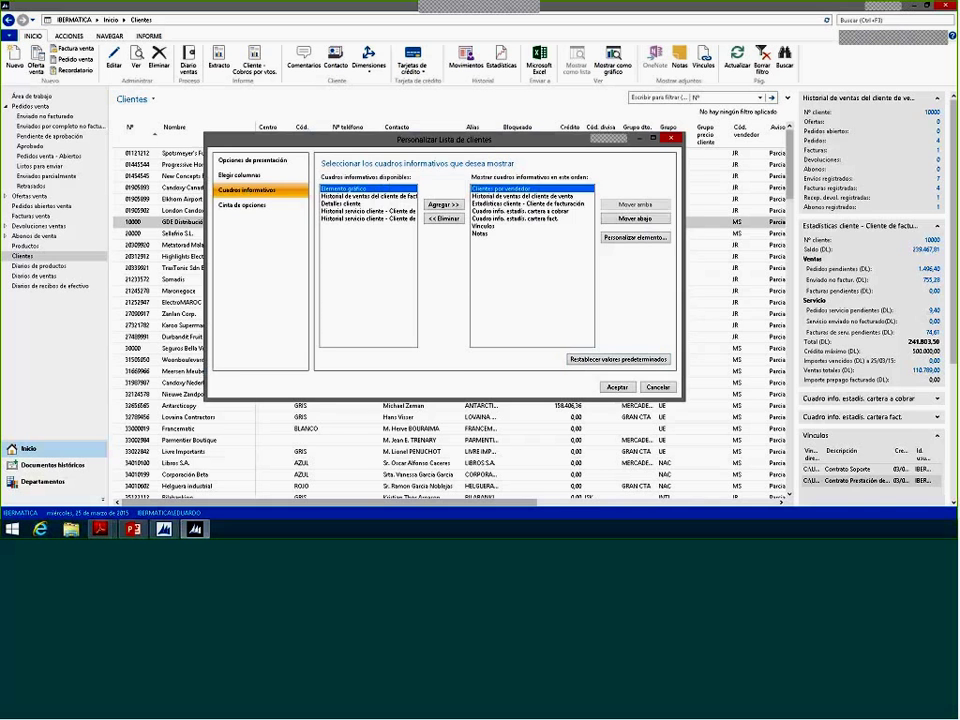
{"action": "left_click", "coordinate": [617, 386]}
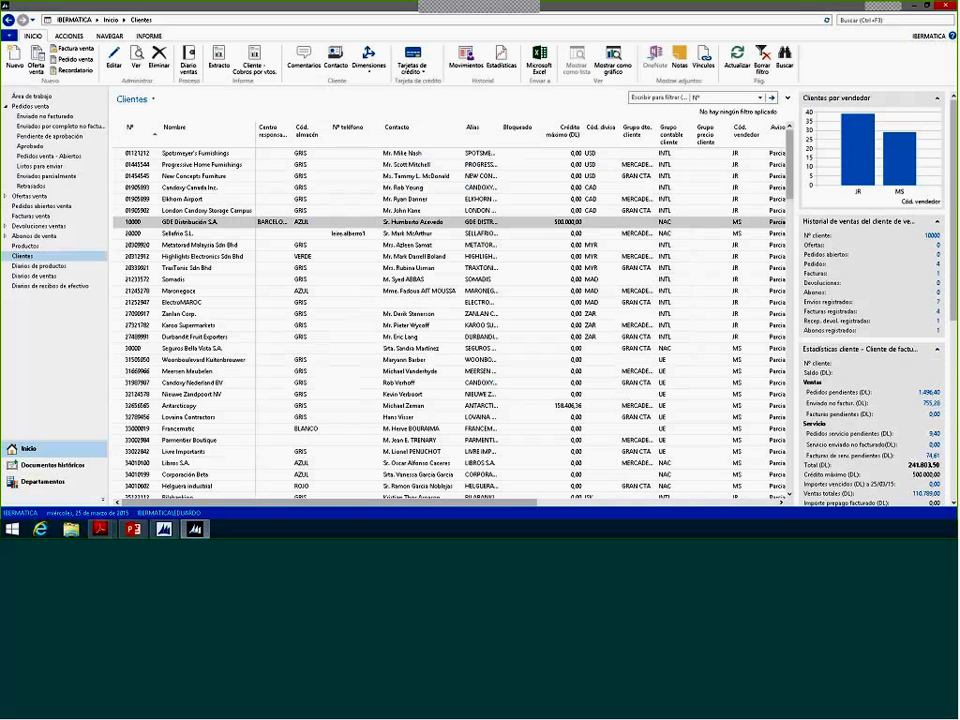
Step: Widen the fact box pane, examine the JR and MS bars of the Clientes por vendedor chart, and select the customer Sellafrio S.L
{"action": "left_click_drag", "start_coordinate": [729, 201], "coordinate": [731, 201]}
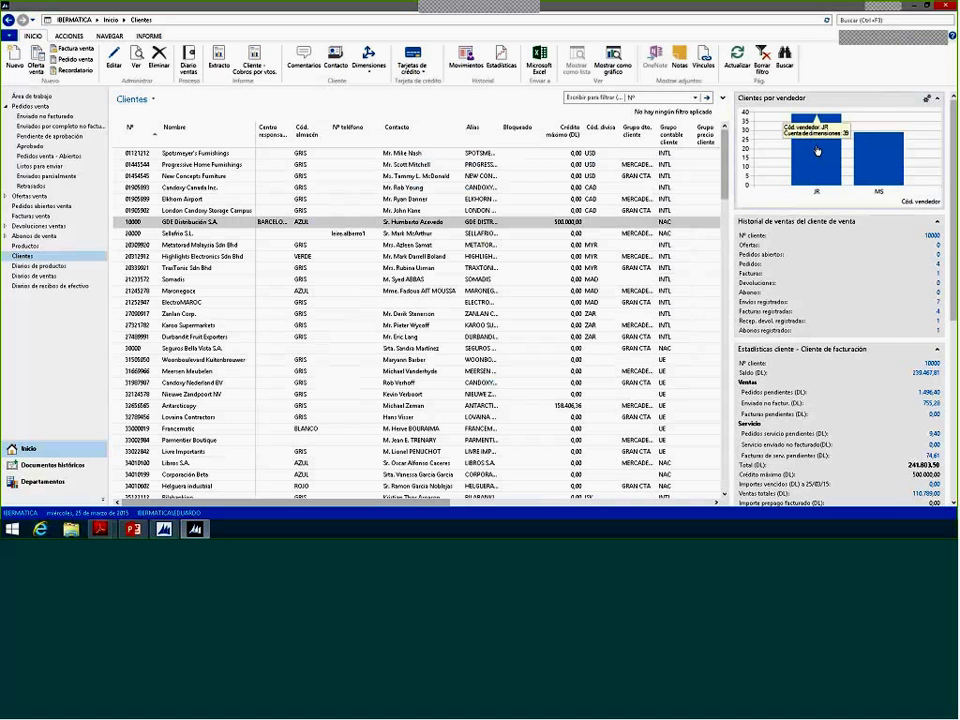
{"action": "mouse_move", "coordinate": [867, 157]}
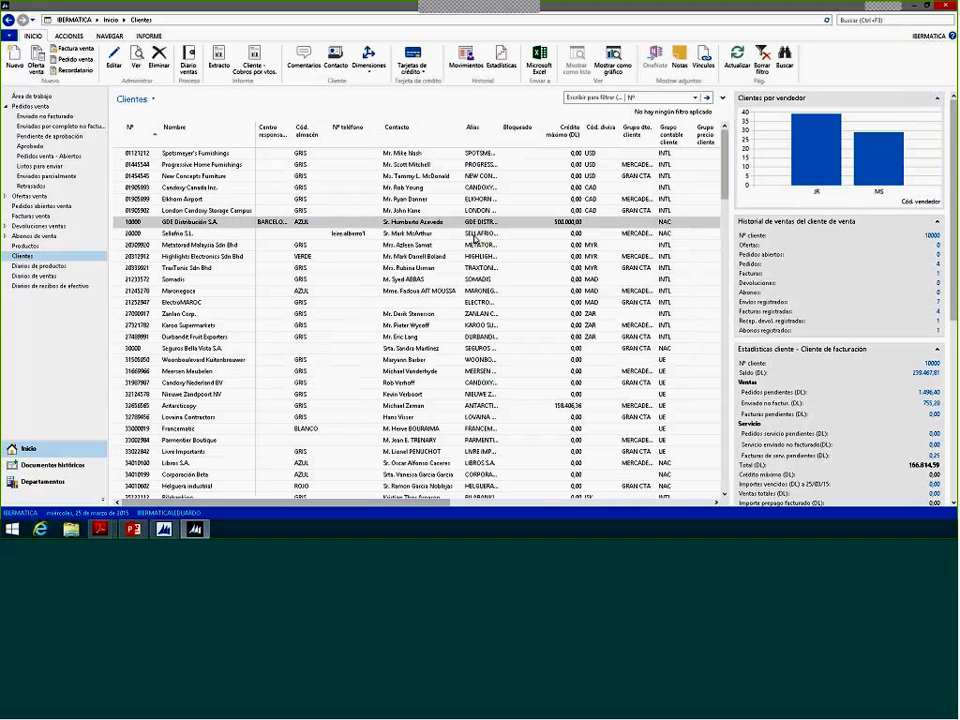
{"action": "left_click", "coordinate": [474, 236]}
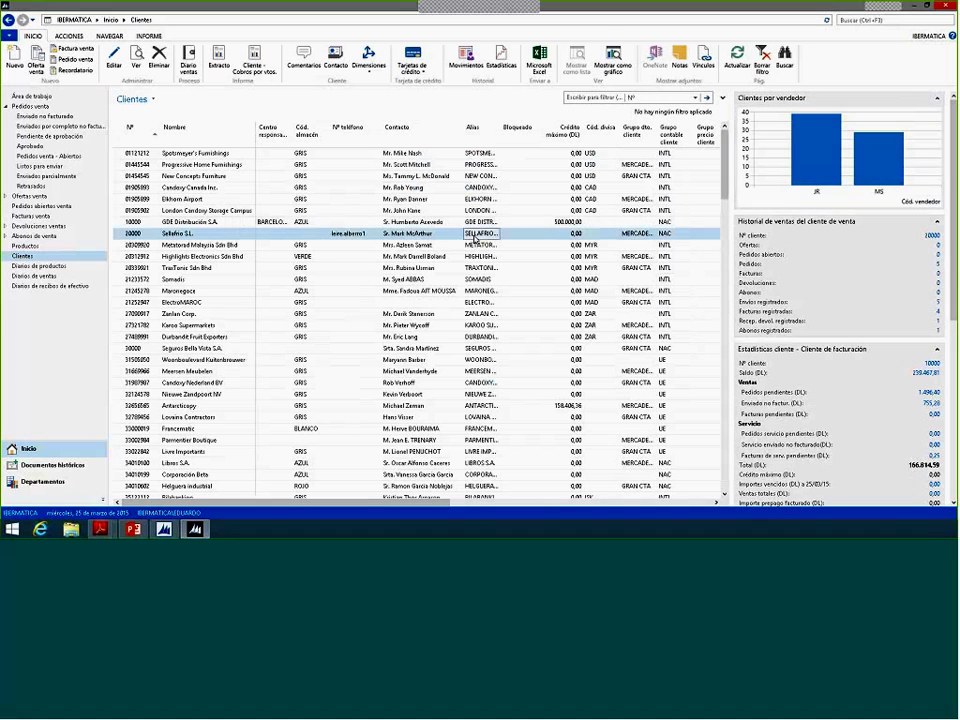
Step: Switch to the PowerPoint agenda slide, select the item "Herramienta de generación de Gráficos genéricos", and return to Dynamics NAV
{"action": "left_click", "coordinate": [131, 529]}
{"action": "left_click", "coordinate": [580, 181]}
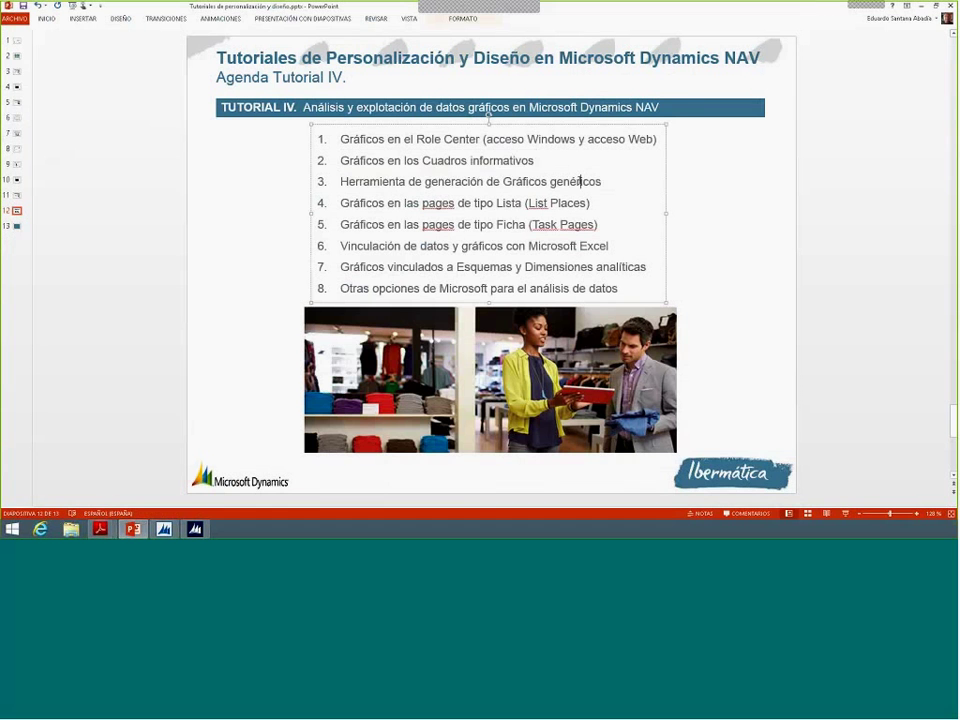
{"action": "left_click_drag", "start_coordinate": [580, 181], "coordinate": [340, 183]}
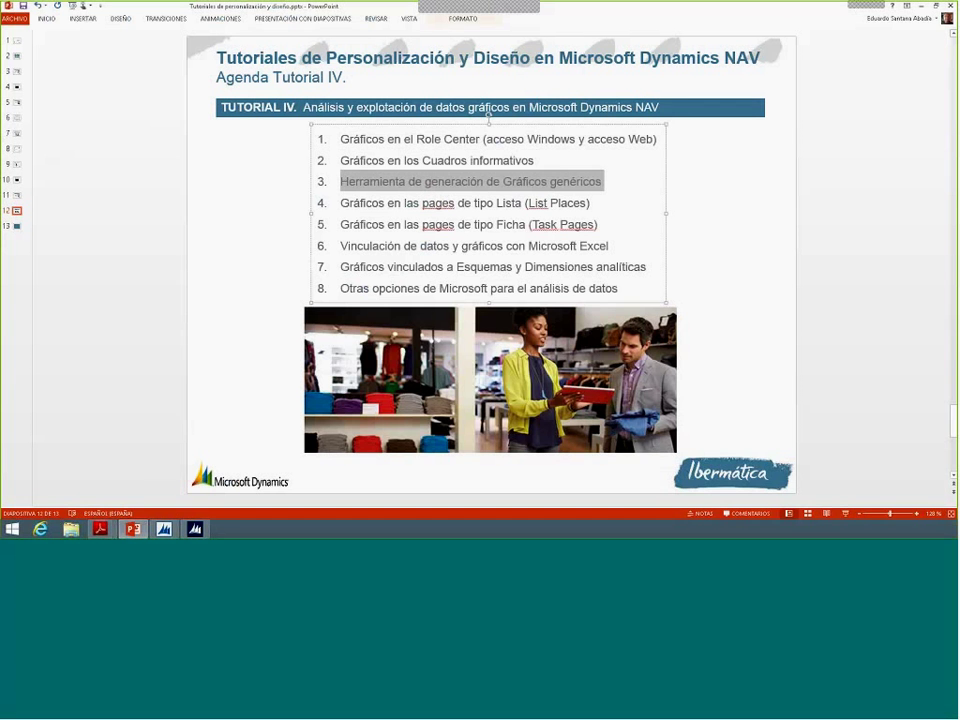
{"action": "key", "text": "alt+Tab"}
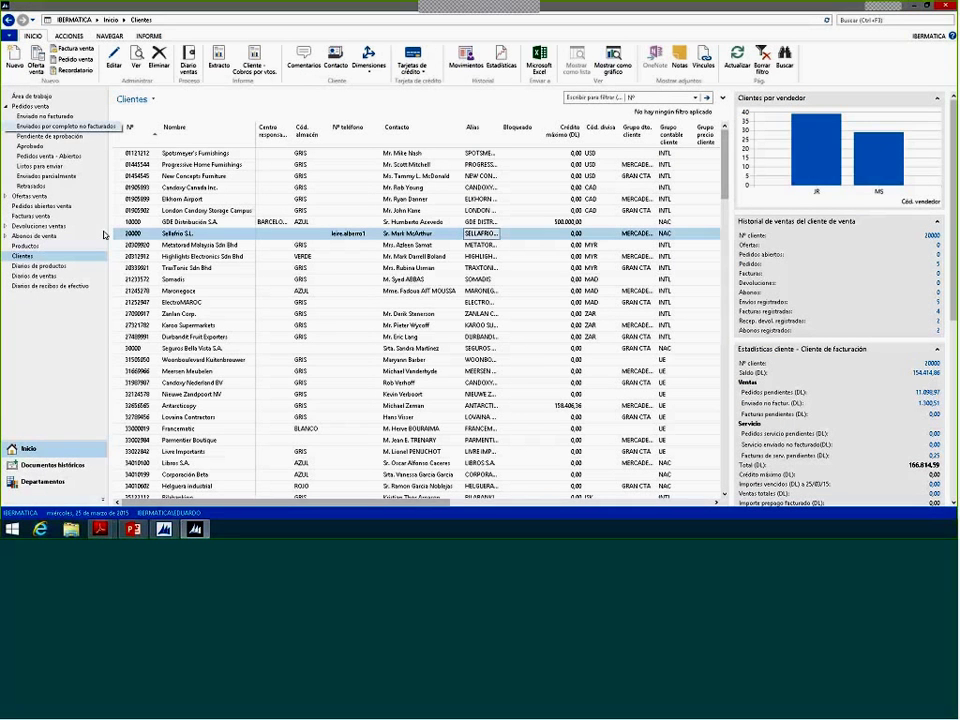
Step: Return to the Área de trabajo, search for "gráfi", and open the Gráficos genéricos list
{"action": "left_click", "coordinate": [43, 106]}
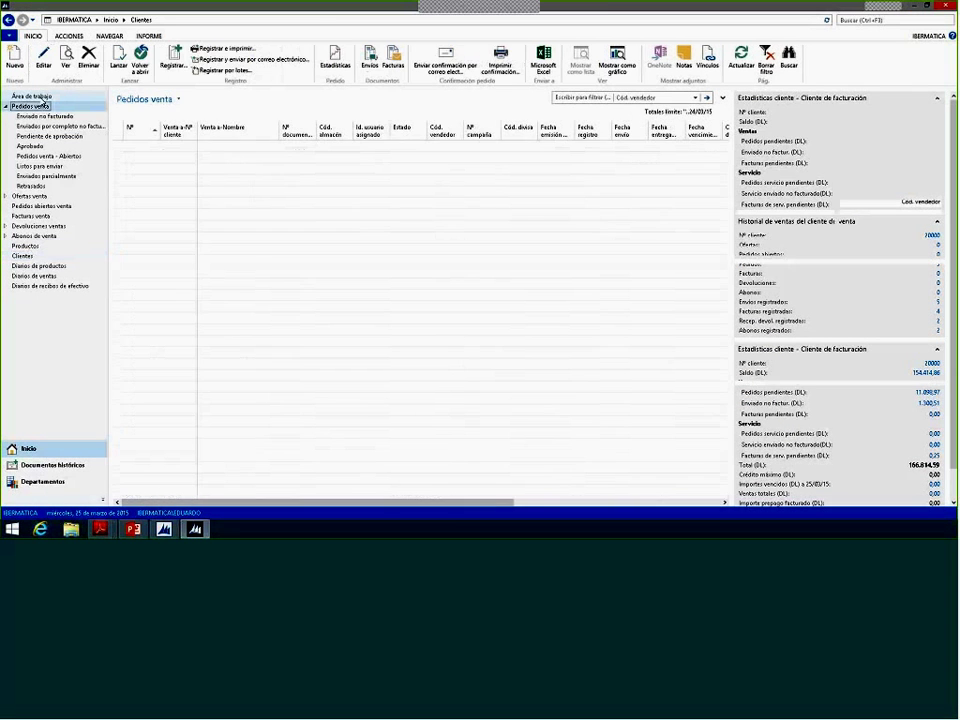
{"action": "left_click", "coordinate": [31, 96]}
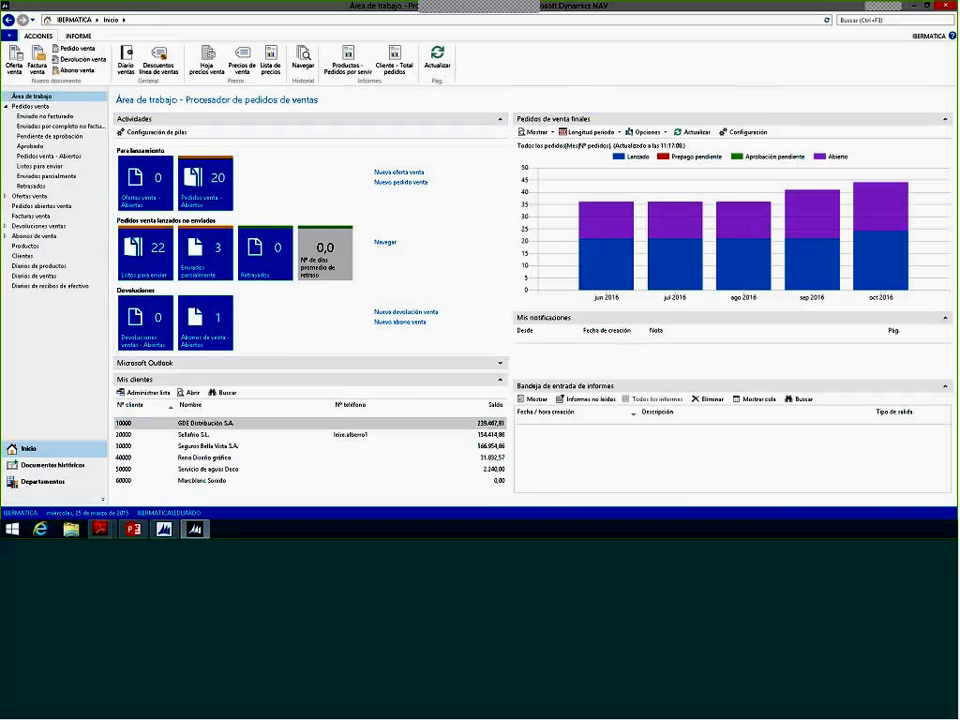
{"action": "left_click", "coordinate": [890, 20]}
{"action": "type", "text": "gr"}
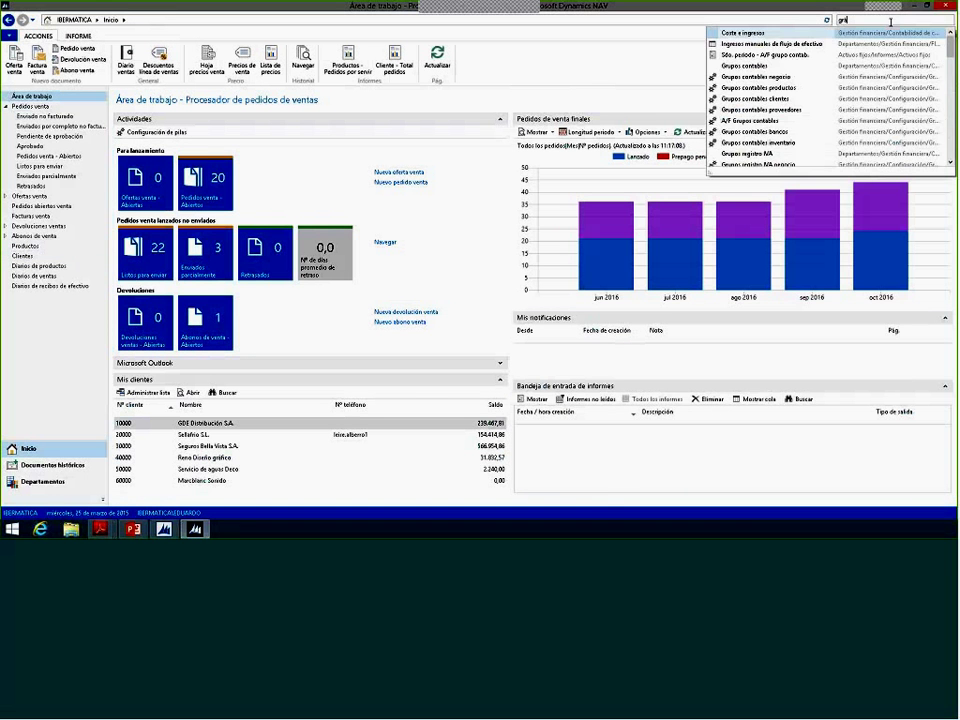
{"action": "type", "text": "áfi"}
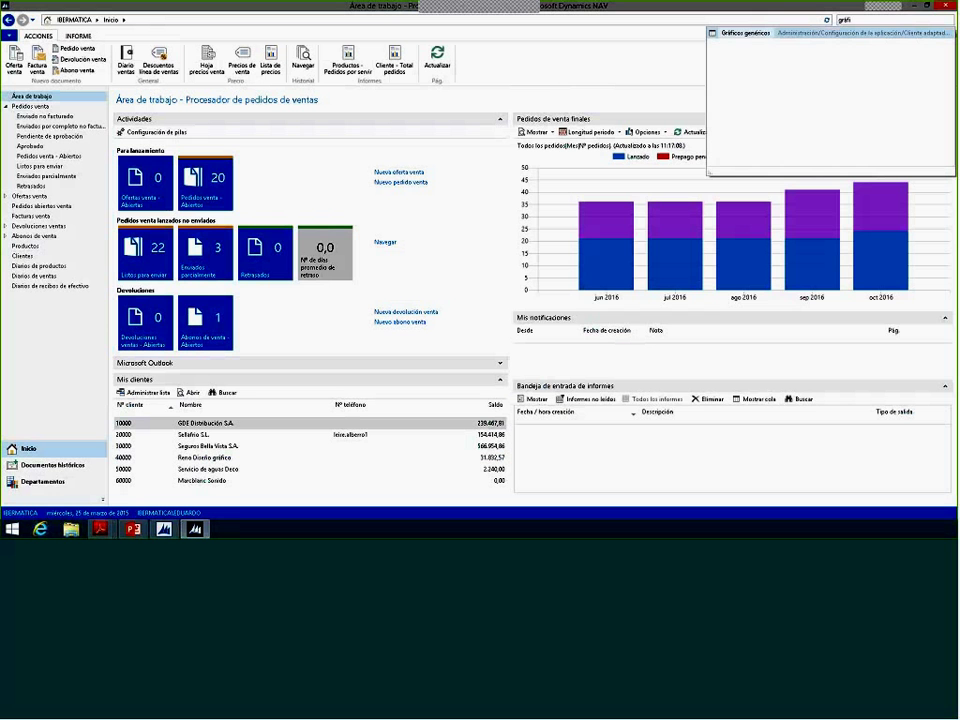
{"action": "left_click", "coordinate": [815, 35]}
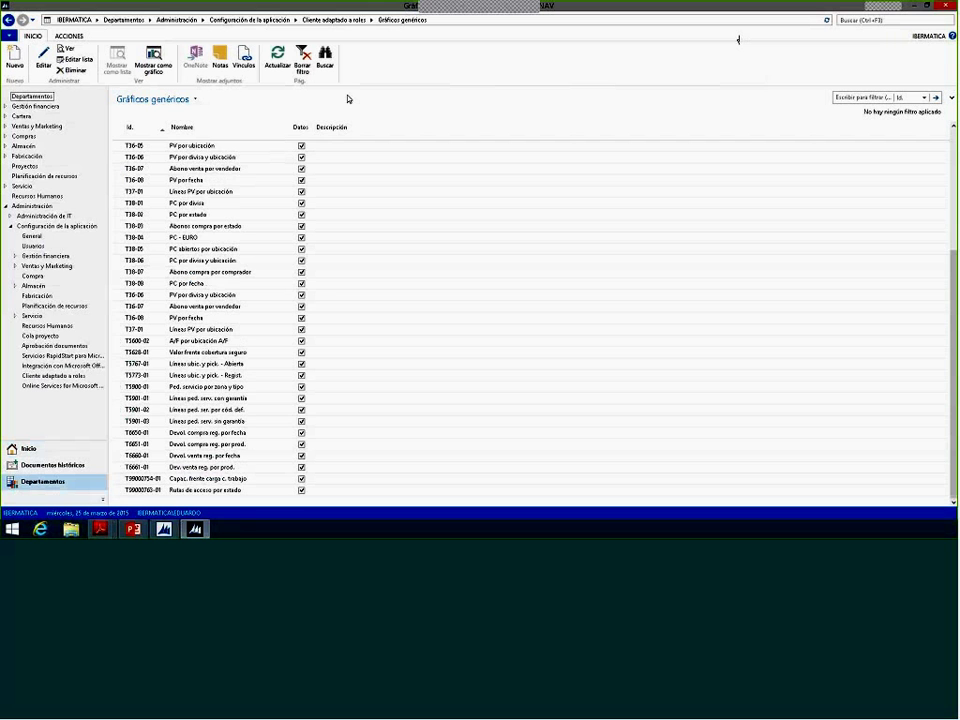
Step: Open the generic chart Q5402-01 10 mejores órdenes producción, examine its setup and element preview, and close it
{"action": "scroll", "coordinate": [348, 99], "scroll_direction": "up", "scroll_amount": 5}
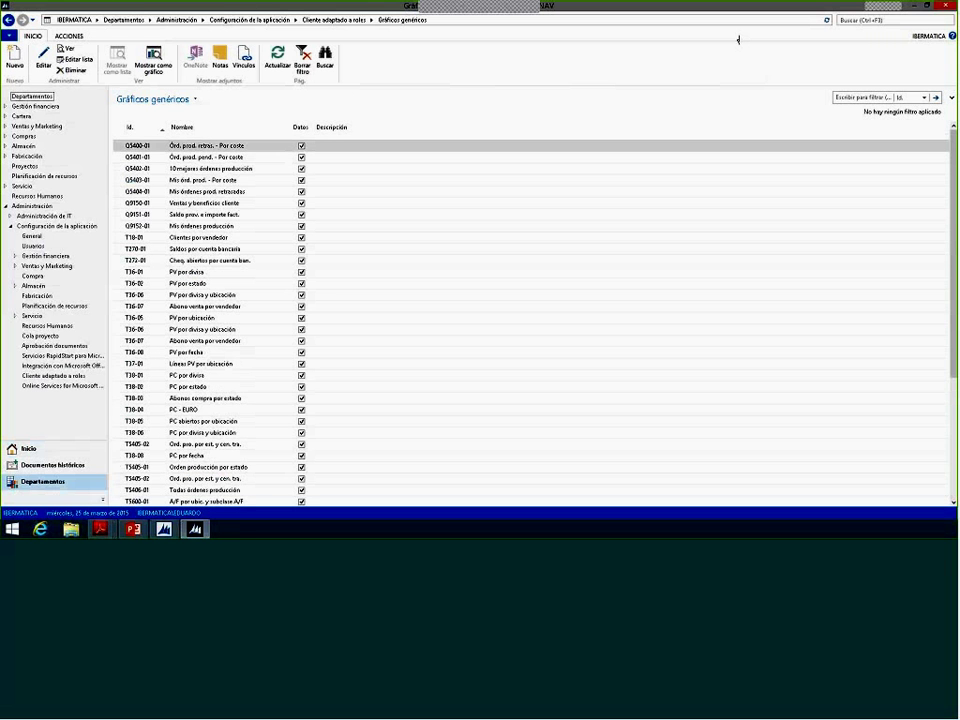
{"action": "left_click", "coordinate": [209, 169]}
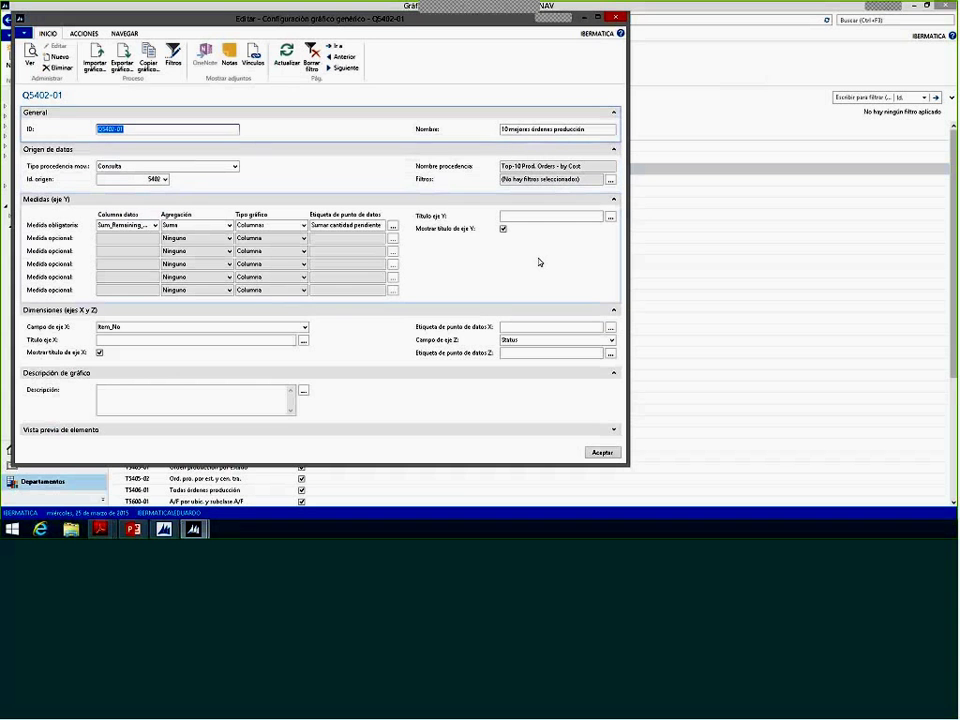
{"action": "left_click", "coordinate": [615, 431]}
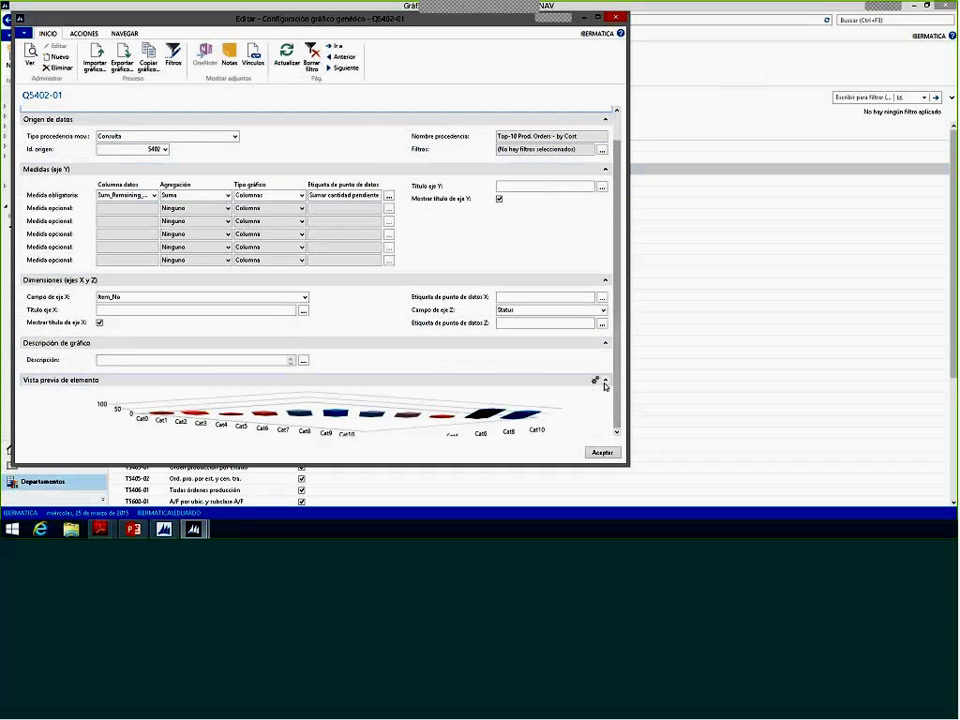
{"action": "left_click", "coordinate": [605, 383]}
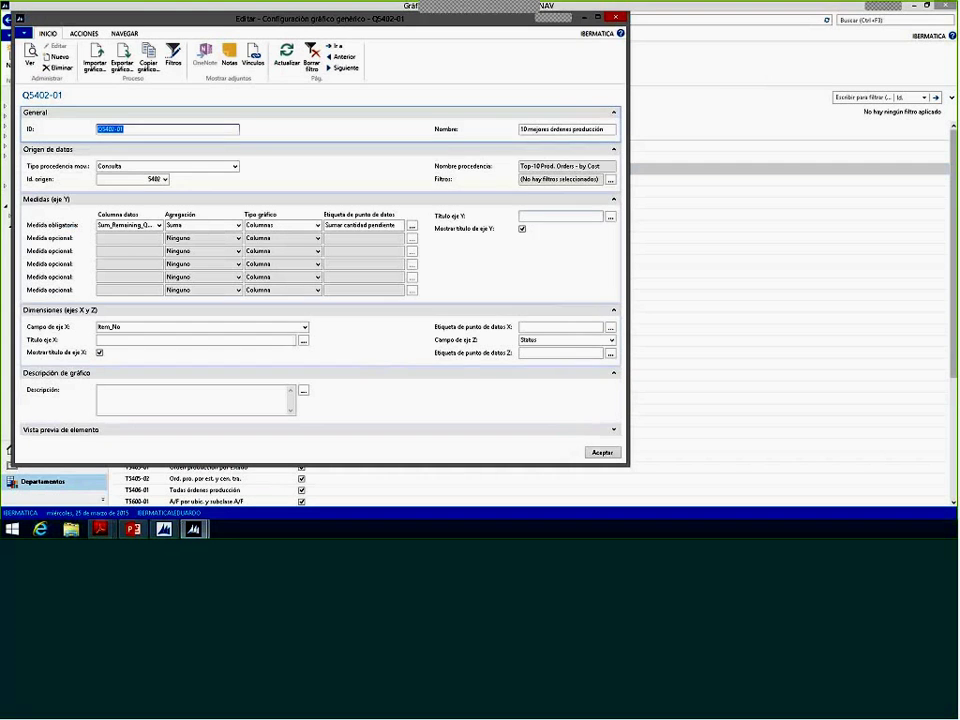
{"action": "left_click", "coordinate": [616, 18]}
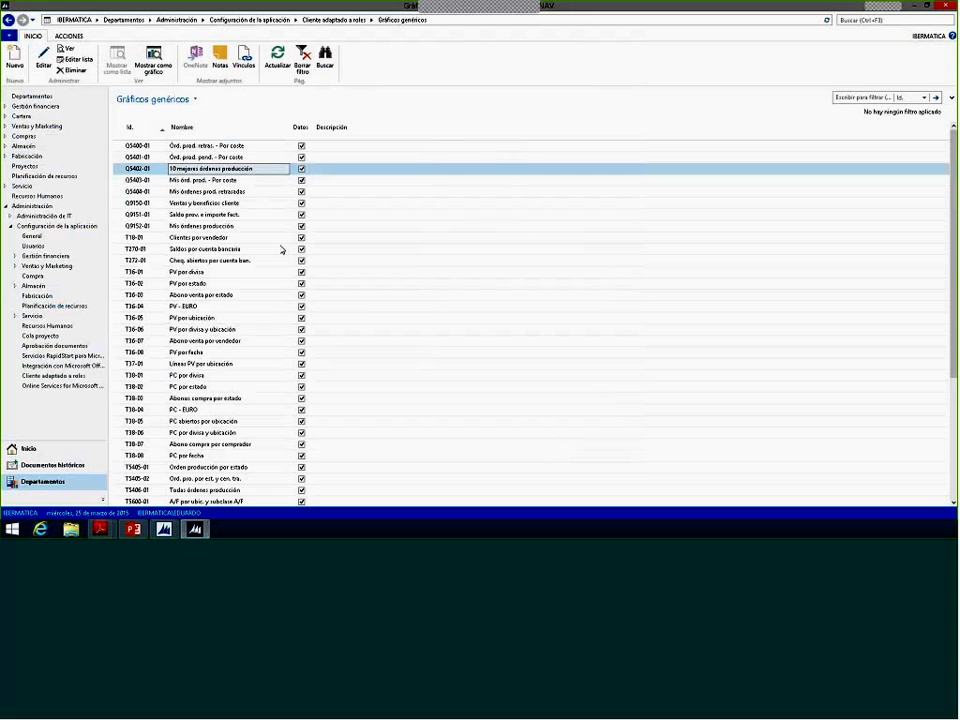
Step: Create a new generic chart with the ID NUEVO_01 and the name Productos por estado
{"action": "left_click", "coordinate": [14, 58]}
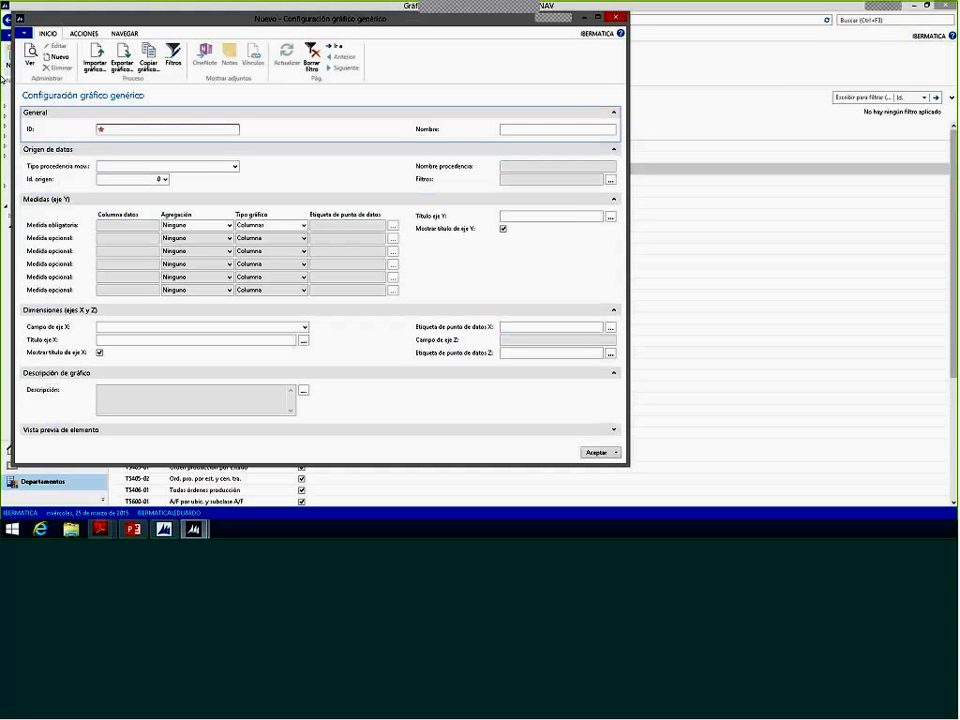
{"action": "left_click", "coordinate": [219, 127]}
{"action": "type", "text": "N"}
{"action": "type", "text": "UEVO_01"}
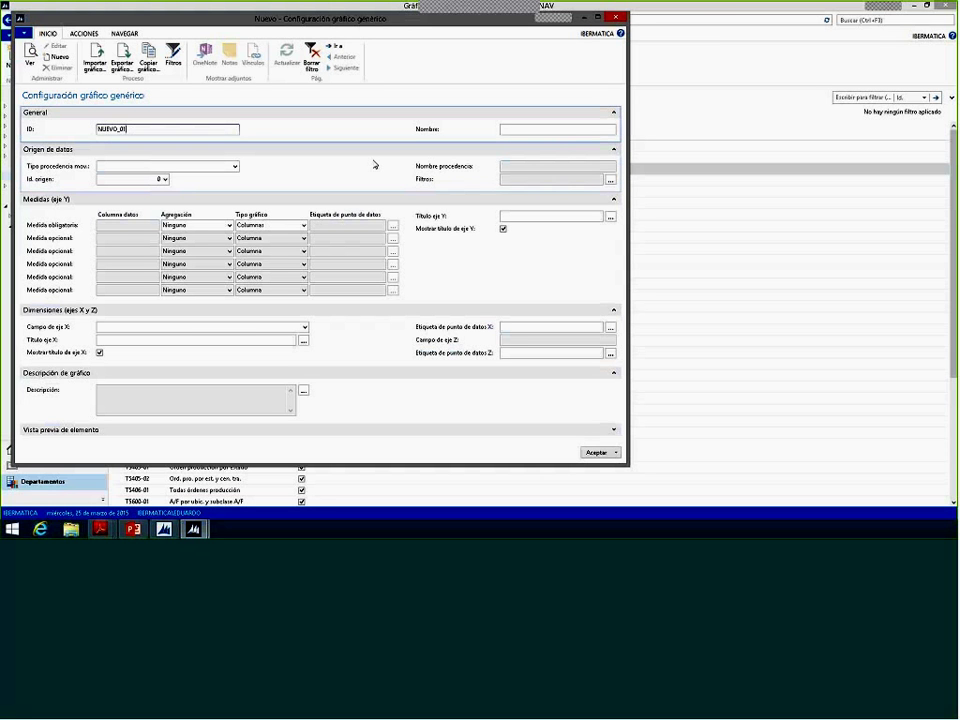
{"action": "left_click", "coordinate": [519, 129]}
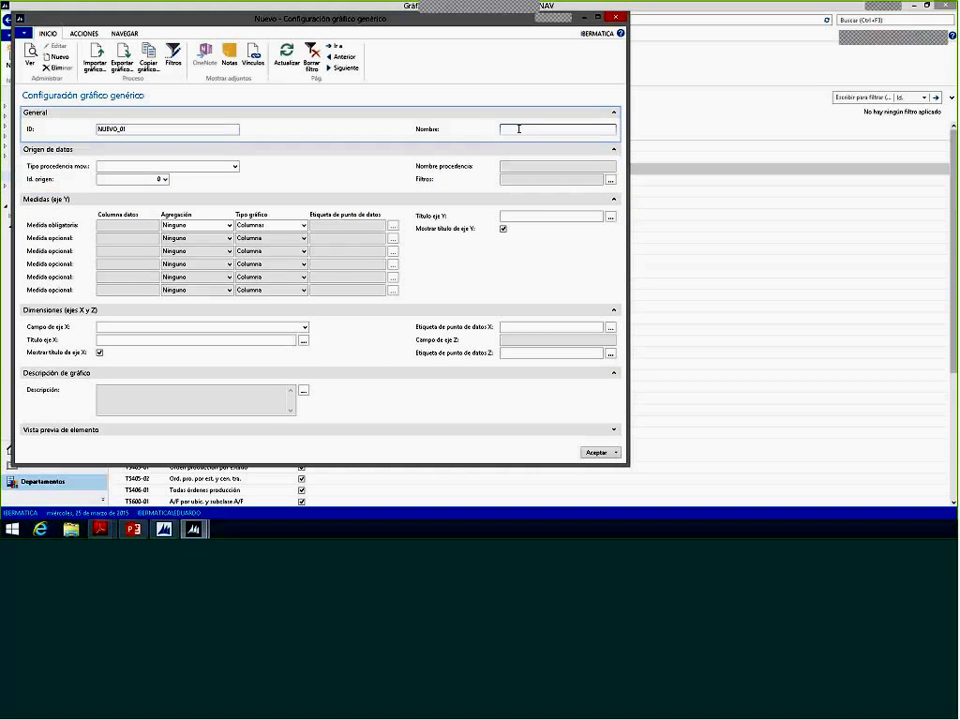
{"action": "type", "text": "Pro"}
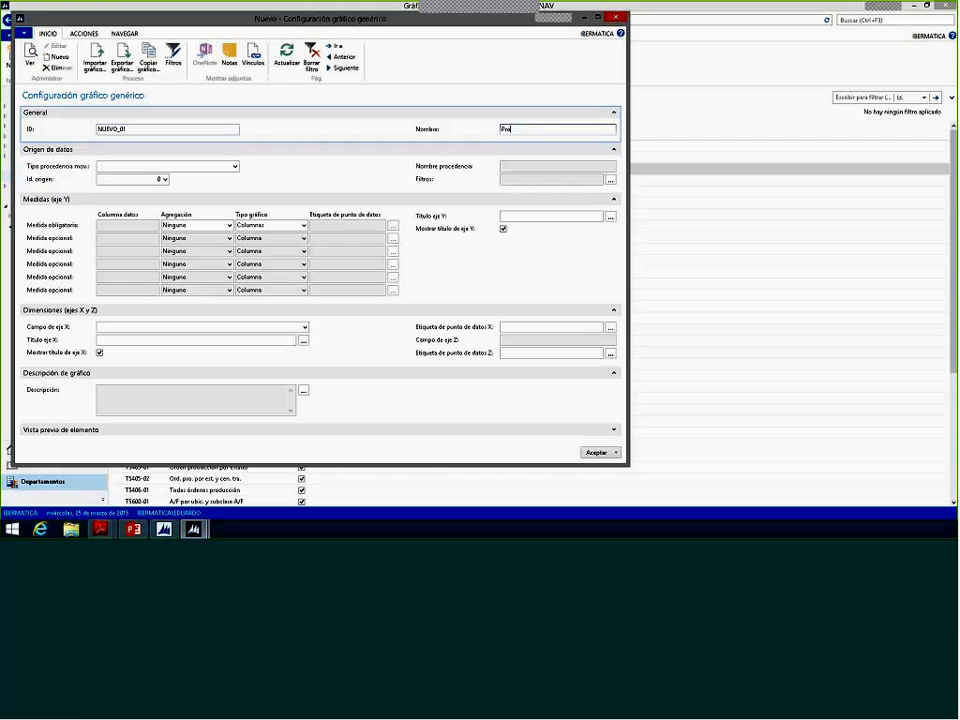
{"action": "type", "text": "ducto"}
{"action": "type", "text": "s por estado"}
{"action": "key", "text": "Tab"}
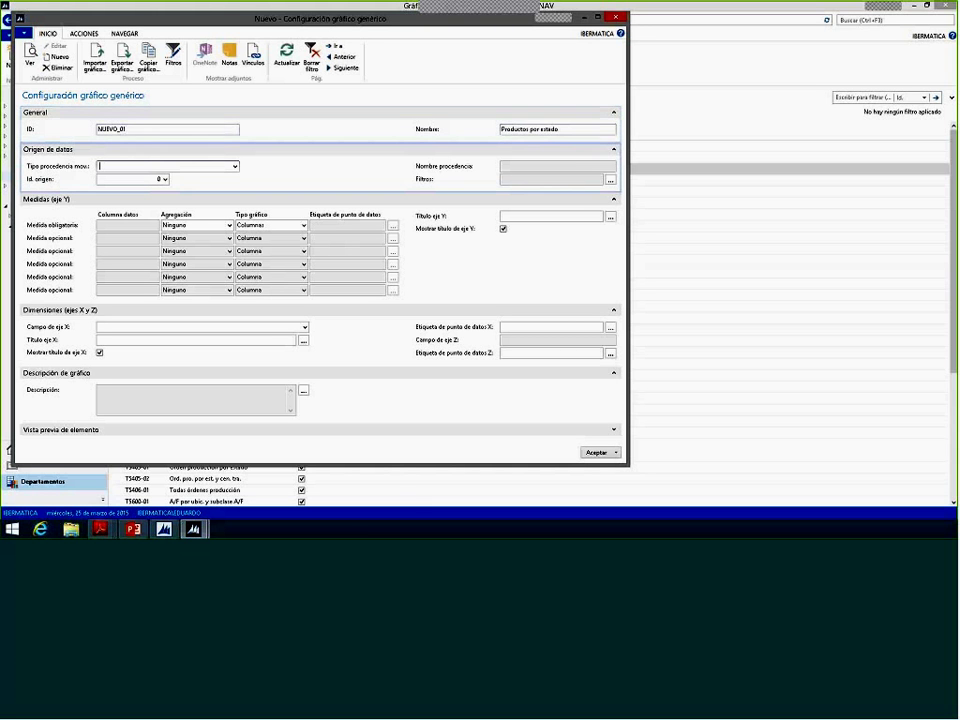
Step: Set the chart's data source type to Tabla and choose table 18 Cliente as its source
{"action": "left_click", "coordinate": [235, 167]}
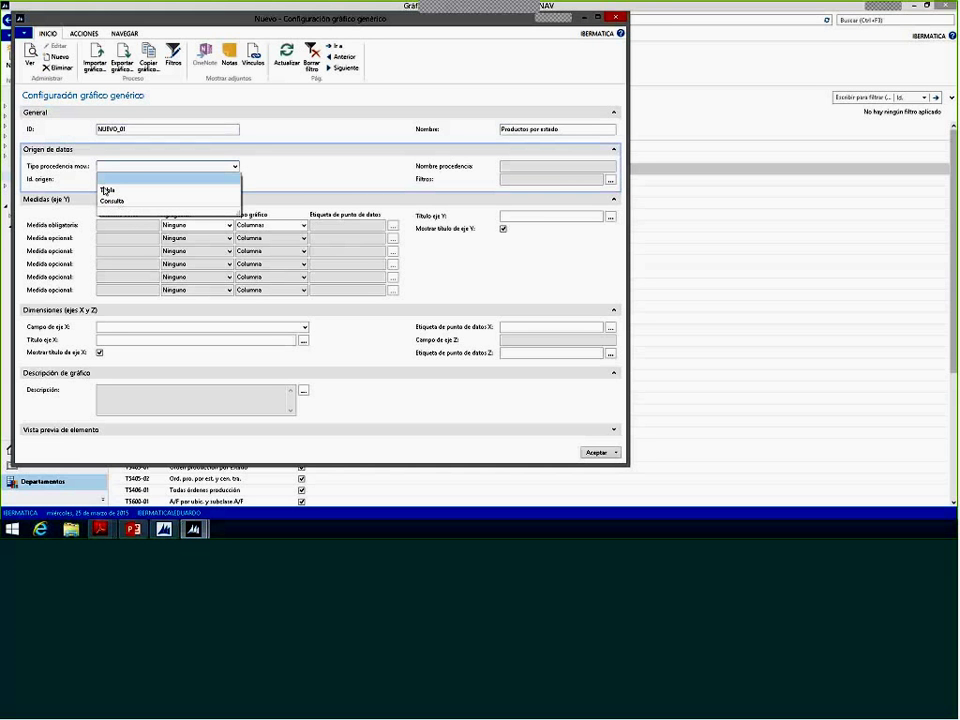
{"action": "left_click", "coordinate": [104, 189]}
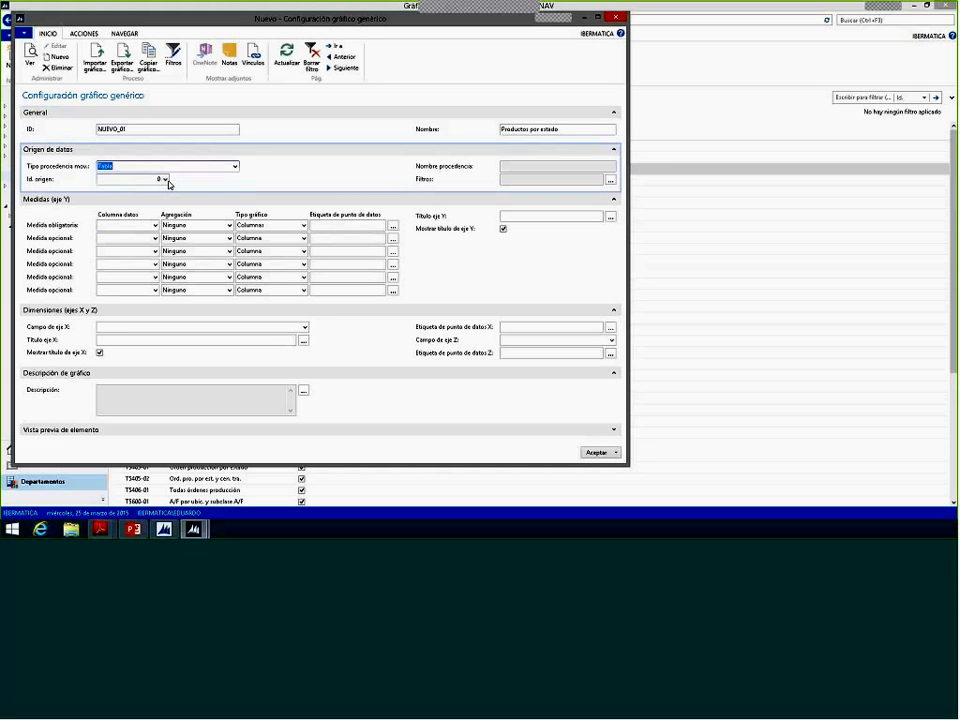
{"action": "left_click", "coordinate": [167, 180]}
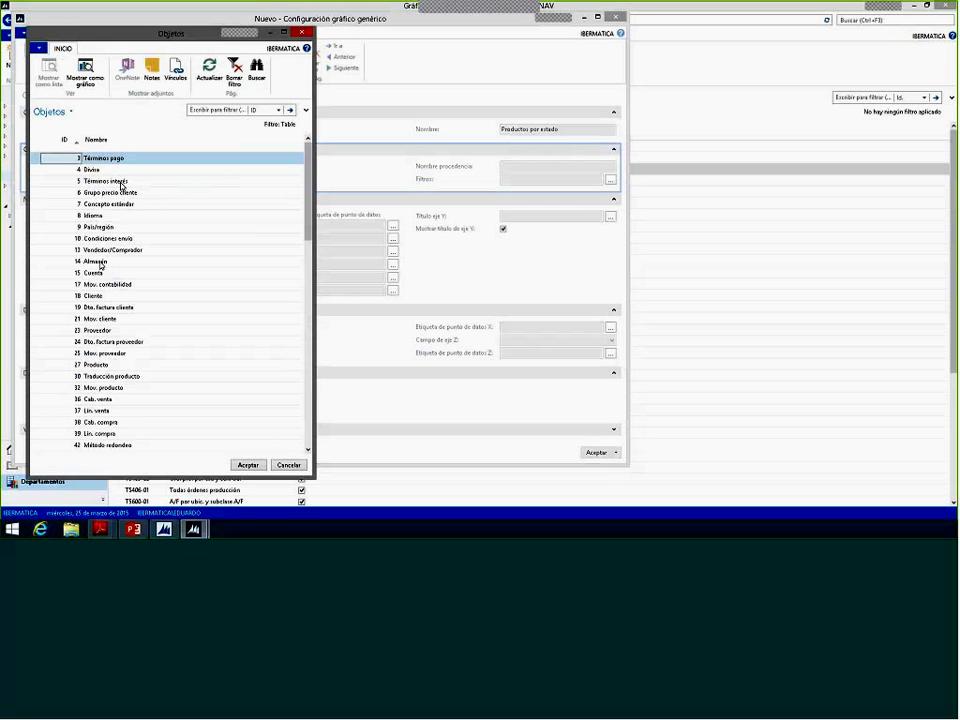
{"action": "left_click", "coordinate": [93, 296]}
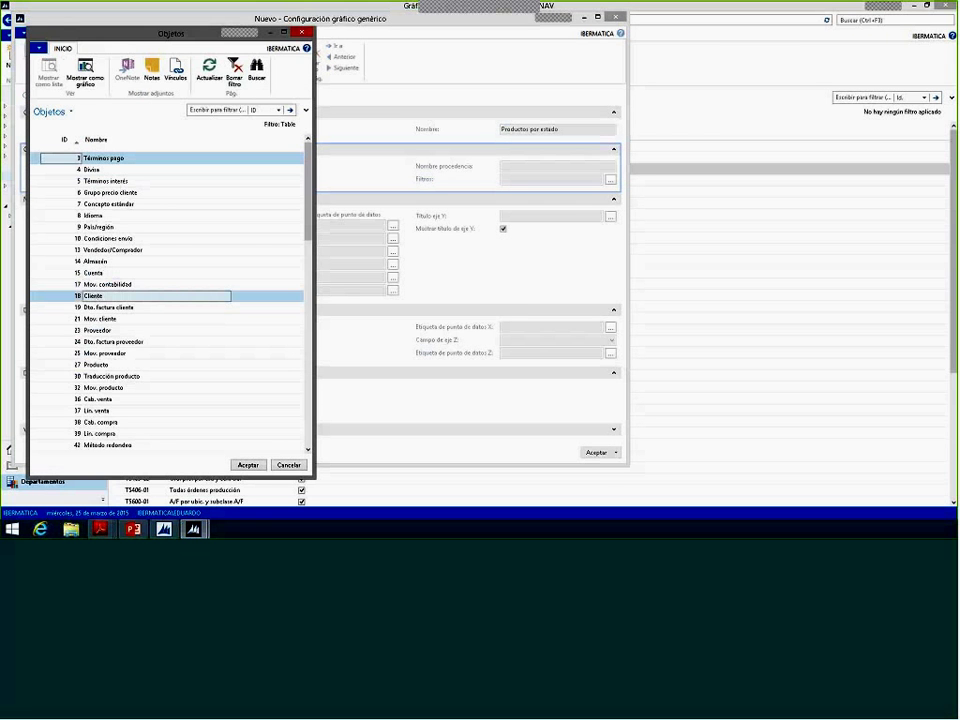
{"action": "key", "text": "Return"}
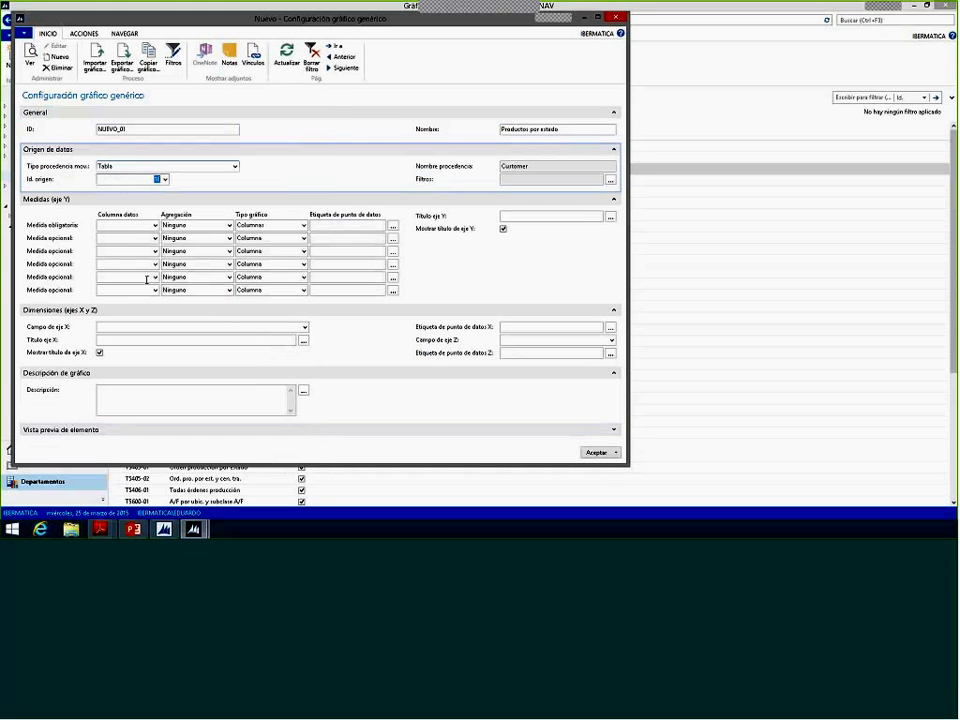
Step: Choose the Debit Amount field as the data column of the mandatory Y-axis measure
{"action": "left_click", "coordinate": [155, 226]}
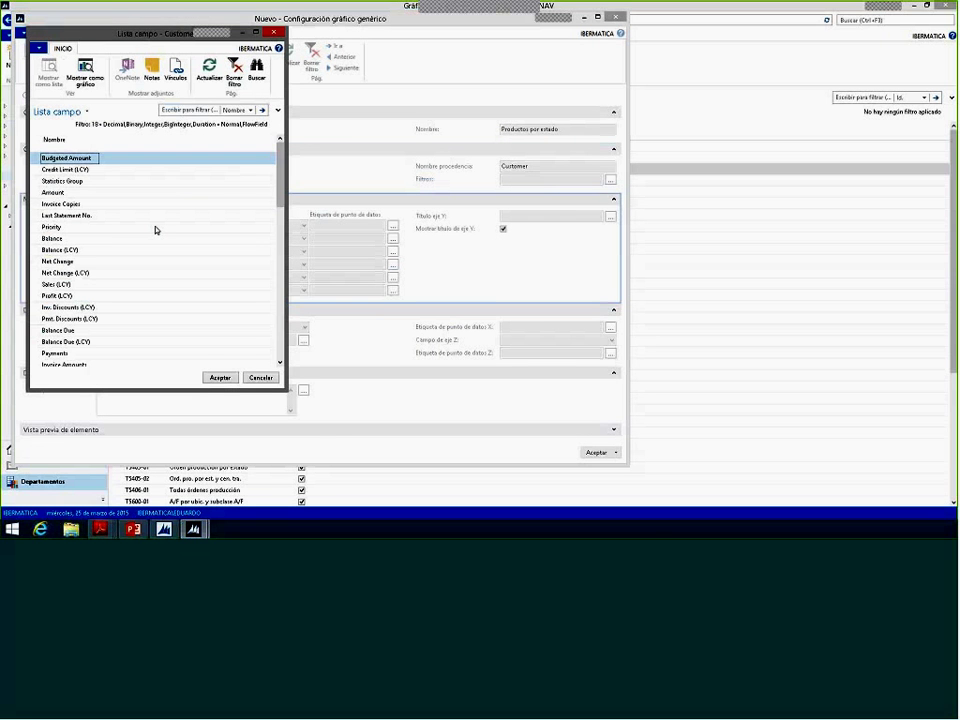
{"action": "scroll", "coordinate": [155, 230], "scroll_direction": "down", "scroll_amount": 1}
{"action": "scroll", "coordinate": [155, 230], "scroll_direction": "down", "scroll_amount": 3}
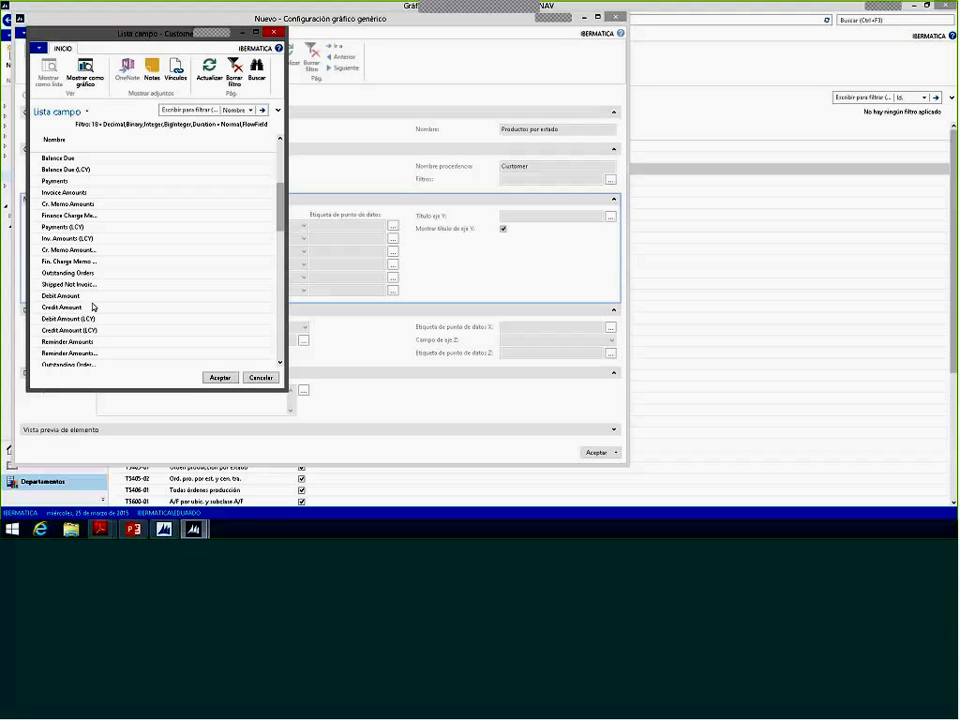
{"action": "scroll", "coordinate": [111, 328], "scroll_direction": "down", "scroll_amount": 4}
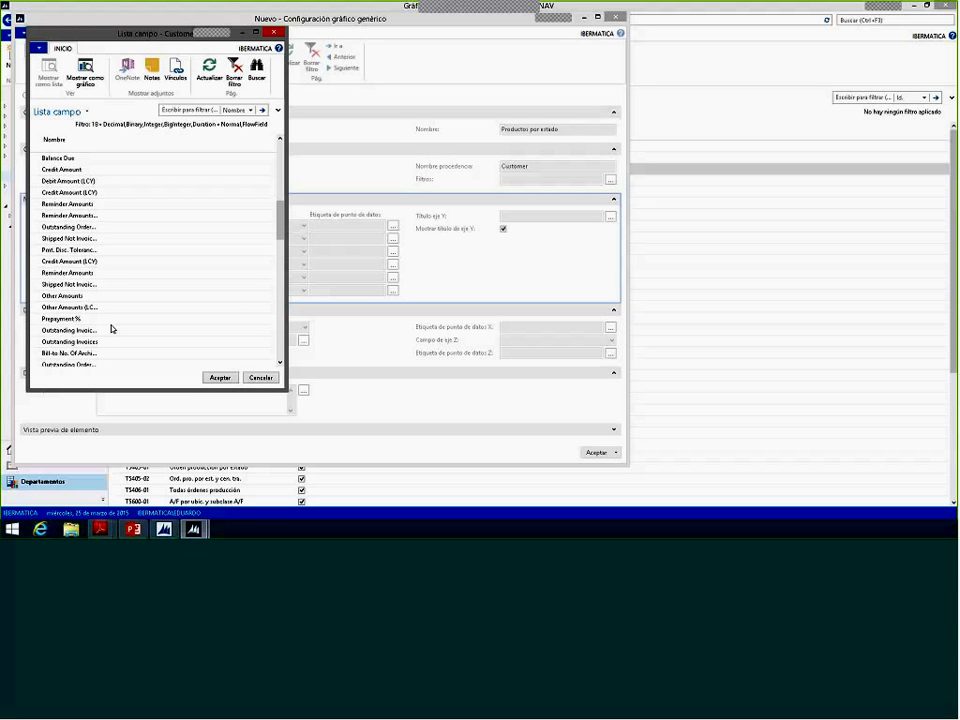
{"action": "scroll", "coordinate": [111, 328], "scroll_direction": "up", "scroll_amount": 4}
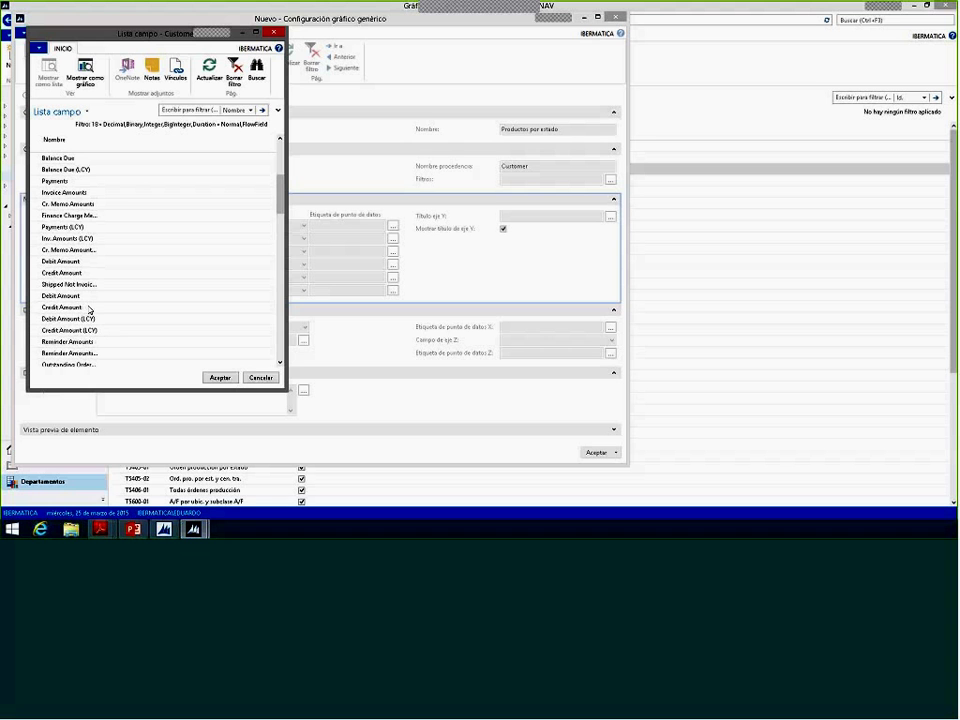
{"action": "left_click", "coordinate": [88, 297]}
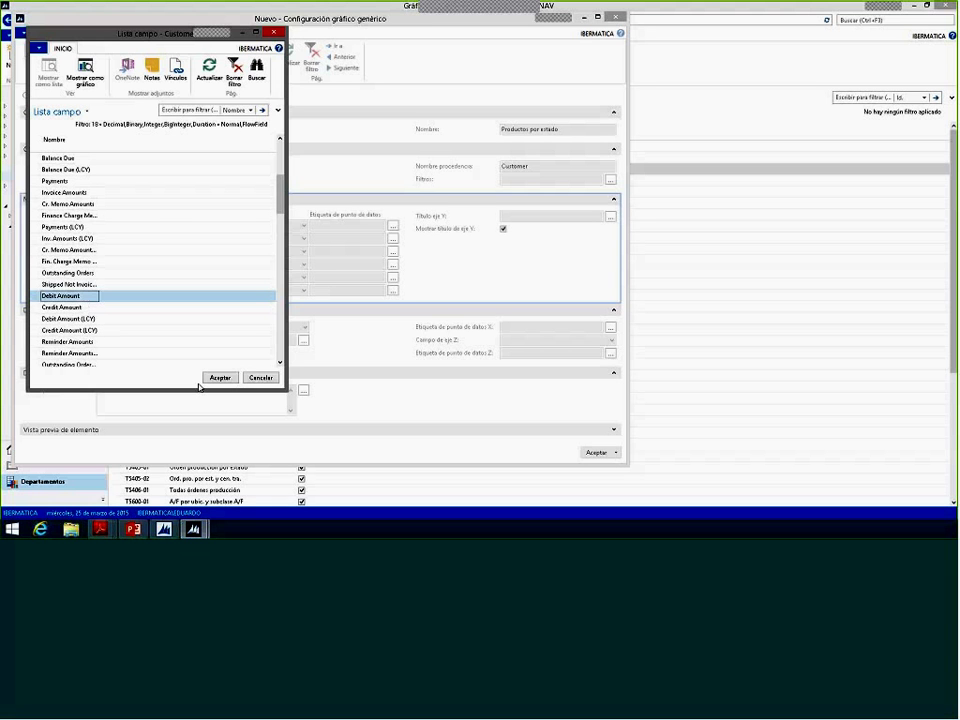
{"action": "left_click", "coordinate": [216, 378]}
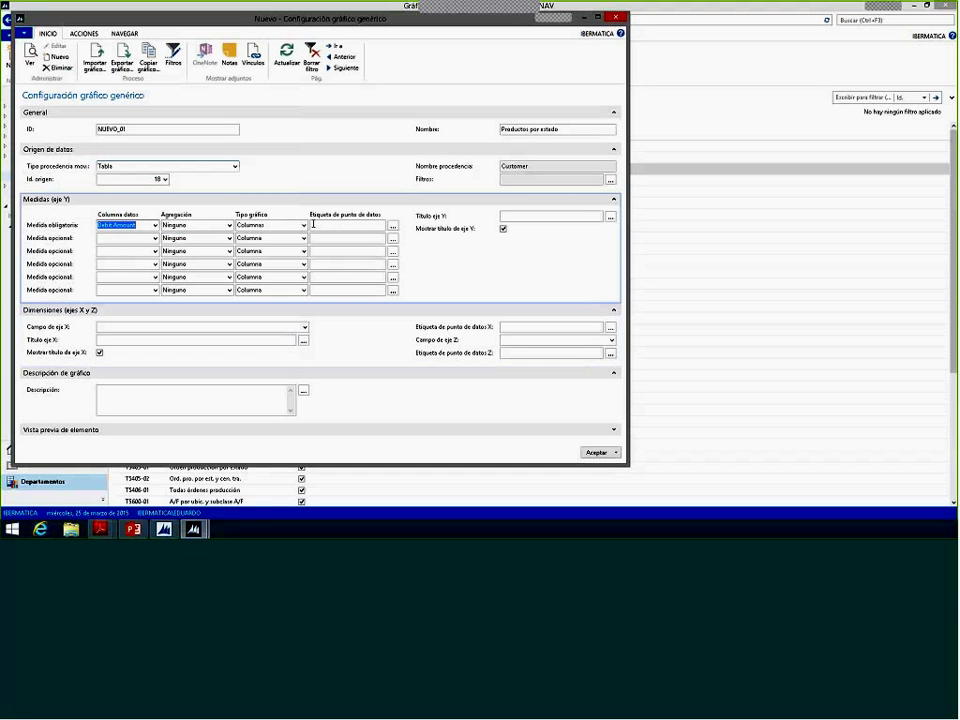
Step: Set the mandatory measure's aggregation to Suma and look over the available aggregation options
{"action": "left_click", "coordinate": [190, 225]}
{"action": "left_click", "coordinate": [176, 259]}
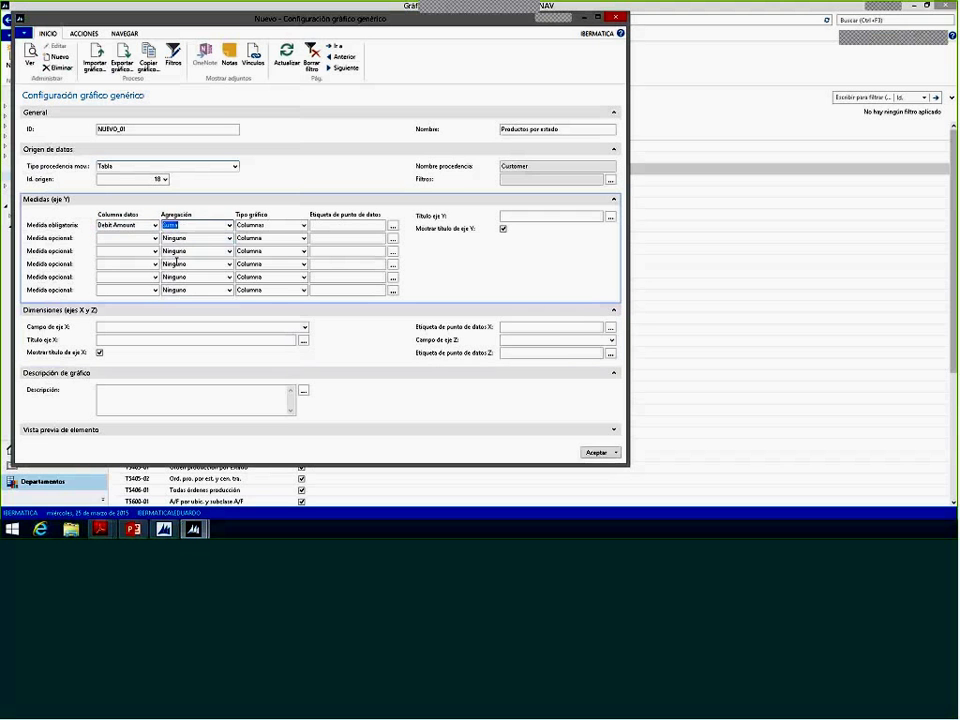
{"action": "left_click", "coordinate": [229, 226]}
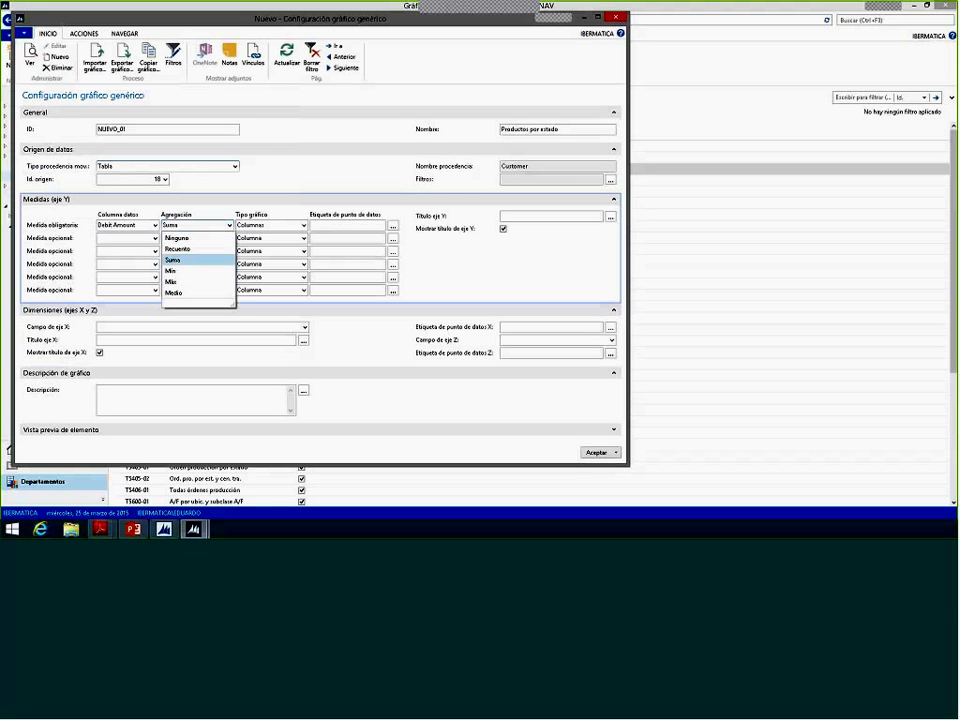
{"action": "left_click", "coordinate": [166, 226]}
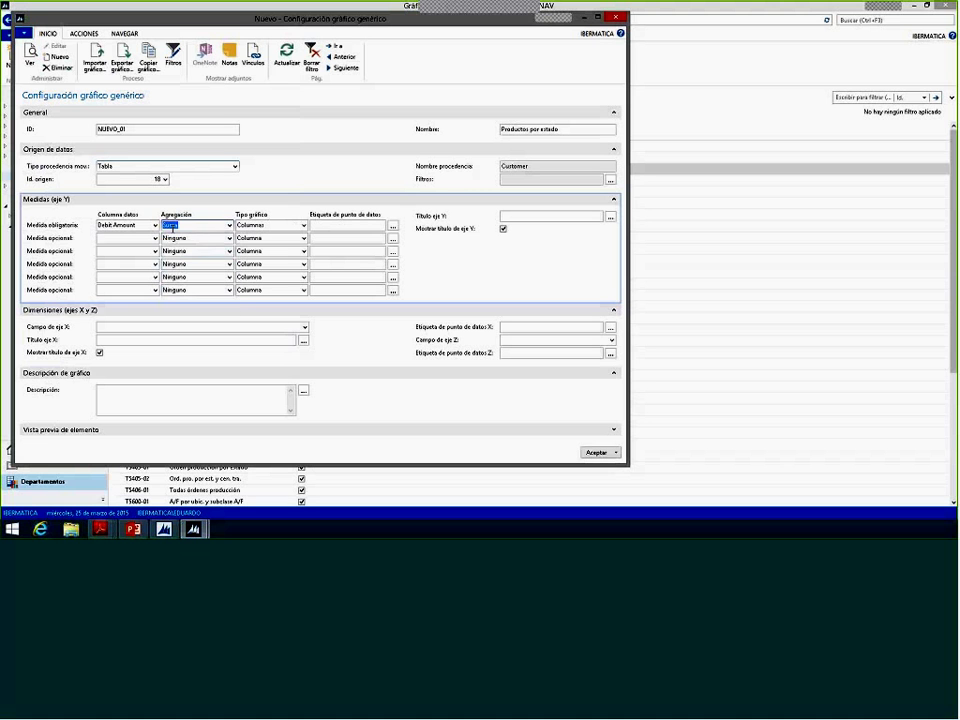
Step: Clear the data column of the mandatory Y-axis measure
{"action": "left_click", "coordinate": [110, 166]}
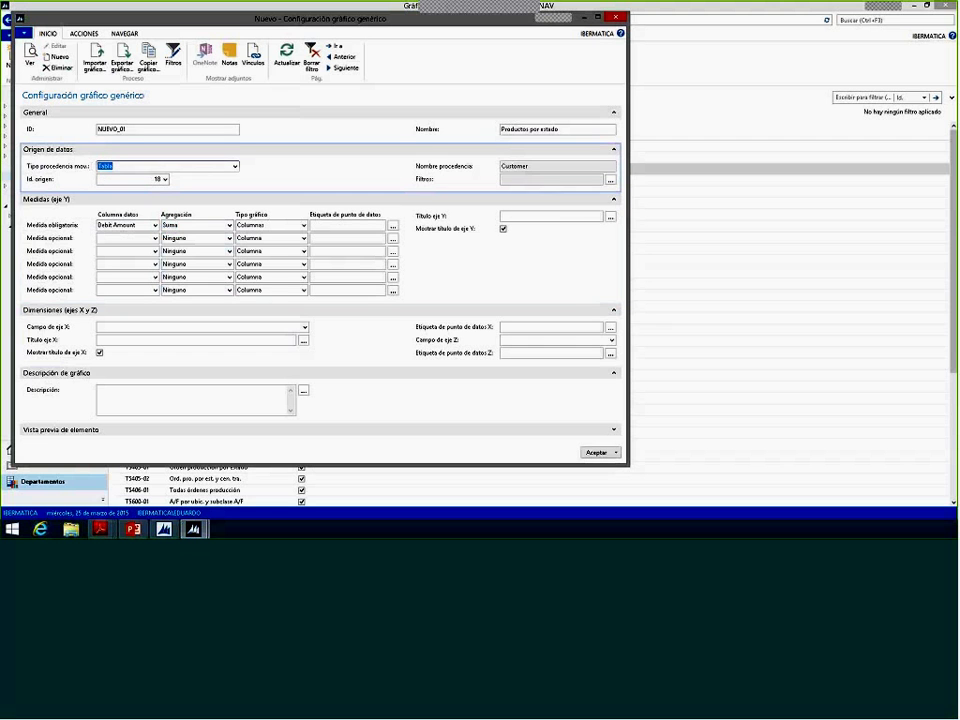
{"action": "left_click", "coordinate": [163, 225]}
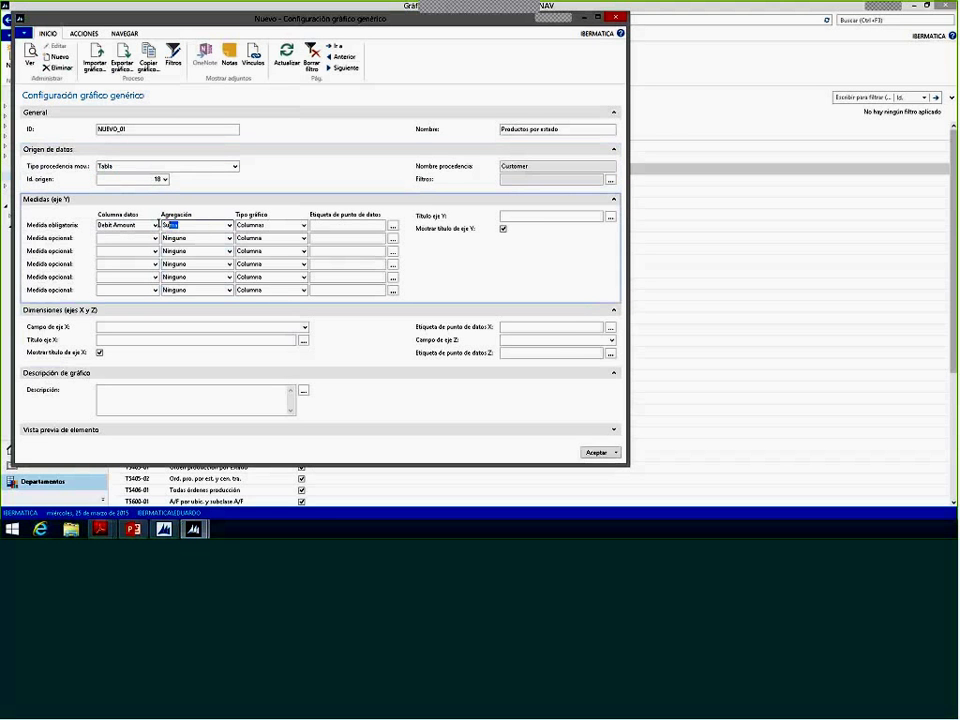
{"action": "left_click", "coordinate": [142, 225]}
{"action": "key", "text": "BackSpace"}
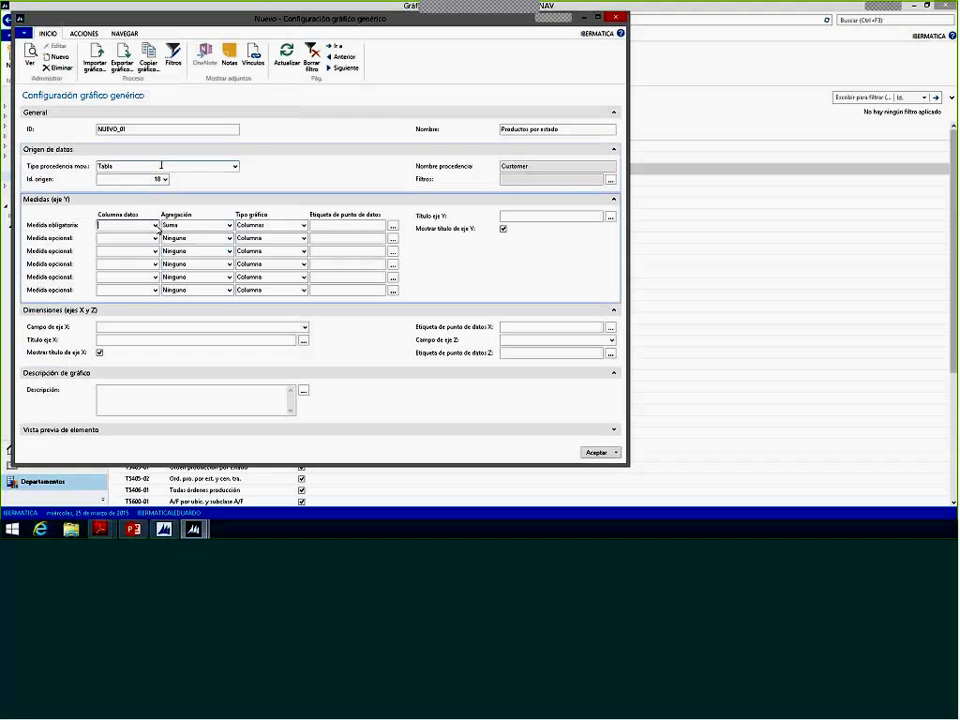
{"action": "key", "text": "Tab"}
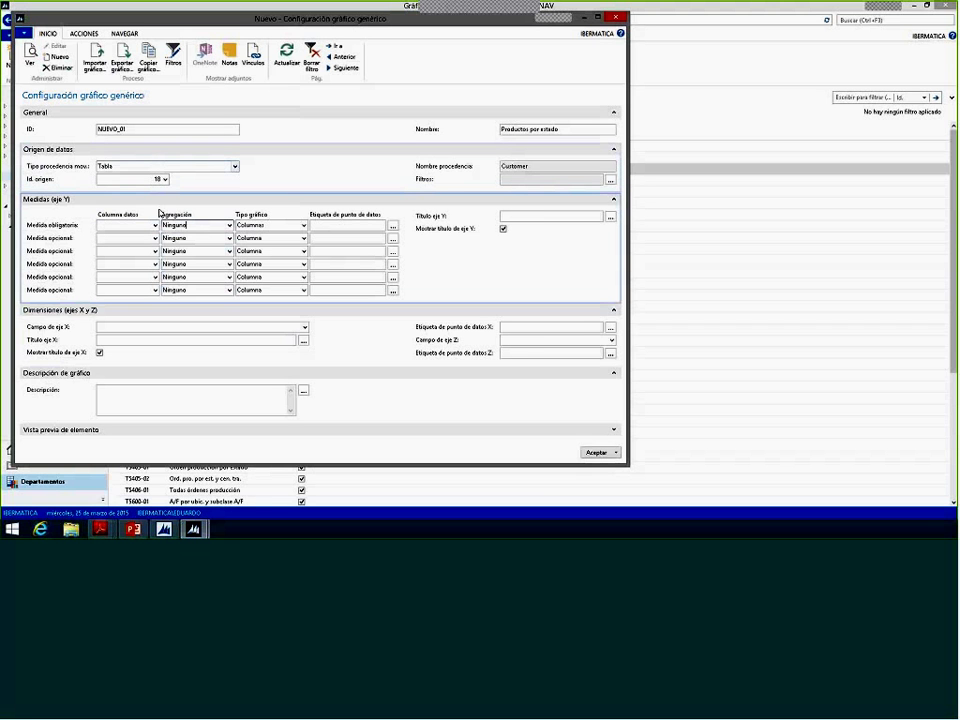
Step: Change the data source type to Consulta, accept resetting all fields, and choose query 5402, 10 mejores órdenes producción - Por coste, as the source
{"action": "left_click", "coordinate": [235, 166]}
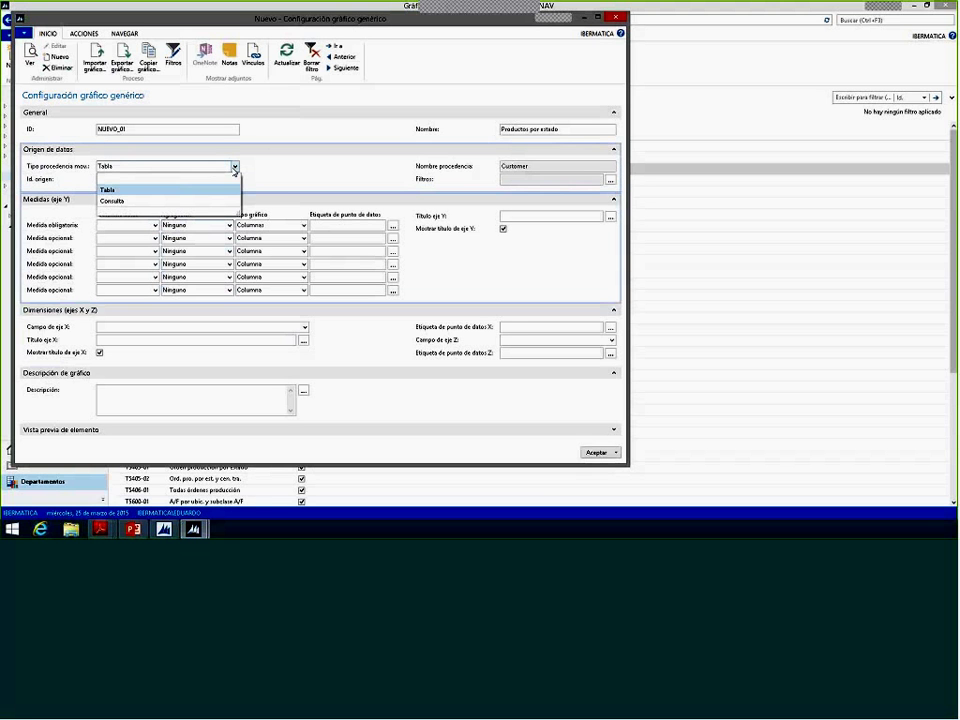
{"action": "left_click", "coordinate": [110, 201]}
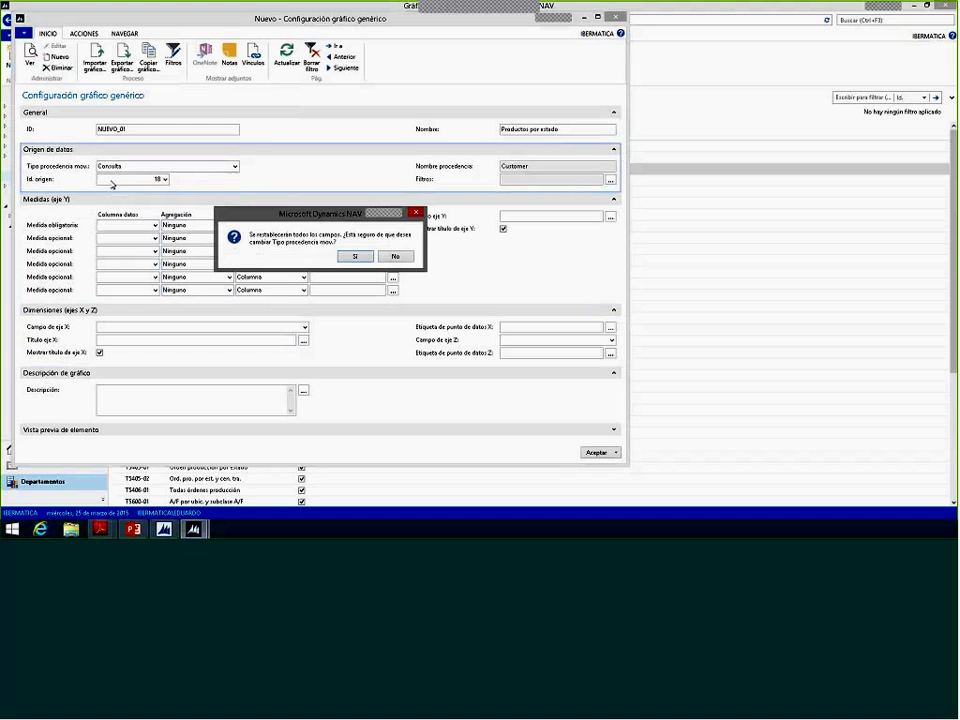
{"action": "key", "text": "Return"}
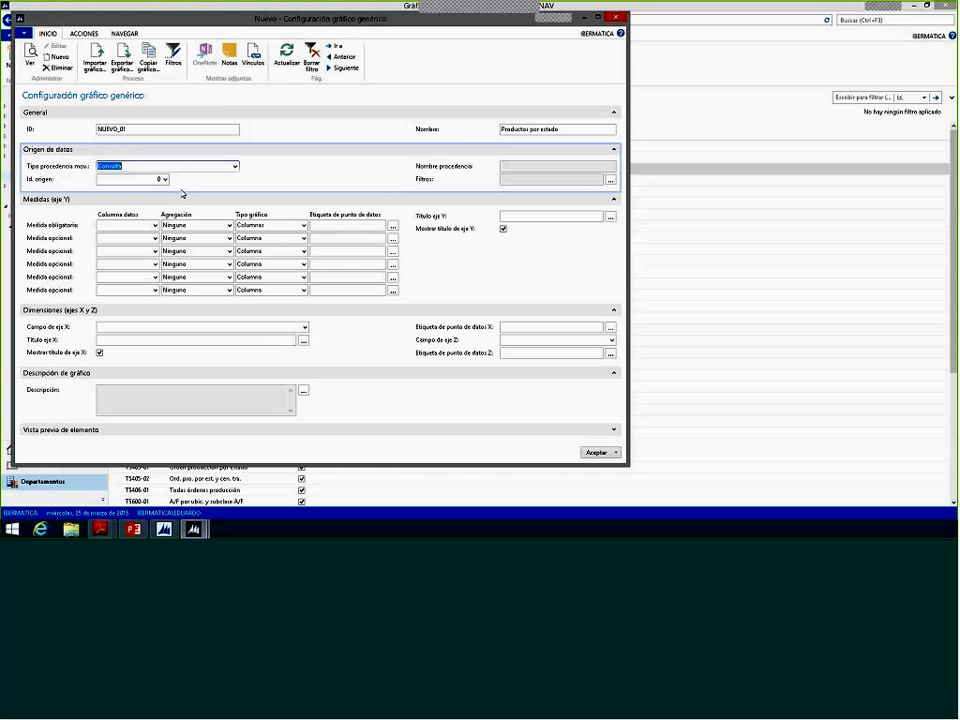
{"action": "left_click", "coordinate": [166, 179]}
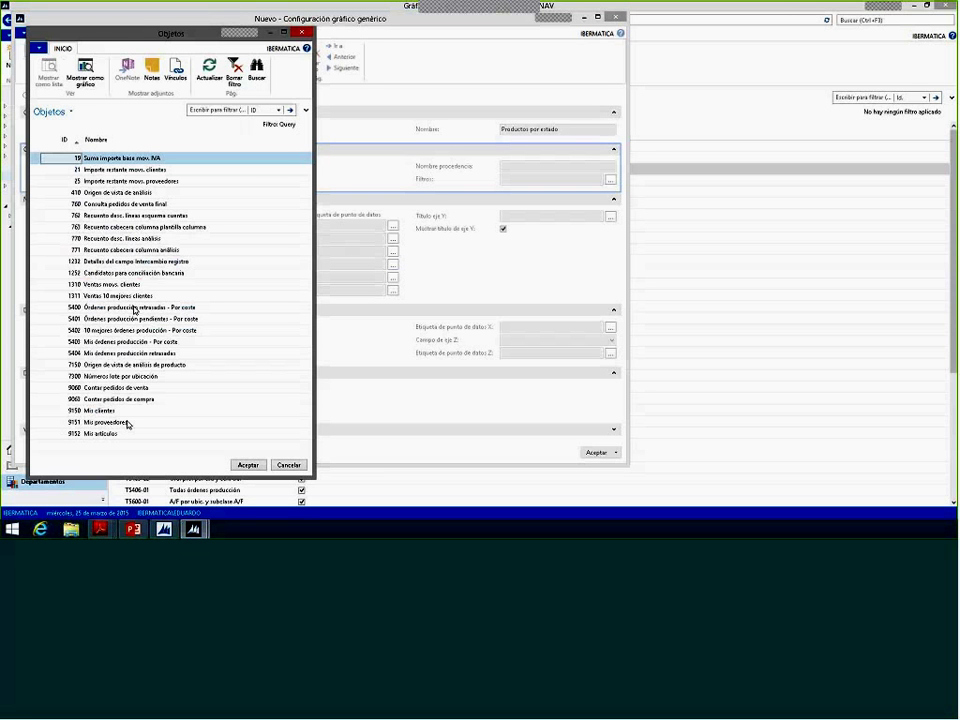
{"action": "left_click", "coordinate": [81, 354]}
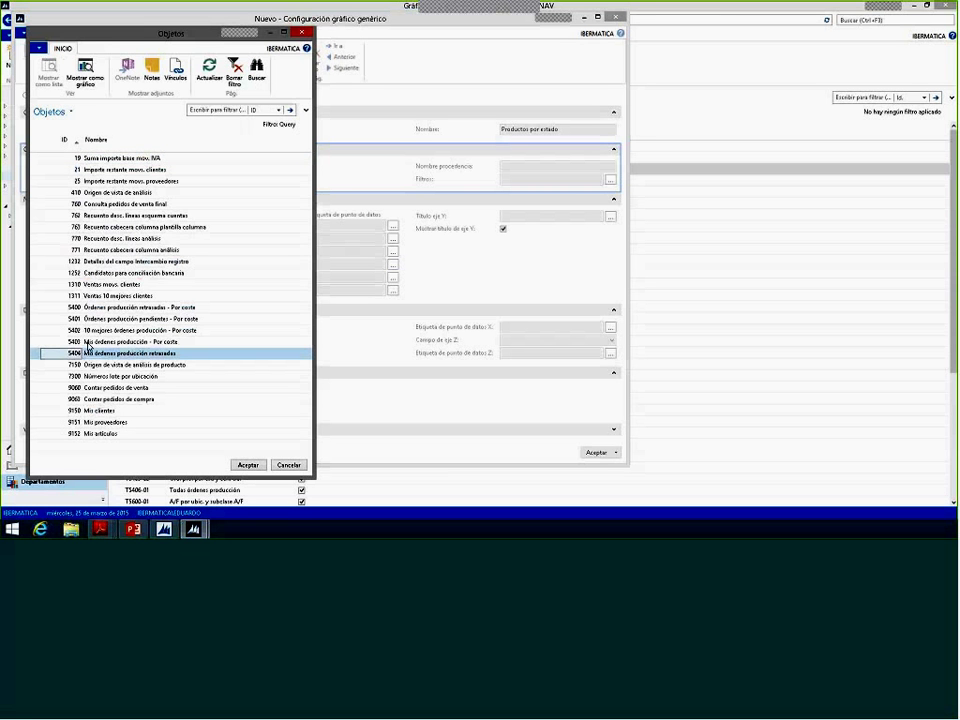
{"action": "left_click", "coordinate": [165, 332]}
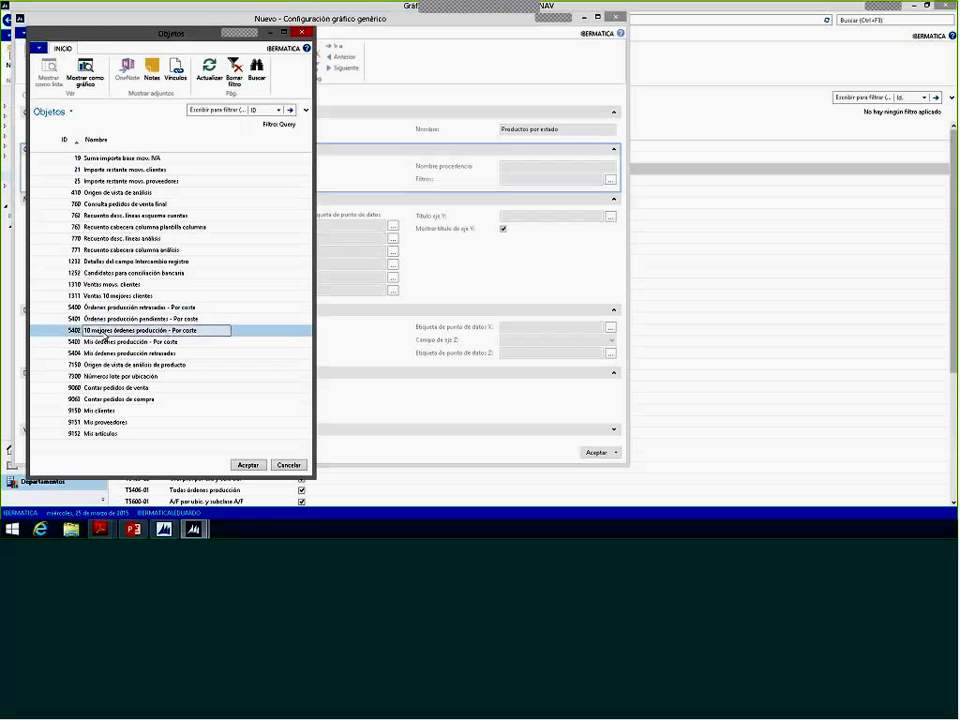
{"action": "left_click", "coordinate": [252, 466]}
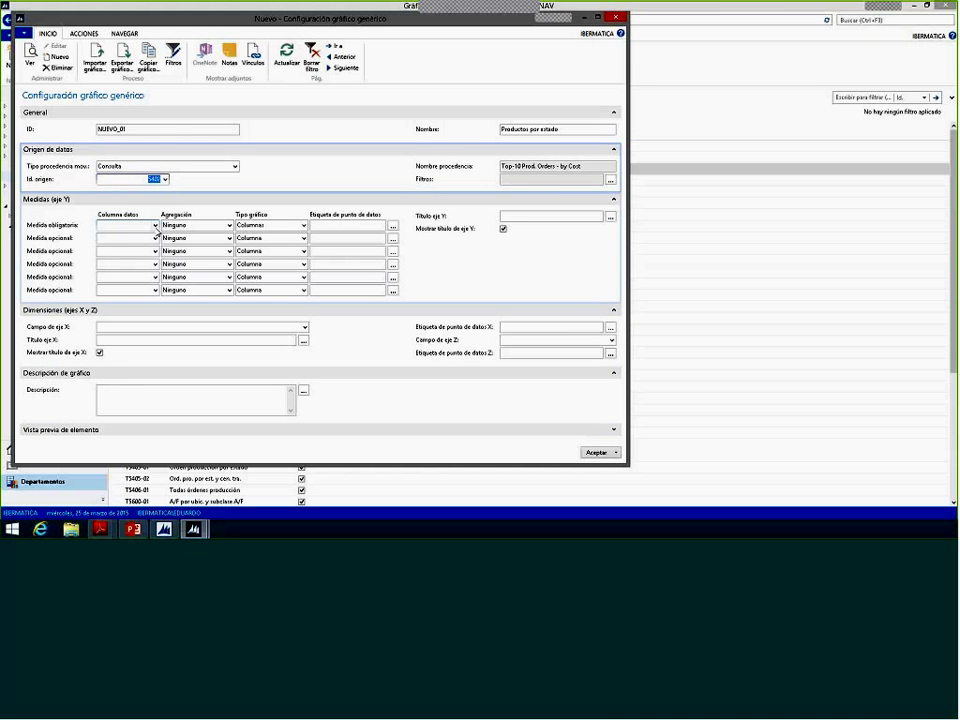
Step: Choose the query column Sum_Remaining_Quantity as the data column of the mandatory Y-axis measure
{"action": "left_click", "coordinate": [155, 227]}
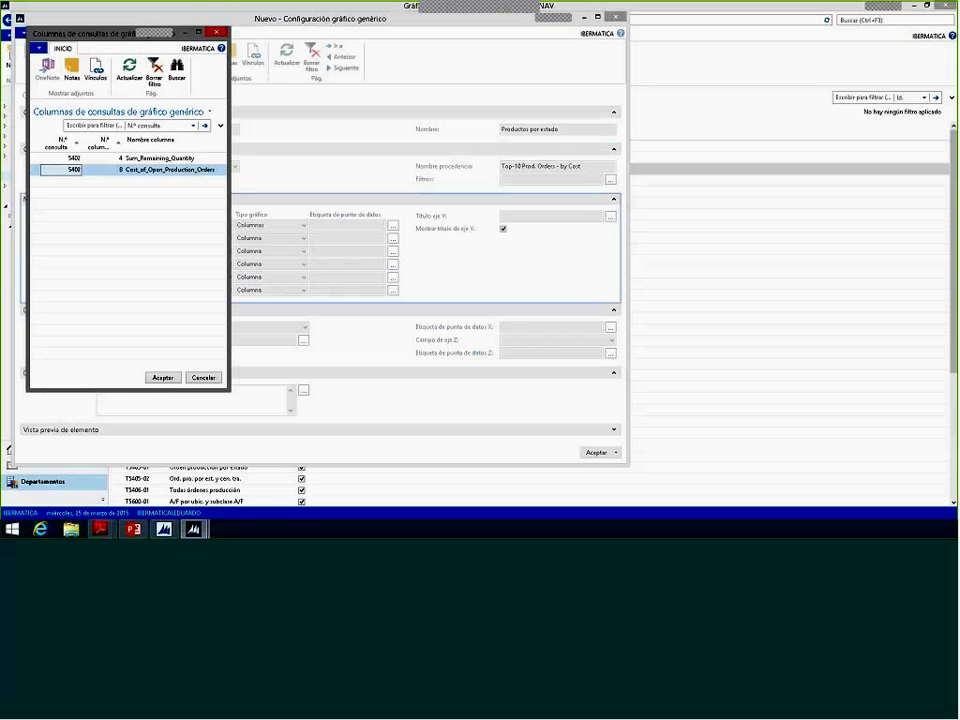
{"action": "left_click_drag", "start_coordinate": [237, 170], "coordinate": [239, 170]}
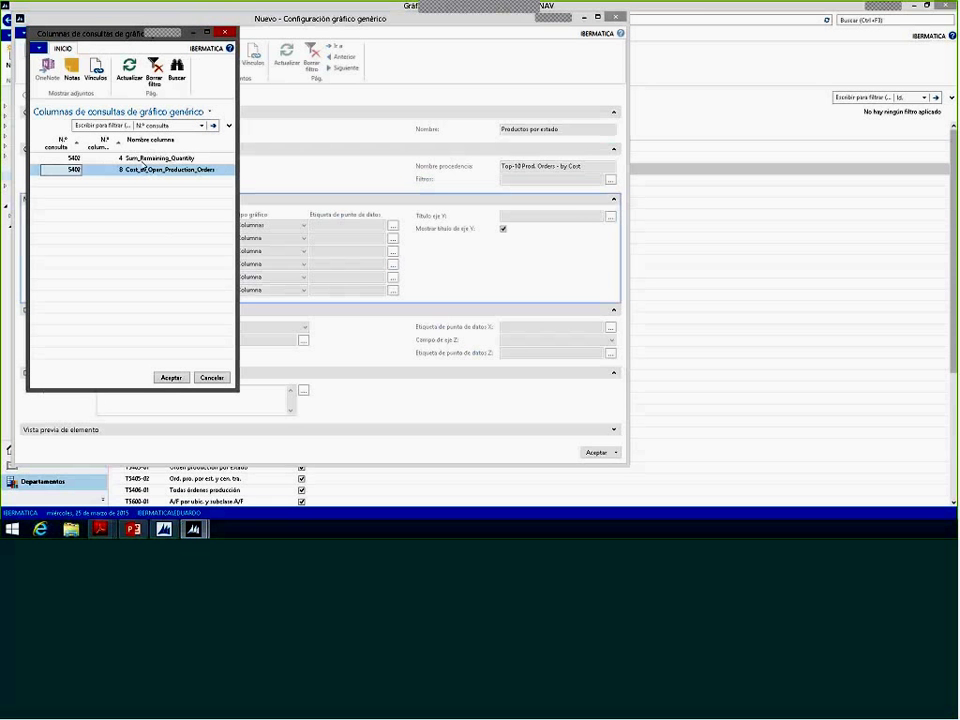
{"action": "left_click", "coordinate": [158, 159]}
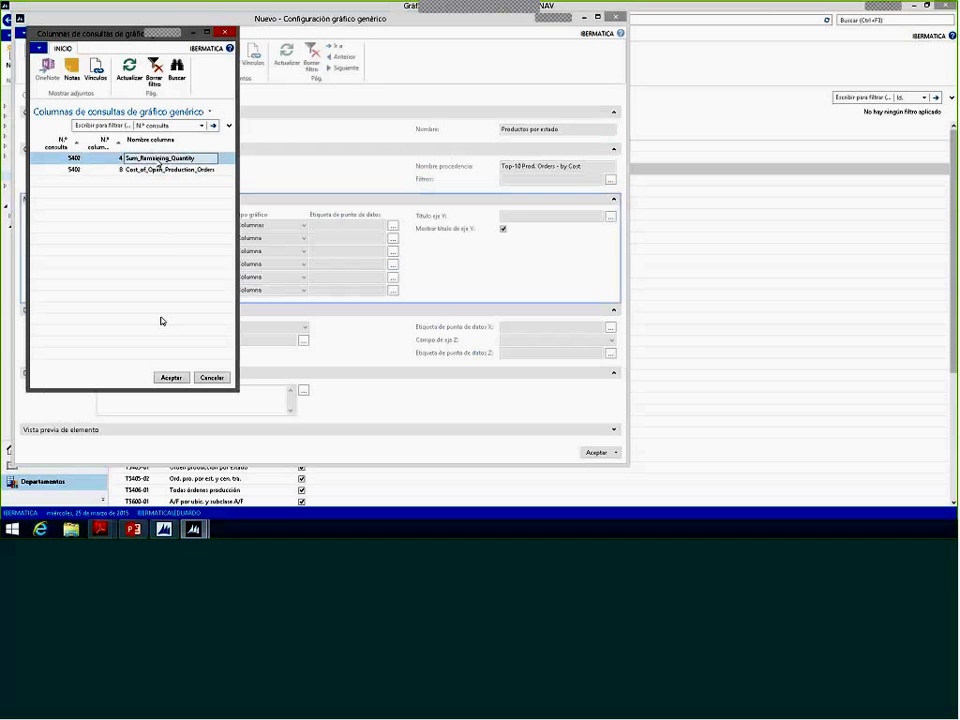
{"action": "key", "text": "Return"}
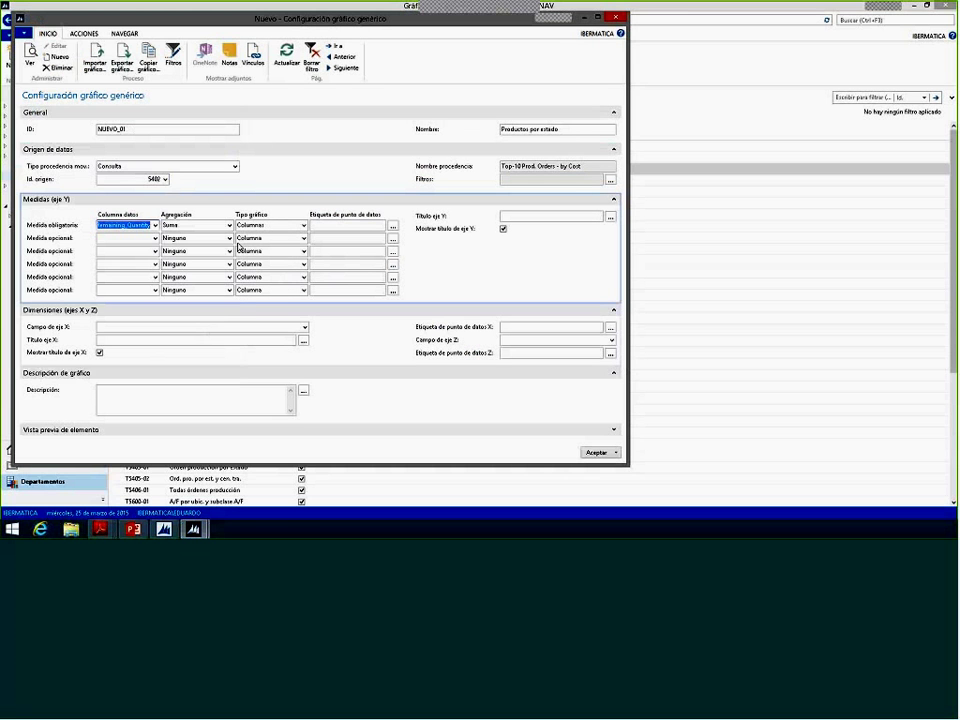
Step: Look over the available chart types for the mandatory measure and select Columnas
{"action": "left_click", "coordinate": [304, 225]}
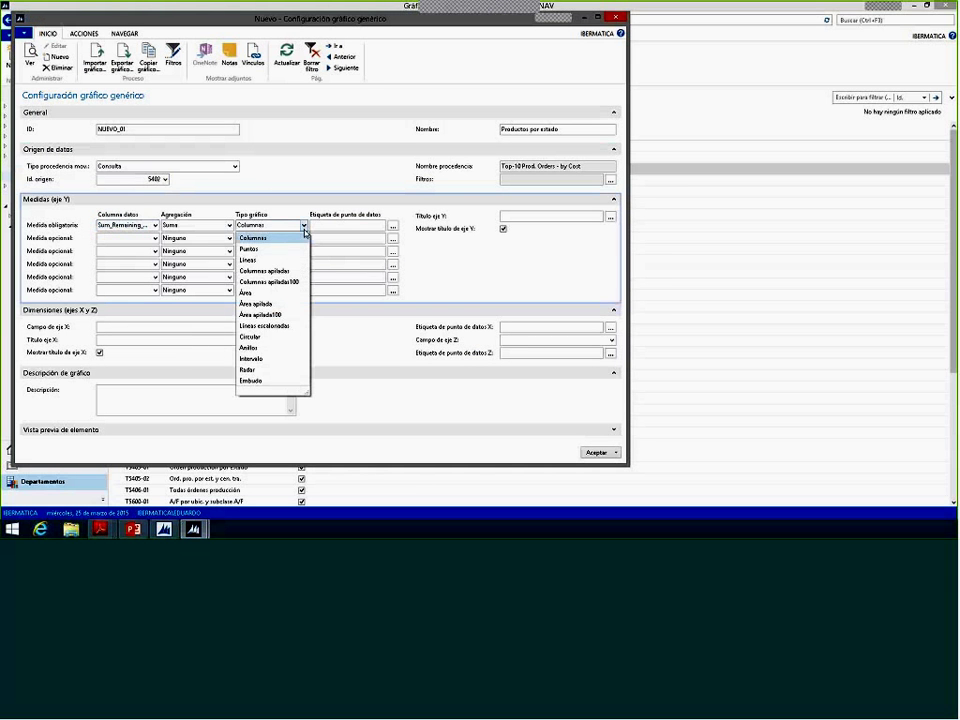
{"action": "left_click", "coordinate": [305, 230]}
{"action": "left_click", "coordinate": [304, 225]}
{"action": "left_click", "coordinate": [253, 238]}
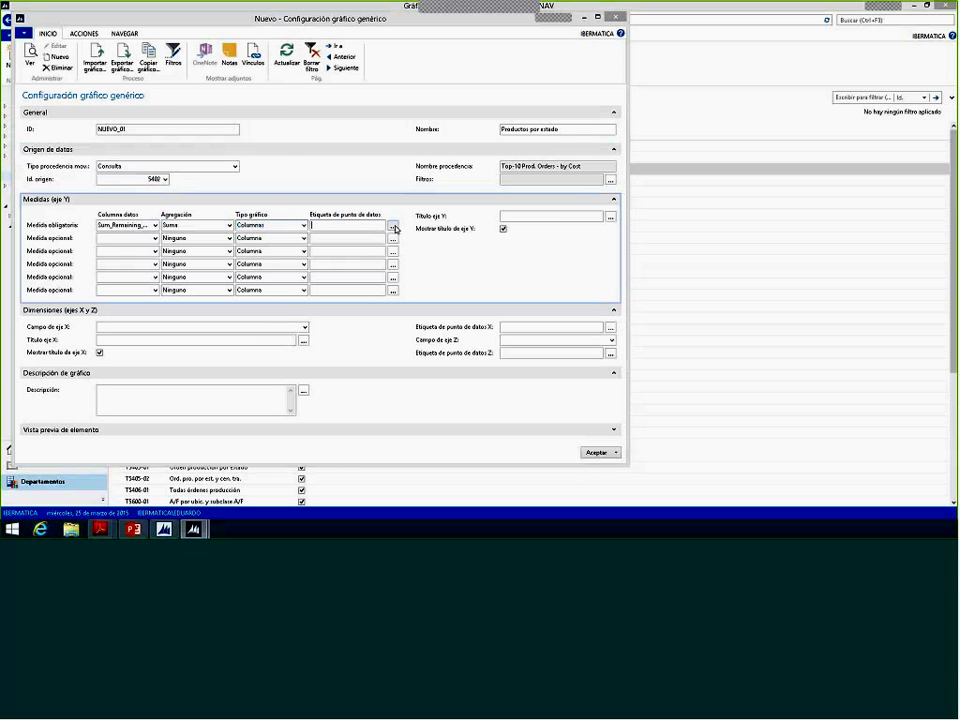
Step: Add a Spanish (ESP) data point label with the title Cantidad to the mandatory measure
{"action": "left_click", "coordinate": [393, 226]}
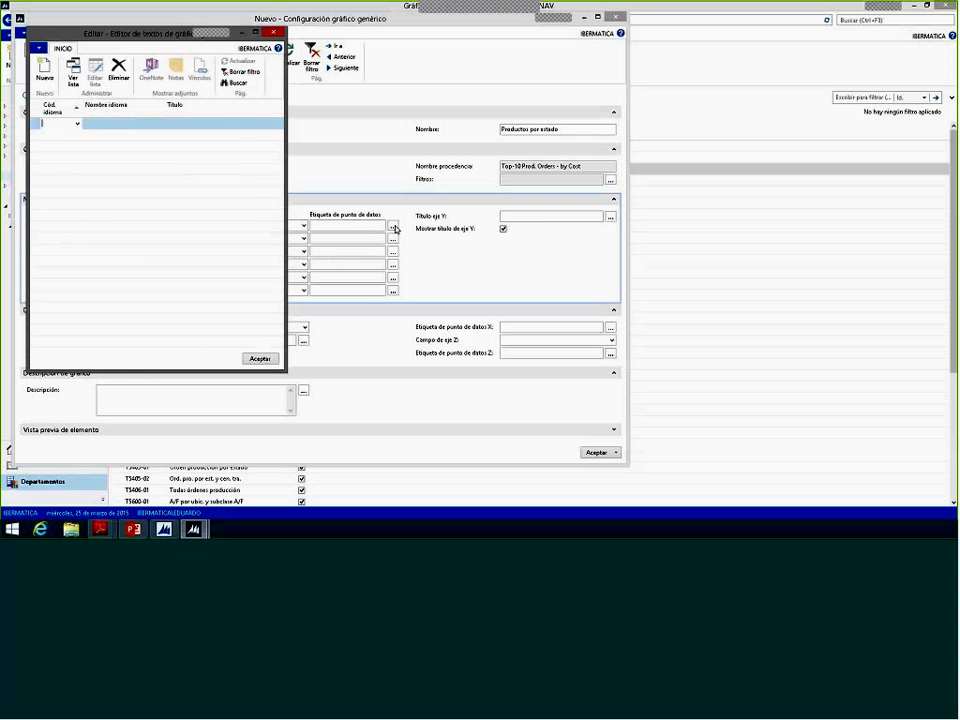
{"action": "left_click", "coordinate": [77, 124]}
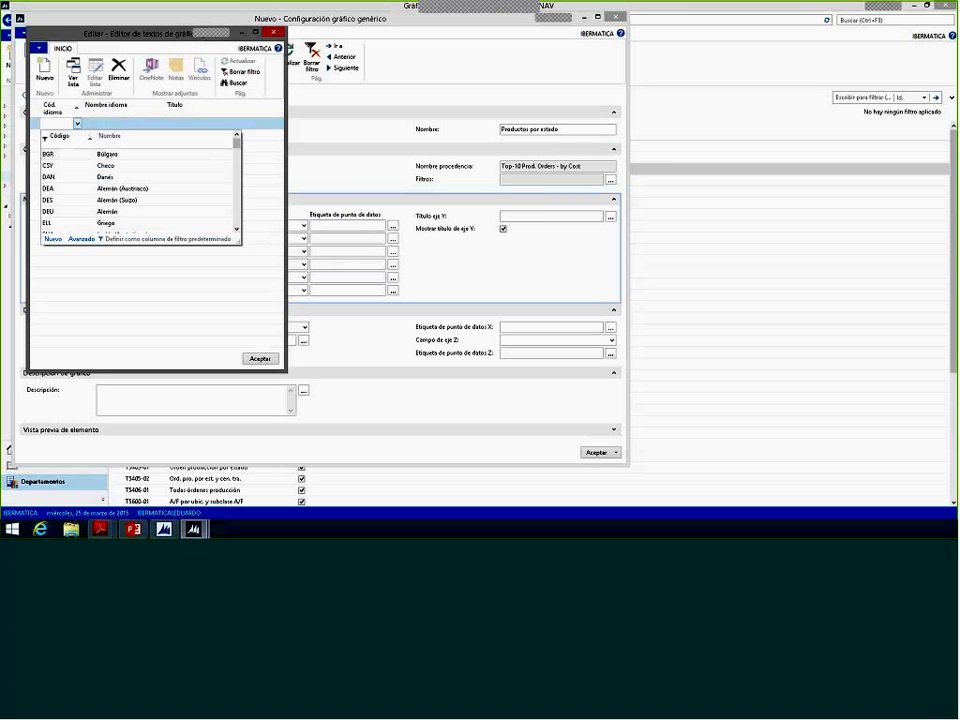
{"action": "type", "text": "e"}
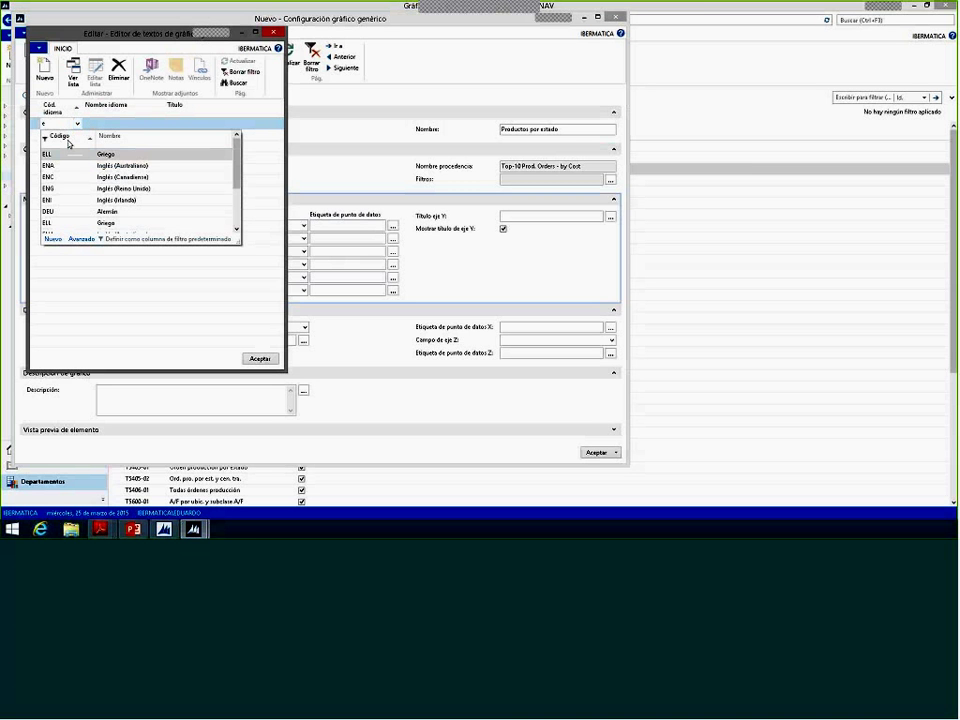
{"action": "scroll", "coordinate": [57, 216], "scroll_direction": "down", "scroll_amount": 2}
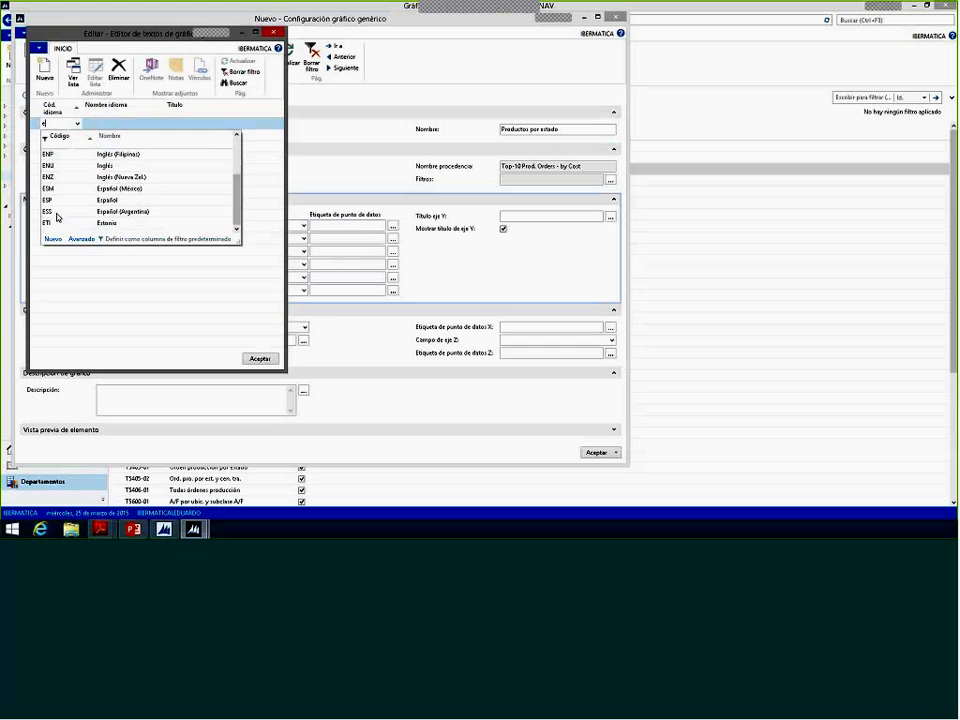
{"action": "left_click", "coordinate": [50, 200]}
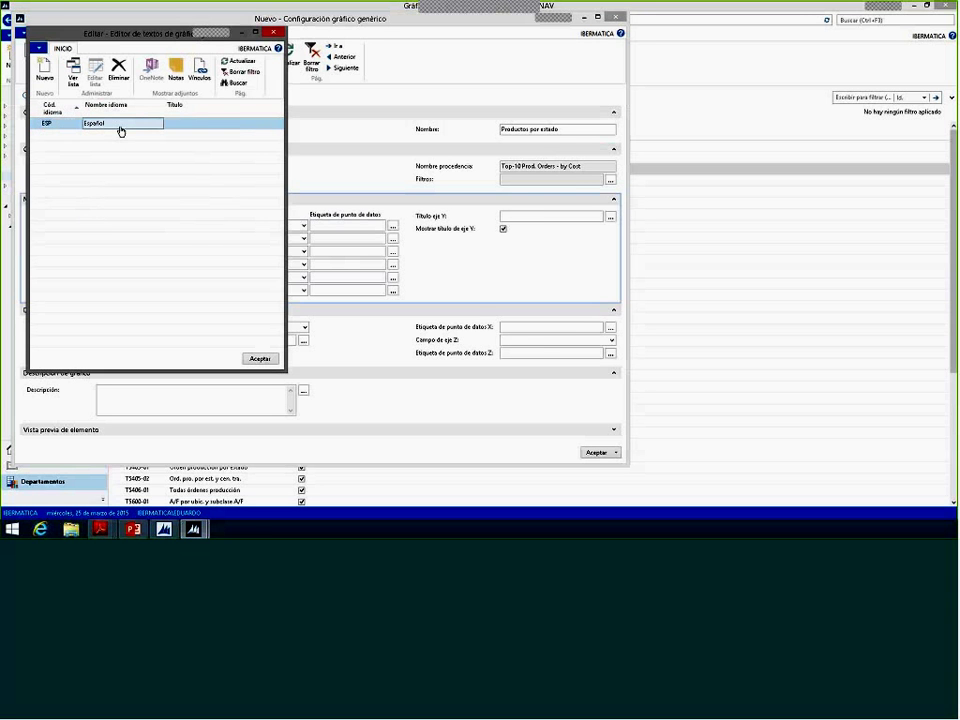
{"action": "left_click", "coordinate": [185, 126]}
{"action": "type", "text": "Cantidad"}
{"action": "left_click", "coordinate": [260, 358]}
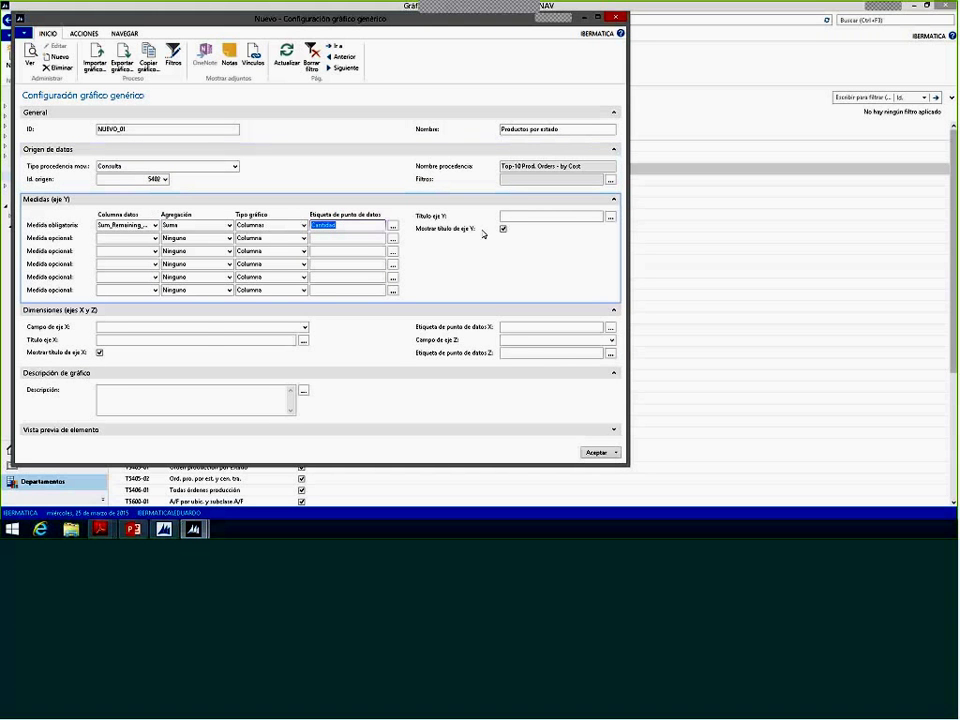
Step: Choose the query column Item_No as the X-axis field of the chart
{"action": "left_click", "coordinate": [118, 326]}
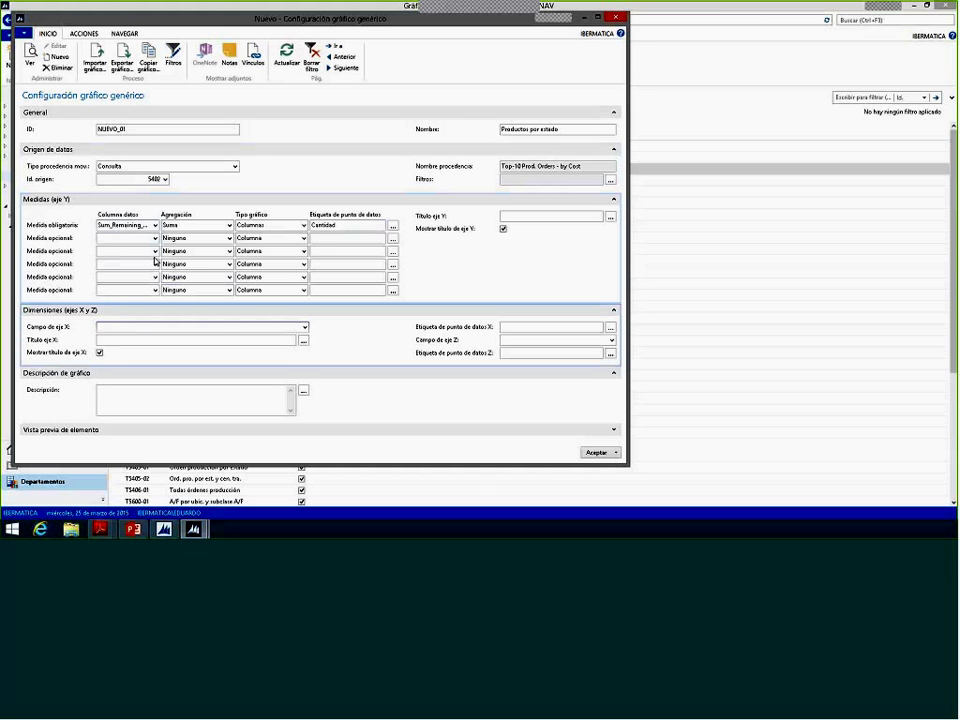
{"action": "left_click", "coordinate": [130, 328]}
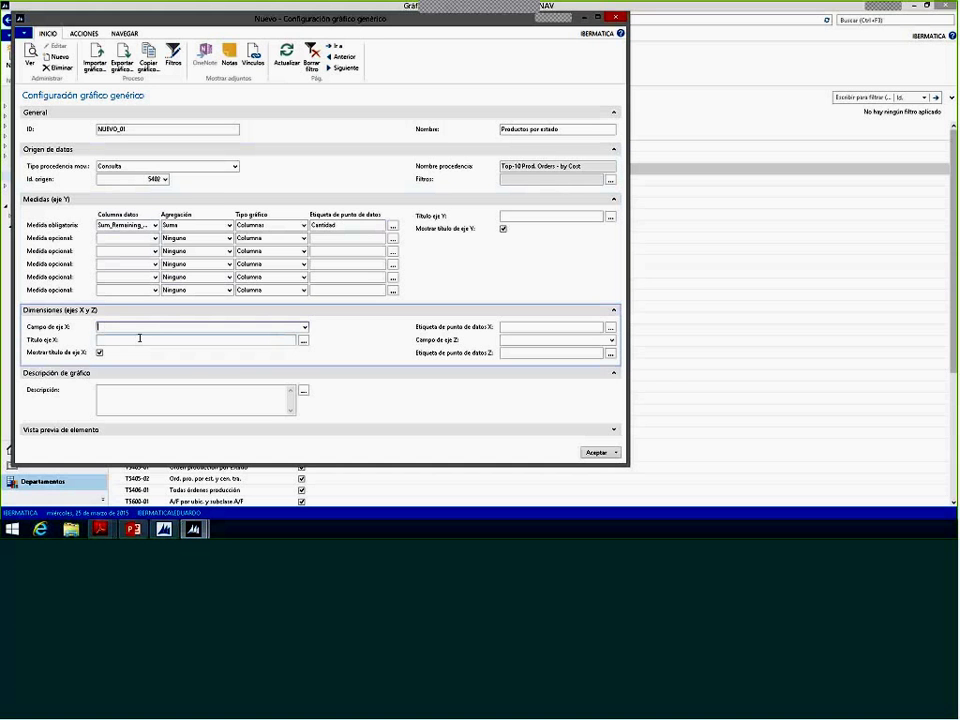
{"action": "left_click", "coordinate": [306, 328]}
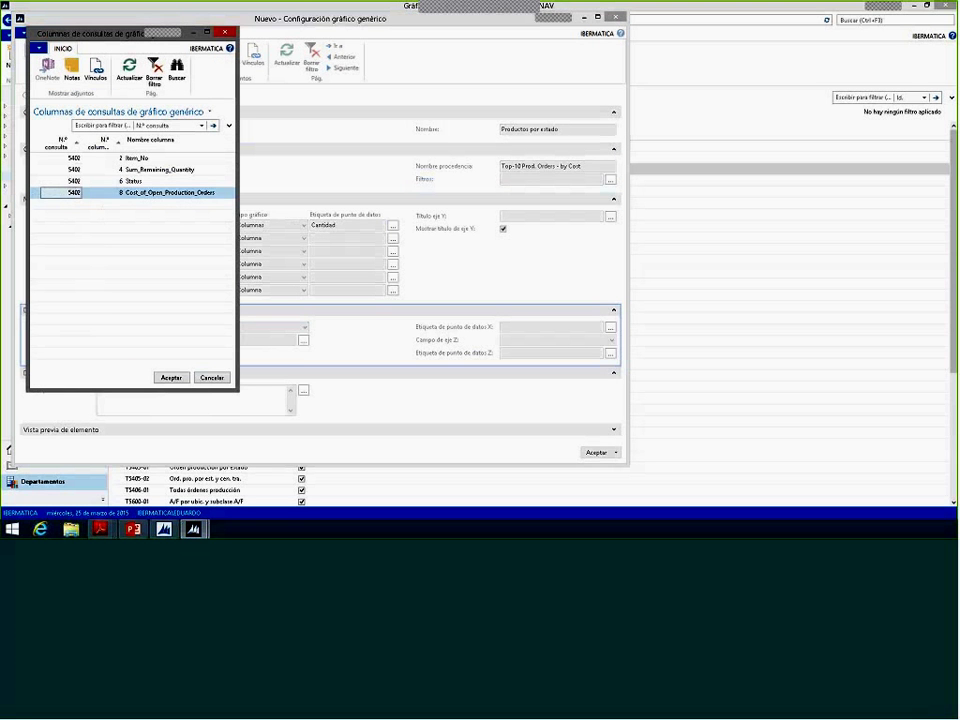
{"action": "left_click", "coordinate": [150, 158]}
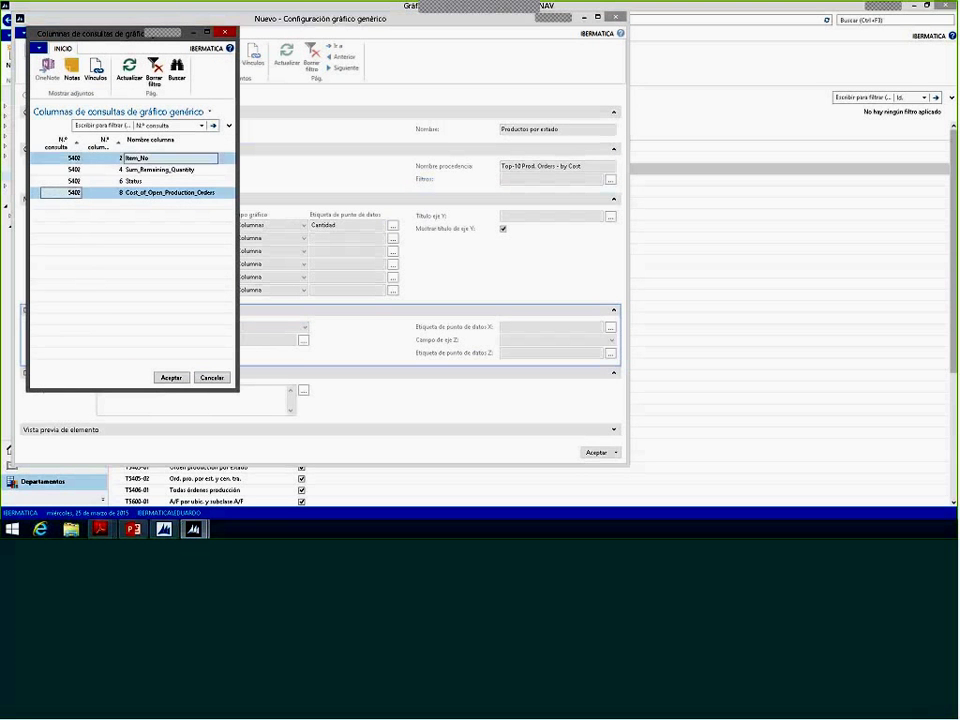
{"action": "left_click", "coordinate": [171, 378]}
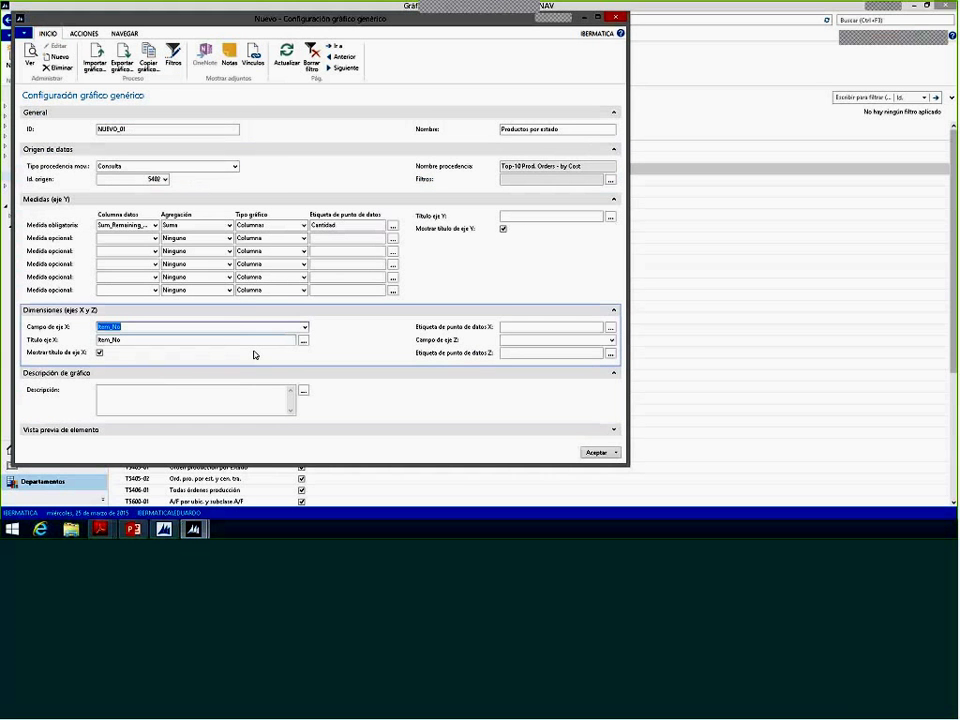
Step: Review the language-specific texts of the X-axis title
{"action": "left_click", "coordinate": [303, 340]}
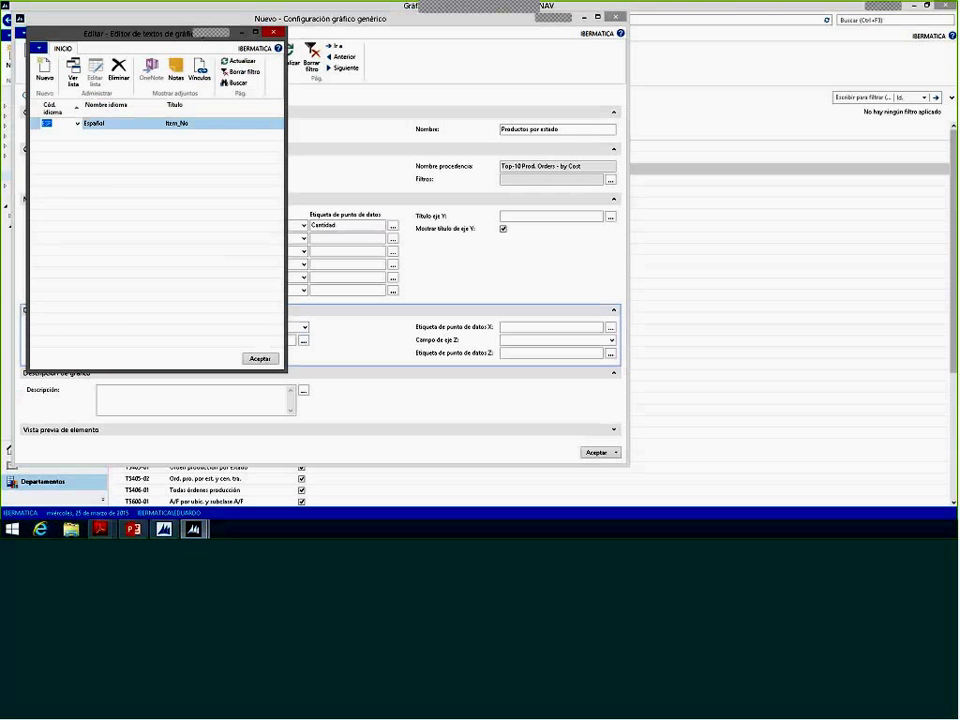
{"action": "left_click", "coordinate": [259, 358]}
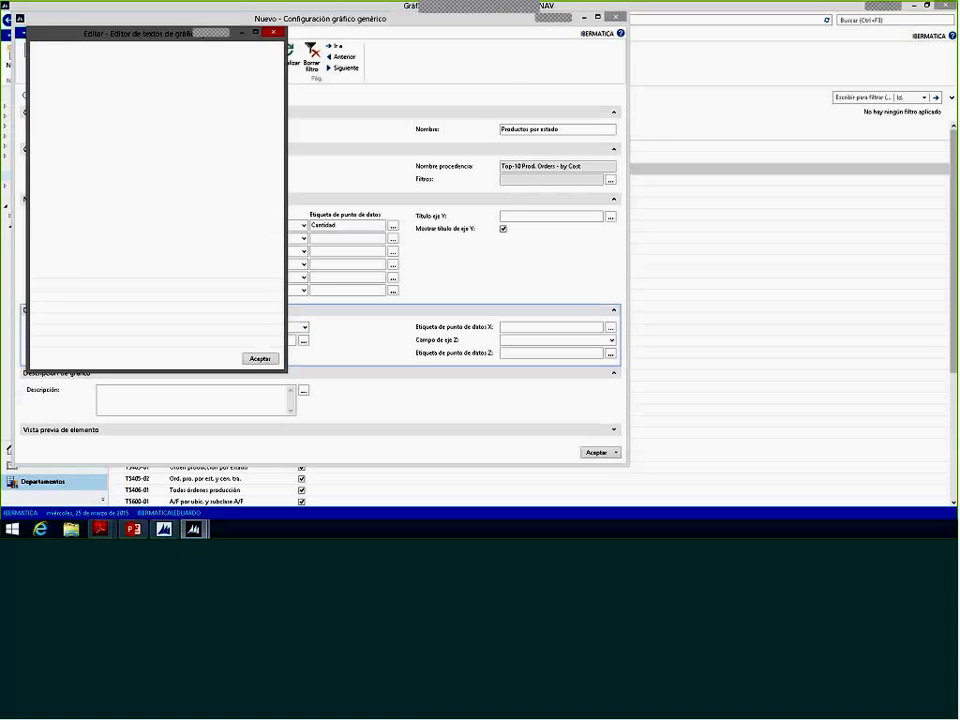
{"action": "left_click", "coordinate": [99, 353]}
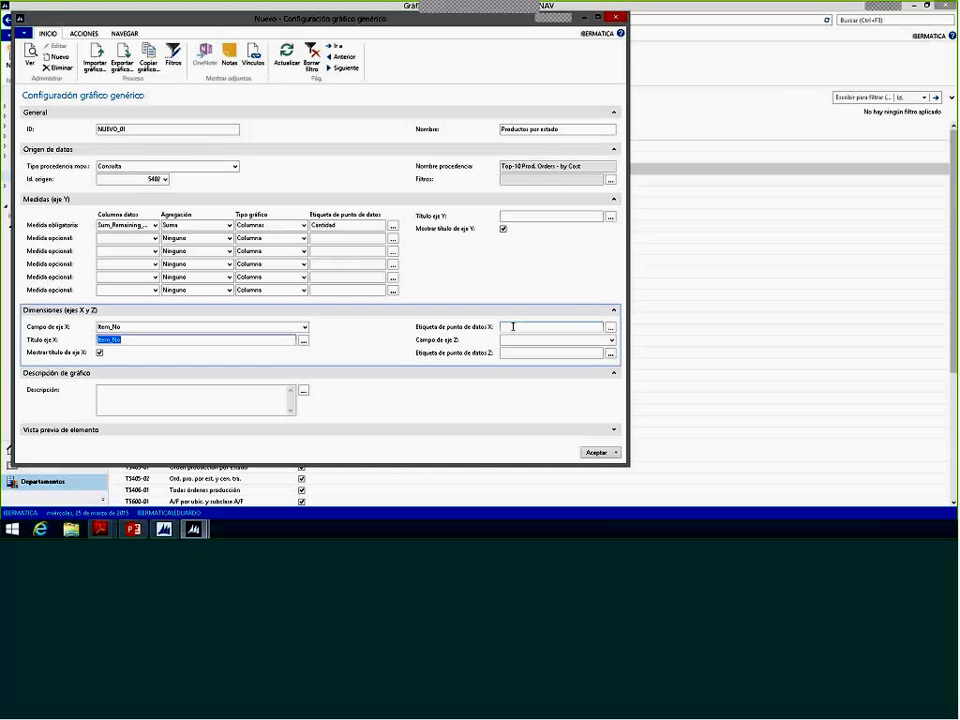
Step: Choose the query column Status as the Z-axis field of the chart
{"action": "left_click", "coordinate": [595, 341]}
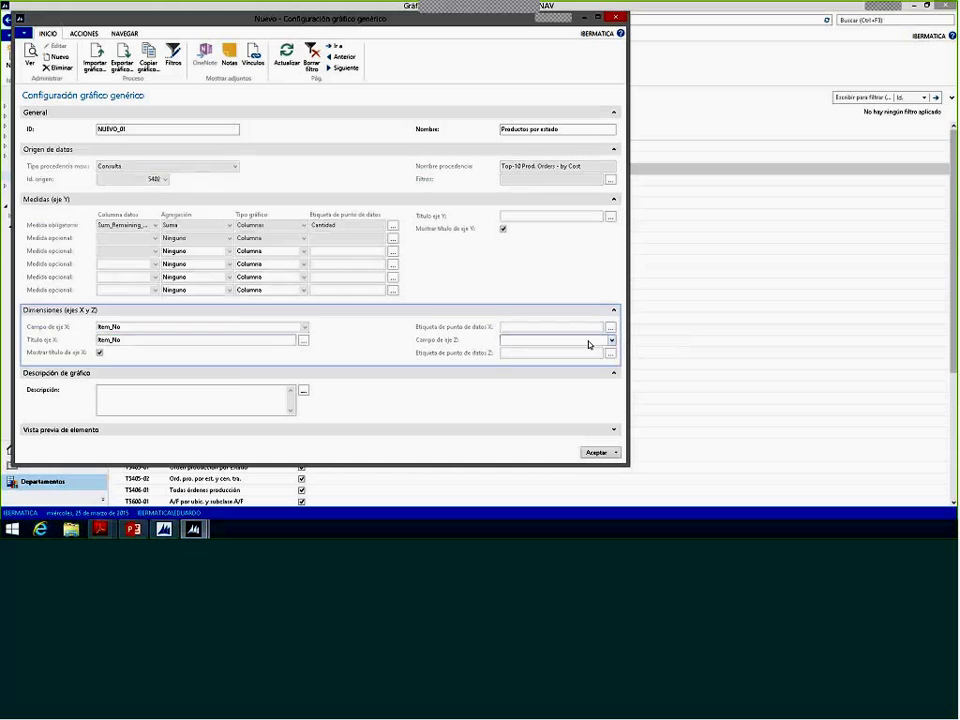
{"action": "left_click", "coordinate": [136, 182]}
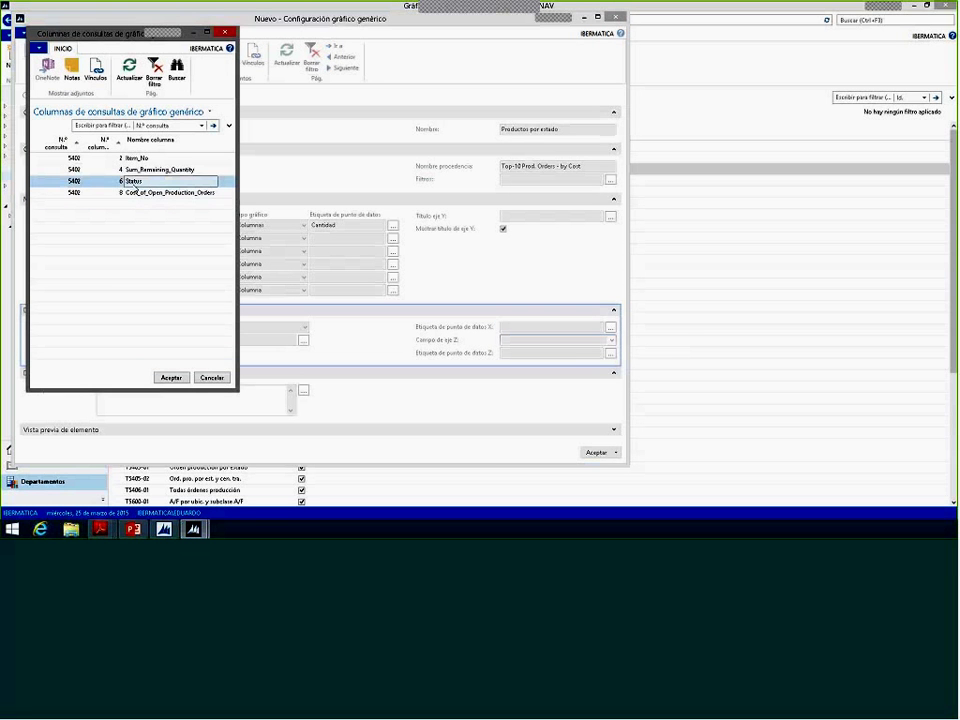
{"action": "double_click", "coordinate": [136, 185]}
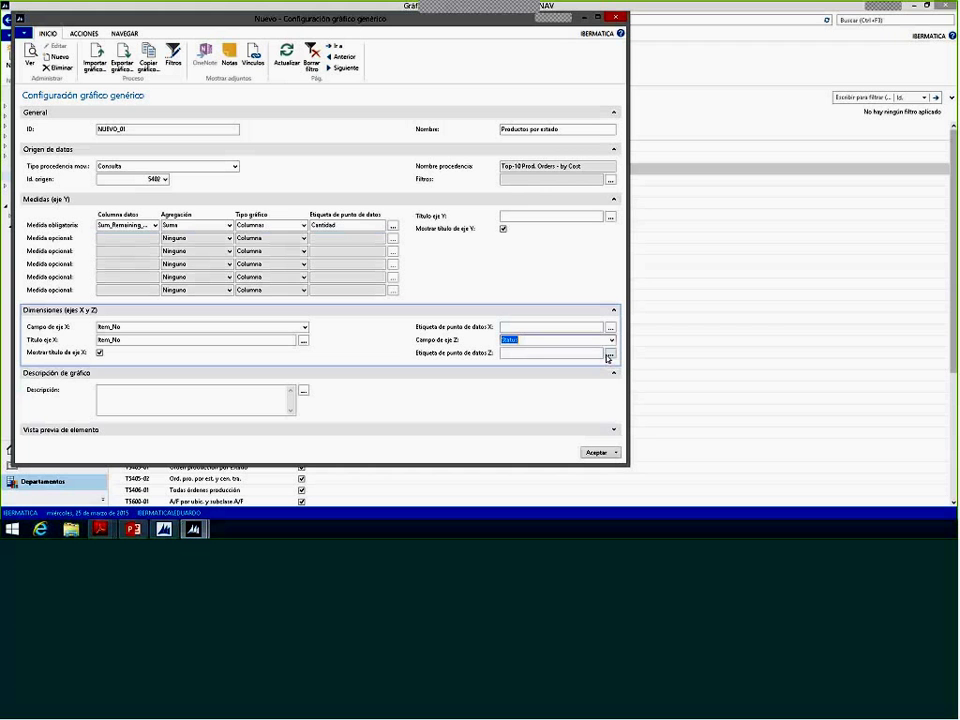
Step: Enter the chart description "Productos fabricados por estado de OF" and save the generic chart setup
{"action": "left_click", "coordinate": [227, 391]}
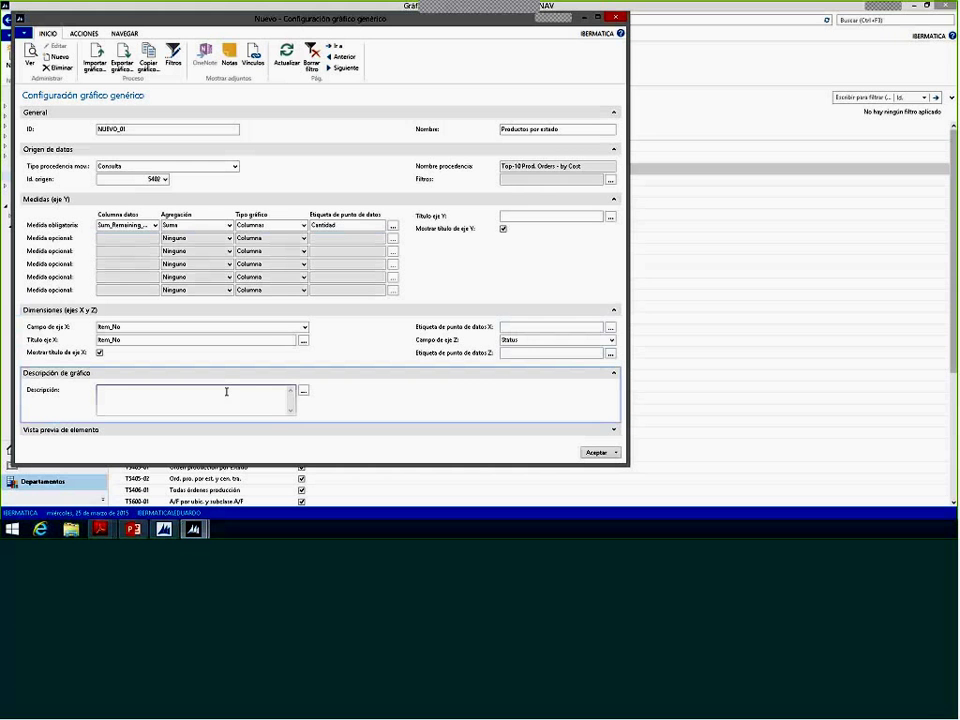
{"action": "type", "text": "ductos fabricados por"}
{"action": "type", "text": "estados de OF"}
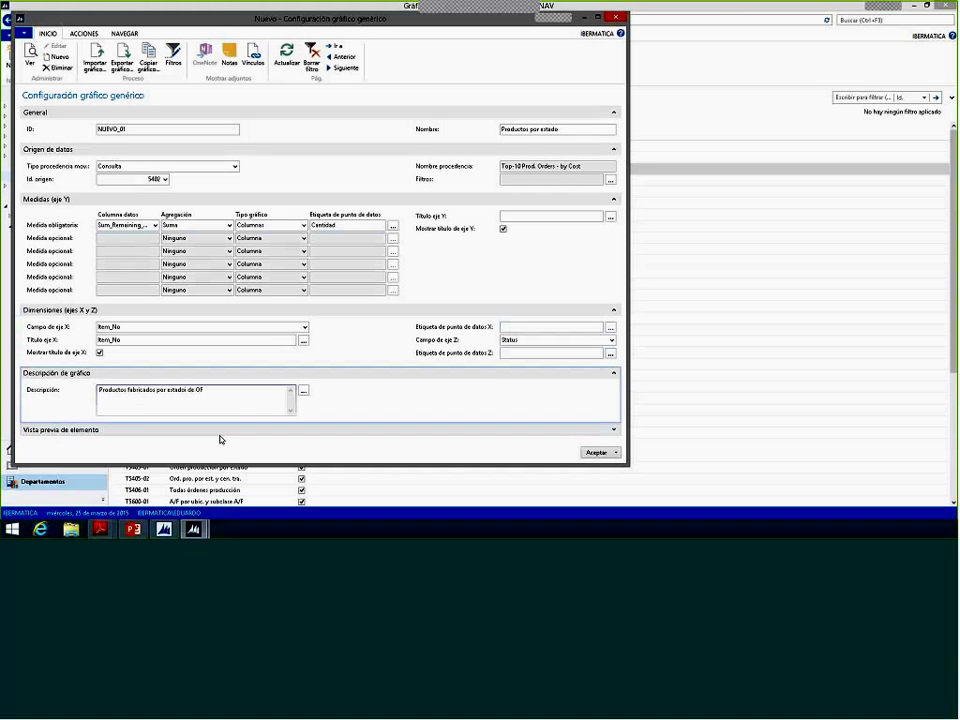
{"action": "key", "text": "BackSpace"}
{"action": "left_click", "coordinate": [595, 453]}
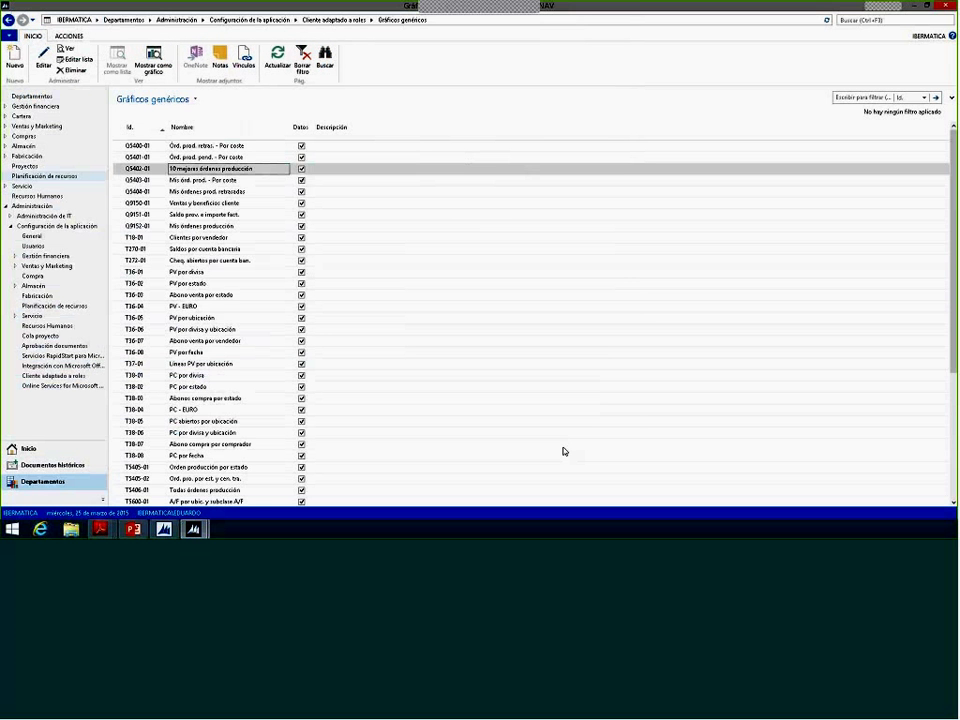
Step: Locate the new chart NUEVO_01 in the generic charts list and select it
{"action": "scroll", "coordinate": [220, 472], "scroll_direction": "down", "scroll_amount": 5}
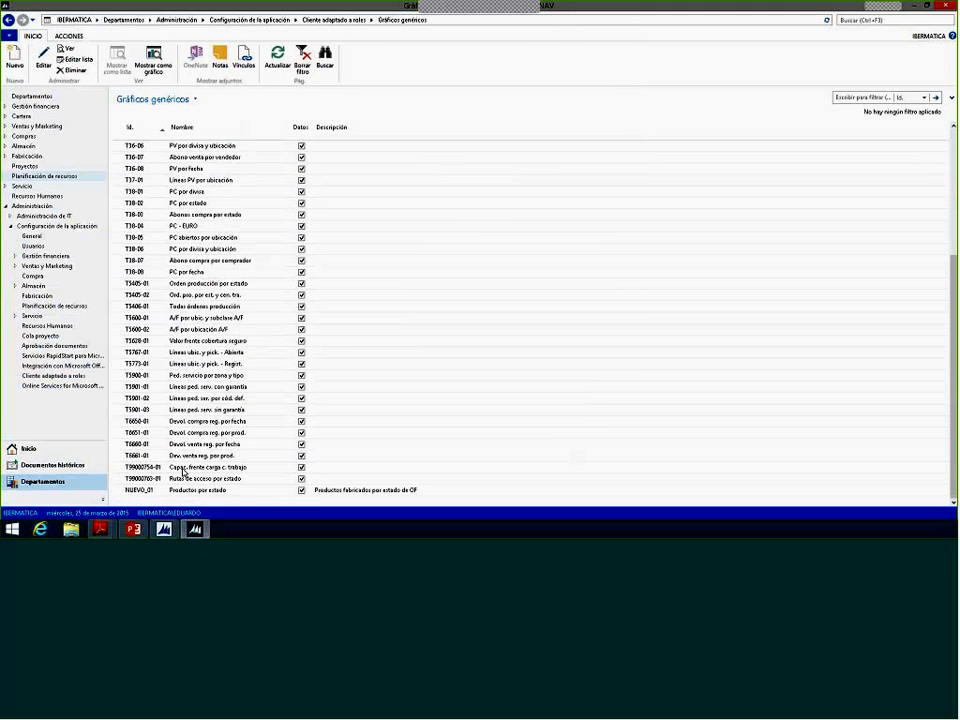
{"action": "scroll", "coordinate": [274, 238], "scroll_direction": "up", "scroll_amount": 10}
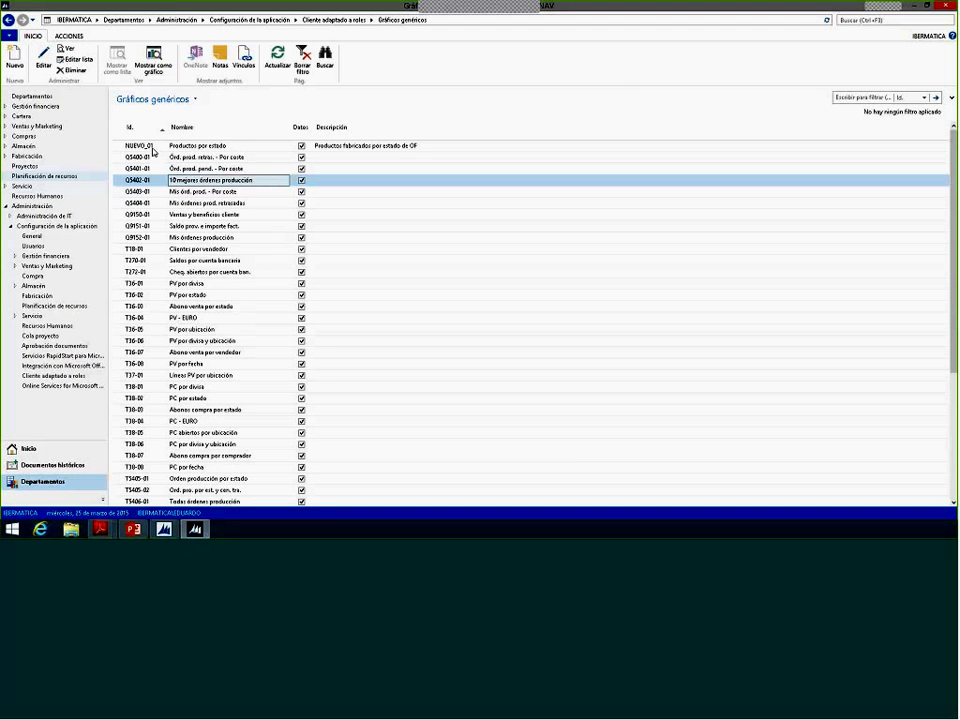
{"action": "left_click", "coordinate": [217, 148]}
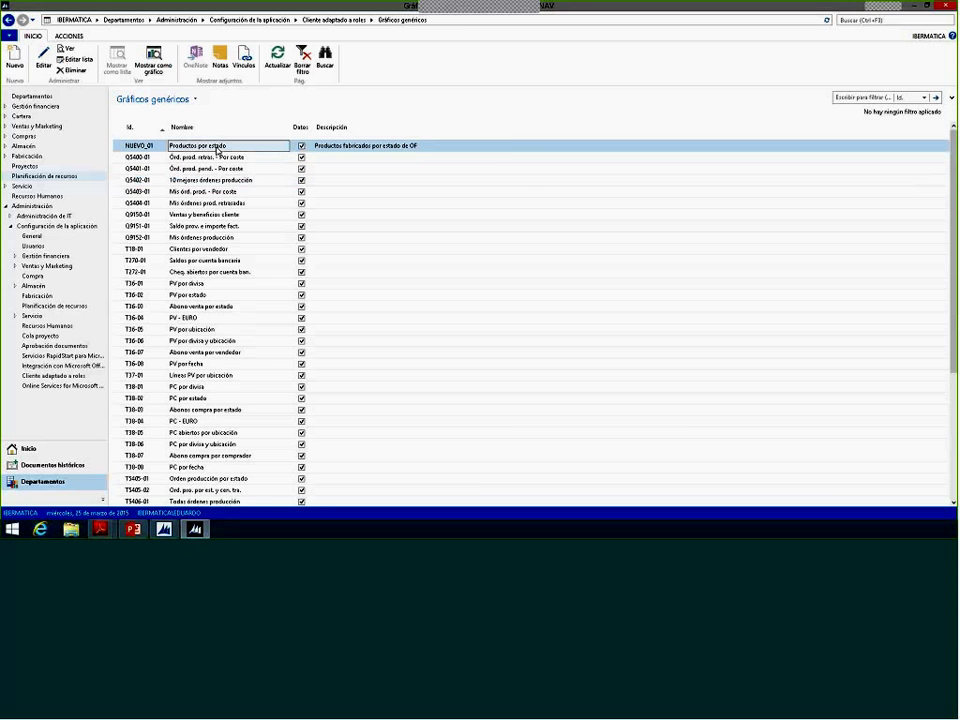
Step: Customize the home Role Center page by adding a blank chart part and placing it directly below the final sales orders chart
{"action": "left_click", "coordinate": [29, 449]}
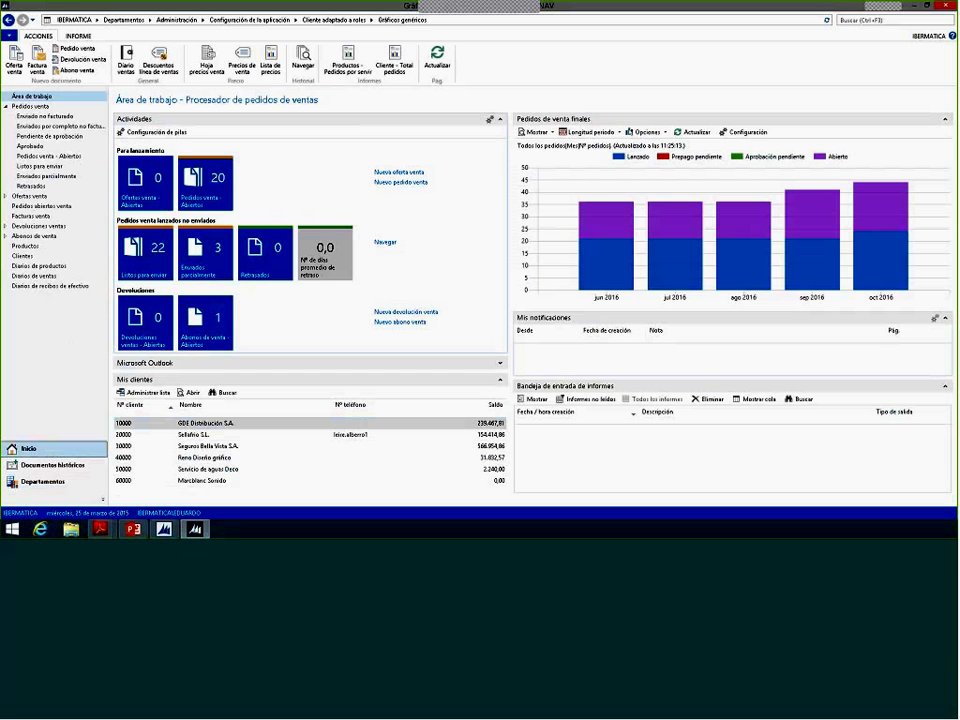
{"action": "left_click", "coordinate": [9, 35]}
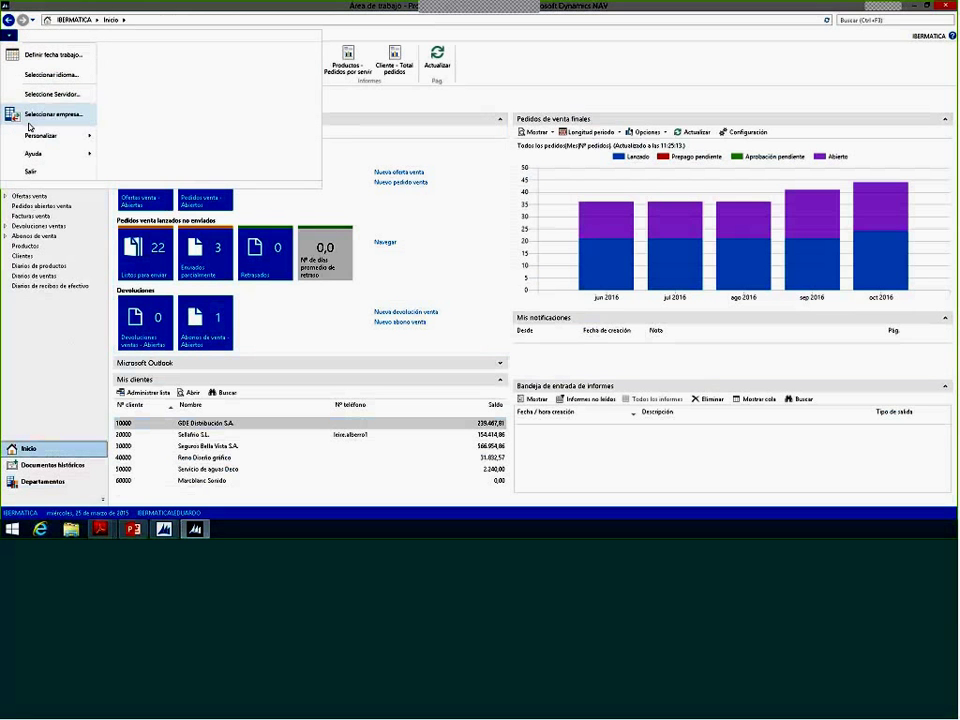
{"action": "mouse_move", "coordinate": [37, 137]}
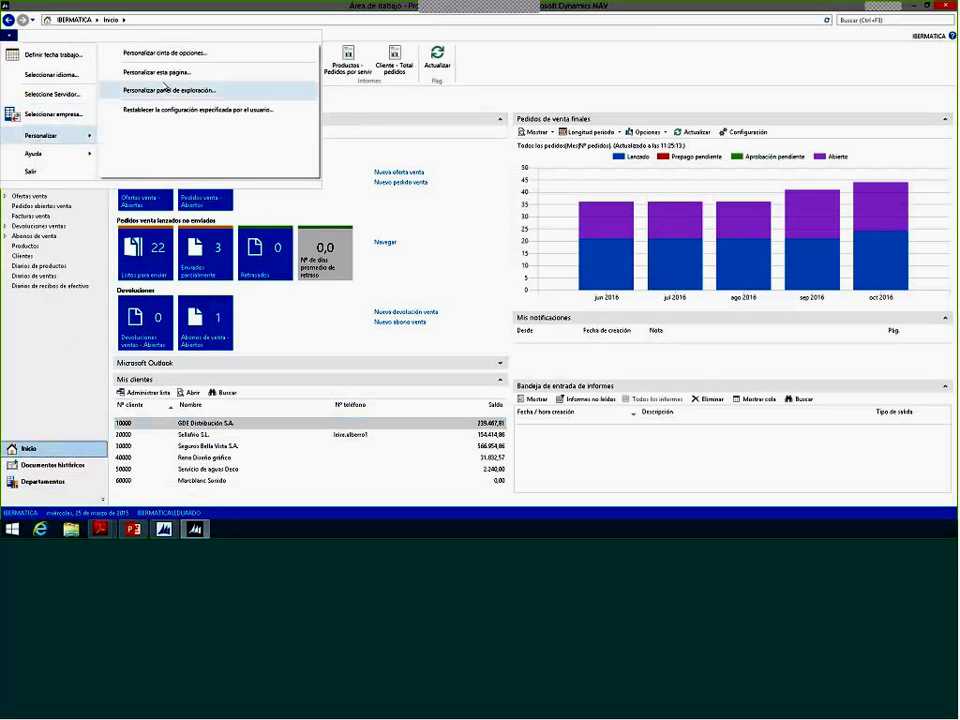
{"action": "left_click", "coordinate": [160, 72]}
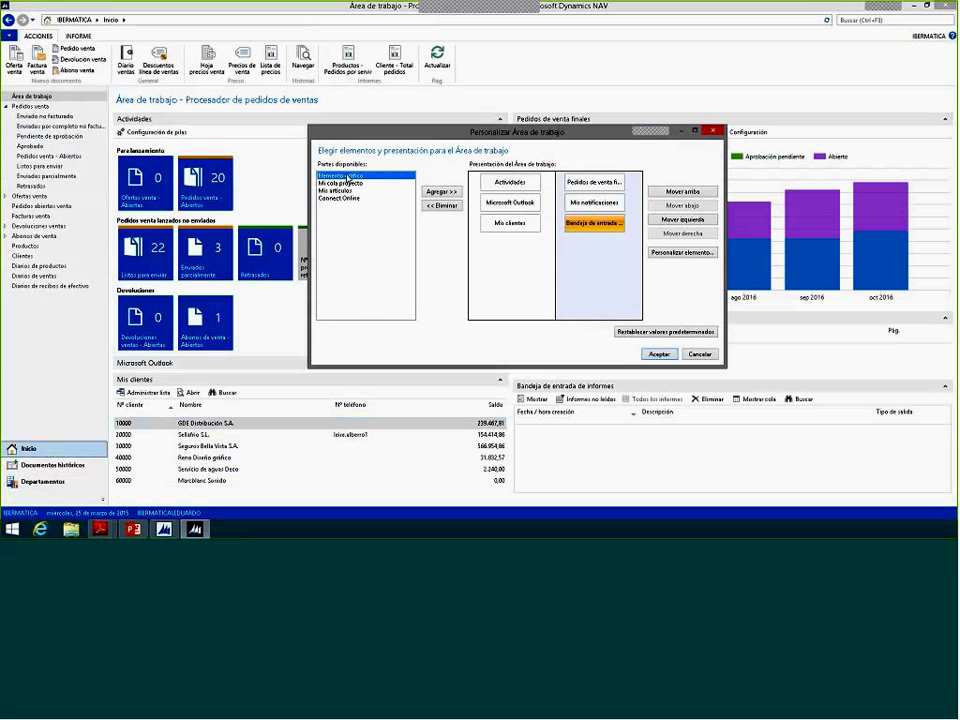
{"action": "left_click", "coordinate": [441, 191]}
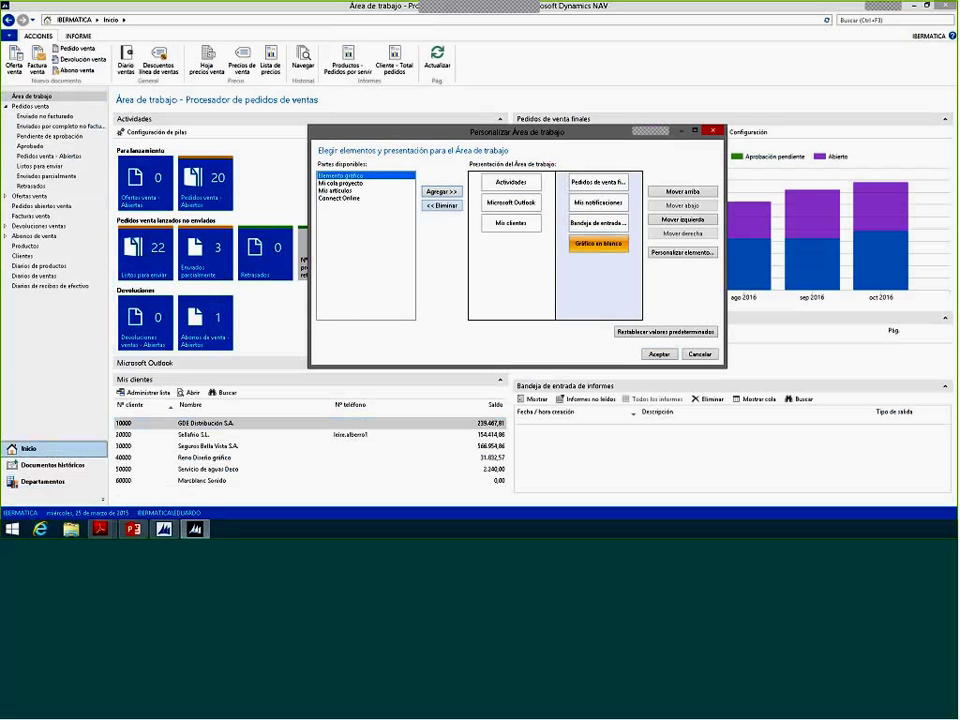
{"action": "left_click", "coordinate": [683, 192]}
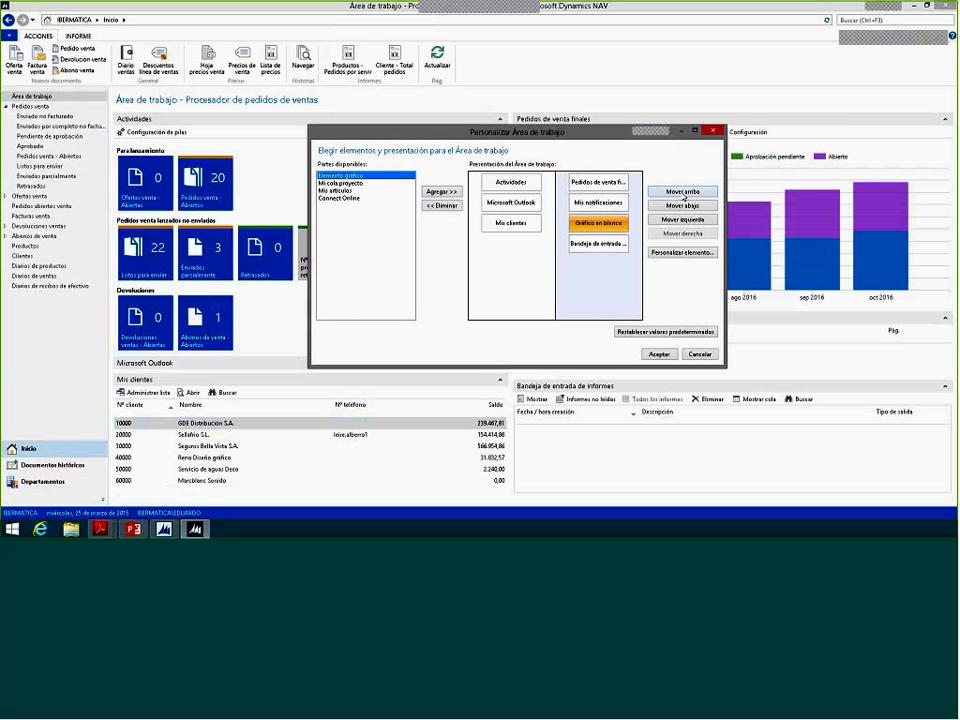
{"action": "left_click", "coordinate": [683, 192]}
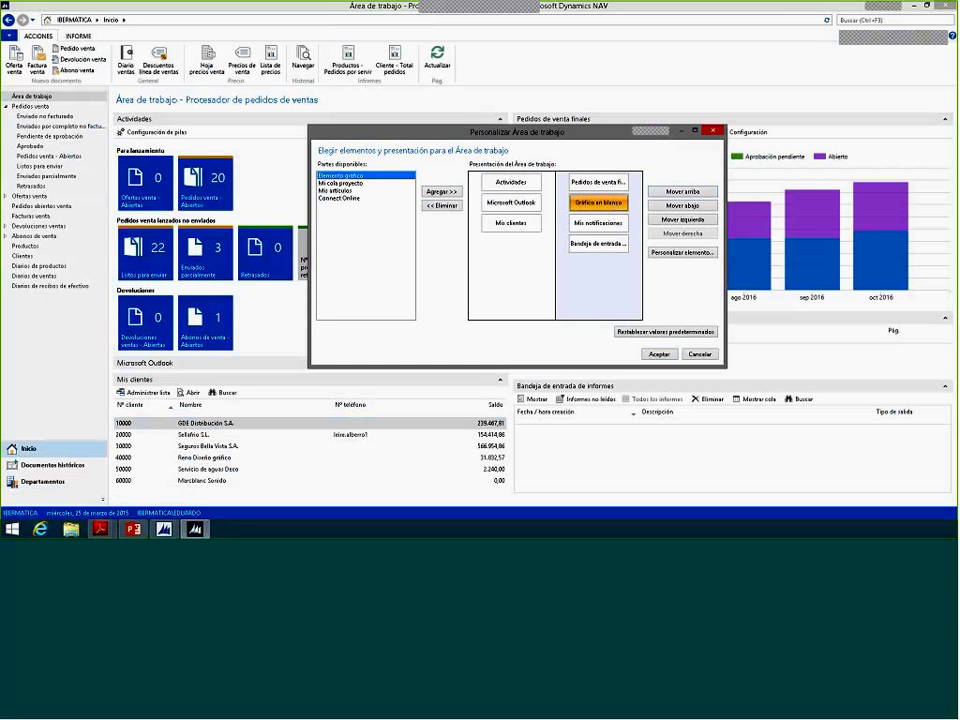
Step: Assign the chart NUEVO_01 Productos por estado to the blank chart part and apply the page customization
{"action": "double_click", "coordinate": [614, 205]}
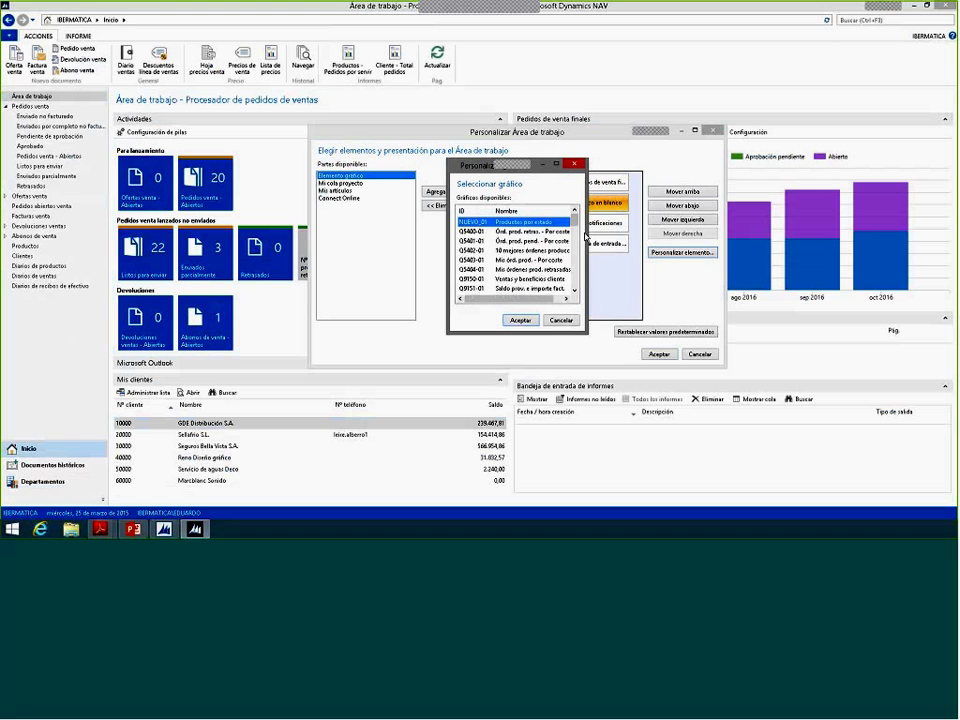
{"action": "left_click_drag", "start_coordinate": [587, 236], "coordinate": [646, 236]}
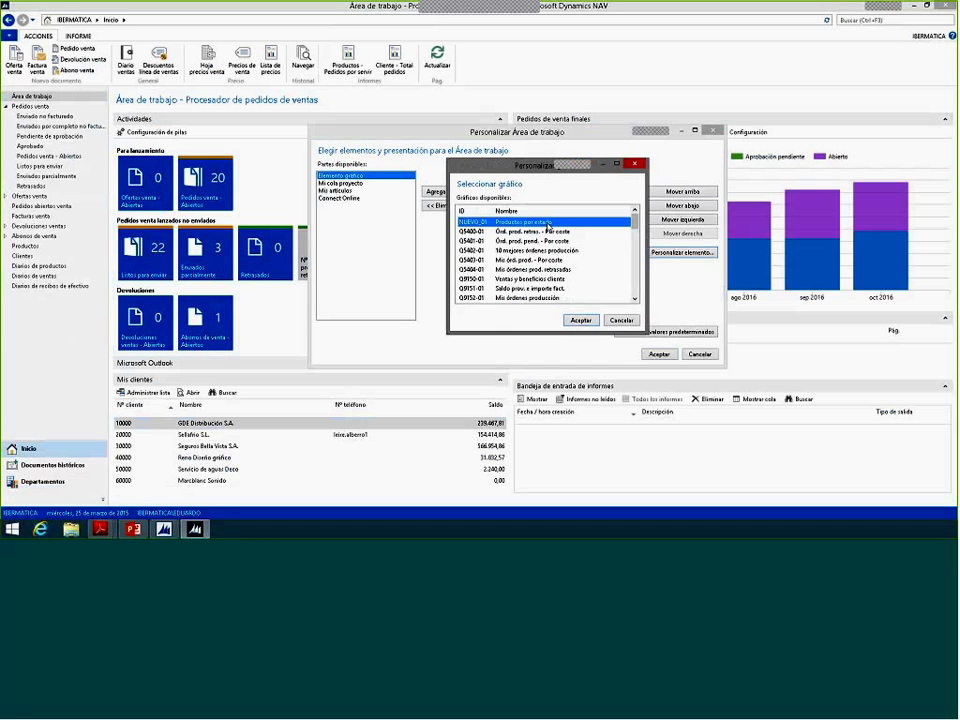
{"action": "scroll", "coordinate": [548, 228], "scroll_direction": "down", "scroll_amount": 10}
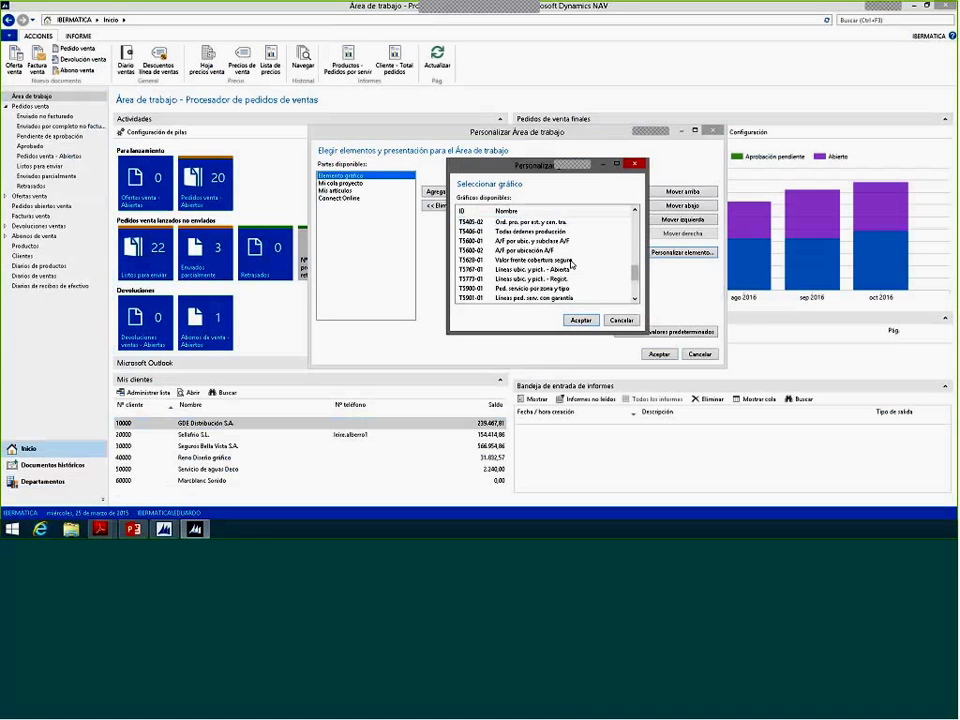
{"action": "scroll", "coordinate": [535, 225], "scroll_direction": "up", "scroll_amount": 10}
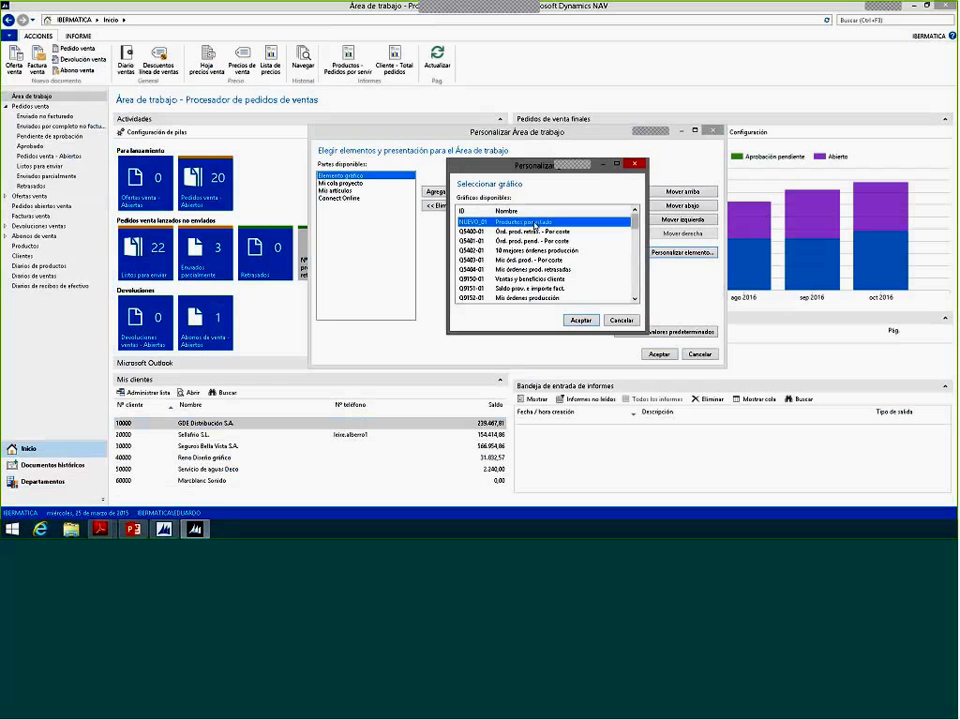
{"action": "left_click", "coordinate": [581, 320]}
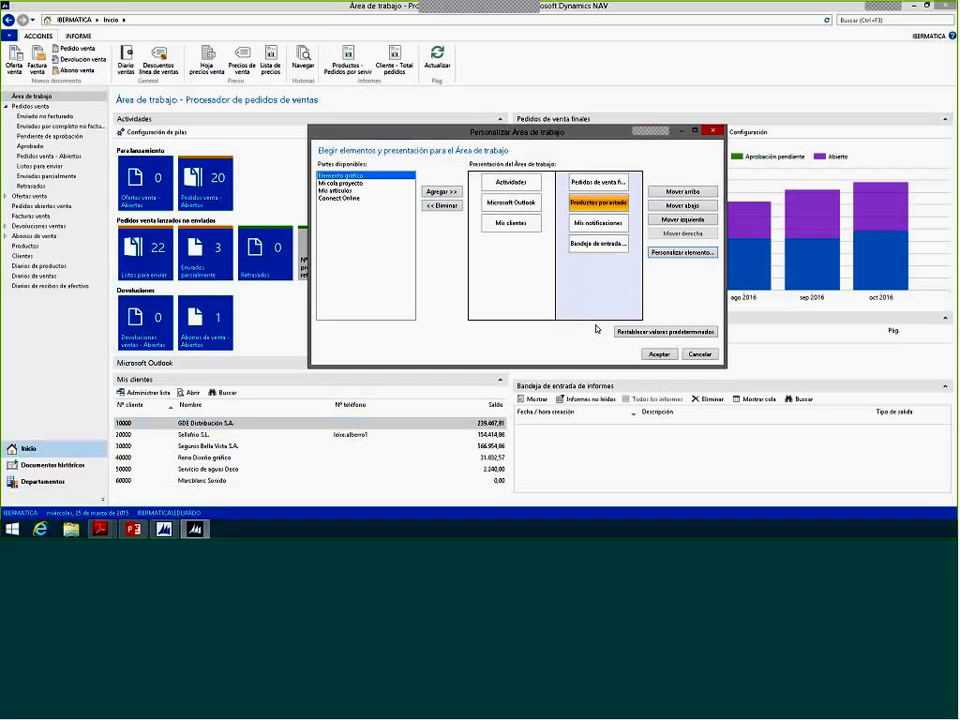
{"action": "left_click", "coordinate": [657, 355]}
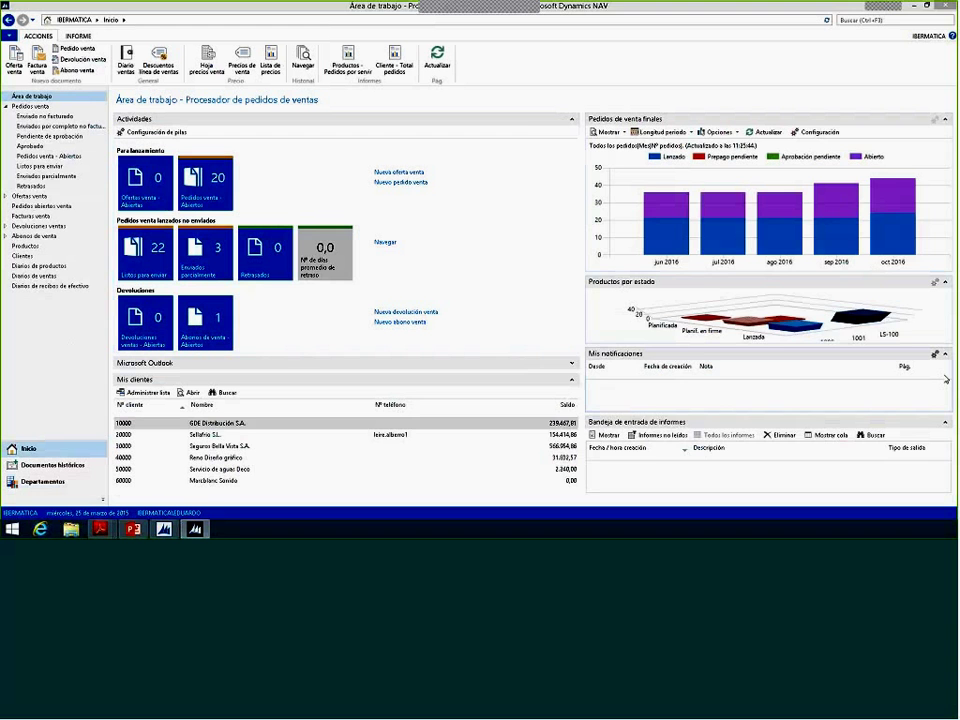
Step: Enlarge the Productos por estado chart by collapsing the neighbouring parts, and rotate its 3D view to inspect the columns
{"action": "left_click", "coordinate": [945, 401]}
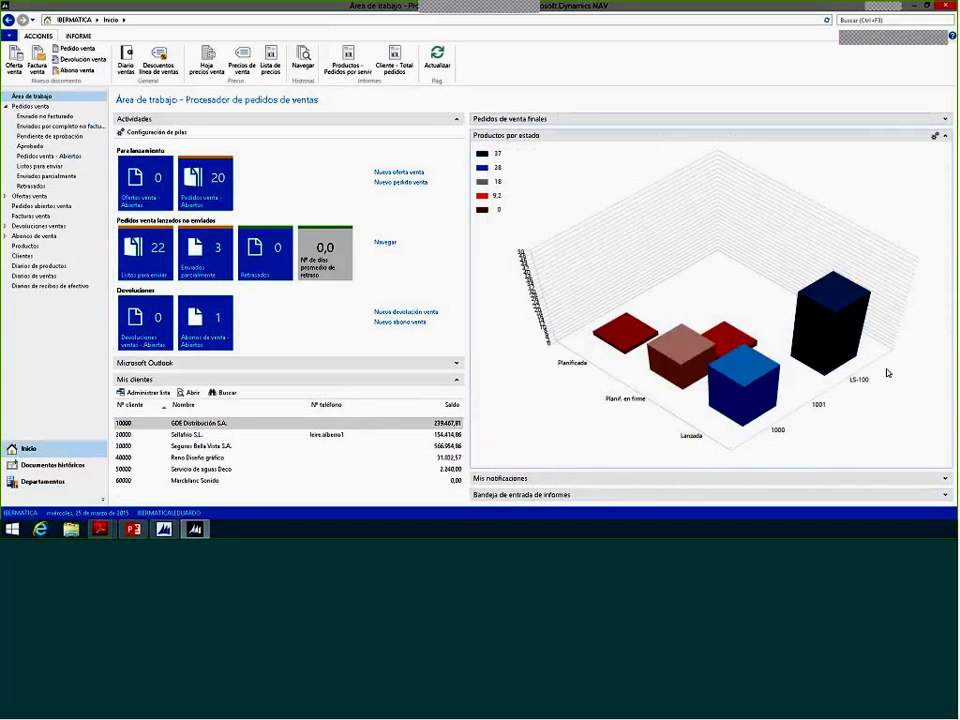
{"action": "mouse_move", "coordinate": [850, 377]}
{"action": "left_click_drag", "start_coordinate": [850, 377], "coordinate": [806, 370]}
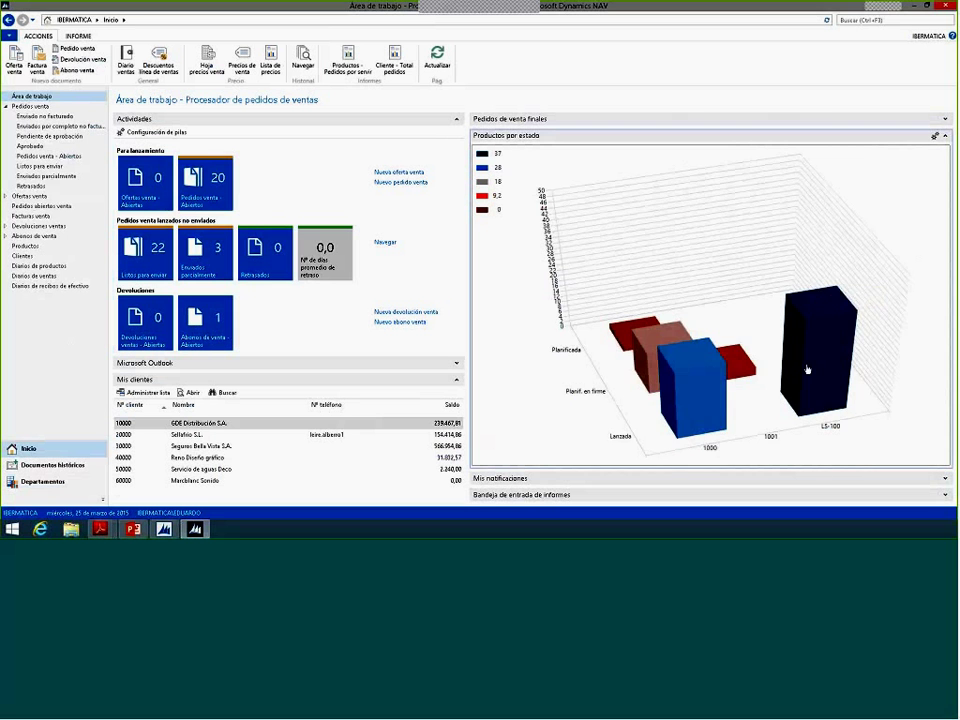
{"action": "left_click_drag", "start_coordinate": [808, 369], "coordinate": [741, 341]}
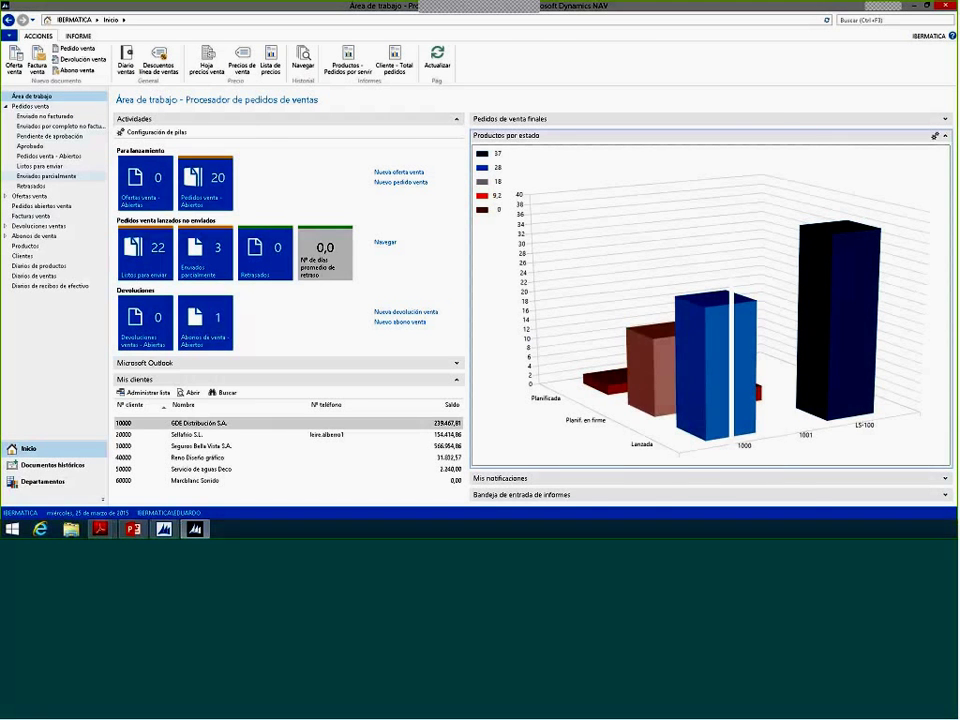
Step: Open the customer list and examine the Clientes por vendedor chart in its FactBox
{"action": "left_click", "coordinate": [22, 256]}
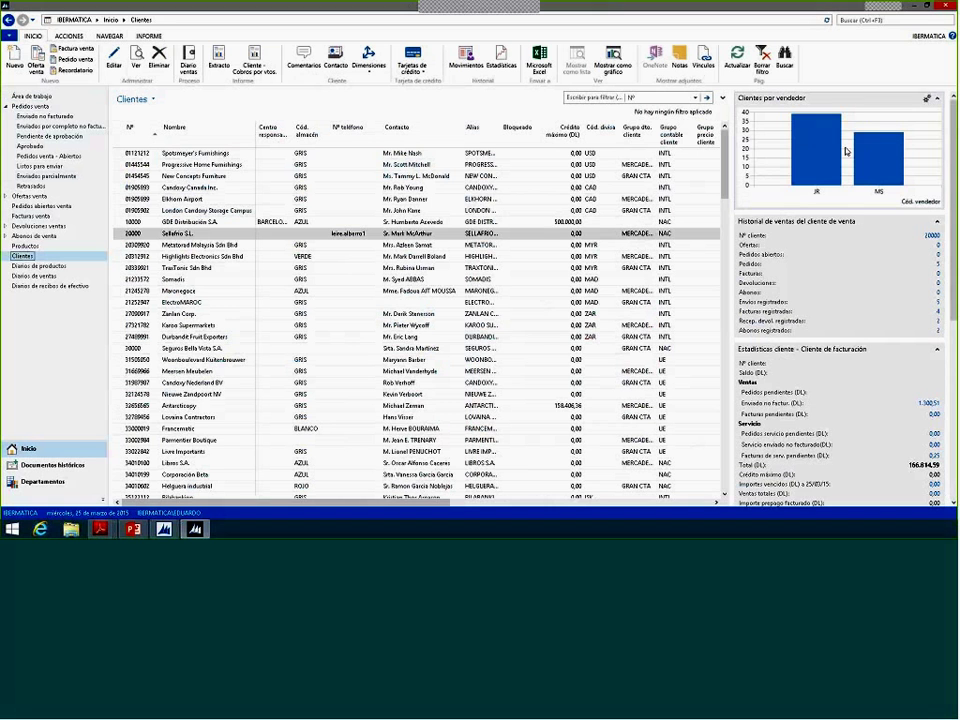
{"action": "mouse_move", "coordinate": [835, 172]}
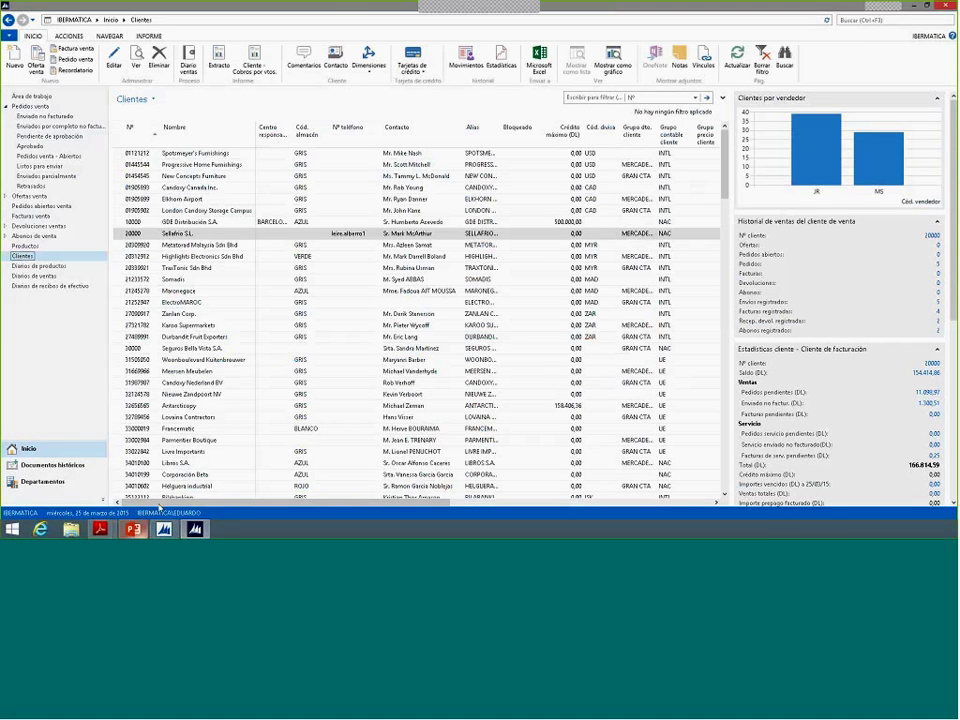
Step: Switch to the PowerPoint agenda, highlight item 4 about charts in list pages, and return to Dynamics NAV
{"action": "left_click", "coordinate": [133, 529]}
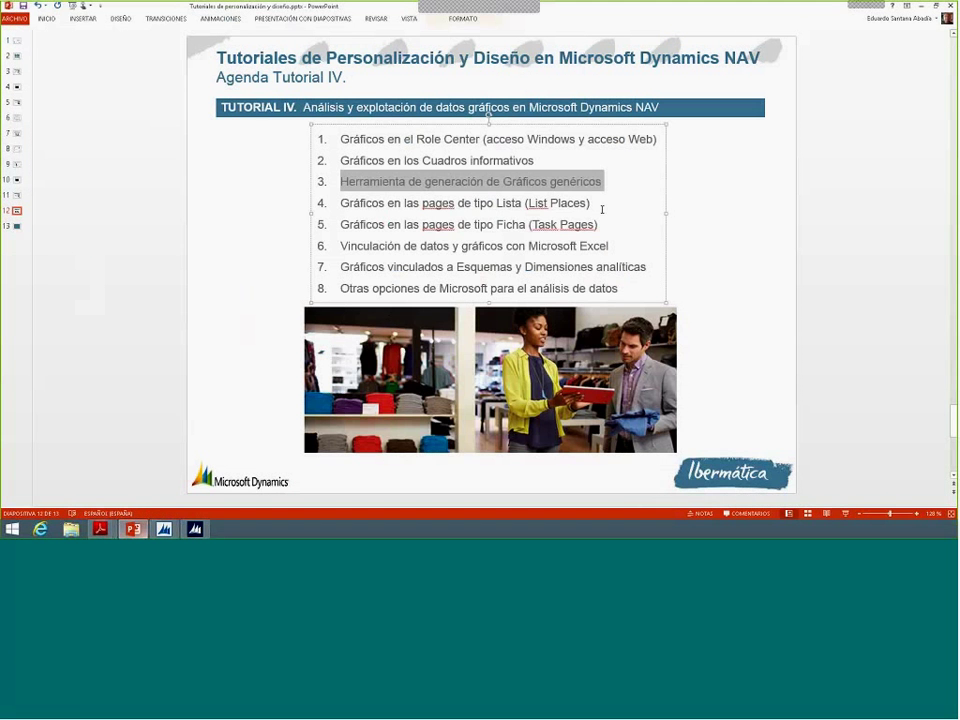
{"action": "left_click_drag", "start_coordinate": [598, 205], "coordinate": [340, 204]}
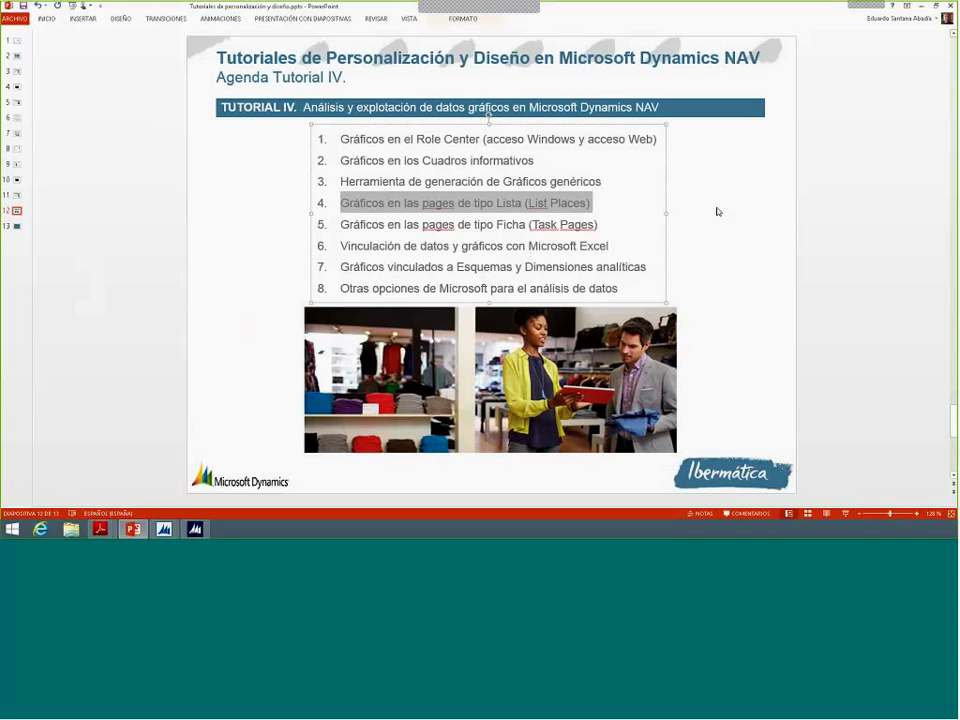
{"action": "key", "text": "alt+Tab"}
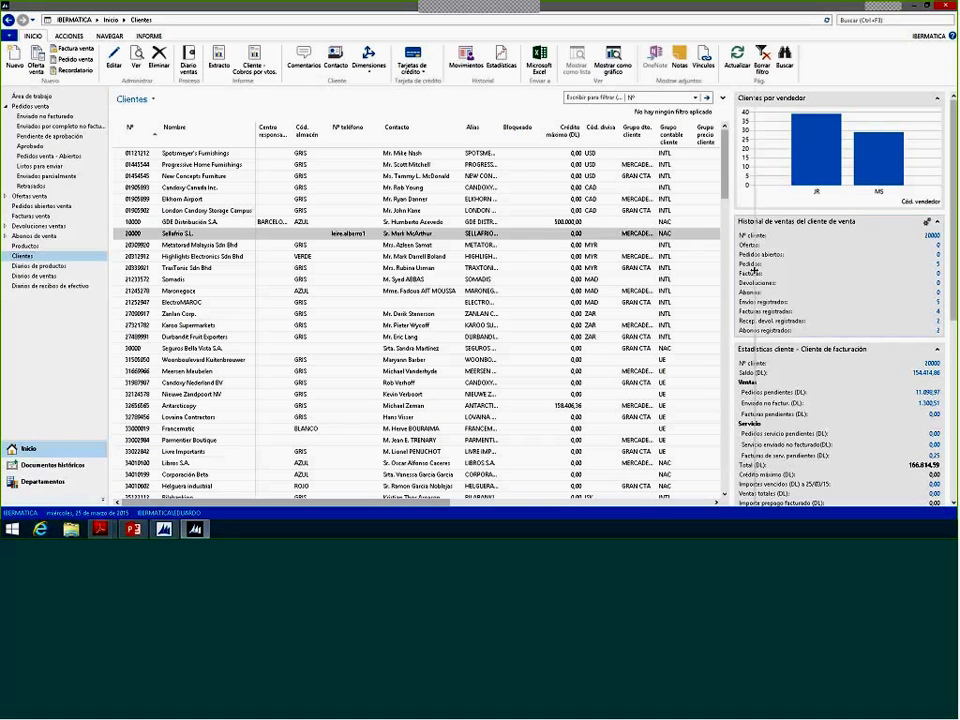
Step: Widen the customer list area and show the list as a chart with Ventas (DL) as its measure
{"action": "left_click_drag", "start_coordinate": [729, 269], "coordinate": [754, 269]}
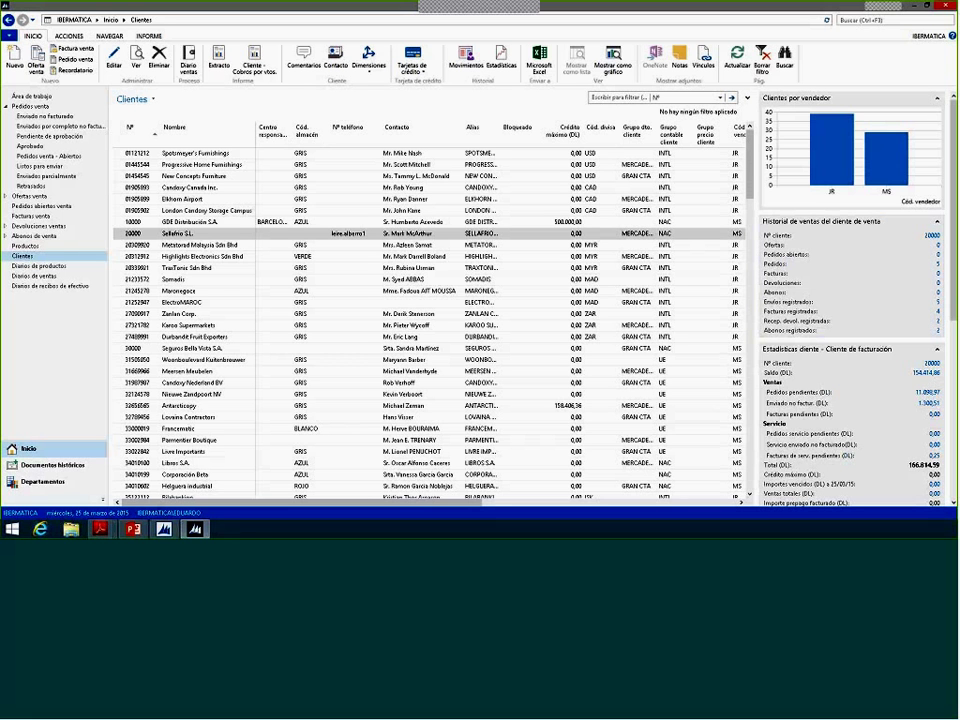
{"action": "left_click", "coordinate": [613, 62]}
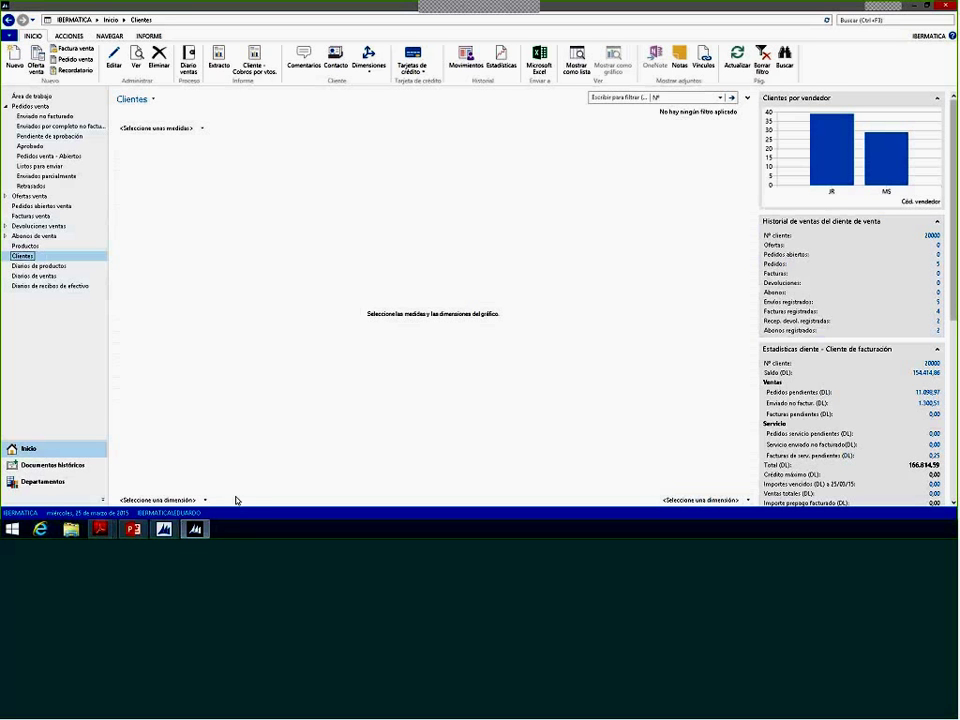
{"action": "left_click", "coordinate": [188, 129]}
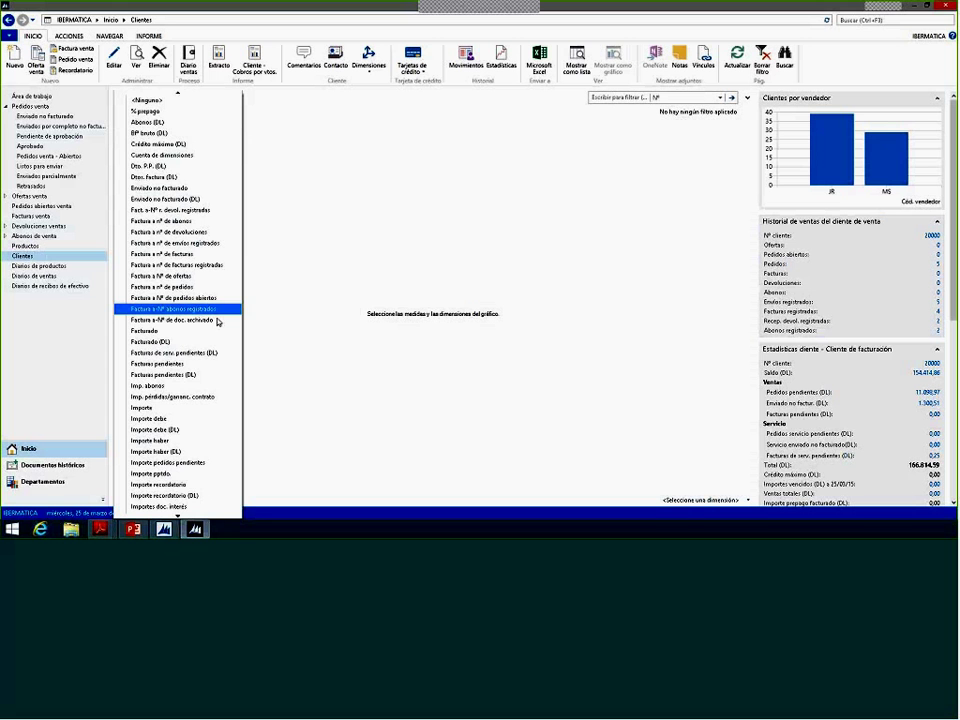
{"action": "scroll", "coordinate": [226, 435], "scroll_direction": "down", "scroll_amount": 4}
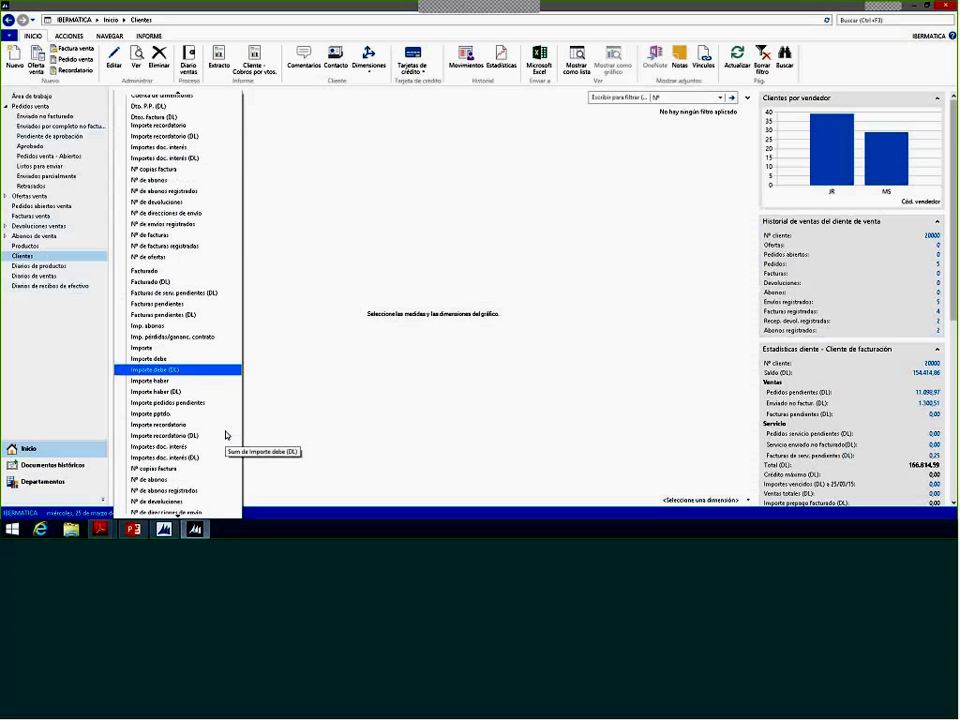
{"action": "left_click", "coordinate": [172, 510]}
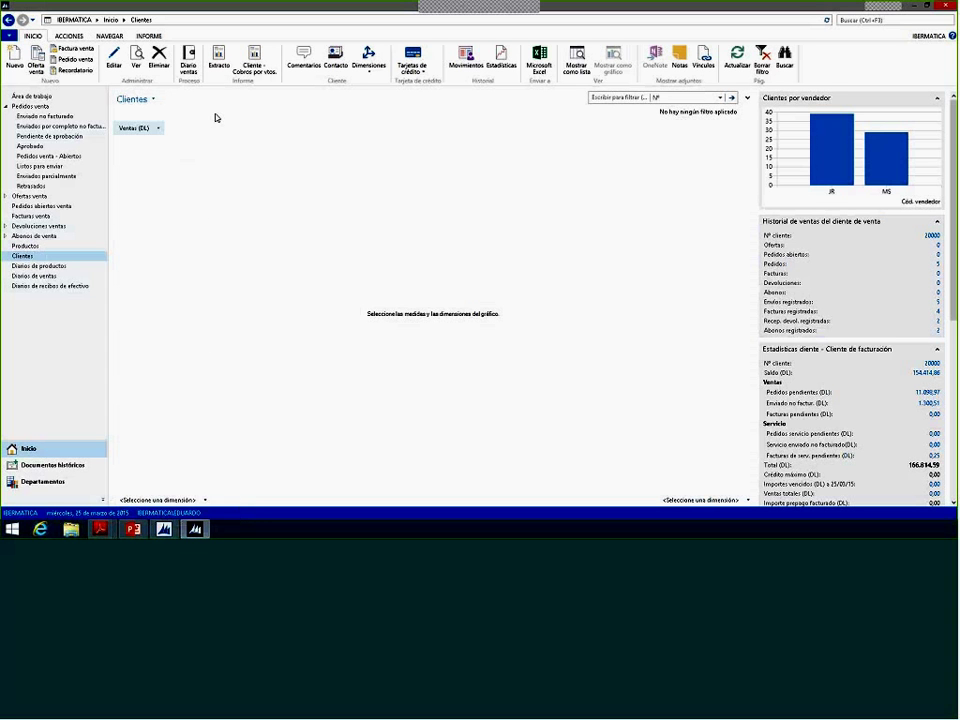
Step: Add Crédito máximo (DL) as a second measure of the customer chart
{"action": "left_click", "coordinate": [155, 128]}
{"action": "scroll", "coordinate": [178, 290], "scroll_direction": "up", "scroll_amount": 2}
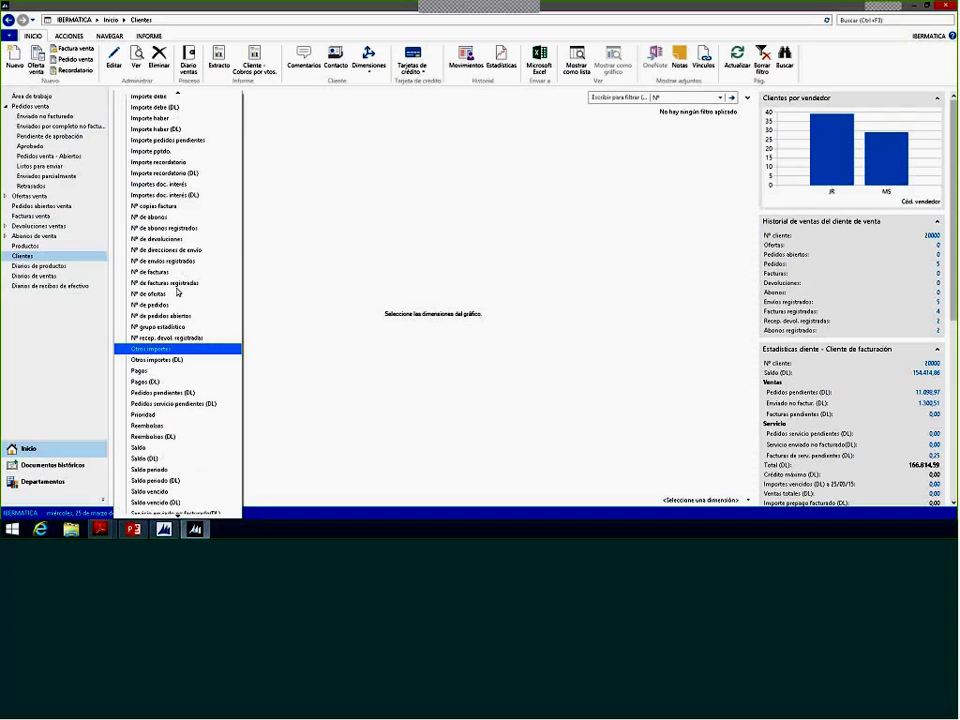
{"action": "scroll", "coordinate": [178, 291], "scroll_direction": "up", "scroll_amount": 10}
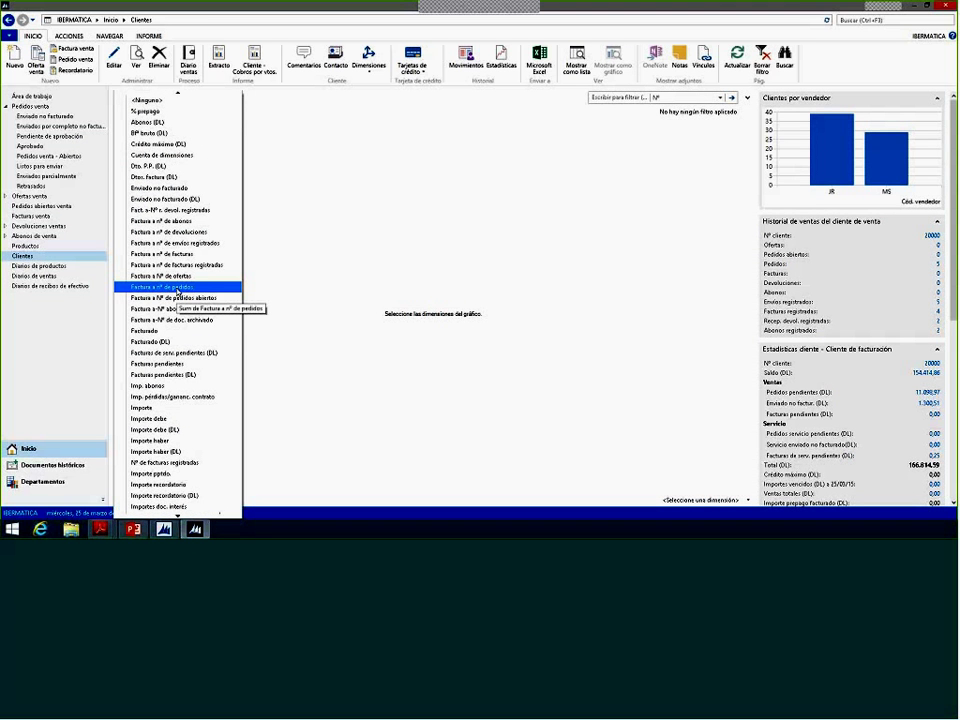
{"action": "left_click", "coordinate": [167, 142]}
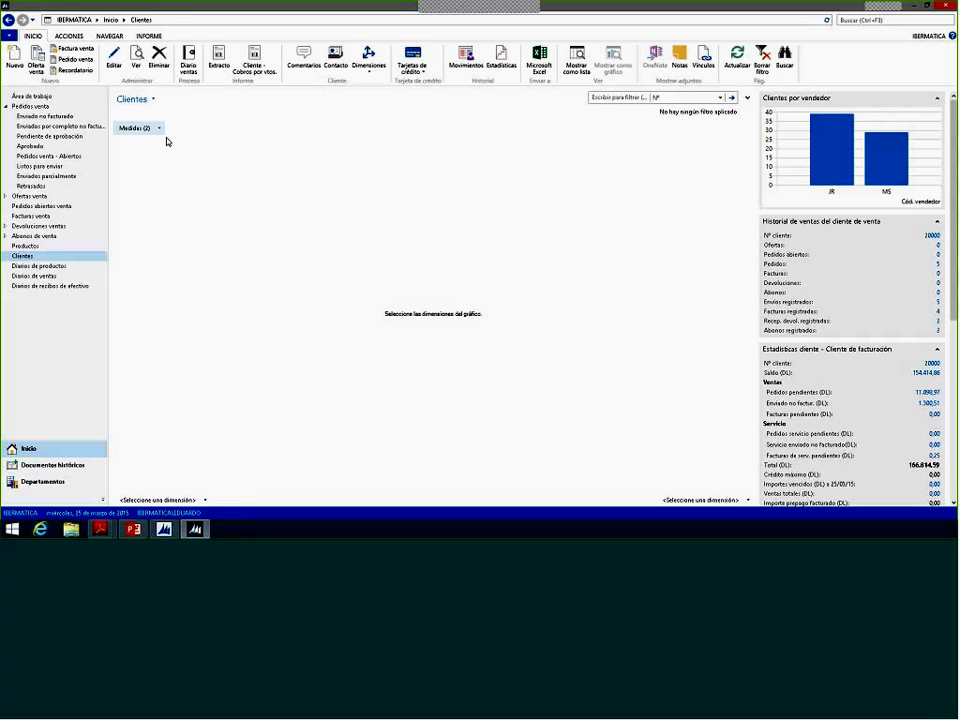
{"action": "left_click", "coordinate": [187, 500]}
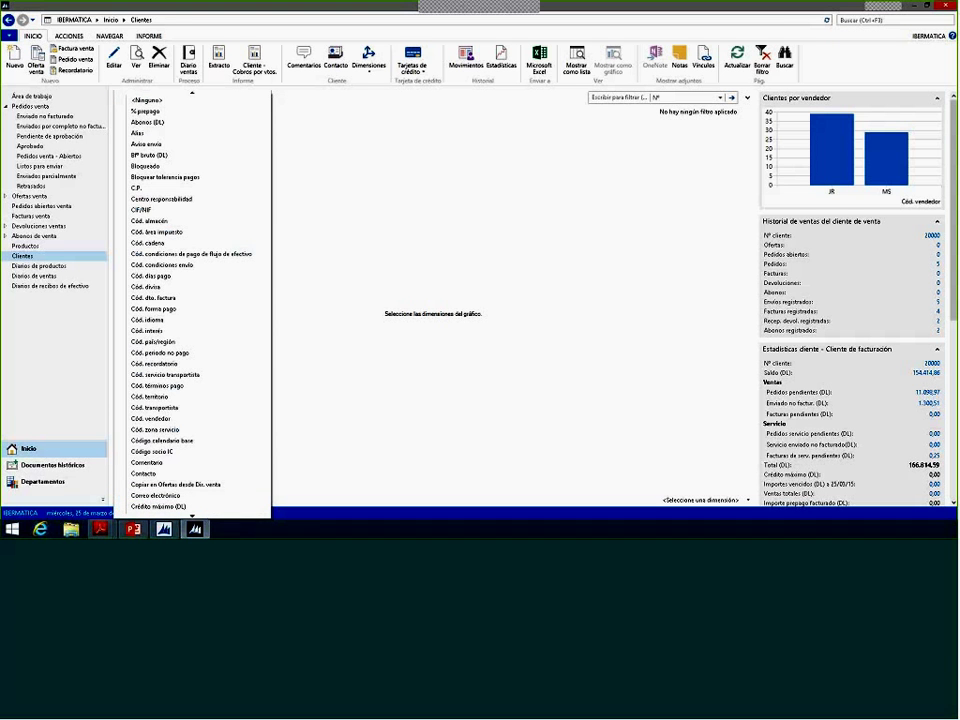
{"action": "left_click", "coordinate": [212, 419]}
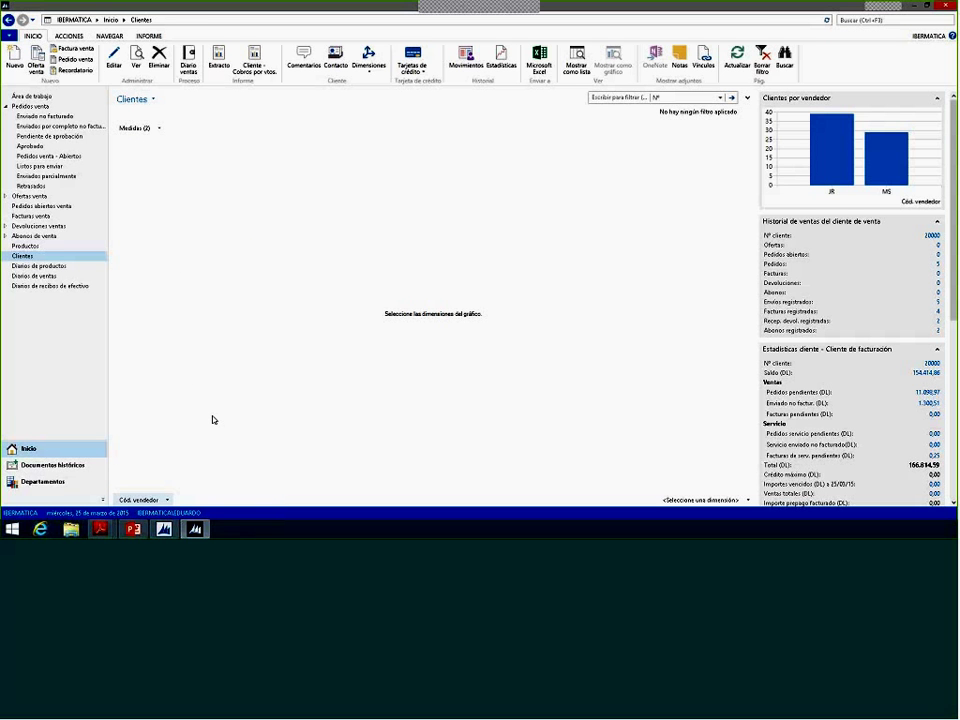
{"action": "left_click", "coordinate": [166, 500]}
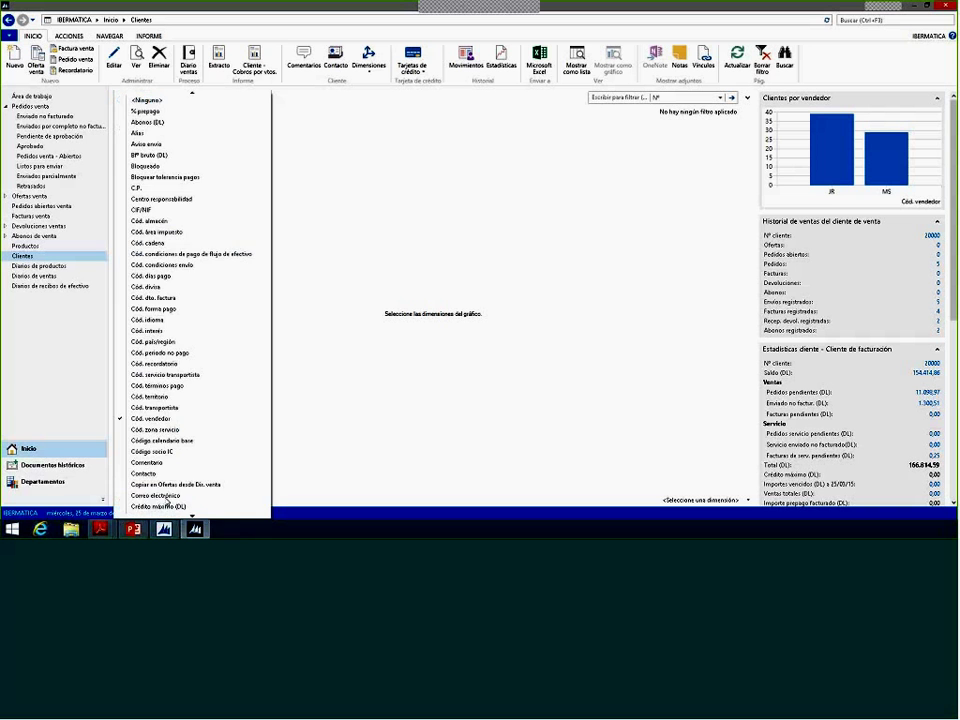
{"action": "left_click", "coordinate": [350, 422]}
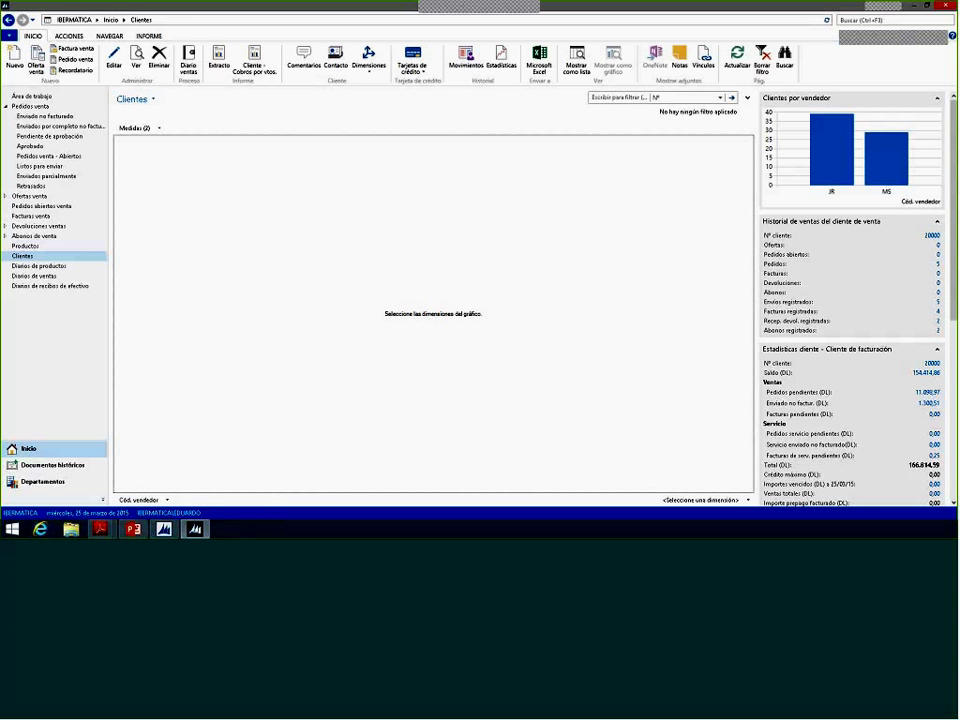
{"action": "left_click", "coordinate": [167, 499]}
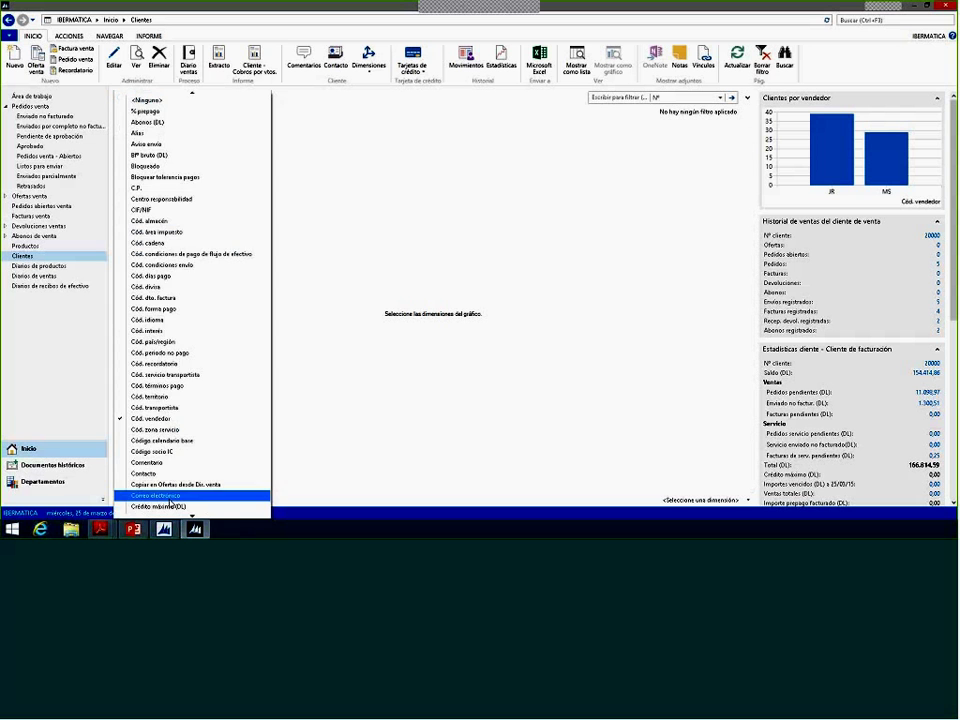
{"action": "left_click", "coordinate": [155, 419]}
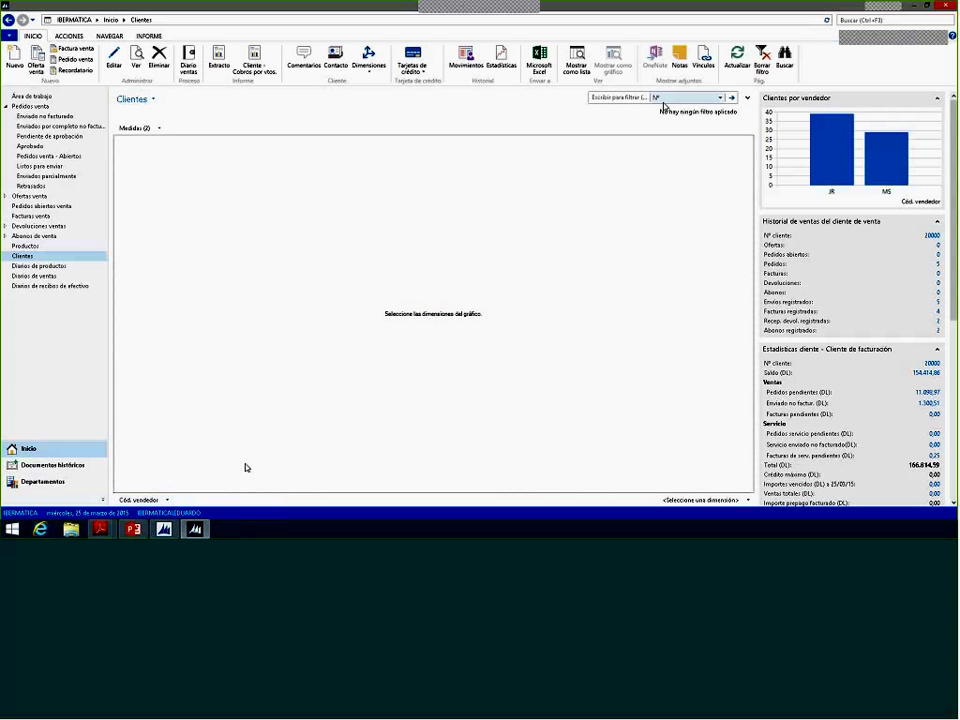
{"action": "left_click", "coordinate": [160, 129]}
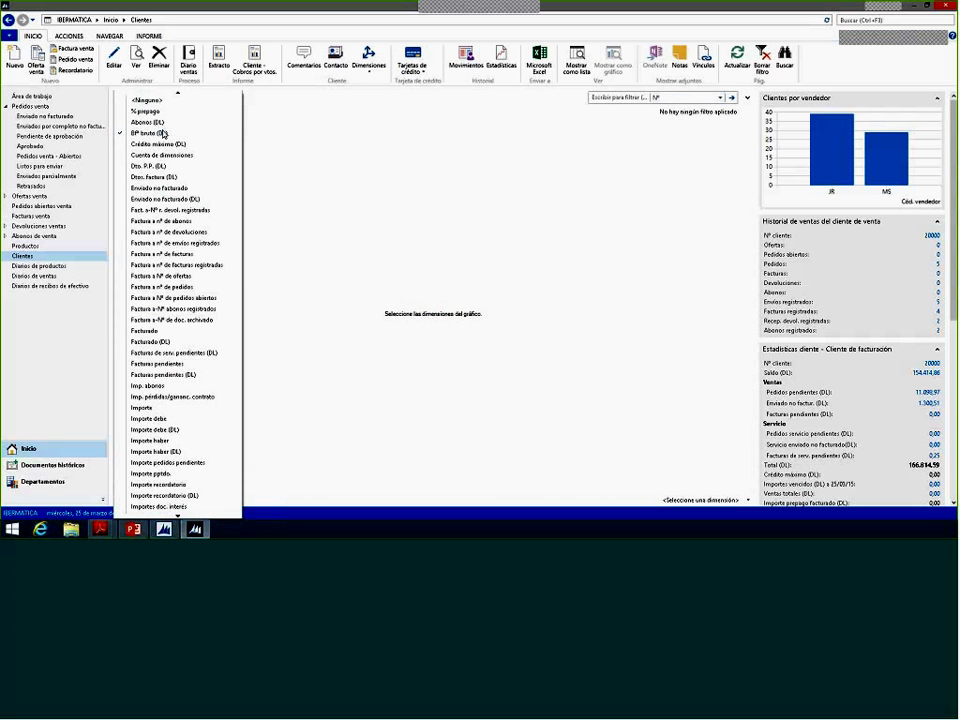
{"action": "left_click", "coordinate": [215, 490]}
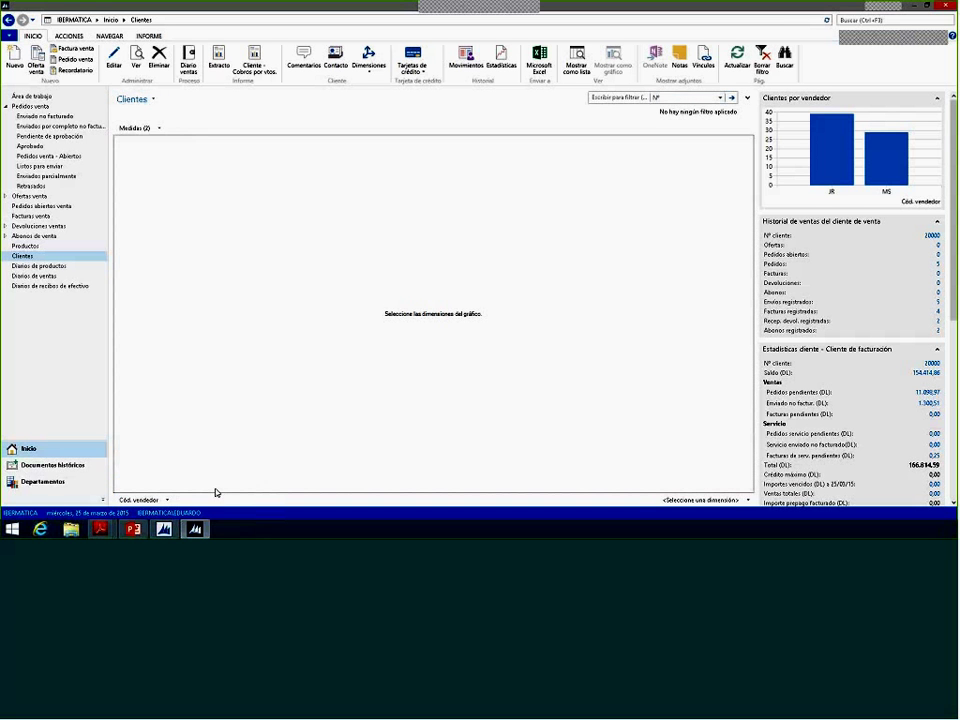
{"action": "left_click", "coordinate": [145, 499]}
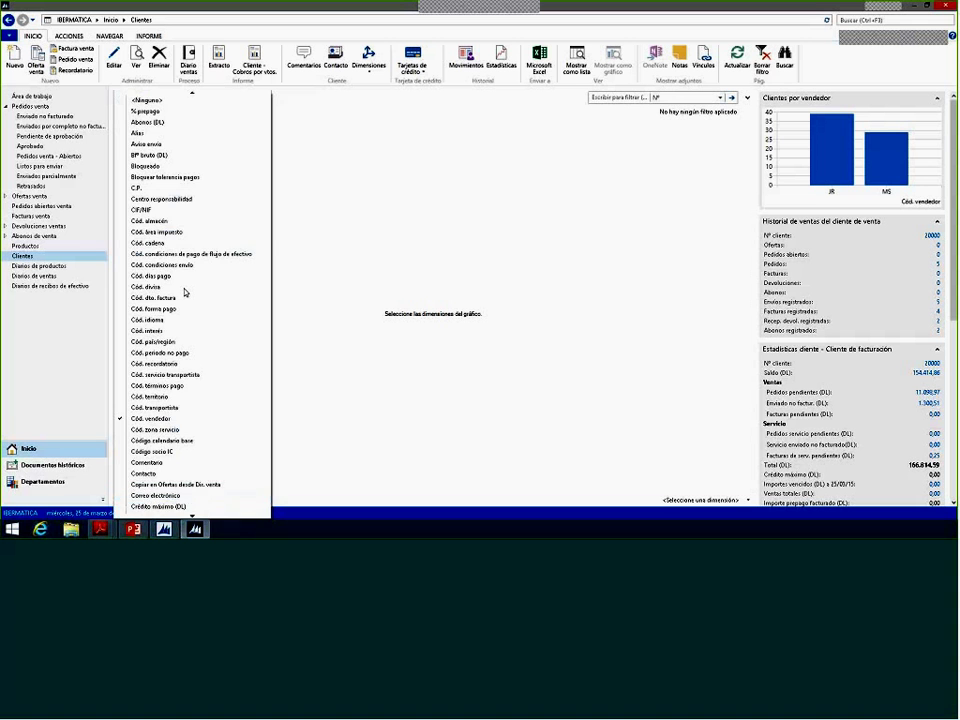
{"action": "left_click", "coordinate": [148, 101]}
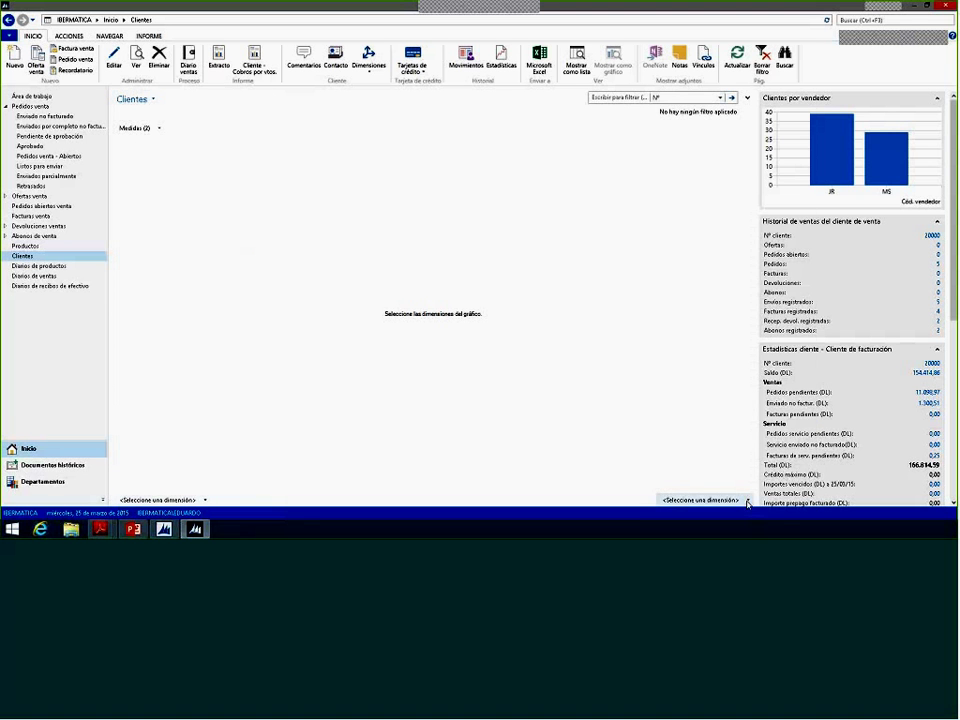
Step: Choose Cód. vendedor as the horizontal-axis dimension of the customer chart
{"action": "left_click", "coordinate": [745, 500]}
{"action": "scroll", "coordinate": [720, 177], "scroll_direction": "down", "scroll_amount": 12}
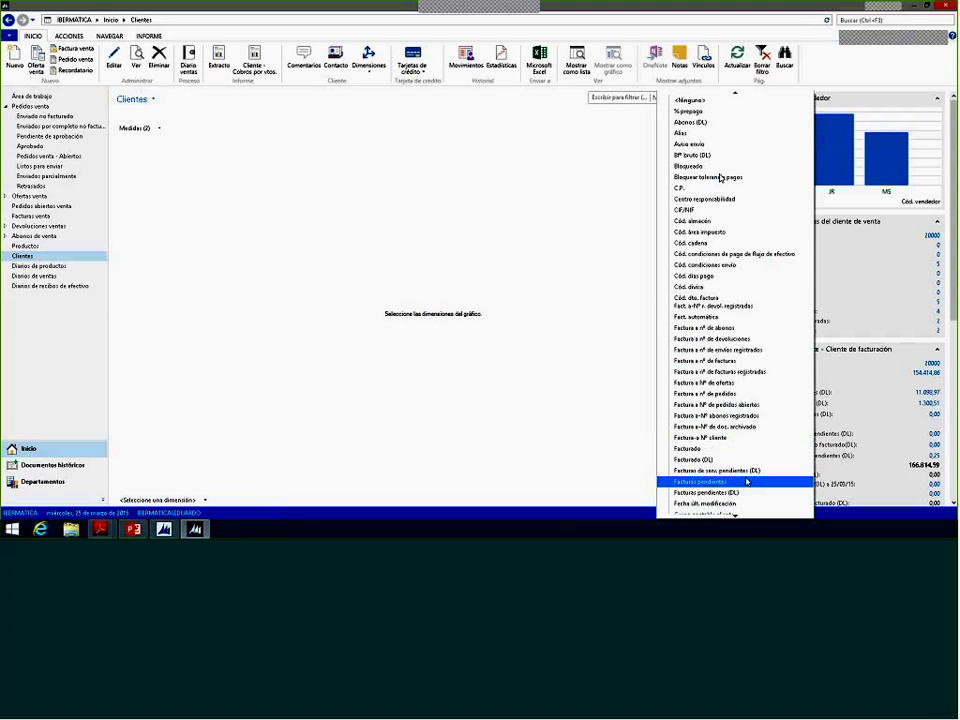
{"action": "scroll", "coordinate": [732, 467], "scroll_direction": "up", "scroll_amount": 11}
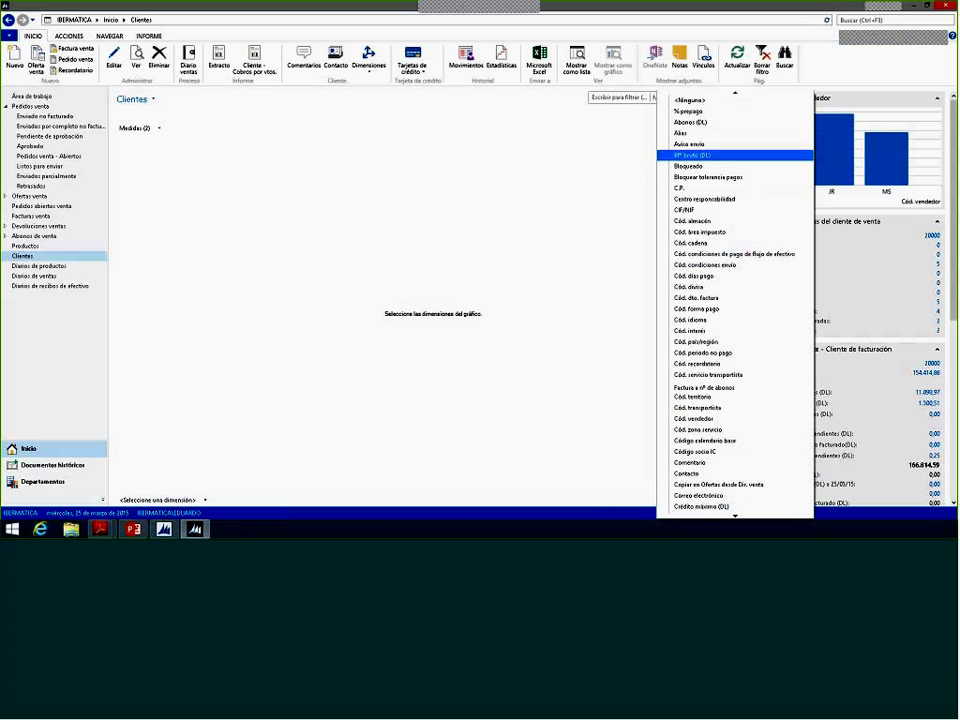
{"action": "left_click", "coordinate": [725, 431]}
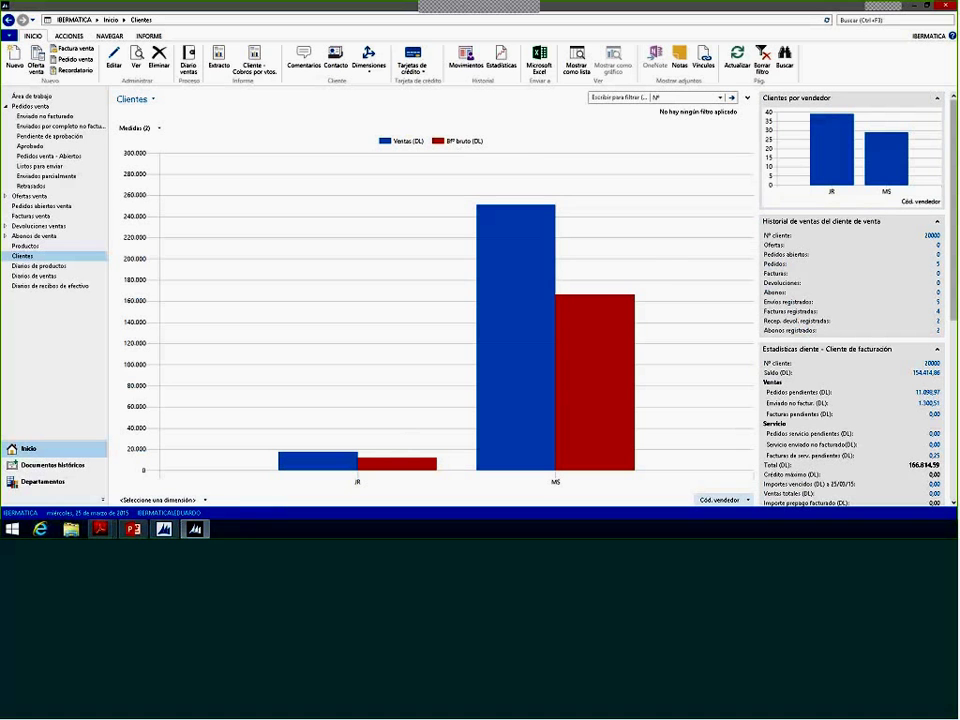
{"action": "mouse_move", "coordinate": [598, 293]}
Step: Show the customers as a list, filter them to Cód. vendedor MS, and show the filtered result as a chart
{"action": "left_click", "coordinate": [576, 77]}
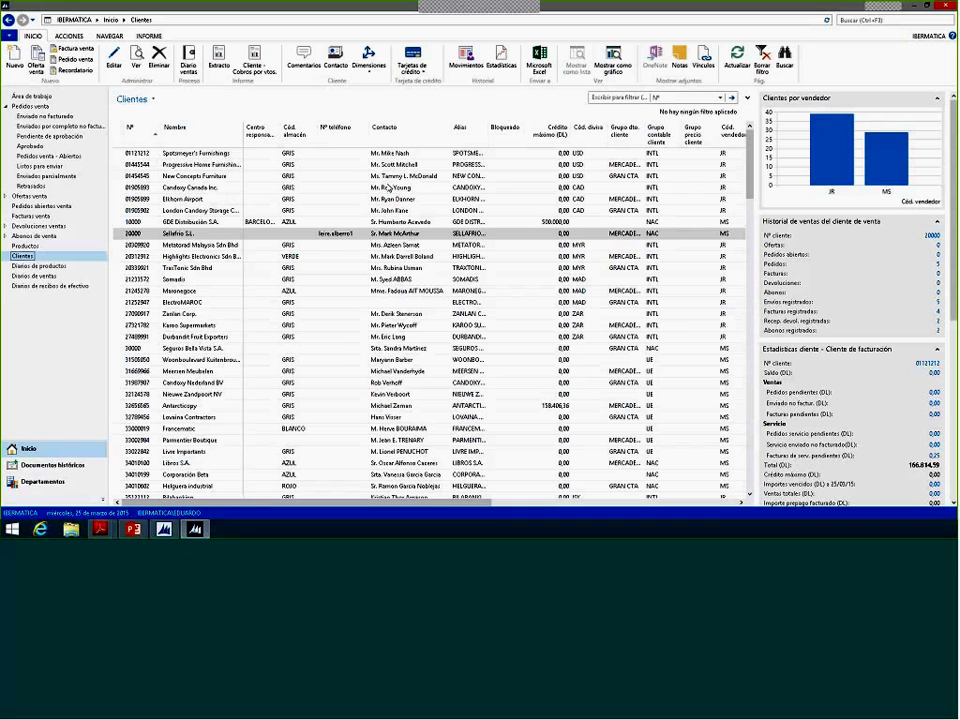
{"action": "left_click", "coordinate": [721, 154]}
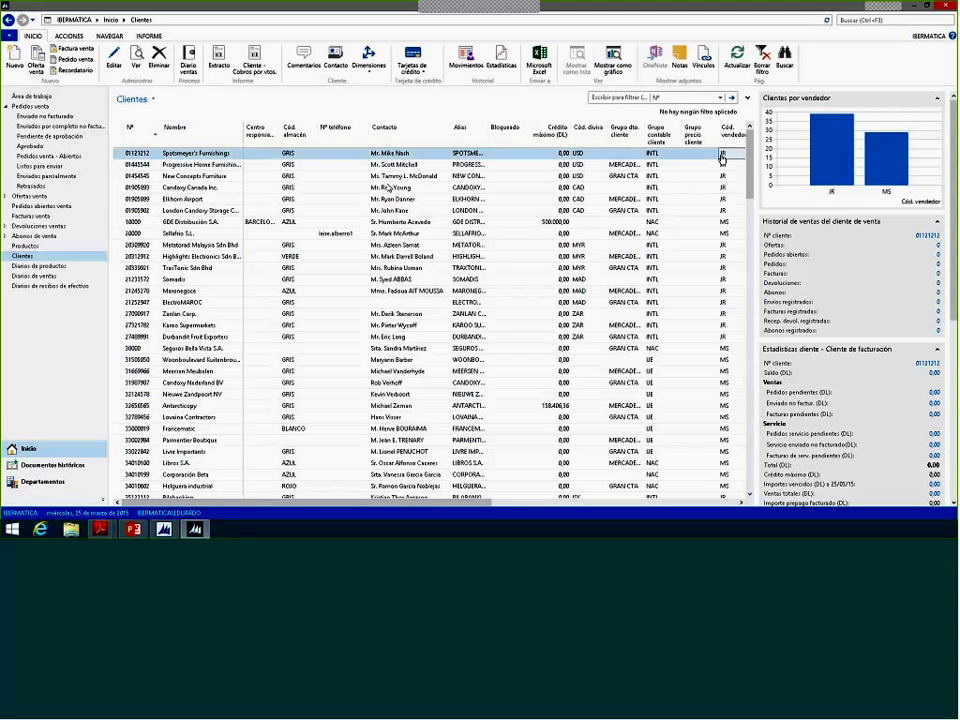
{"action": "left_click", "coordinate": [726, 224]}
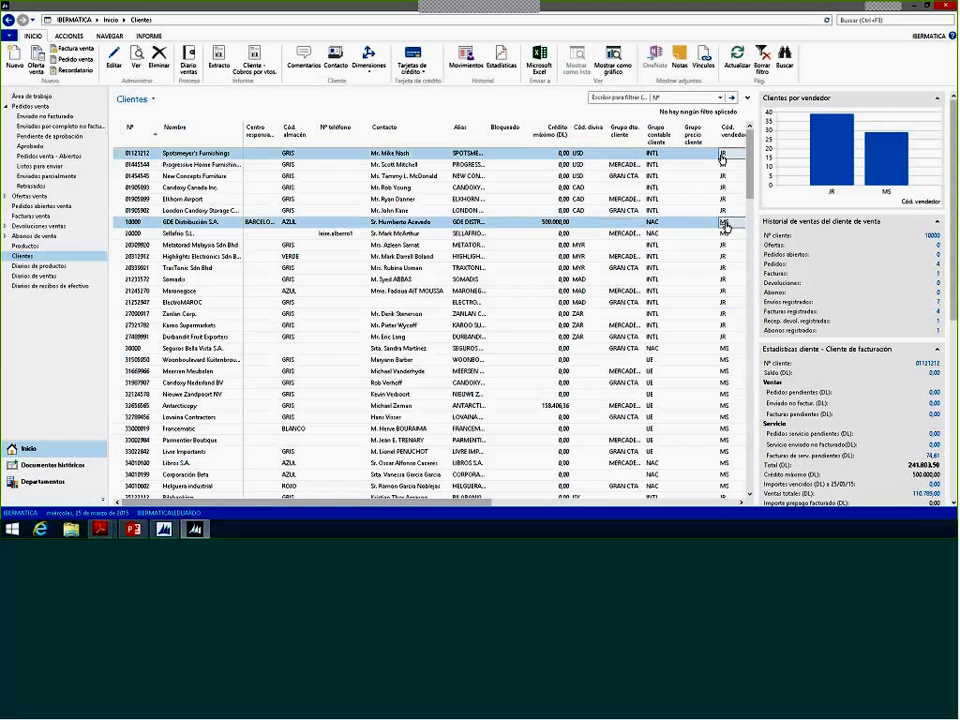
{"action": "key", "text": "alt+F3"}
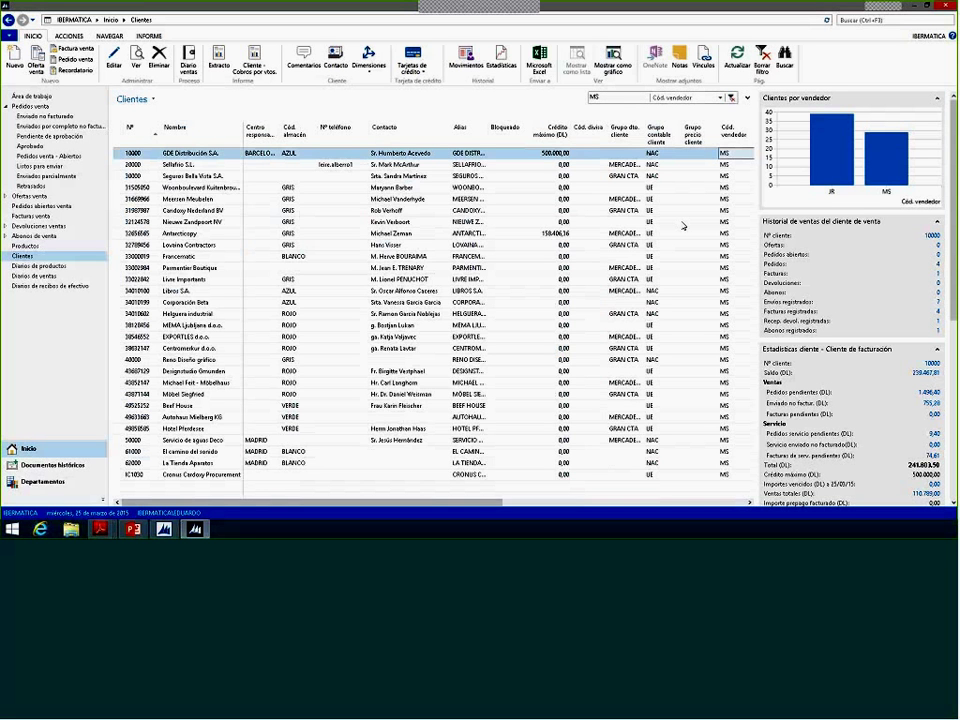
{"action": "left_click", "coordinate": [611, 66]}
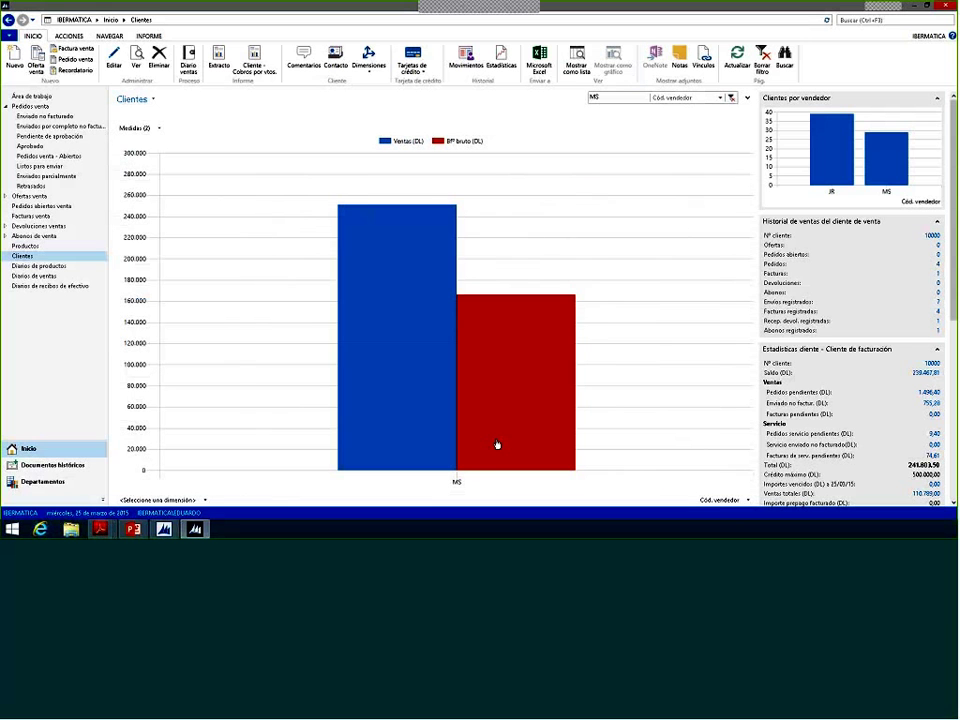
{"action": "mouse_move", "coordinate": [497, 444]}
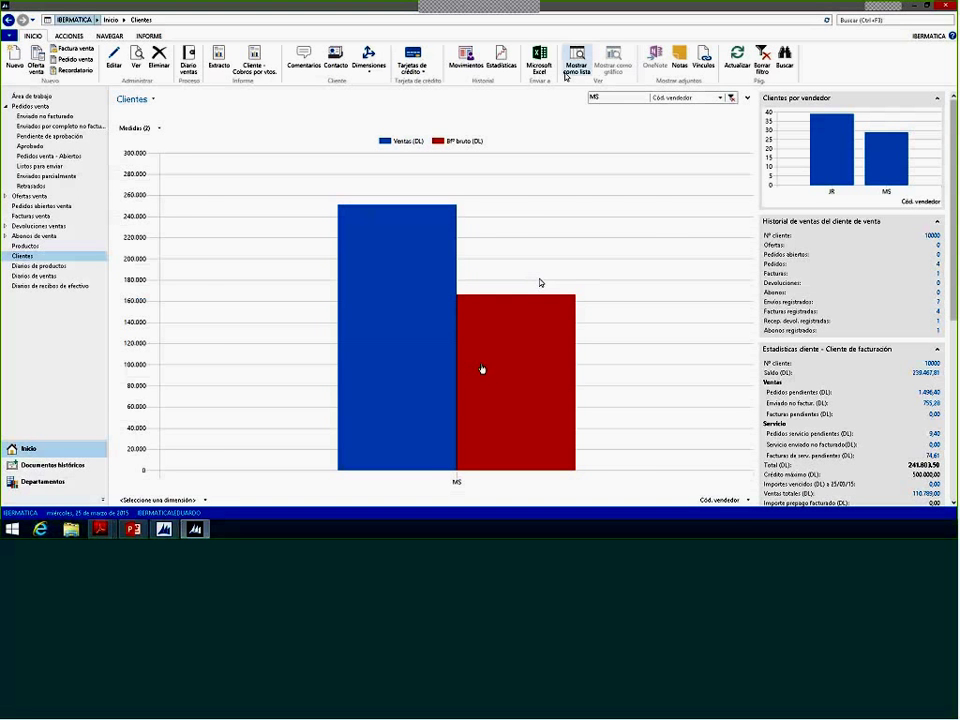
Step: Remove the Cód. vendedor filter in the list view and show all customers as a chart
{"action": "left_click", "coordinate": [576, 62]}
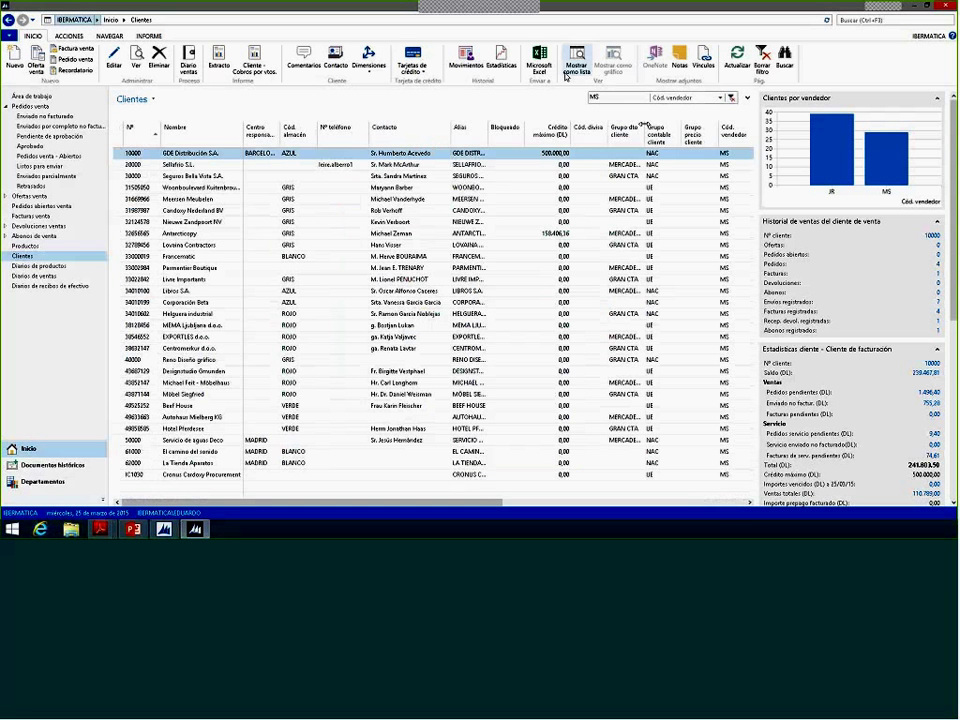
{"action": "left_click", "coordinate": [731, 97]}
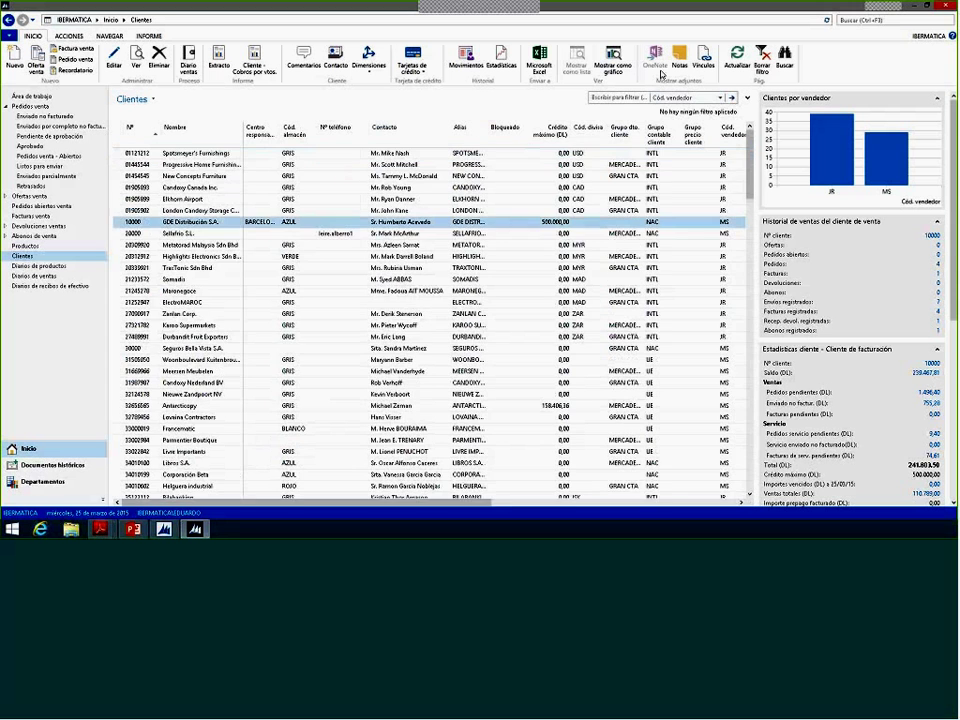
{"action": "left_click", "coordinate": [613, 62]}
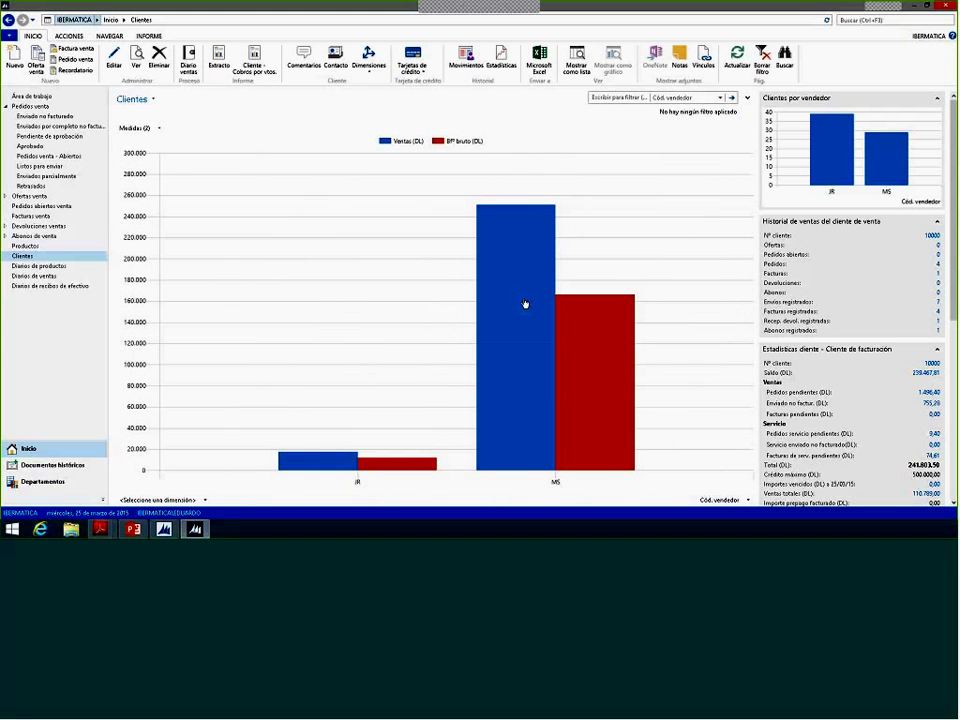
Step: Remove the Bfº bruto (DL) measure from the chart and set Cód. almacén as its second dimension
{"action": "left_click", "coordinate": [152, 128]}
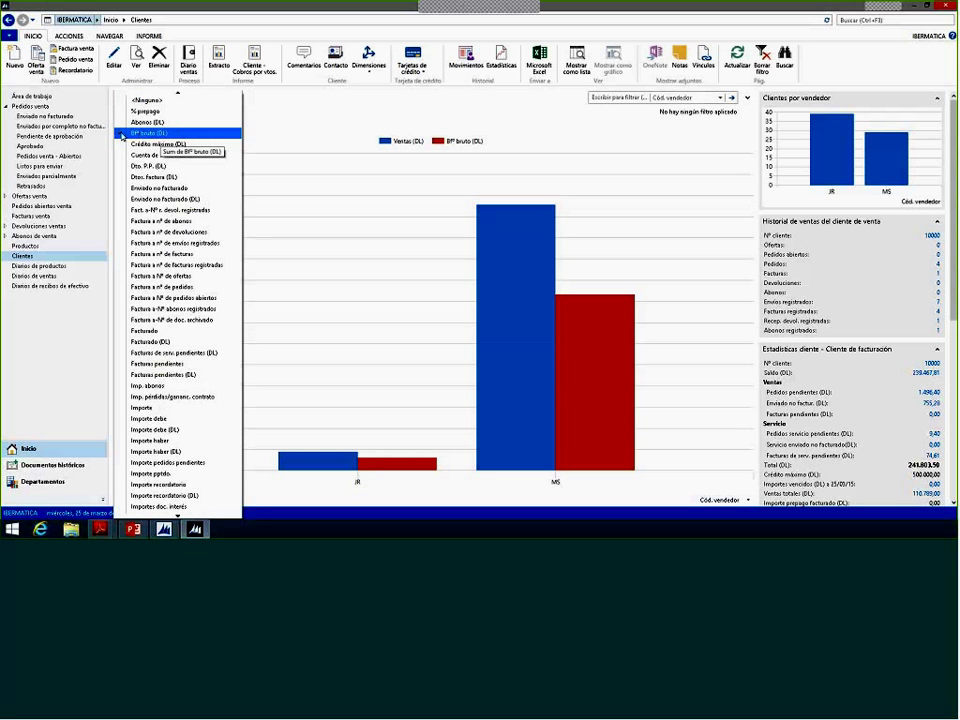
{"action": "left_click", "coordinate": [141, 133]}
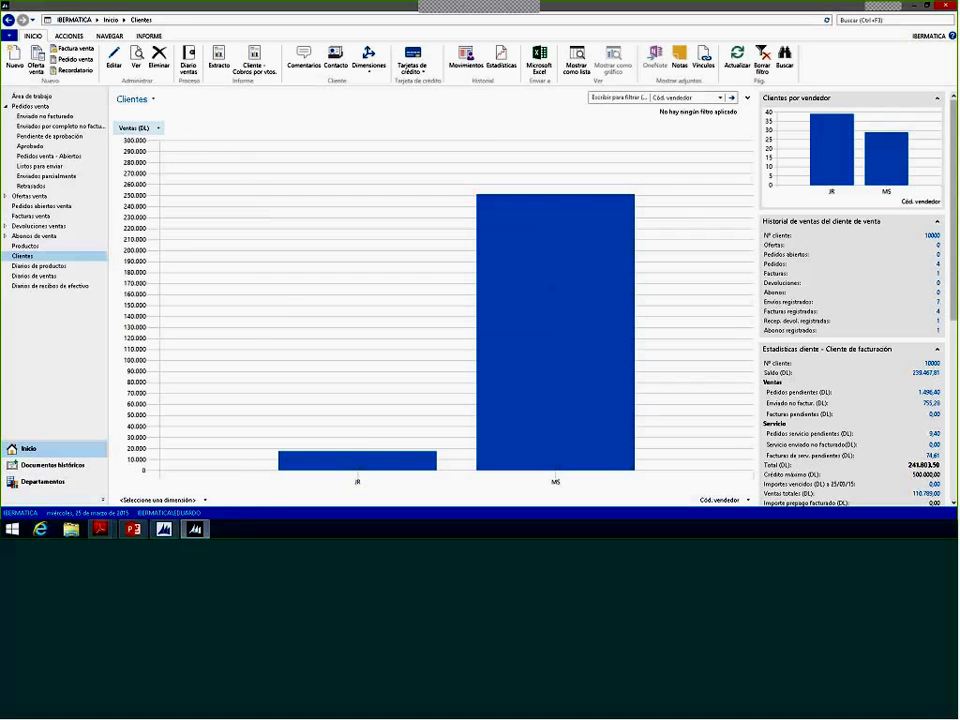
{"action": "left_click", "coordinate": [205, 500]}
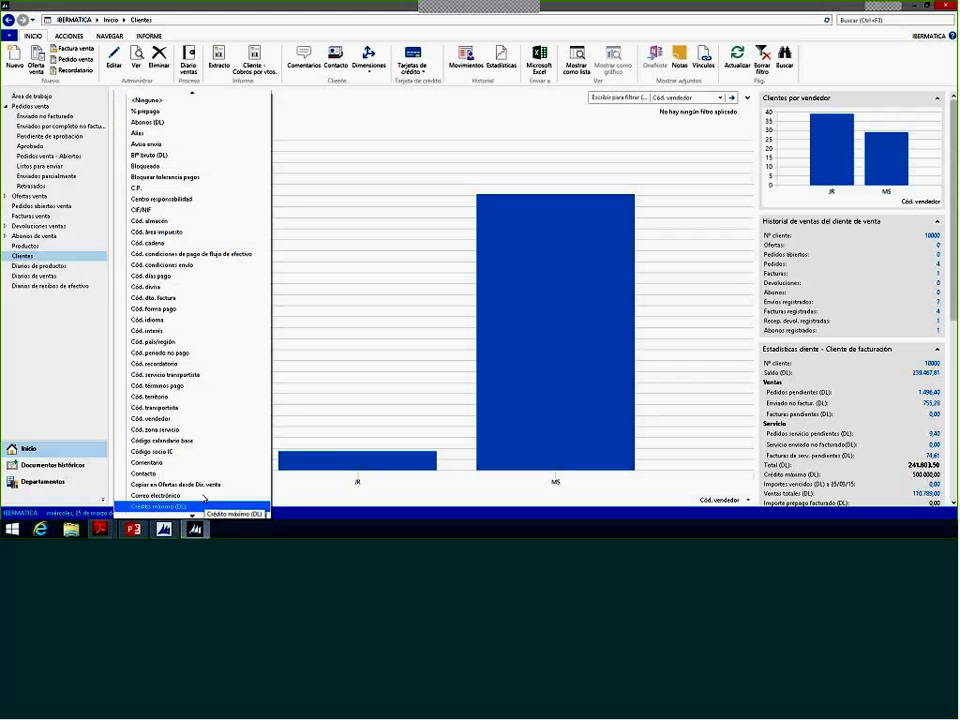
{"action": "left_click", "coordinate": [155, 220]}
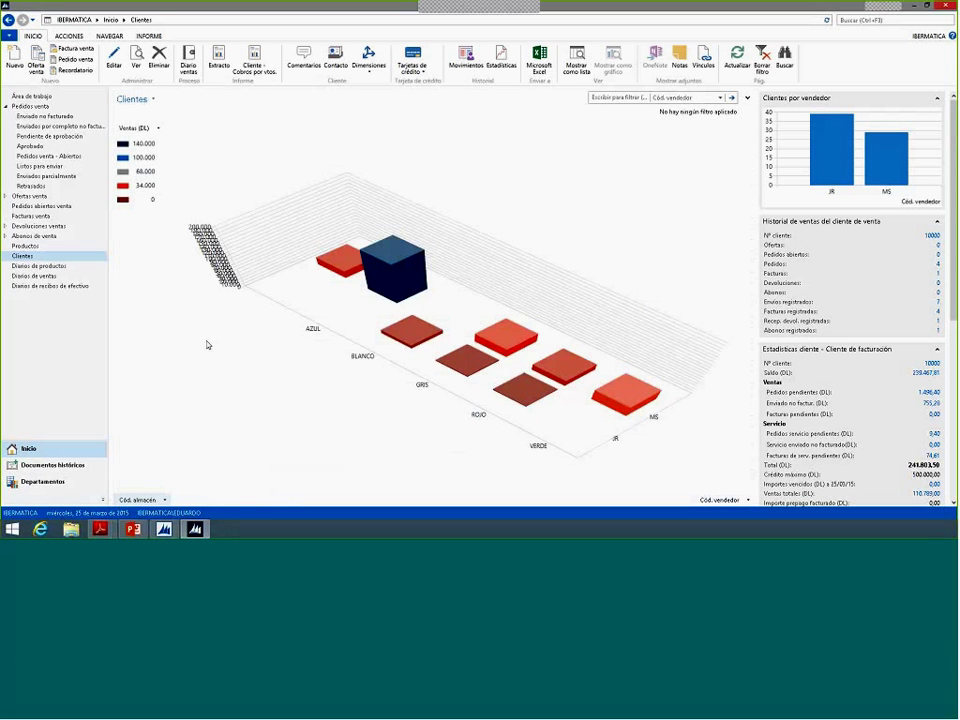
{"action": "mouse_move", "coordinate": [401, 332]}
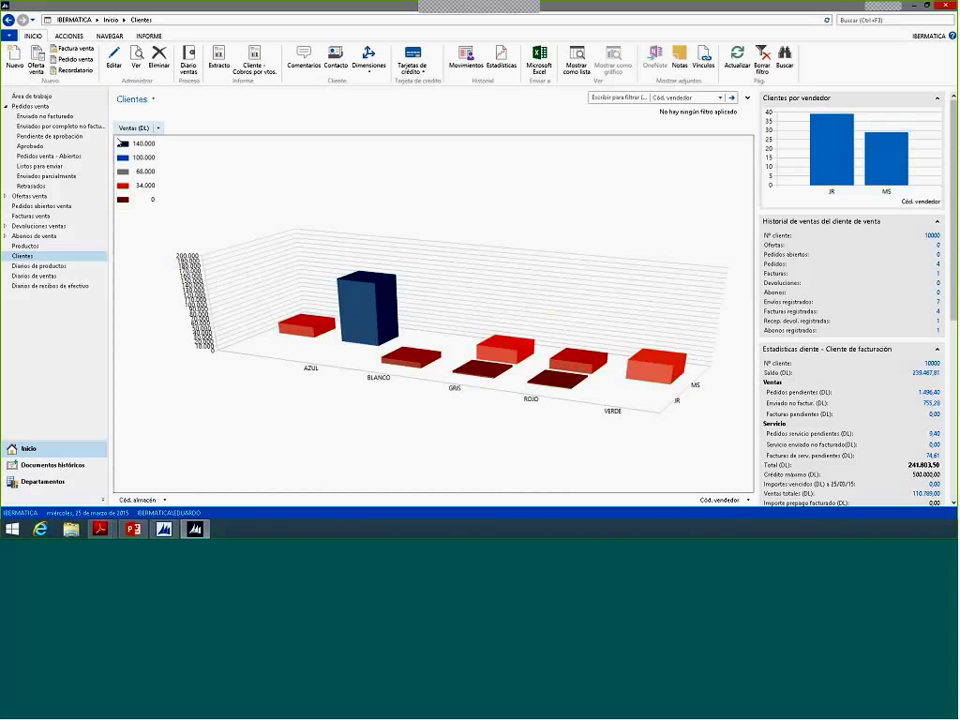
Step: Look over the 3D chart's copy, save-image and print options, and show the customers as a list
{"action": "right_click", "coordinate": [448, 316]}
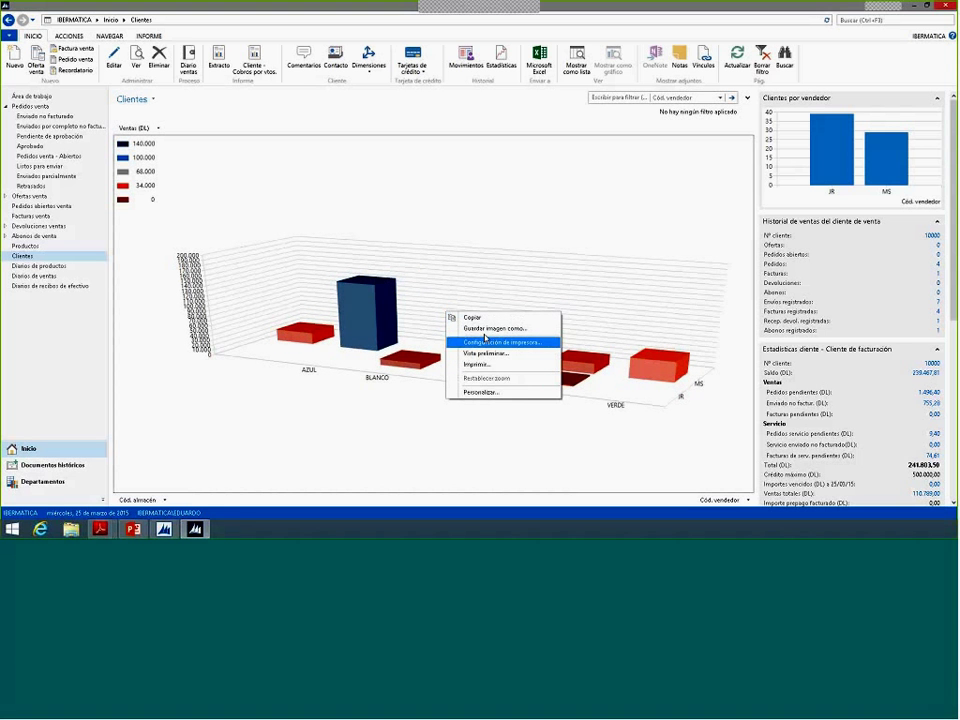
{"action": "left_click", "coordinate": [485, 341]}
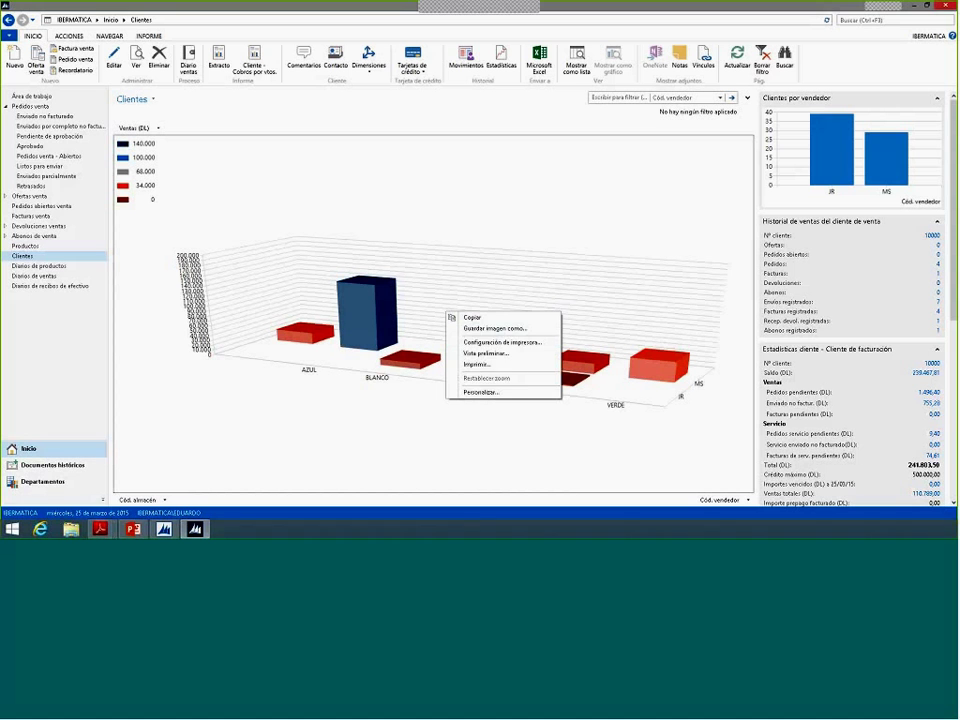
{"action": "left_click", "coordinate": [264, 422]}
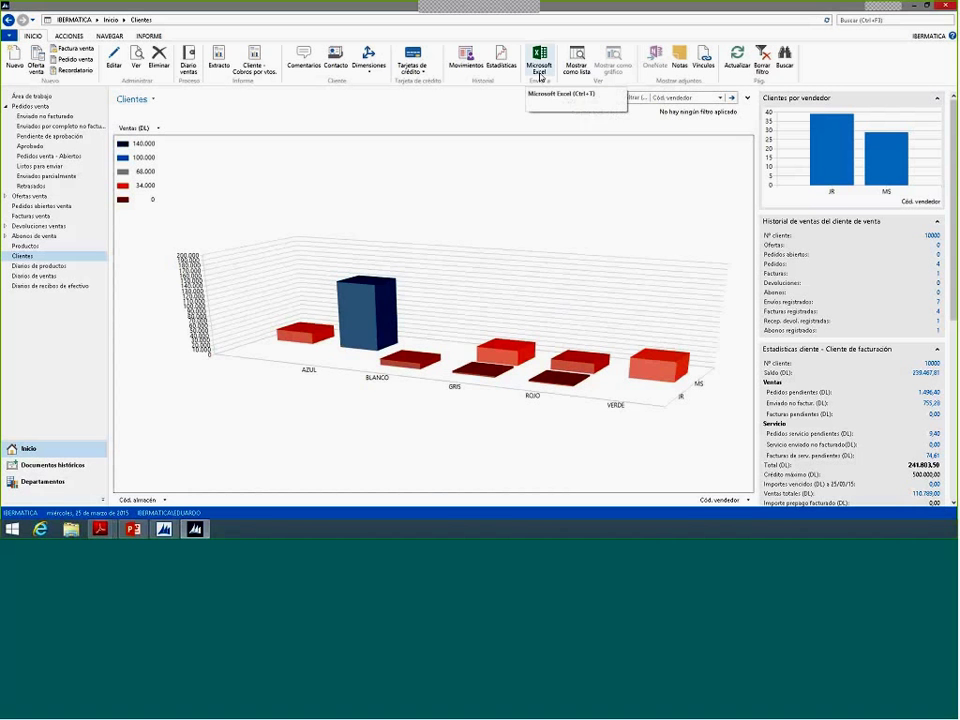
{"action": "left_click", "coordinate": [576, 63]}
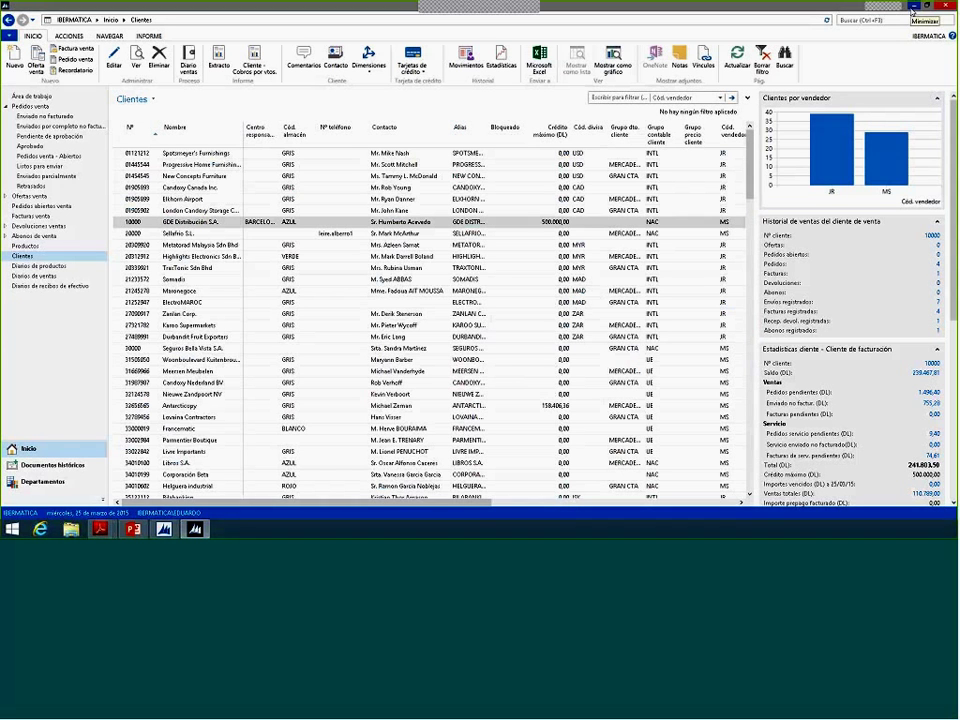
Step: Switch to the PowerPoint agenda, highlight item 5 about charts in Task Pages, and return to Dynamics NAV
{"action": "left_click", "coordinate": [135, 530]}
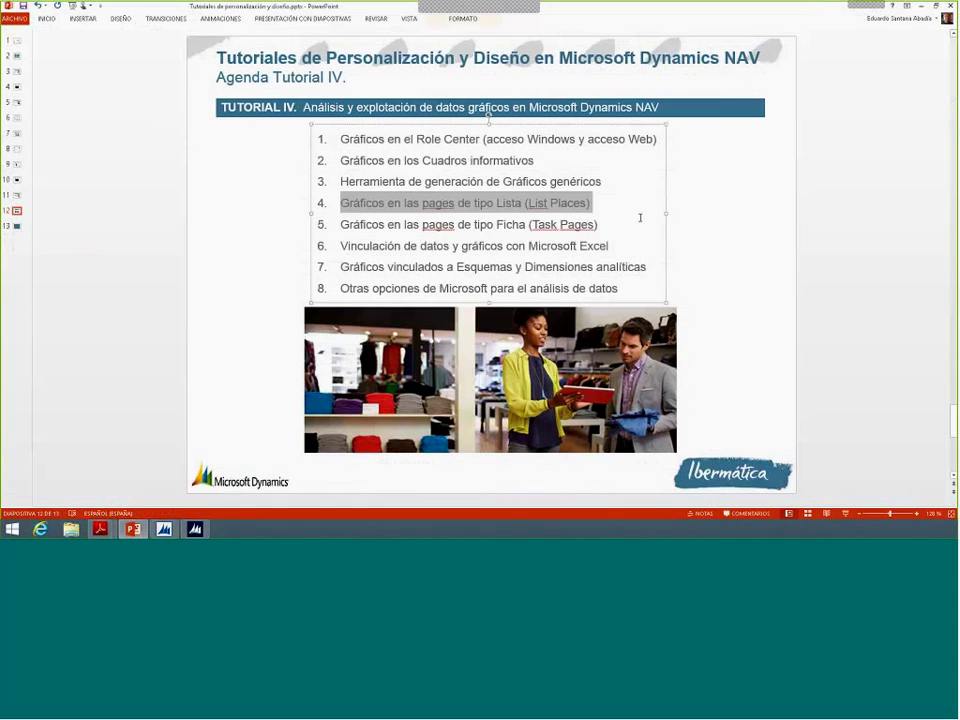
{"action": "left_click_drag", "start_coordinate": [640, 217], "coordinate": [340, 226]}
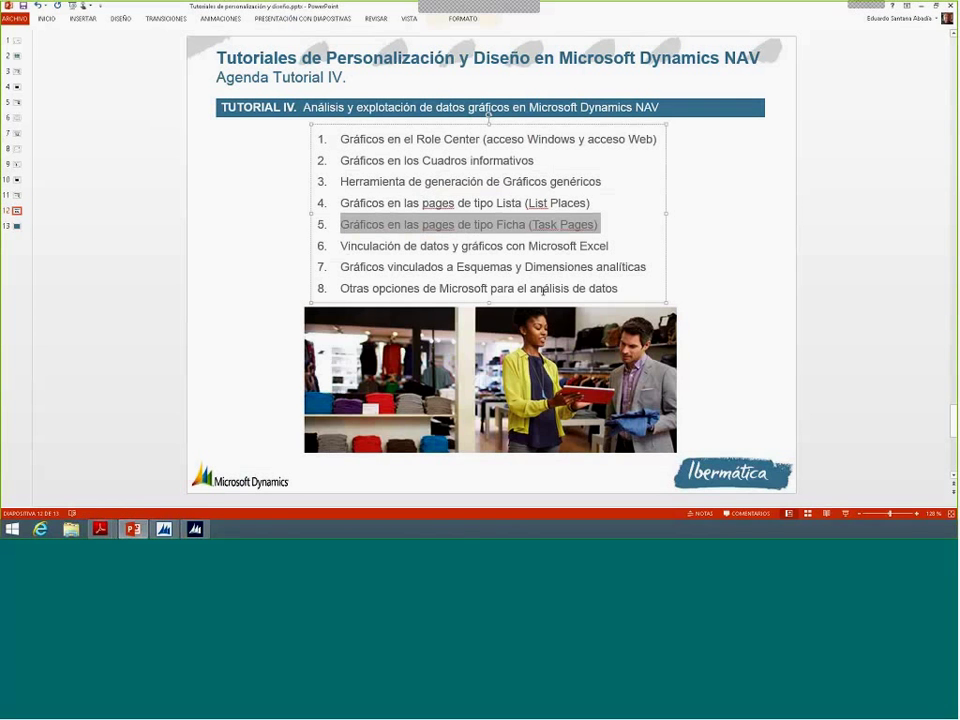
{"action": "left_click", "coordinate": [921, 6]}
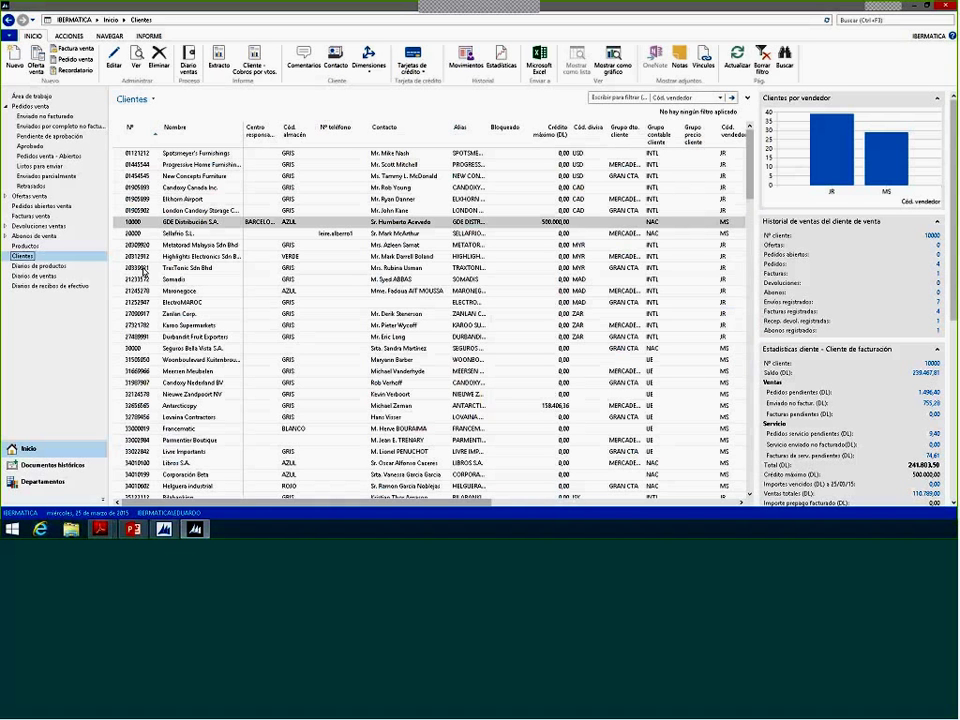
Step: Search for "perfil" and open the Perfiles list from the application configuration
{"action": "type", "text": "peri"}
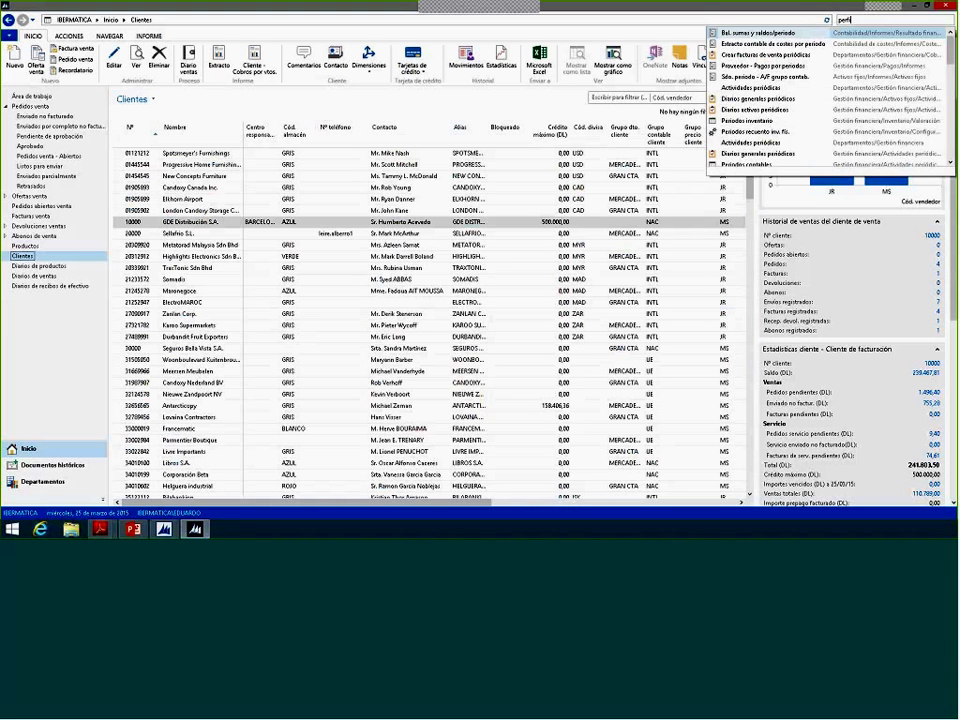
{"action": "key", "text": "BackSpace"}
{"action": "type", "text": "fil"}
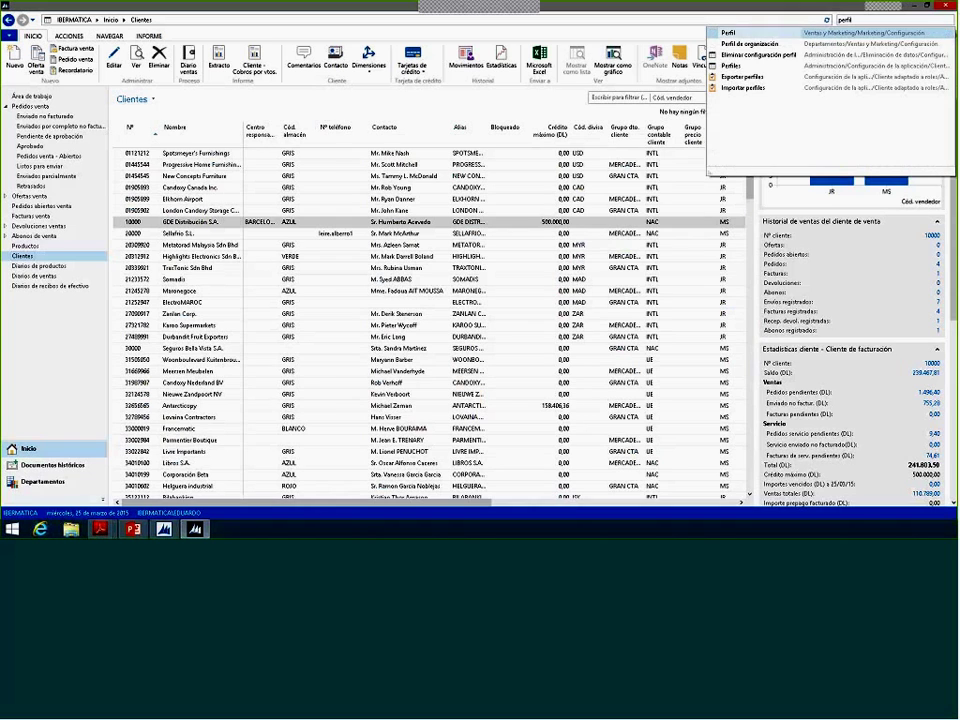
{"action": "left_click", "coordinate": [731, 65]}
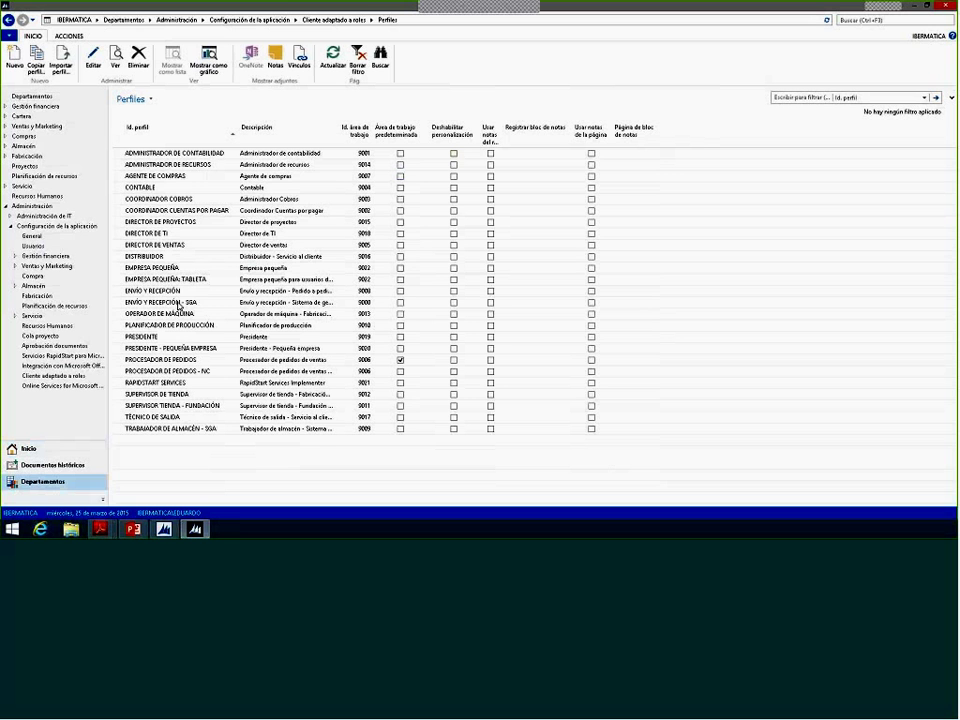
Step: Open the EMPRESA PEQUEÑA profile card, make it the default work area, and accept the change
{"action": "left_click", "coordinate": [229, 269]}
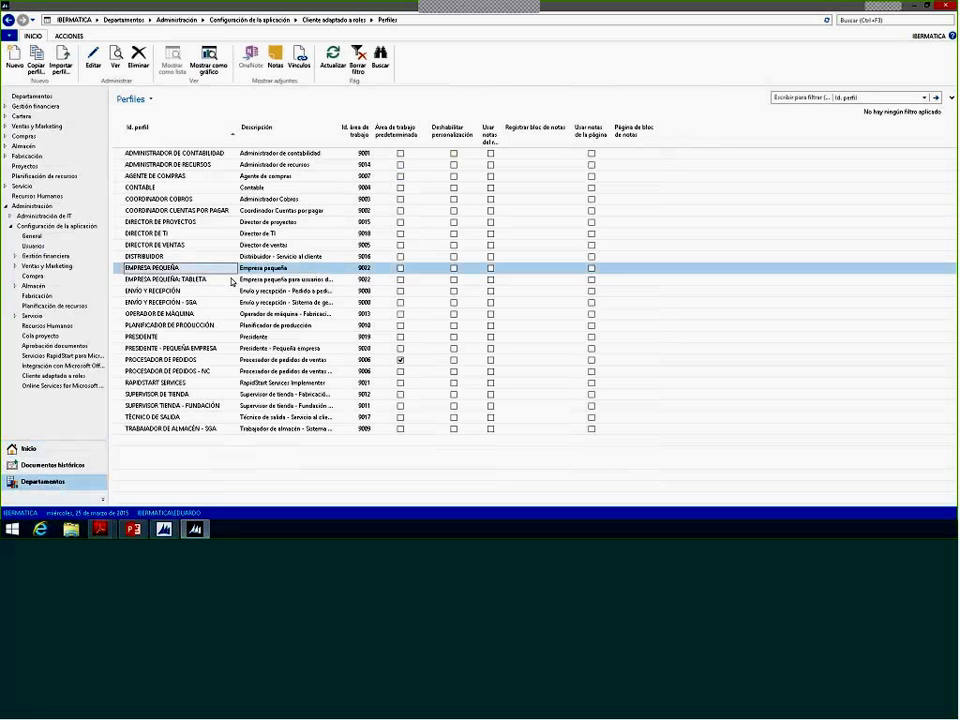
{"action": "left_click", "coordinate": [403, 273]}
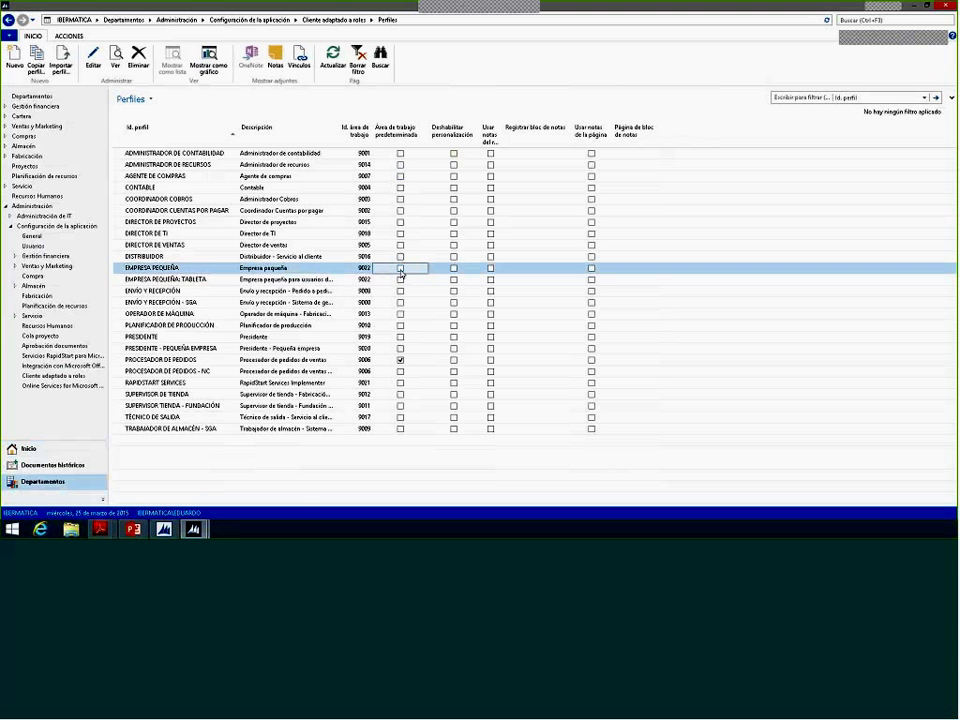
{"action": "mouse_move", "coordinate": [194, 529]}
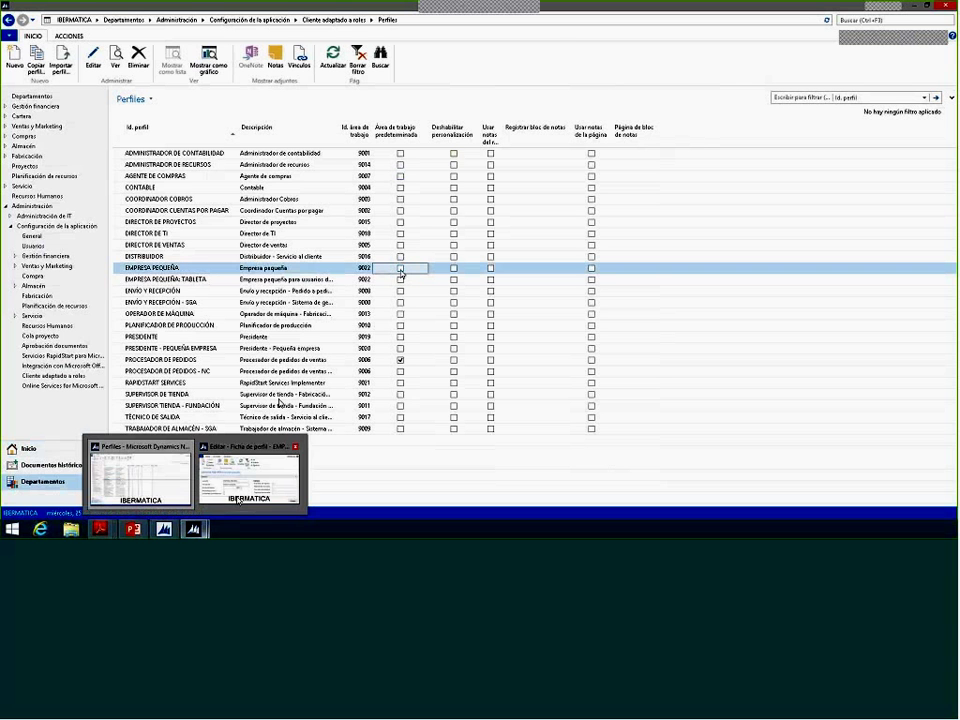
{"action": "left_click", "coordinate": [238, 500]}
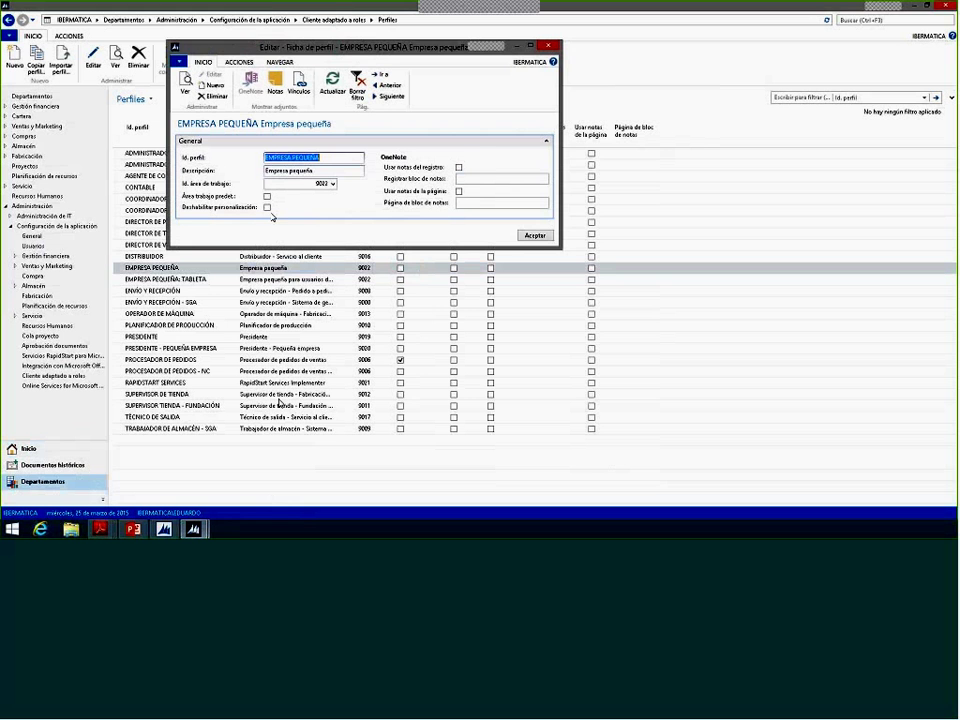
{"action": "left_click", "coordinate": [267, 196]}
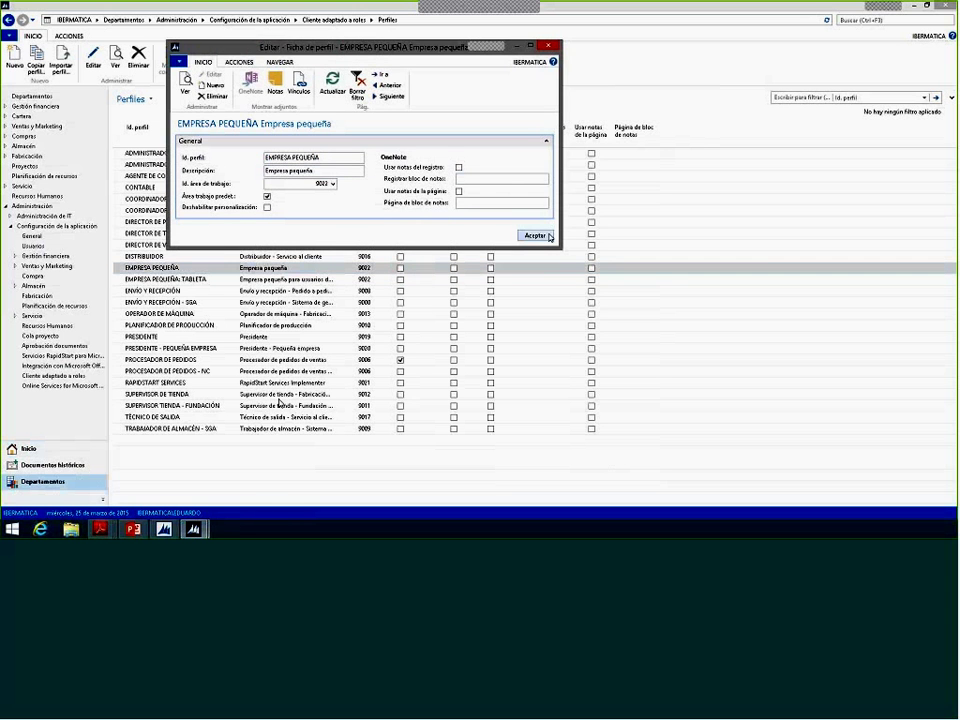
{"action": "left_click", "coordinate": [536, 235]}
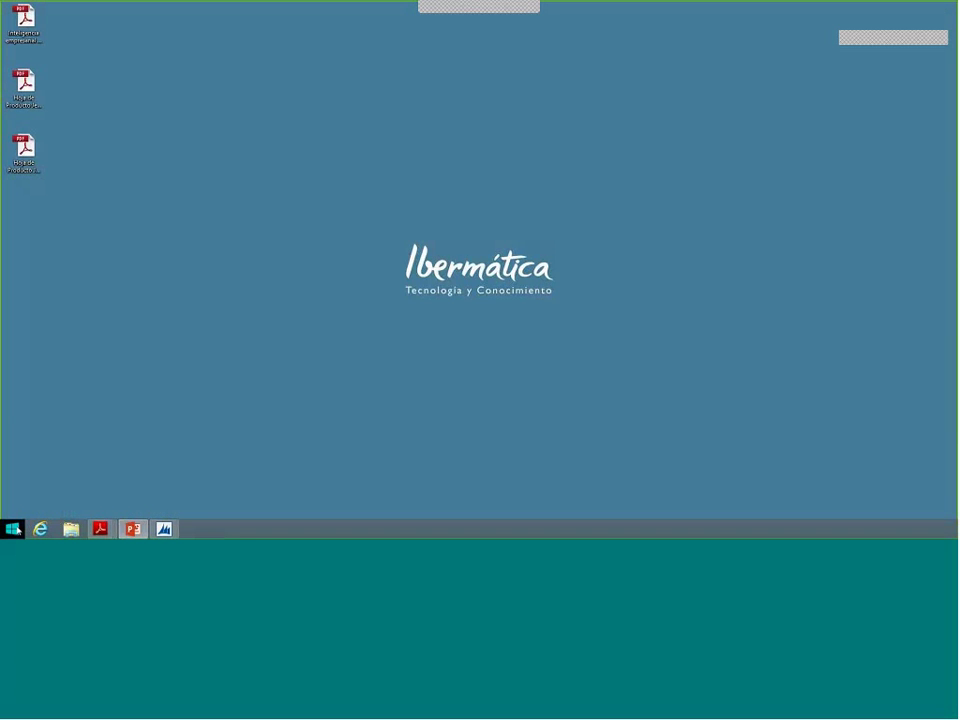
Step: Relaunch Dynamics NAV and browse forward and back through the charts in Indicadores de rendimiento clave
{"action": "left_click", "coordinate": [15, 529]}
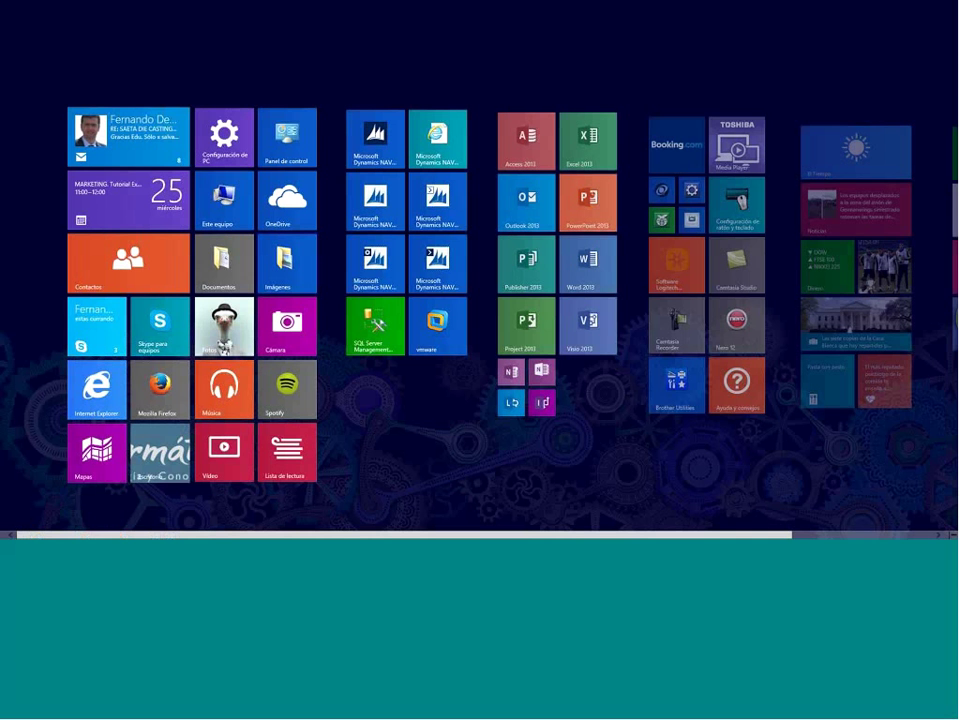
{"action": "left_click", "coordinate": [366, 152]}
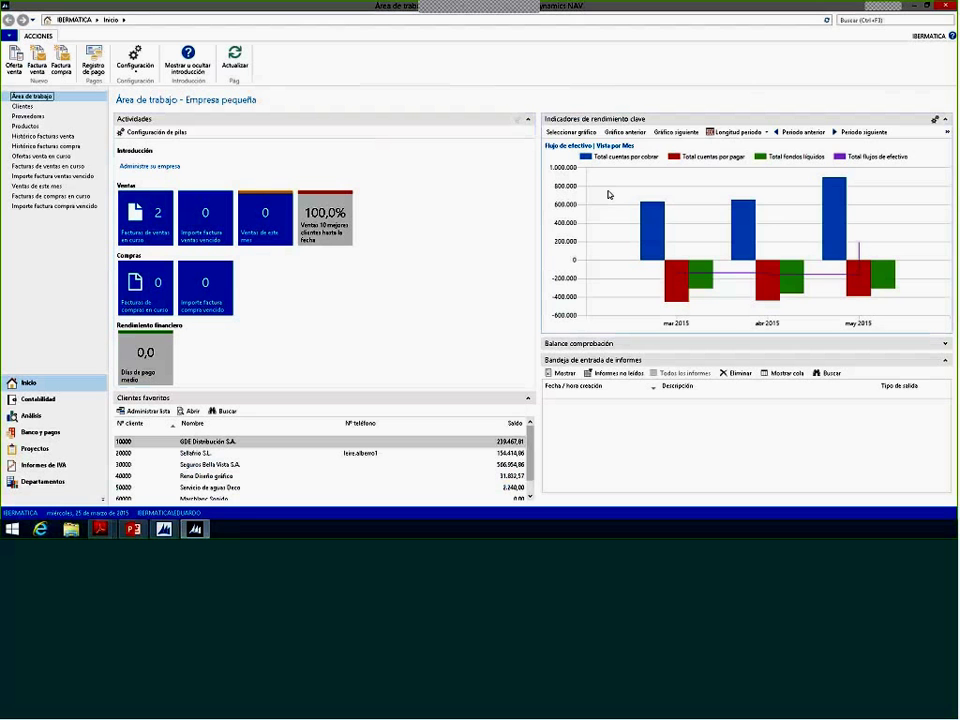
{"action": "left_click", "coordinate": [663, 134]}
{"action": "left_click", "coordinate": [663, 135]}
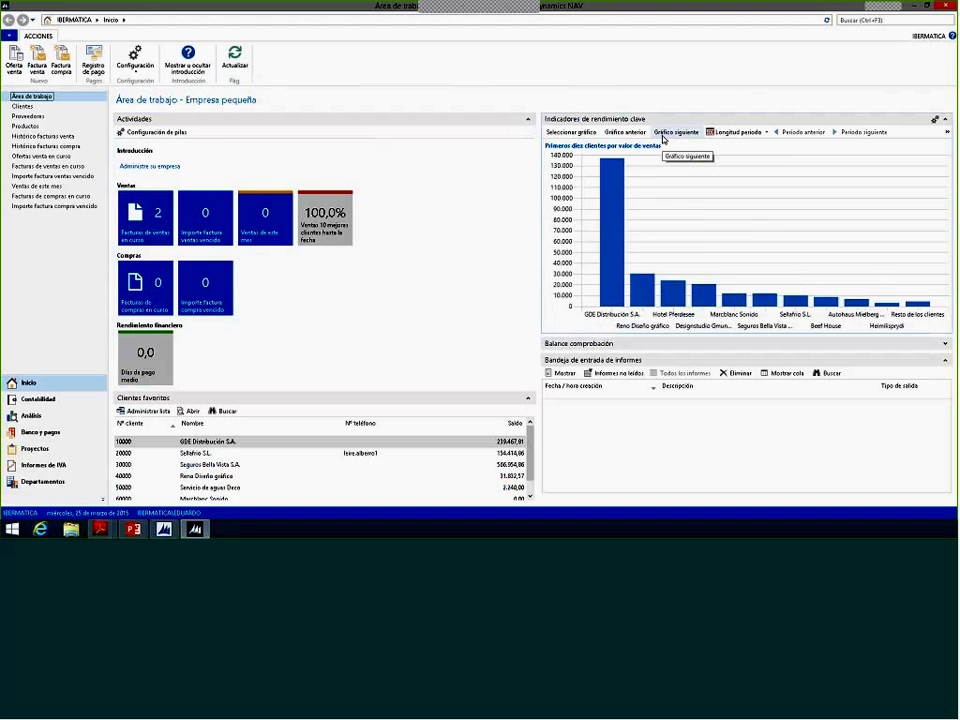
{"action": "left_click", "coordinate": [663, 135]}
{"action": "left_click", "coordinate": [622, 133]}
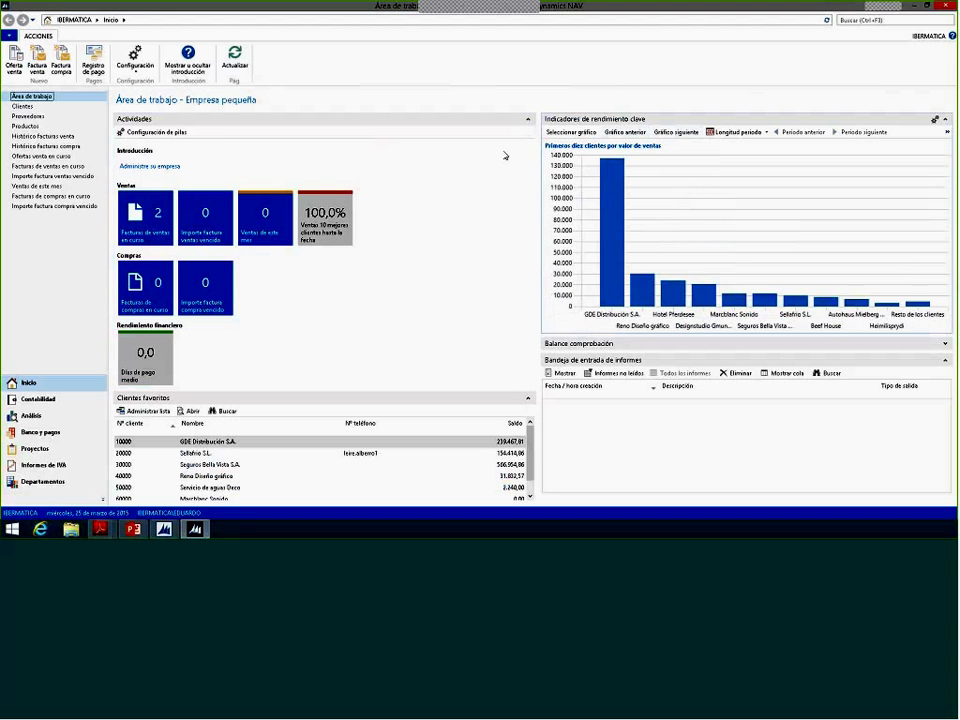
{"action": "left_click", "coordinate": [614, 135]}
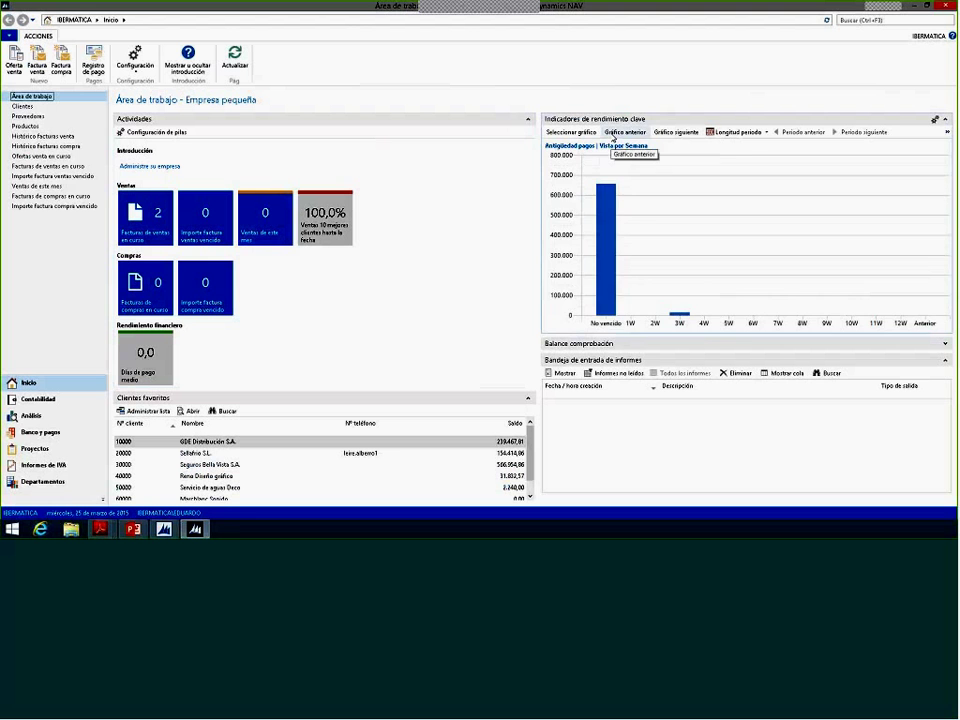
{"action": "left_click", "coordinate": [614, 135]}
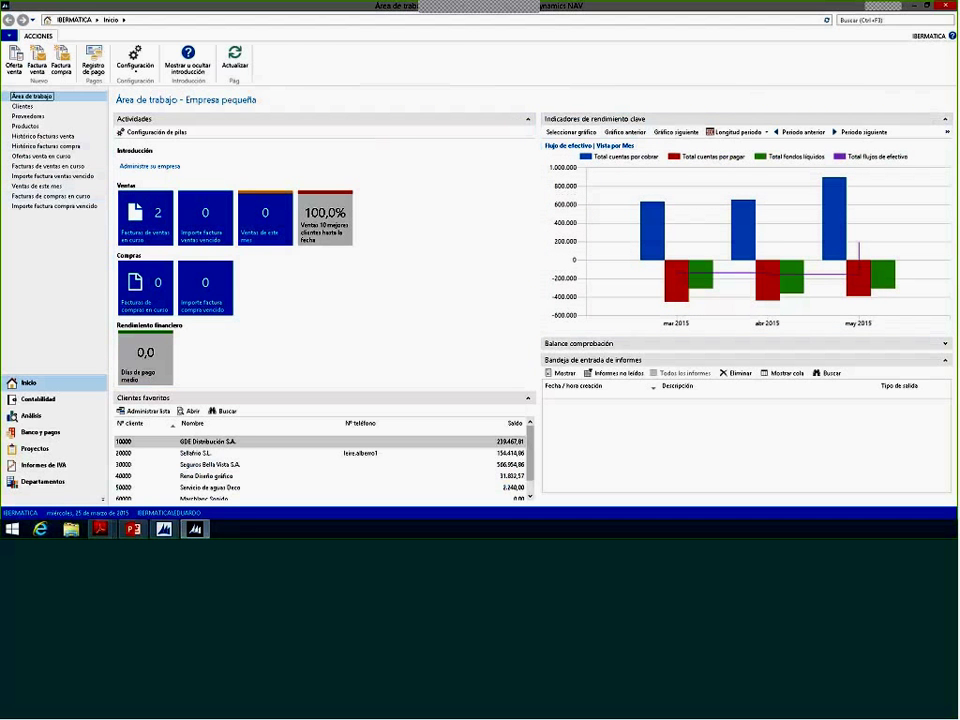
Step: Open the GDE Distribución S.A. card from the Clientes list and move to the next customer
{"action": "left_click", "coordinate": [23, 106]}
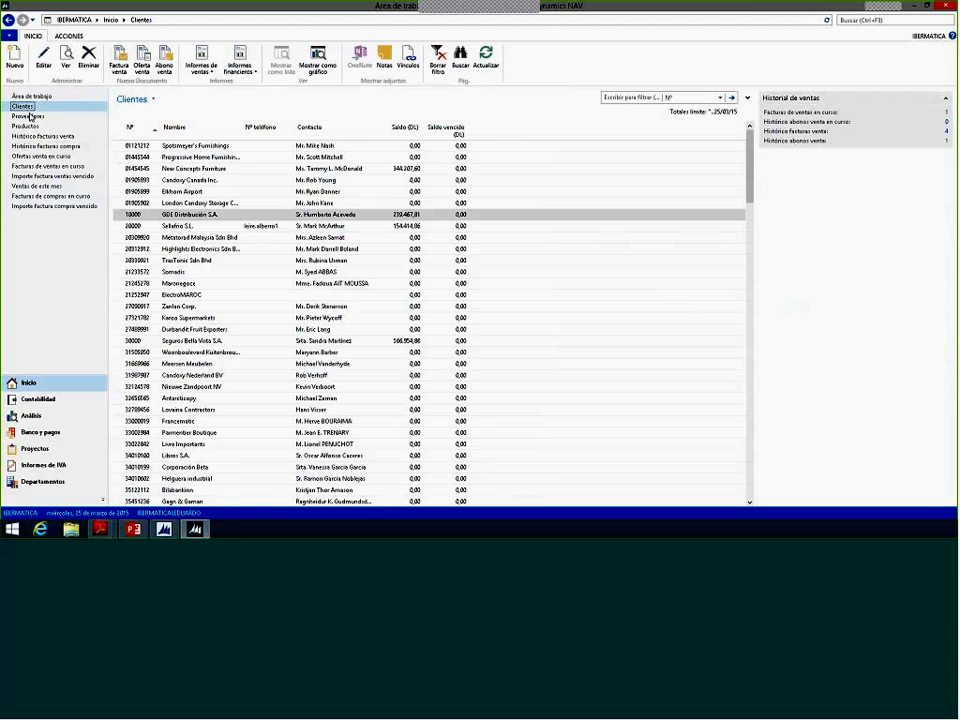
{"action": "double_click", "coordinate": [137, 217]}
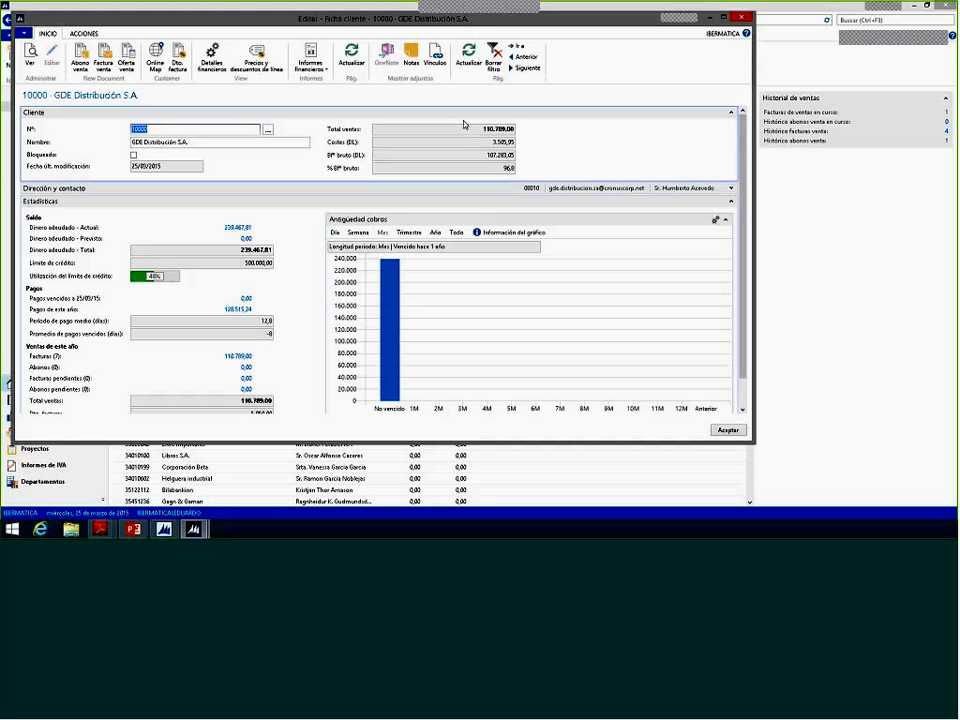
{"action": "left_click", "coordinate": [522, 68]}
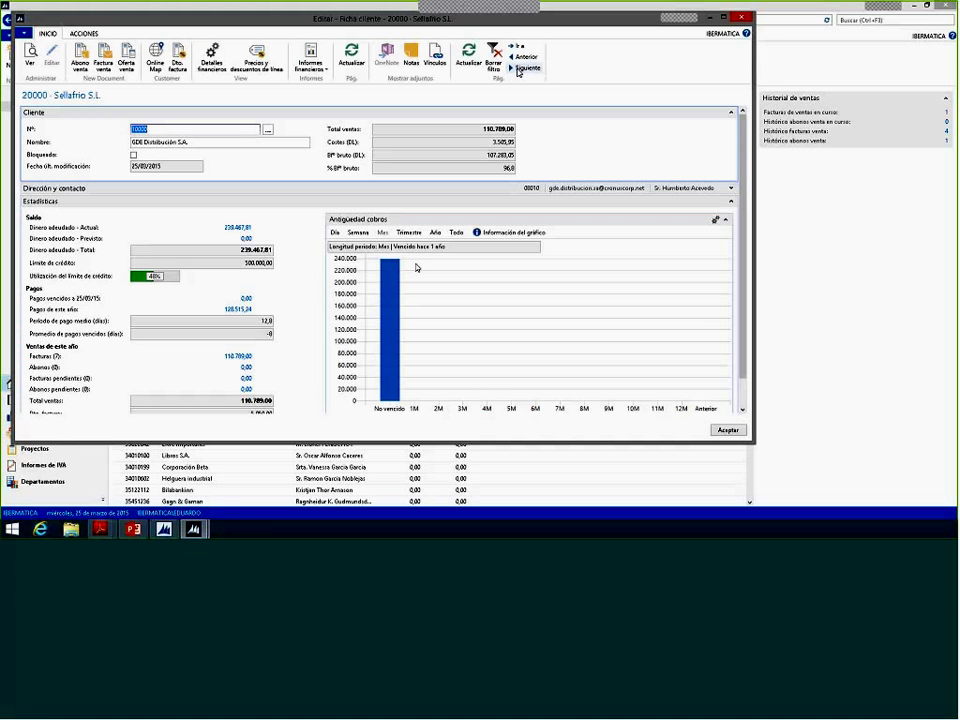
Step: View the customer card's Antigüedad cobros chart by Trimestre and Año, and return it to Trimestre
{"action": "left_click", "coordinate": [407, 233]}
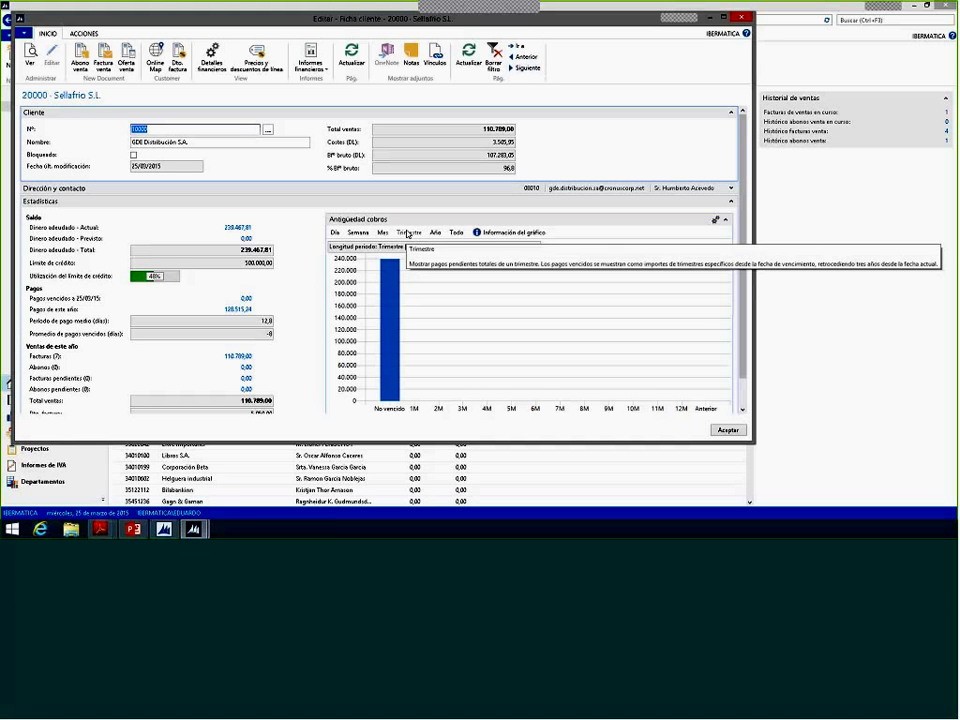
{"action": "left_click", "coordinate": [435, 232]}
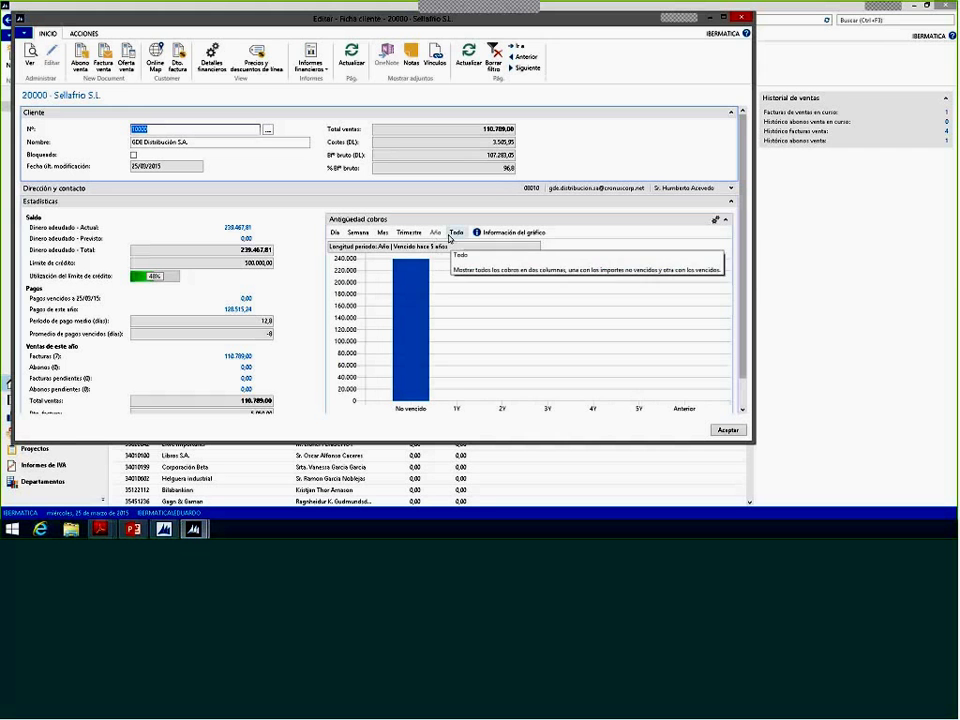
{"action": "left_click", "coordinate": [405, 233]}
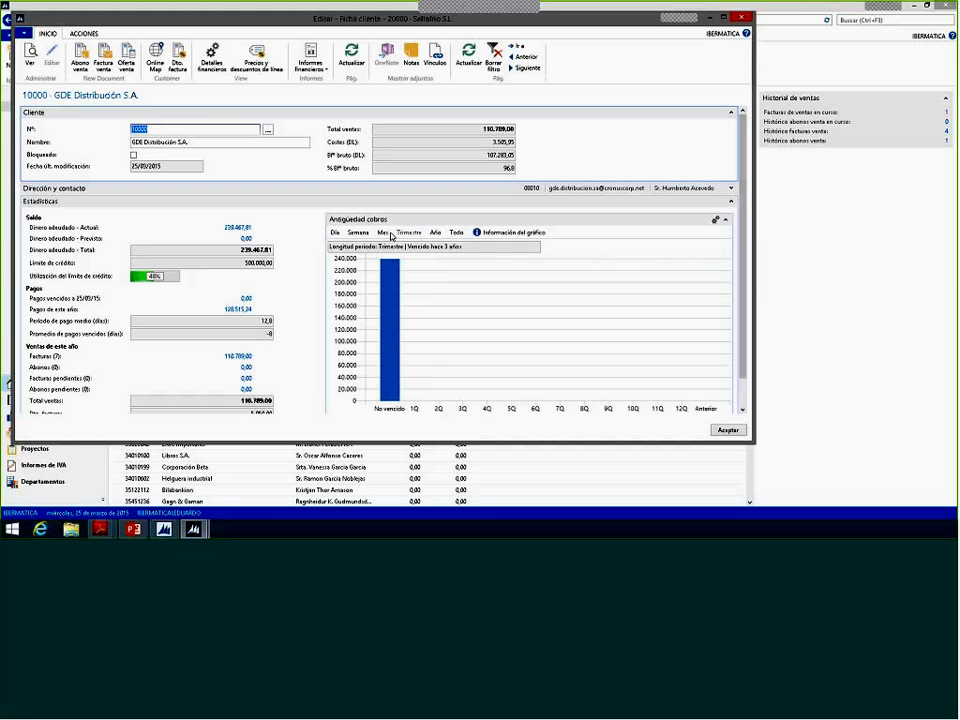
Step: Group the customer's Antigüedad cobros chart by week and open the page information of the customer card
{"action": "left_click", "coordinate": [385, 233]}
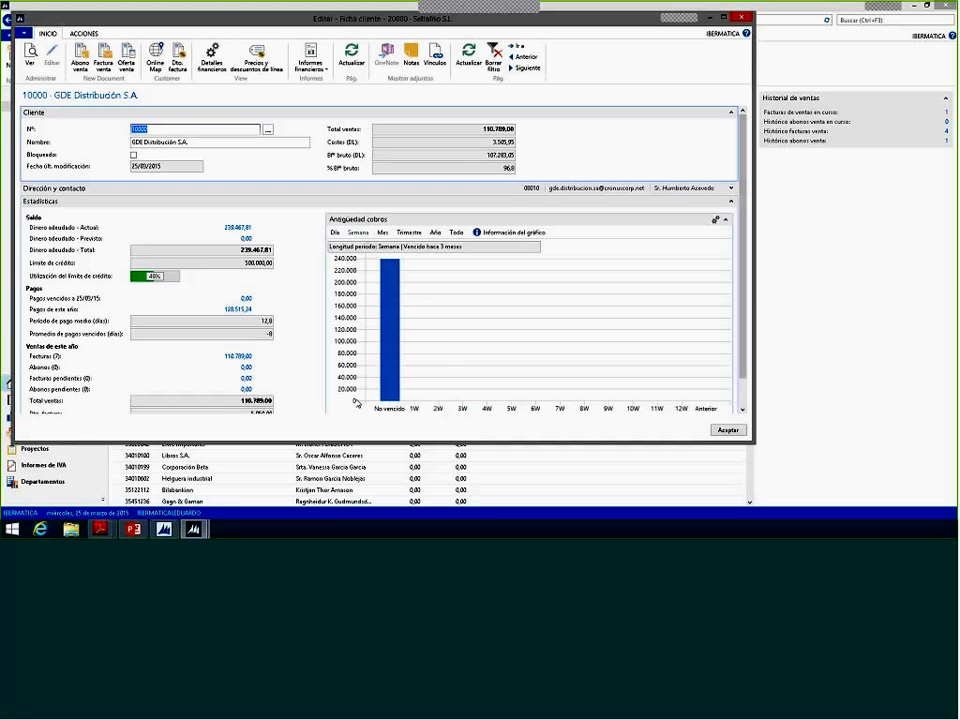
{"action": "left_click", "coordinate": [358, 232]}
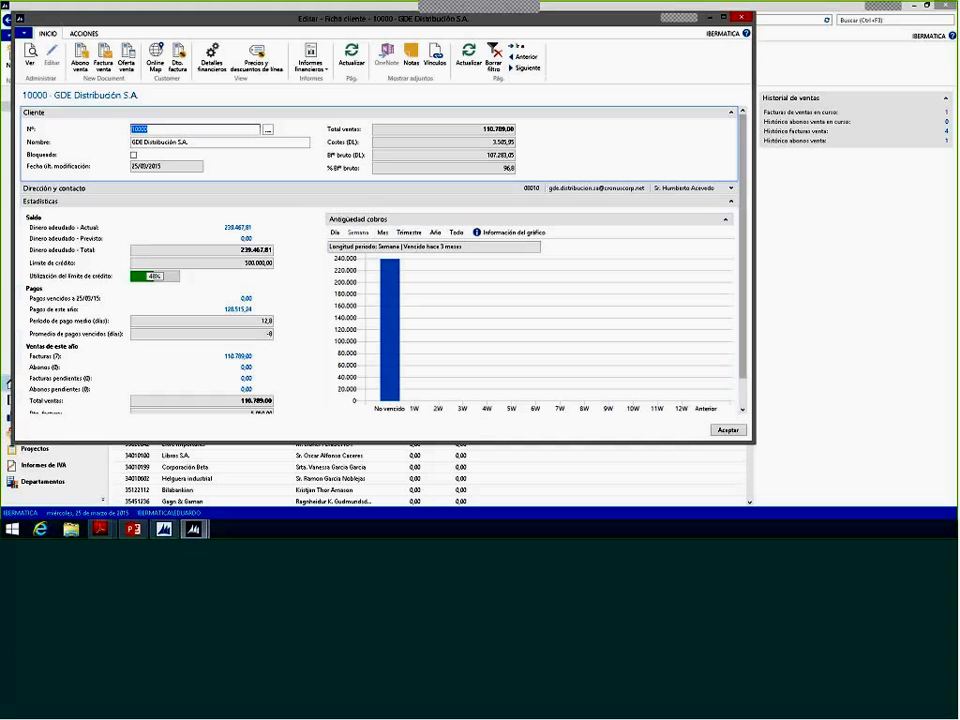
{"action": "left_click", "coordinate": [22, 33]}
{"action": "mouse_move", "coordinate": [44, 92]}
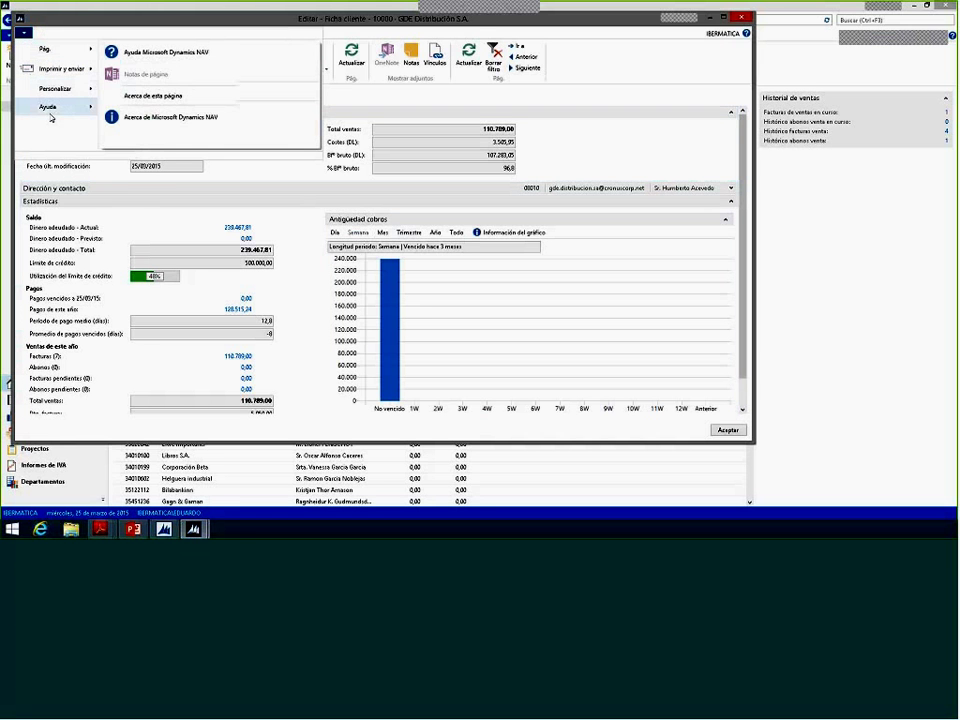
{"action": "left_click", "coordinate": [183, 100]}
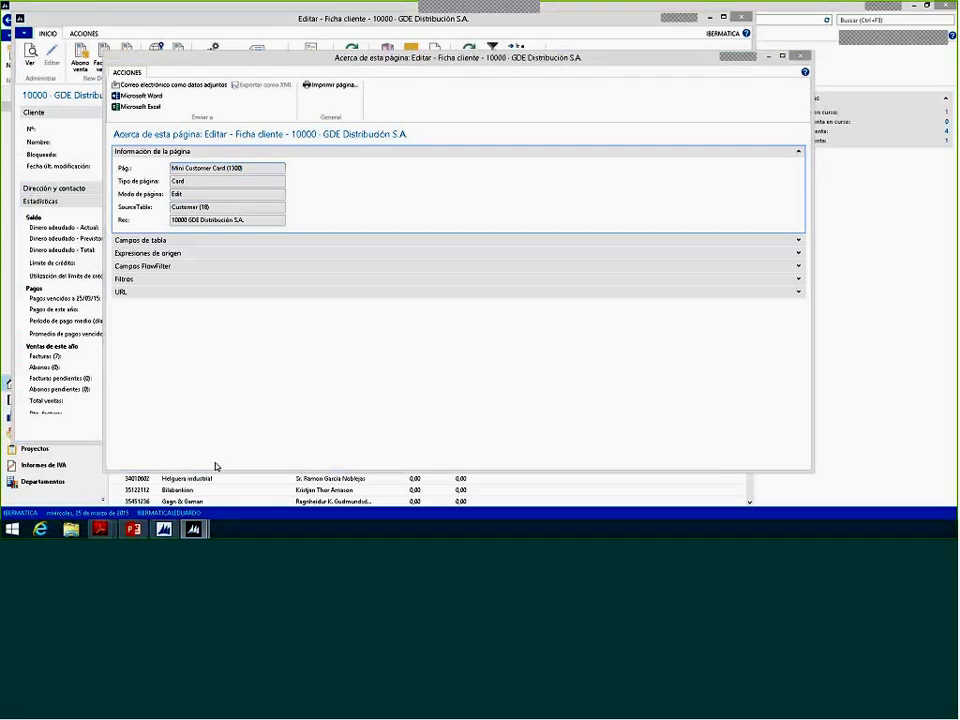
Step: Switch to the Dynamics NAV Development Environment and find page 1300, Mini Customer Card, among the page objects
{"action": "key", "text": "alt+Tab"}
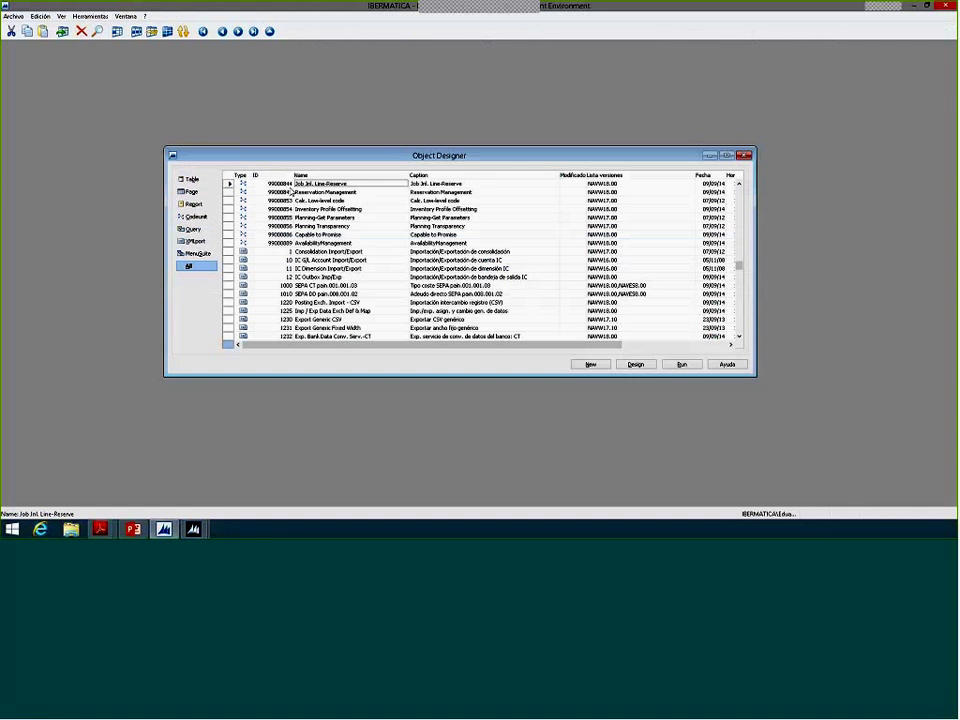
{"action": "left_click", "coordinate": [194, 192]}
{"action": "left_click", "coordinate": [283, 192]}
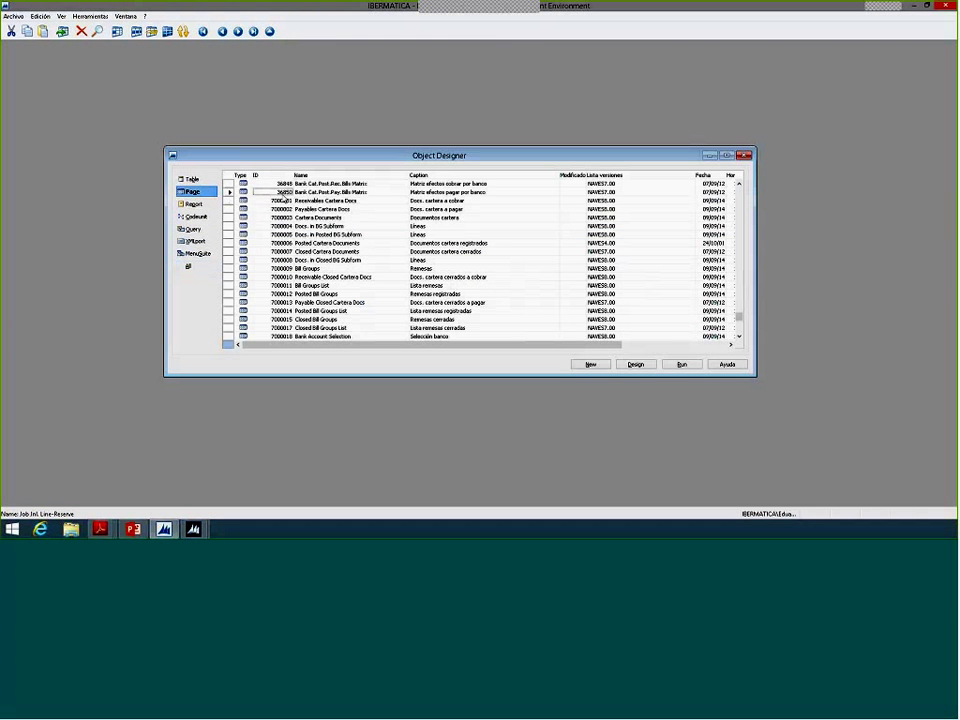
{"action": "key", "text": "ctrl+f"}
{"action": "type", "text": "1300"}
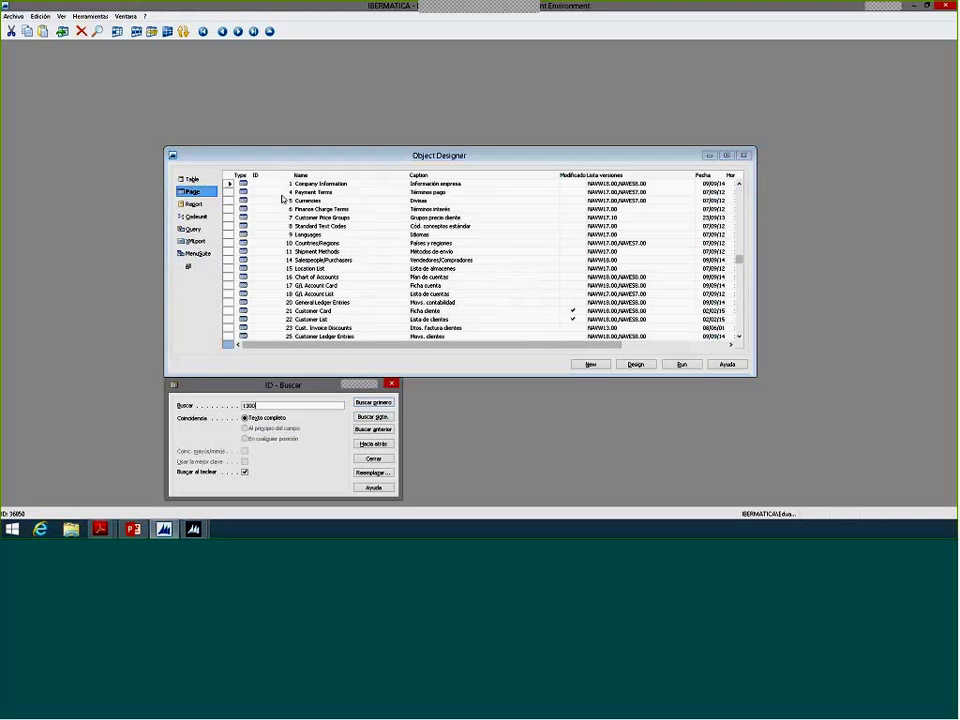
{"action": "left_click", "coordinate": [329, 184]}
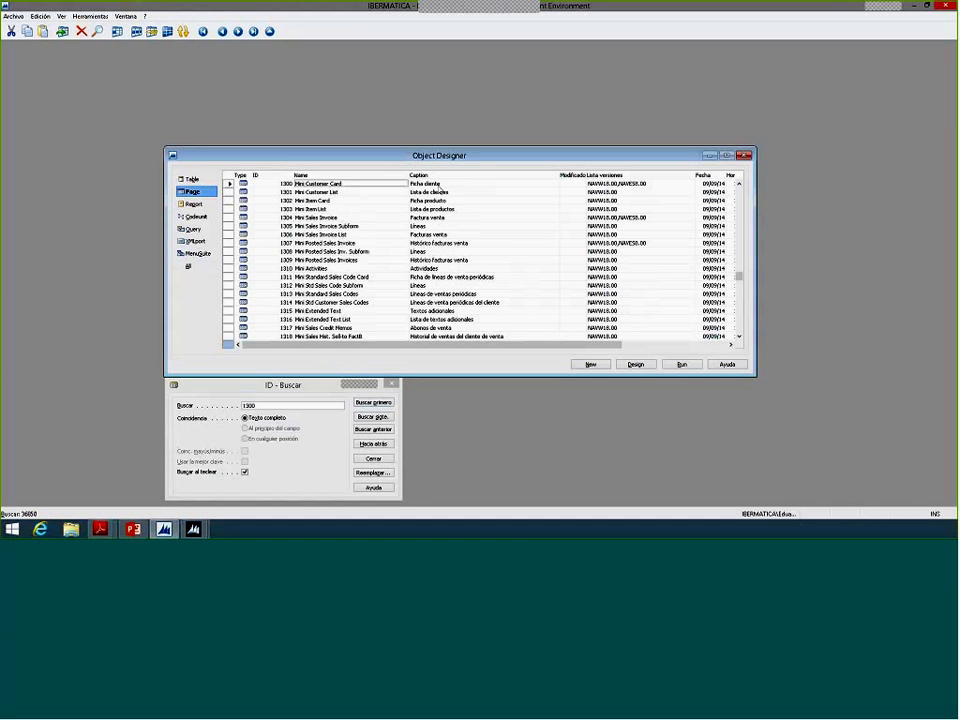
Step: Inspect page 1300 in the Page Designer, close it with the search dialog, and return to the Dynamics NAV client
{"action": "left_click", "coordinate": [635, 364]}
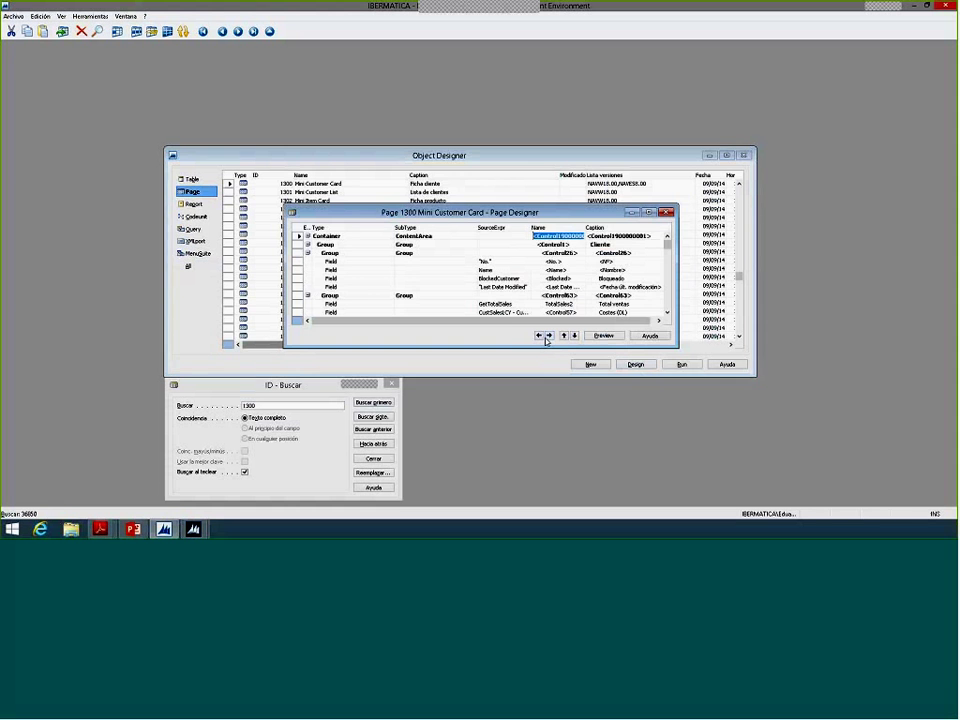
{"action": "left_click", "coordinate": [666, 212]}
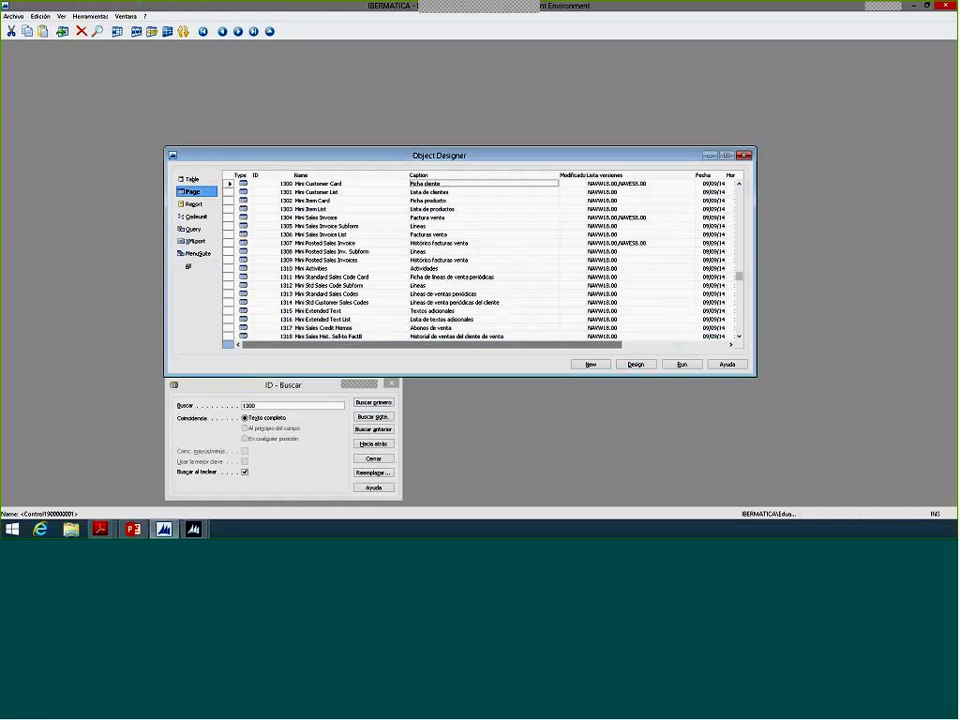
{"action": "left_click", "coordinate": [392, 386]}
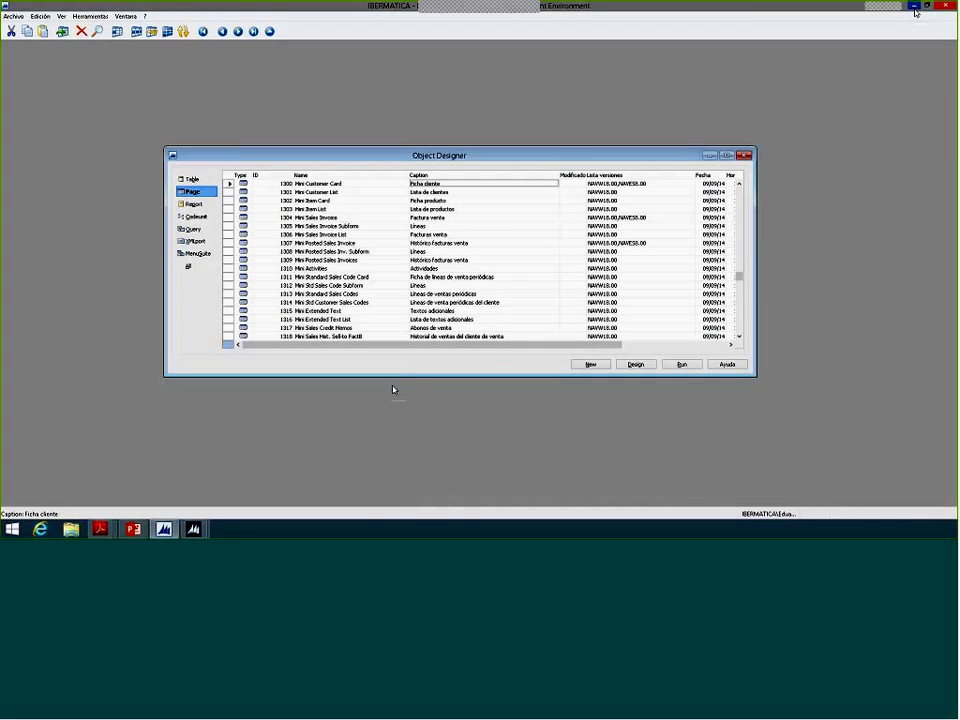
{"action": "left_click", "coordinate": [914, 8]}
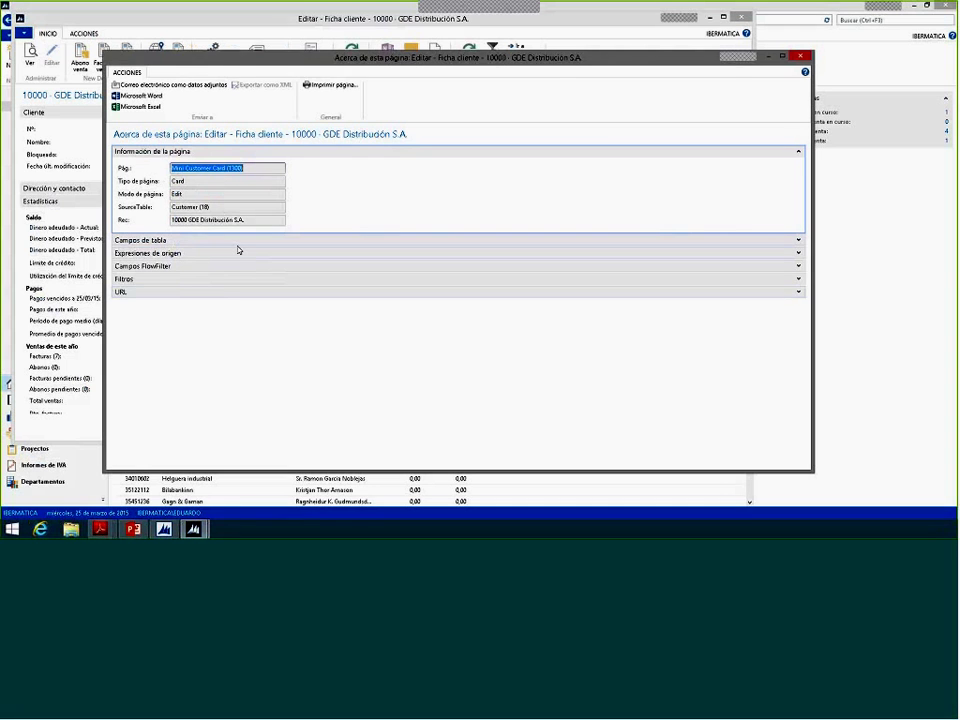
Step: Review the customer table's fields in the page information, then close it and the customer card
{"action": "left_click", "coordinate": [799, 240]}
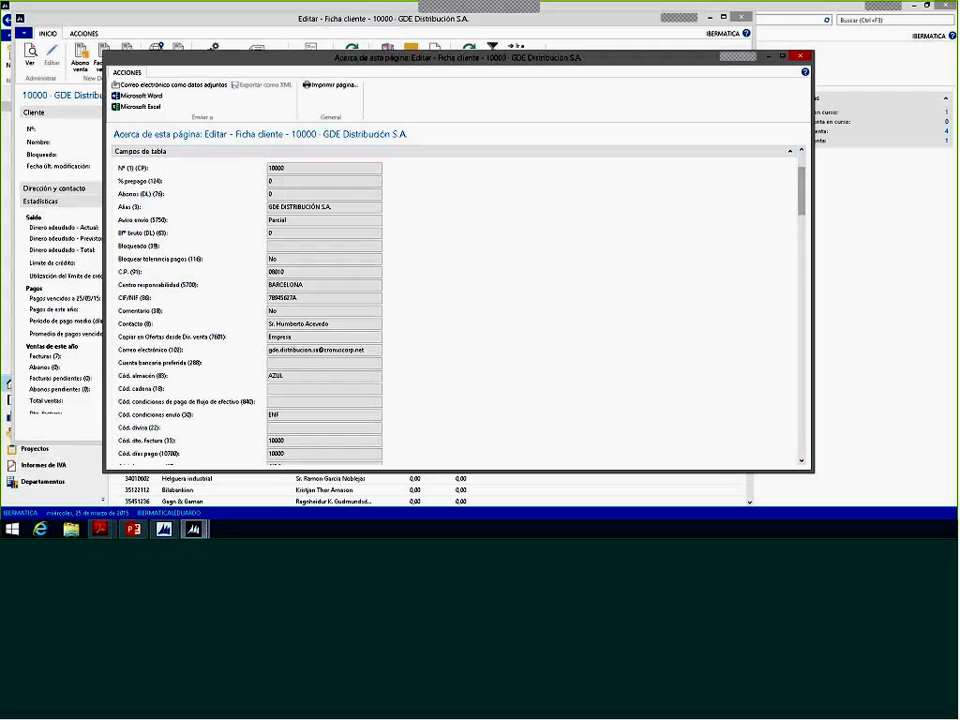
{"action": "key", "text": "Escape"}
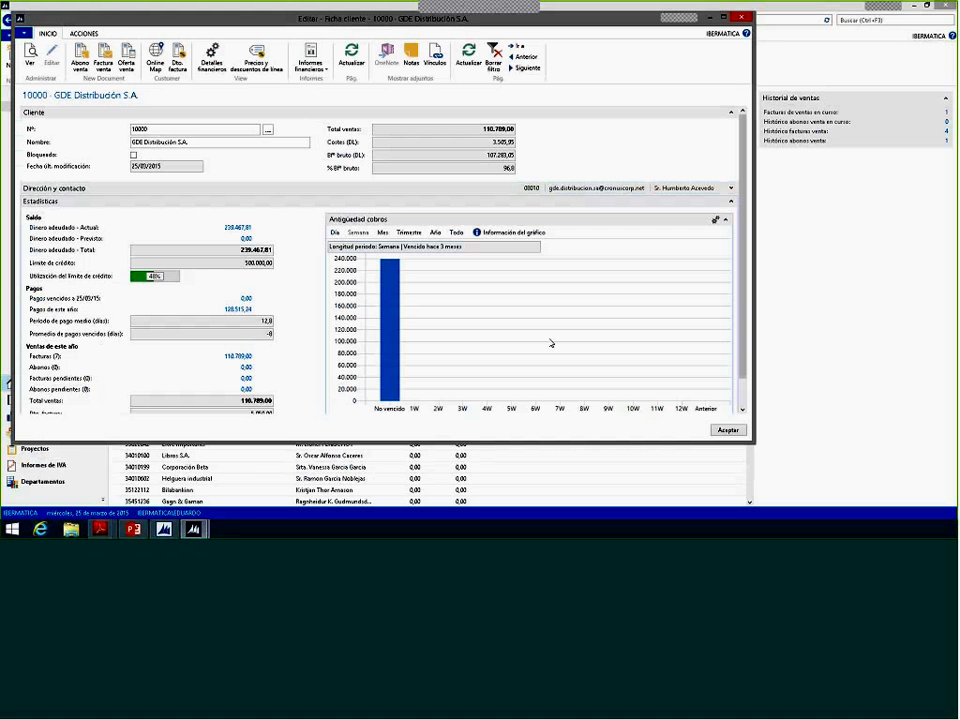
{"action": "left_click", "coordinate": [741, 17]}
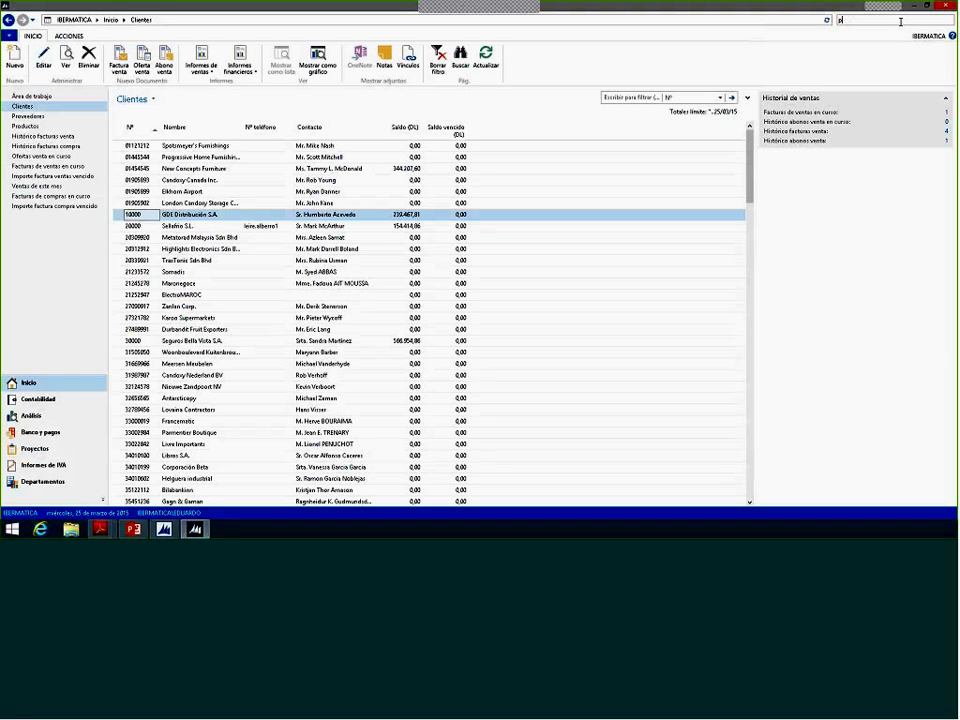
Step: Search the application for "perfil" and open the Perfiles list
{"action": "key", "text": "ctrl+F3"}
{"action": "type", "text": "perio"}
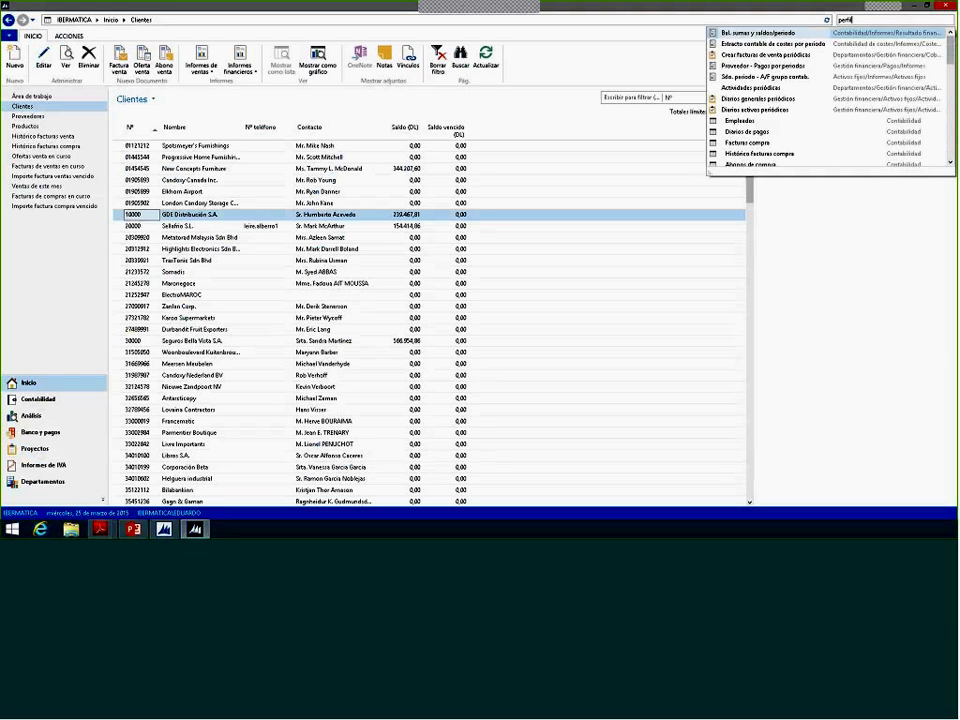
{"action": "key", "text": "BackSpace"}
{"action": "key", "text": "BackSpace"}
{"action": "type", "text": "fil"}
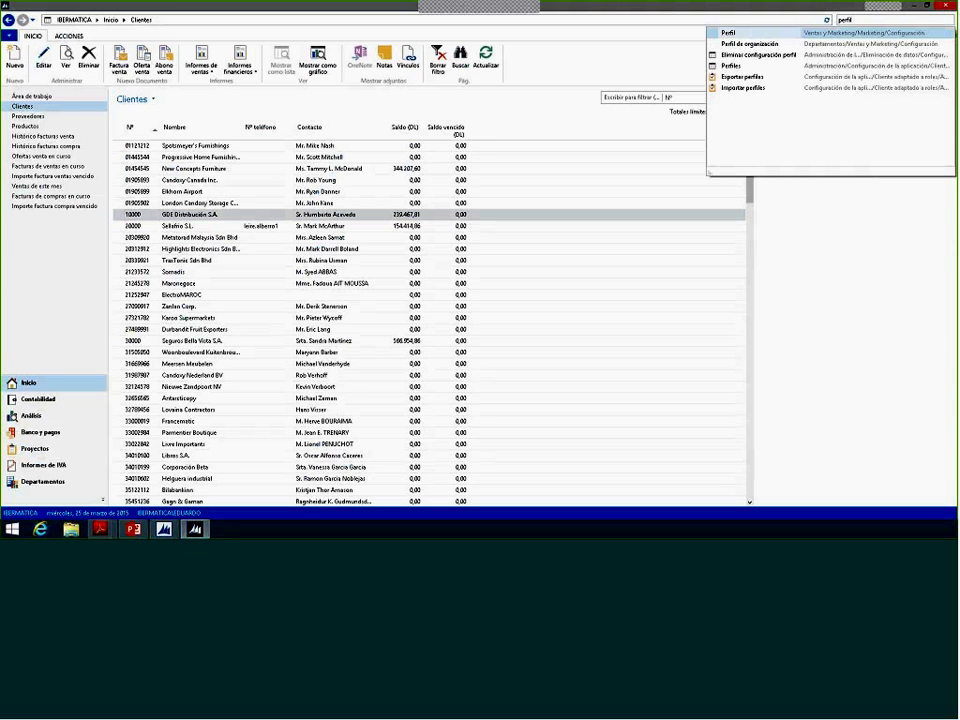
{"action": "left_click", "coordinate": [740, 66]}
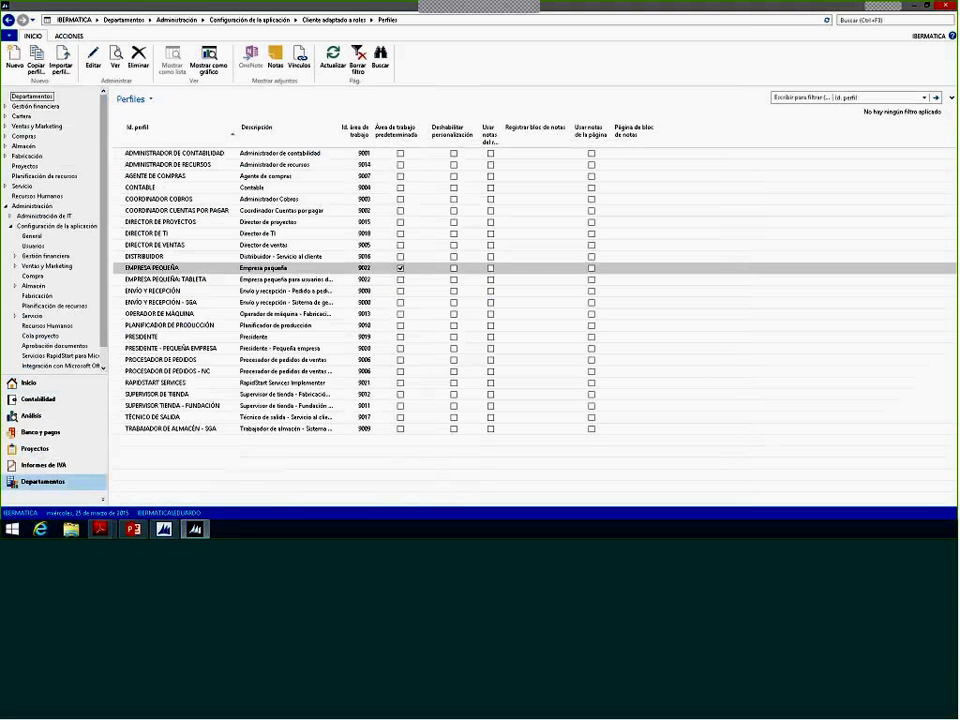
Step: Set the PROCESADOR DE PEDIDOS profile as the default work area and restart the Dynamics NAV client
{"action": "left_click", "coordinate": [400, 360]}
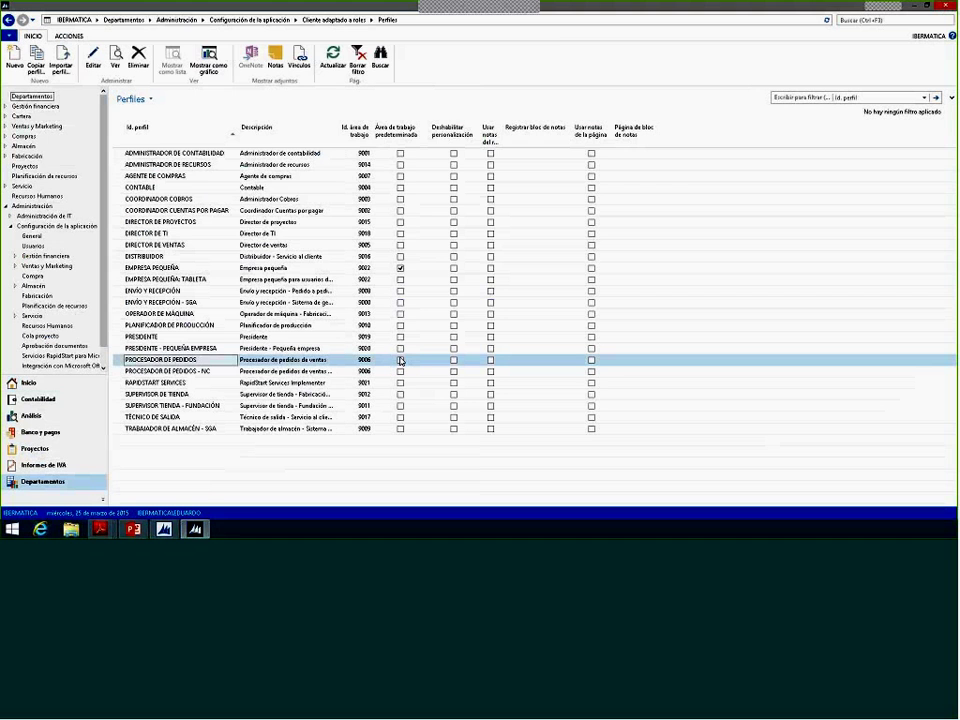
{"action": "double_click", "coordinate": [400, 360]}
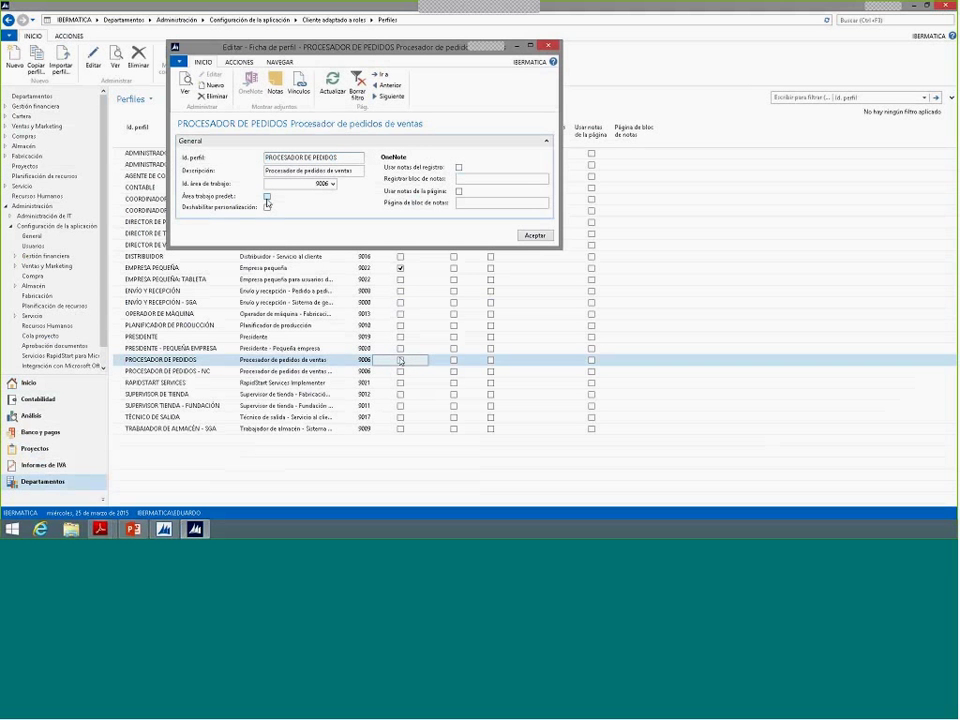
{"action": "left_click", "coordinate": [548, 46]}
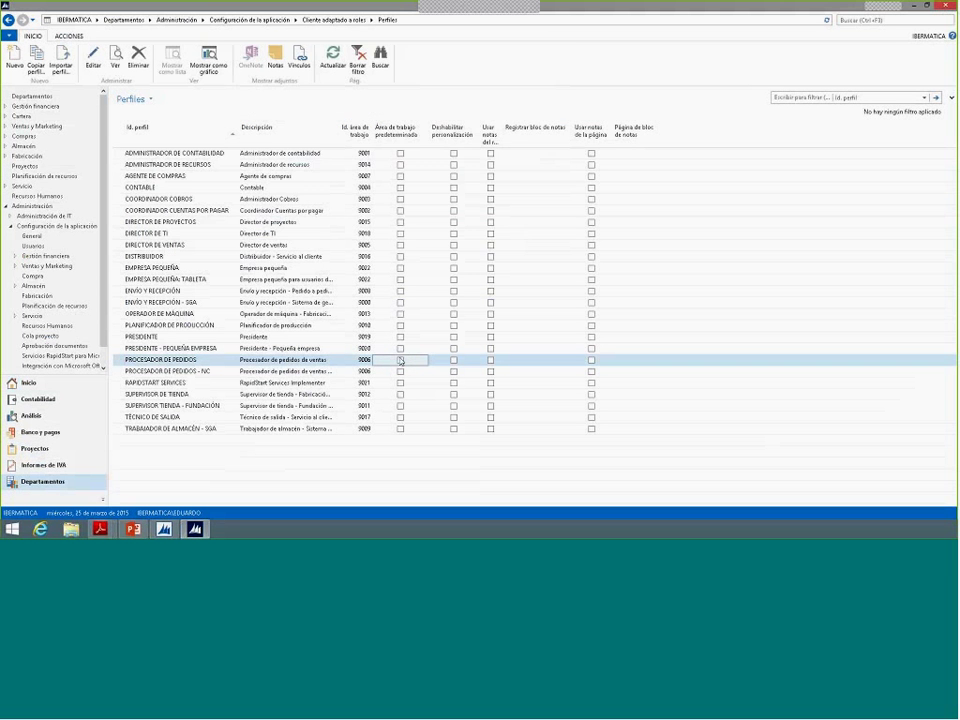
{"action": "left_click", "coordinate": [940, 7]}
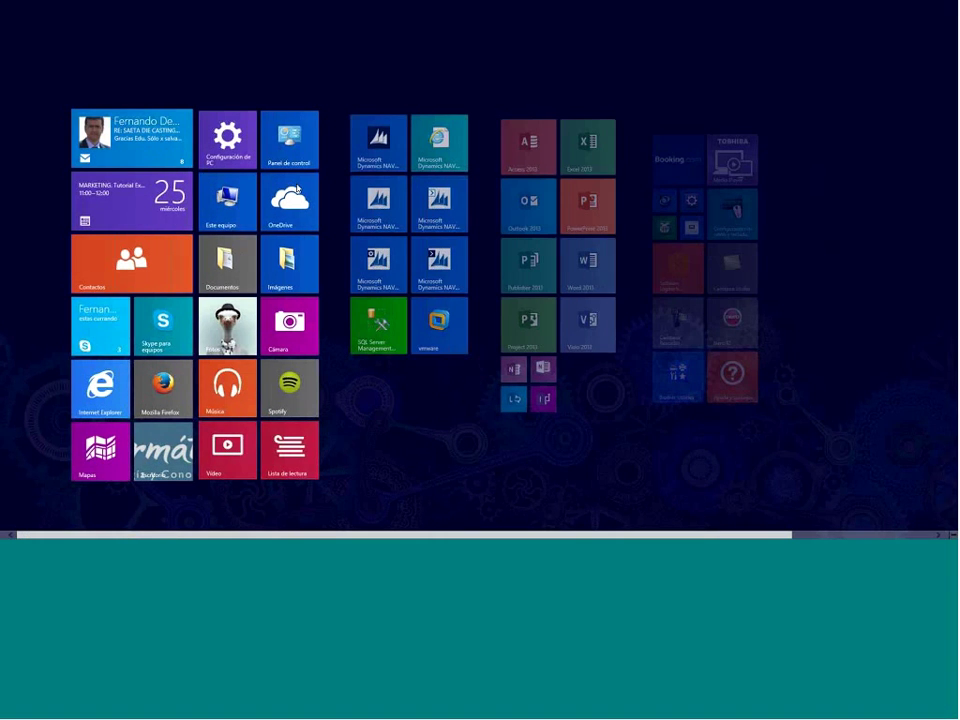
{"action": "left_click", "coordinate": [378, 203]}
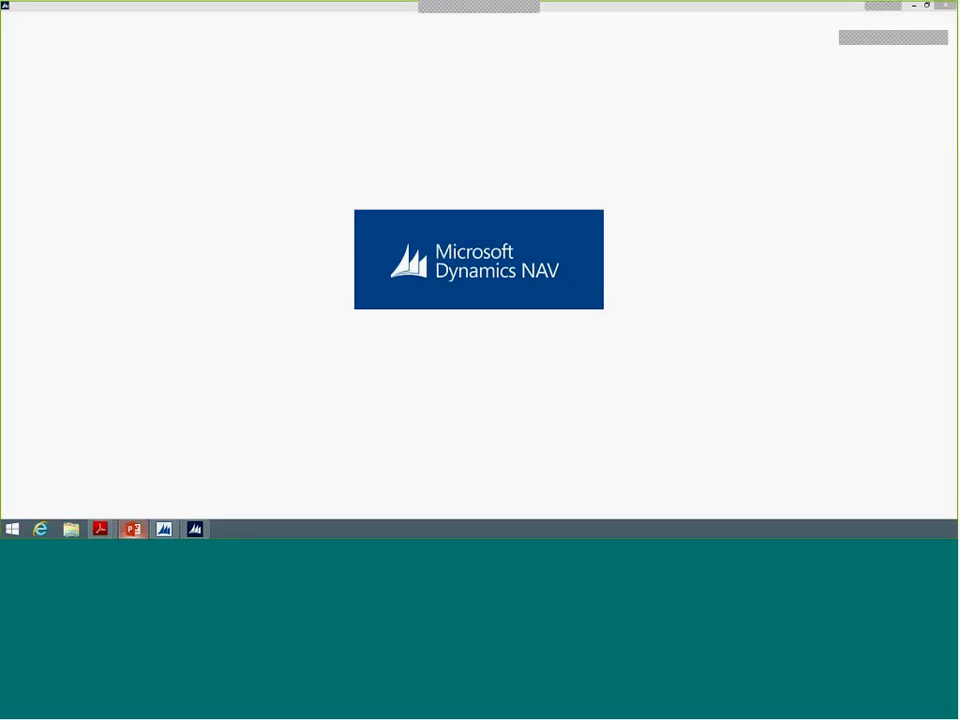
Step: Switch to PowerPoint and highlight agenda item 6, "Vinculación de datos y gráficos con Microsoft Excel"
{"action": "left_click", "coordinate": [133, 529]}
{"action": "left_click", "coordinate": [608, 246]}
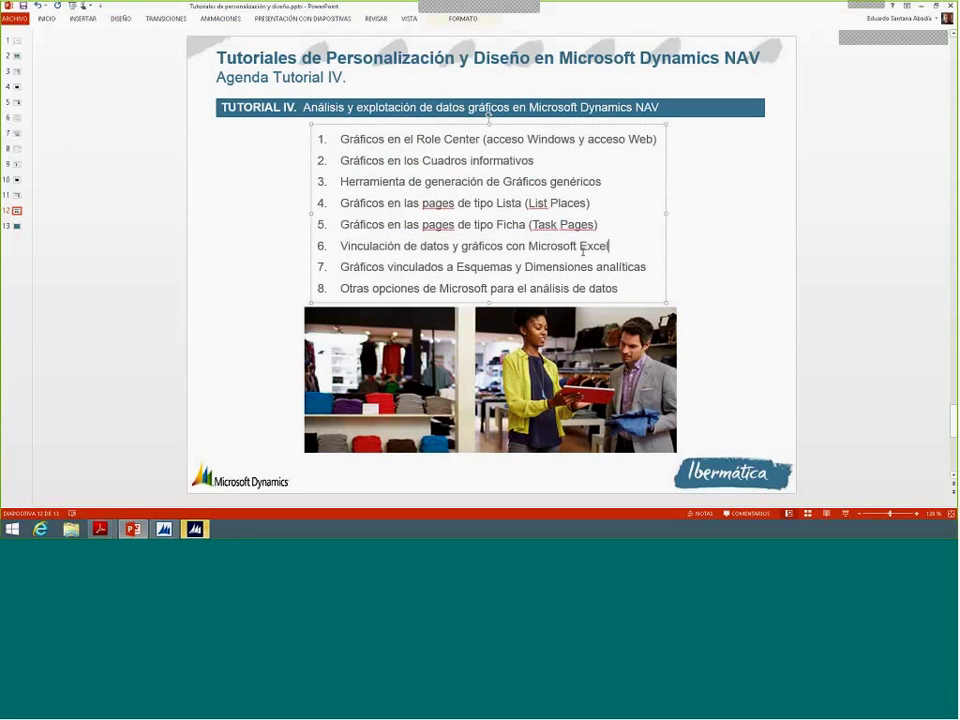
{"action": "left_click_drag", "start_coordinate": [583, 251], "coordinate": [360, 249]}
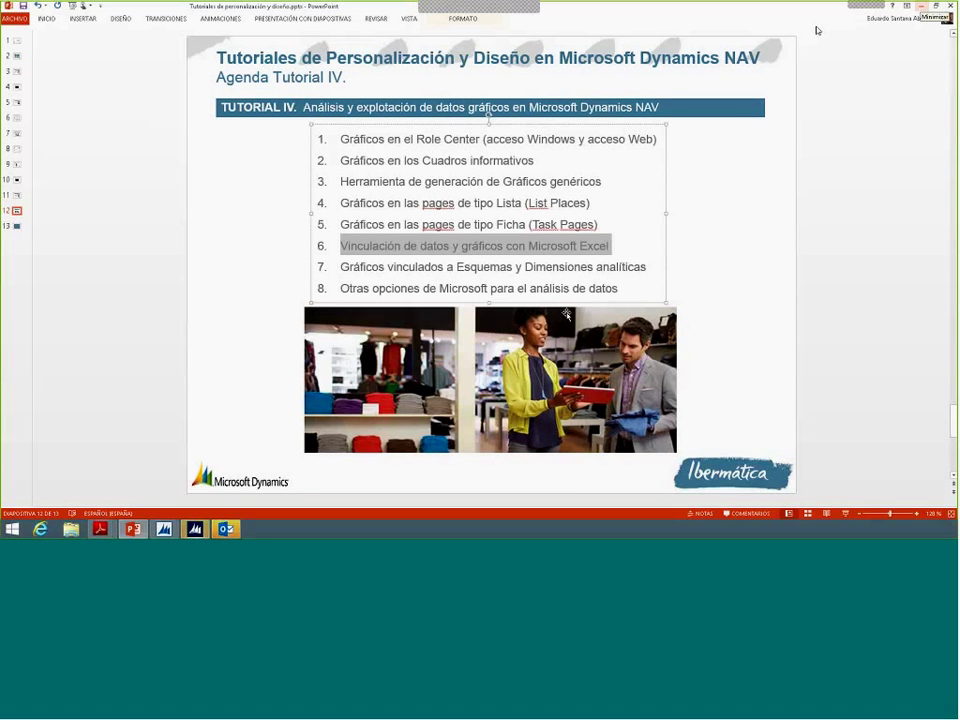
Step: Switch back to Dynamics NAV, go to the Clientes list and open its column selection
{"action": "key", "text": "alt+Tab"}
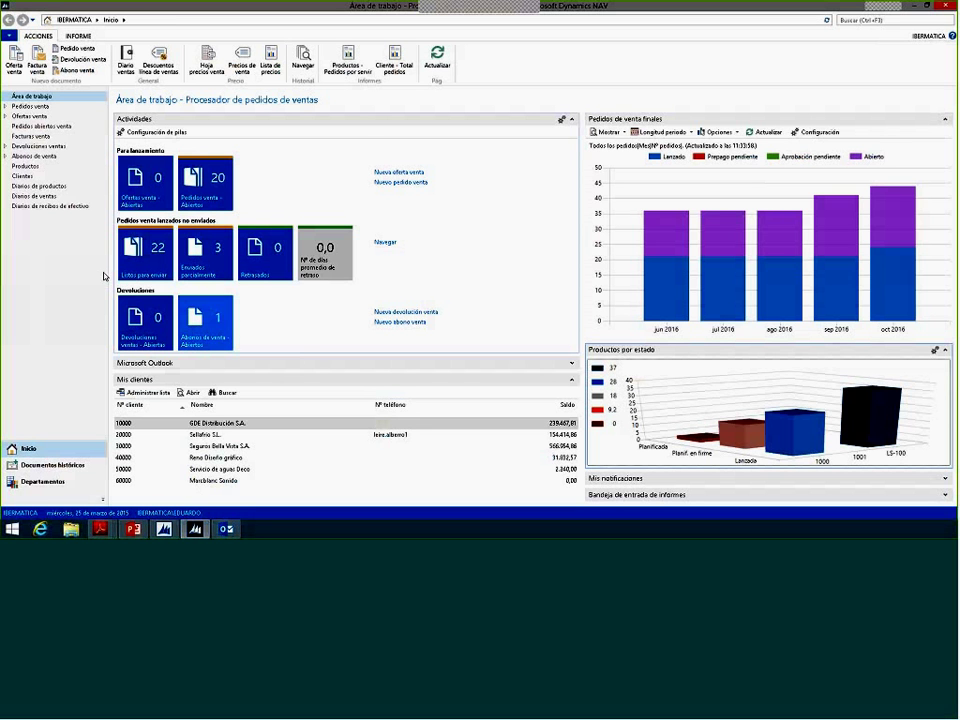
{"action": "left_click", "coordinate": [14, 178]}
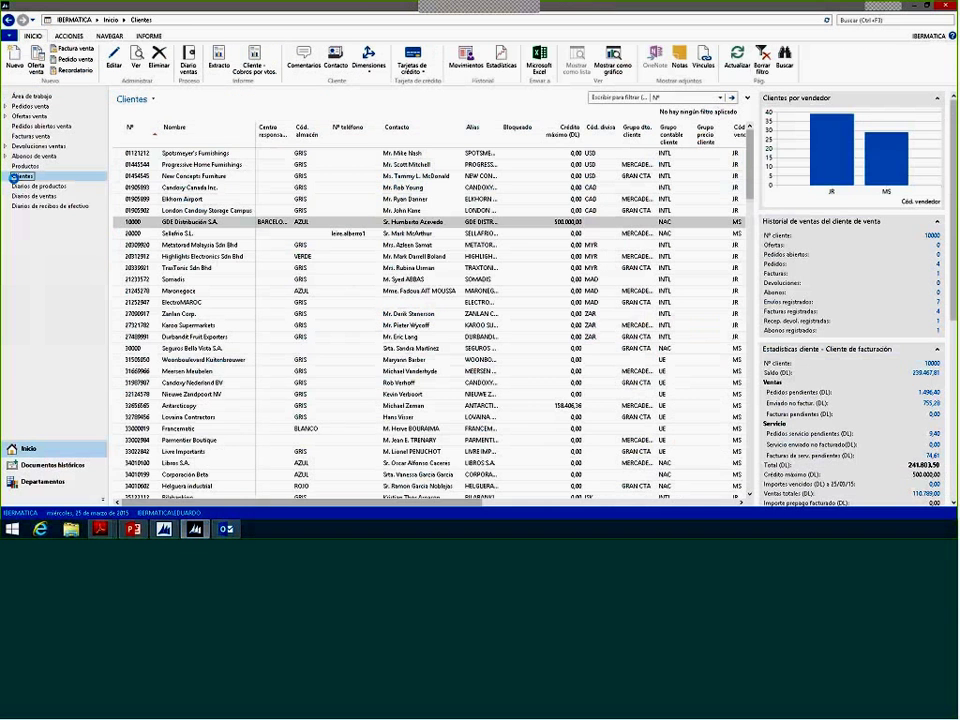
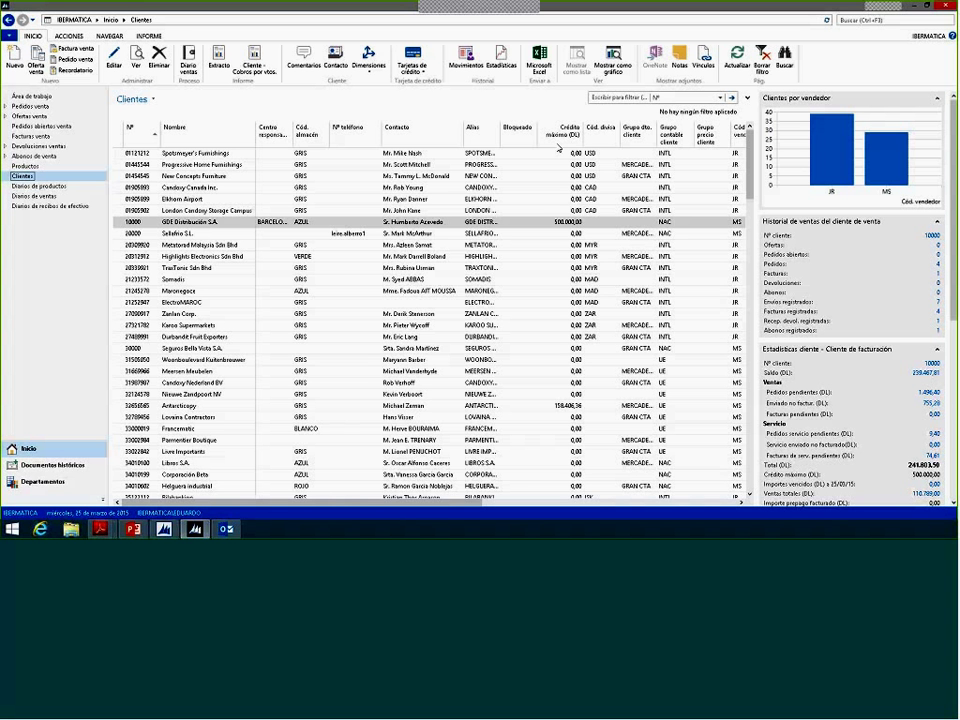
{"action": "right_click", "coordinate": [438, 149]}
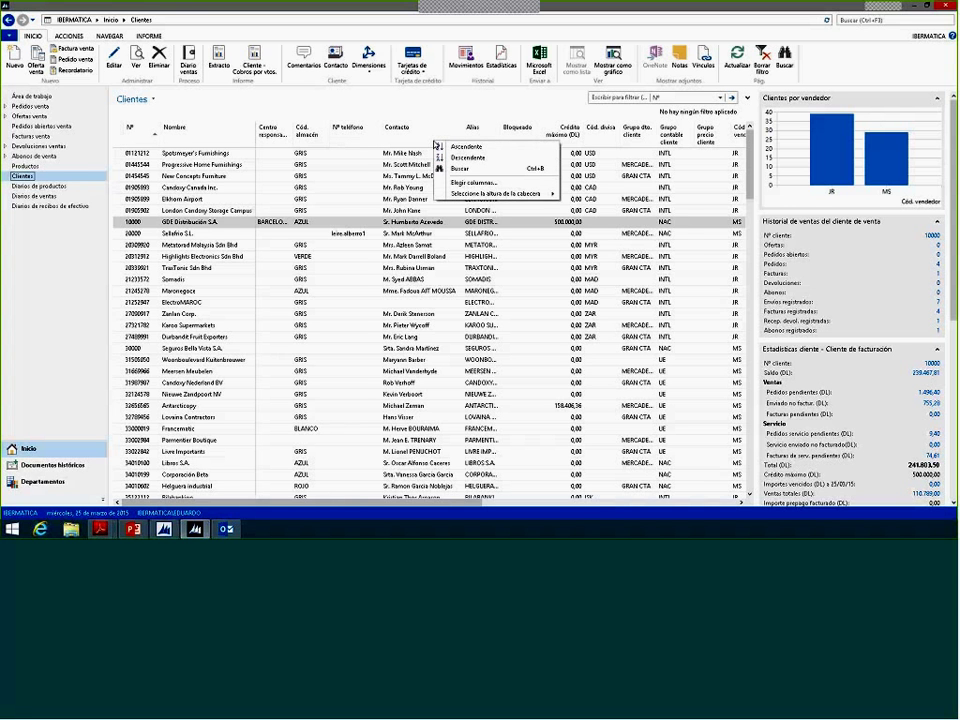
{"action": "left_click", "coordinate": [495, 186]}
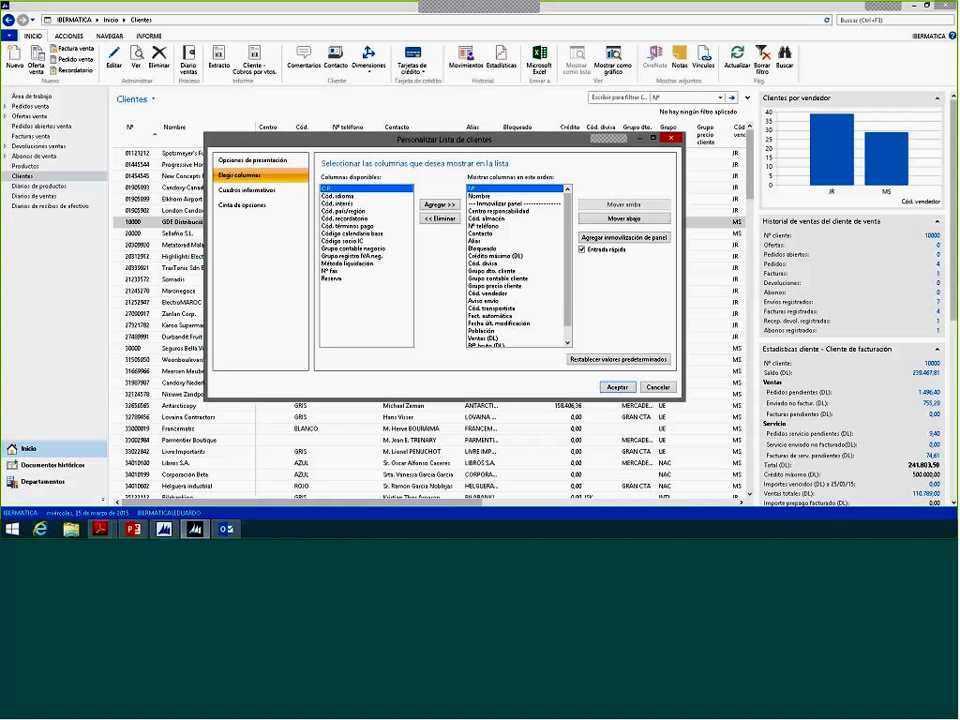
Step: Remove every displayed column after the freeze pane, from Centro responsabilidad through Saldo (DL), keeping only Nº and Nombre
{"action": "left_click", "coordinate": [500, 211]}
{"action": "left_click", "coordinate": [448, 219]}
{"action": "left_click", "coordinate": [448, 219]}
{"action": "left_click", "coordinate": [448, 219]}
{"action": "left_click", "coordinate": [448, 219]}
{"action": "left_click", "coordinate": [448, 219]}
{"action": "left_click", "coordinate": [448, 219]}
{"action": "left_click", "coordinate": [448, 219]}
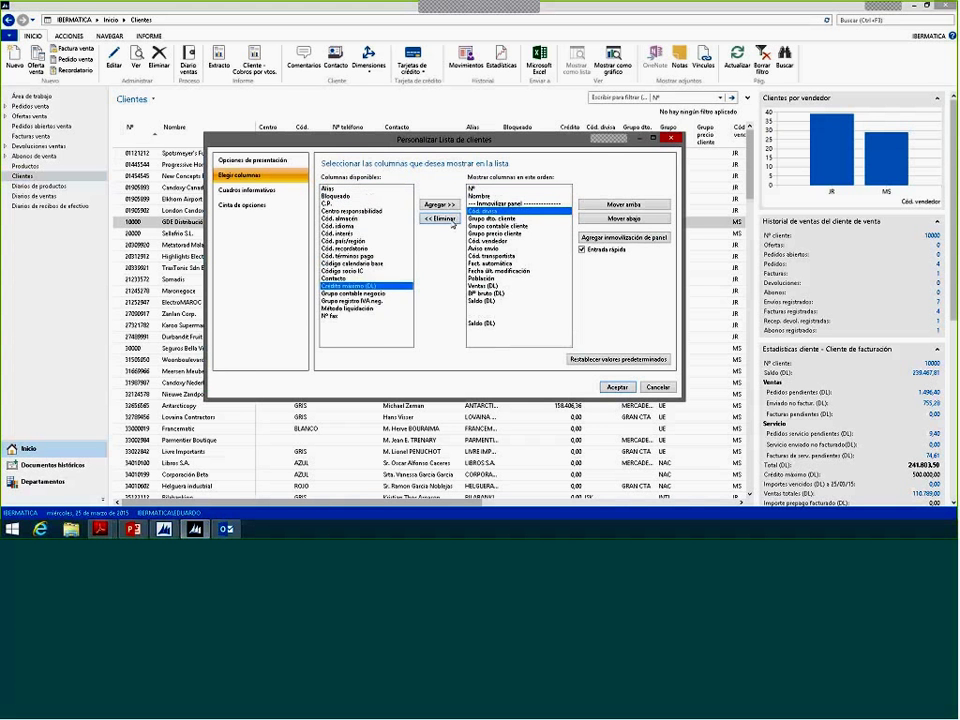
{"action": "left_click", "coordinate": [444, 219]}
{"action": "left_click", "coordinate": [444, 219]}
{"action": "left_click", "coordinate": [444, 219]}
{"action": "left_click", "coordinate": [445, 219]}
{"action": "left_click", "coordinate": [445, 219]}
{"action": "left_click", "coordinate": [445, 219]}
{"action": "left_click", "coordinate": [445, 219]}
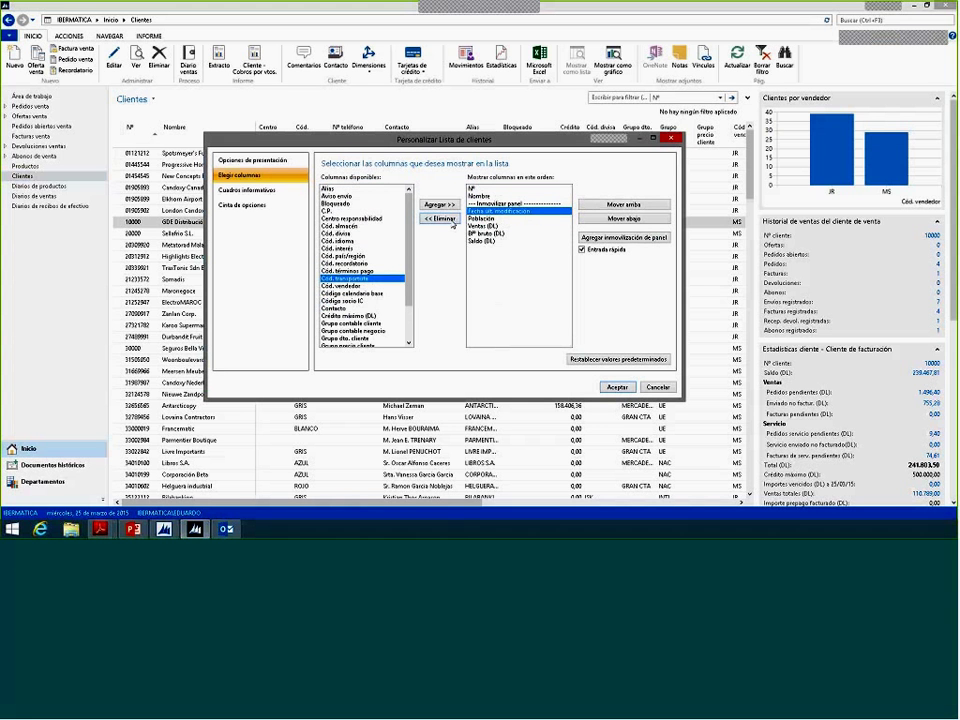
{"action": "double_click", "coordinate": [445, 219]}
{"action": "left_click", "coordinate": [445, 219]}
{"action": "left_click", "coordinate": [445, 219]}
{"action": "left_click", "coordinate": [445, 219]}
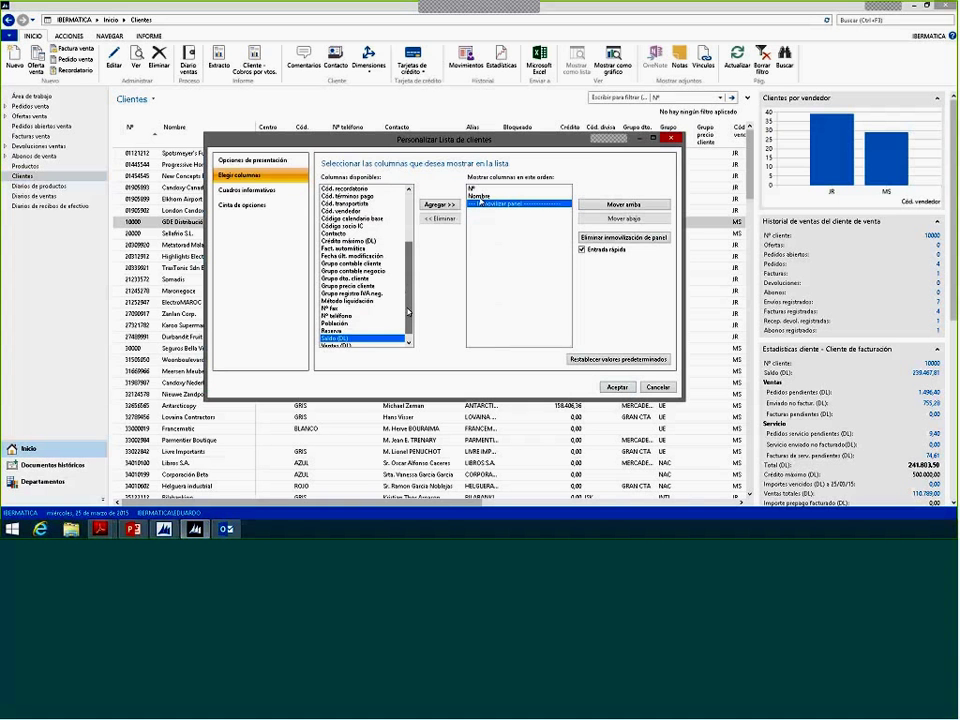
Step: Add the Población and Ventas (DL) columns after the freeze pane in the customer list's displayed columns
{"action": "scroll", "coordinate": [406, 320], "scroll_direction": "down", "scroll_amount": 1}
{"action": "scroll", "coordinate": [406, 320], "scroll_direction": "up", "scroll_amount": 1}
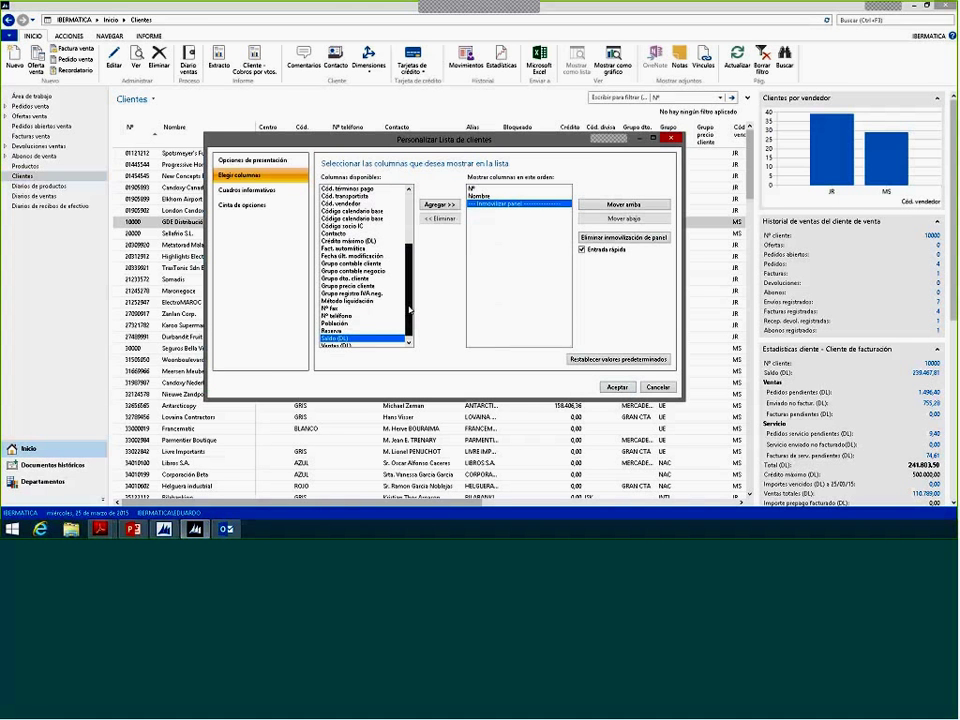
{"action": "scroll", "coordinate": [398, 316], "scroll_direction": "up", "scroll_amount": 1}
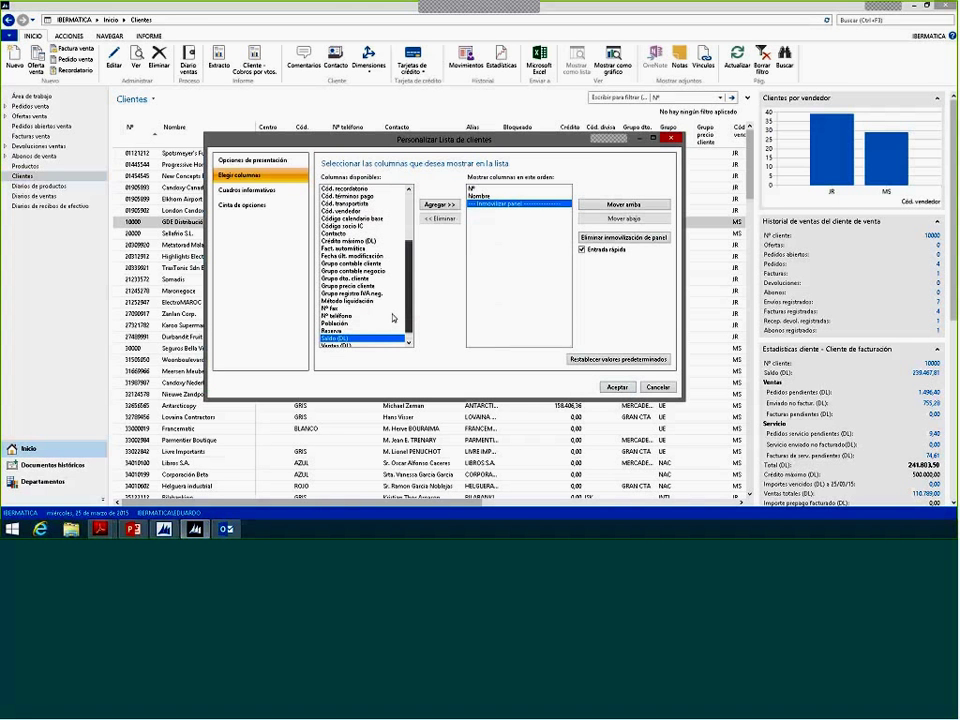
{"action": "left_click", "coordinate": [390, 323]}
{"action": "left_click", "coordinate": [451, 205]}
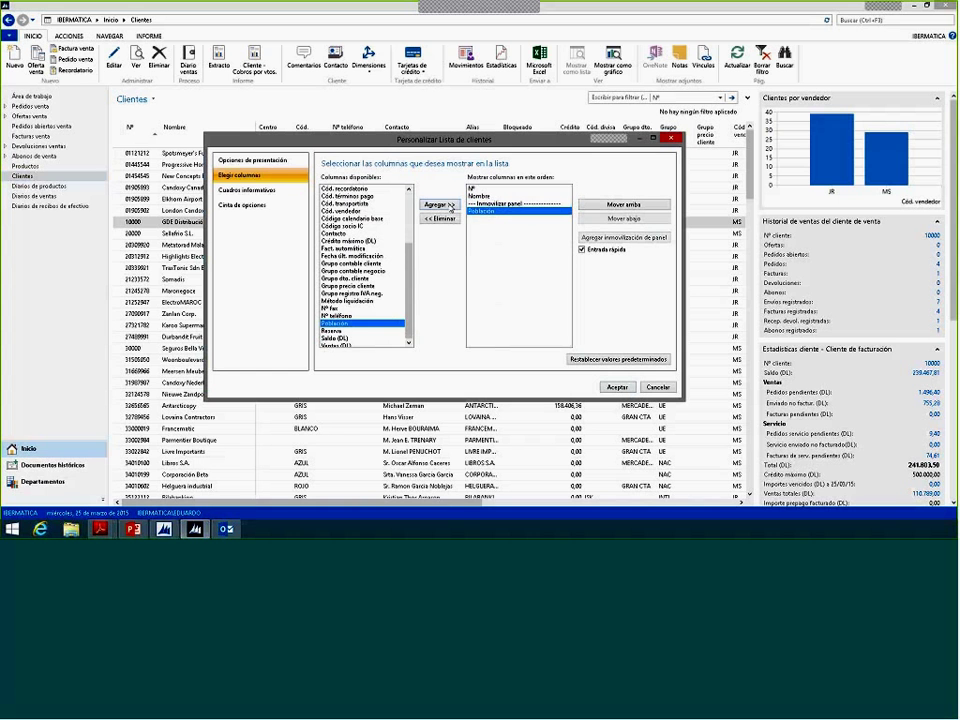
{"action": "left_click", "coordinate": [402, 338]}
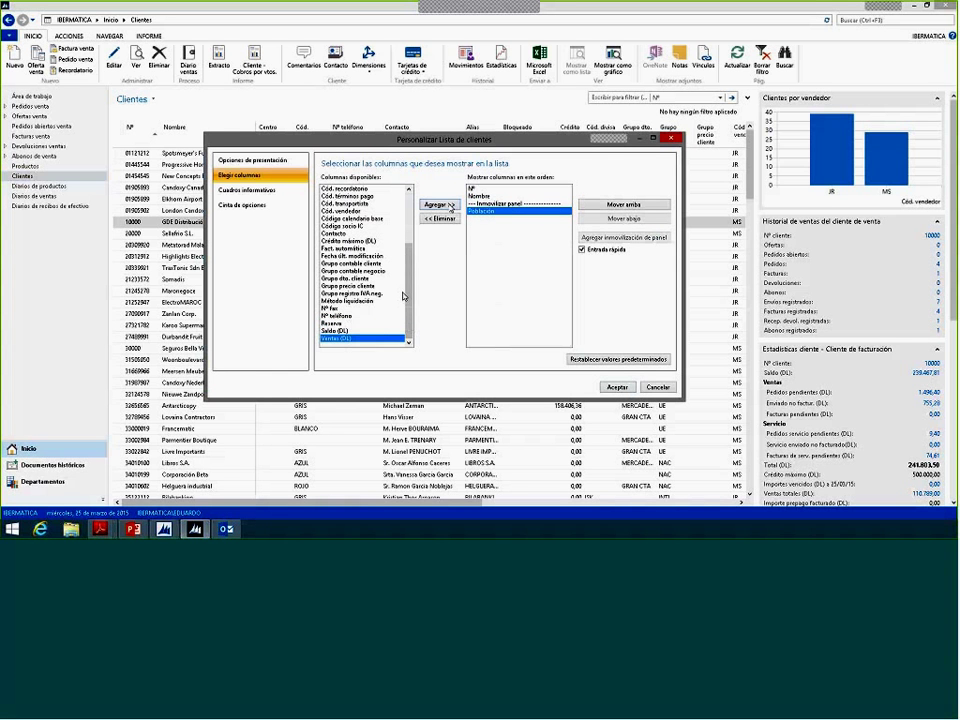
{"action": "left_click", "coordinate": [452, 206]}
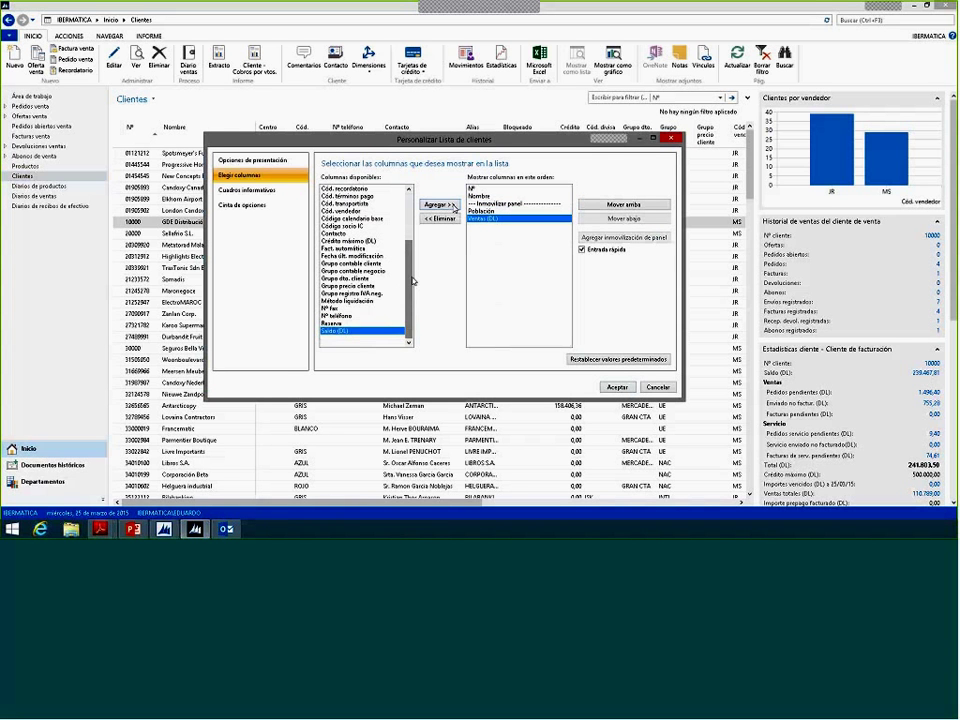
Step: Add the Bfº bruto (DL), Saldo (DL) and Crédito máximo (DL) columns and accept the list customization
{"action": "left_click_drag", "start_coordinate": [408, 255], "coordinate": [408, 205]}
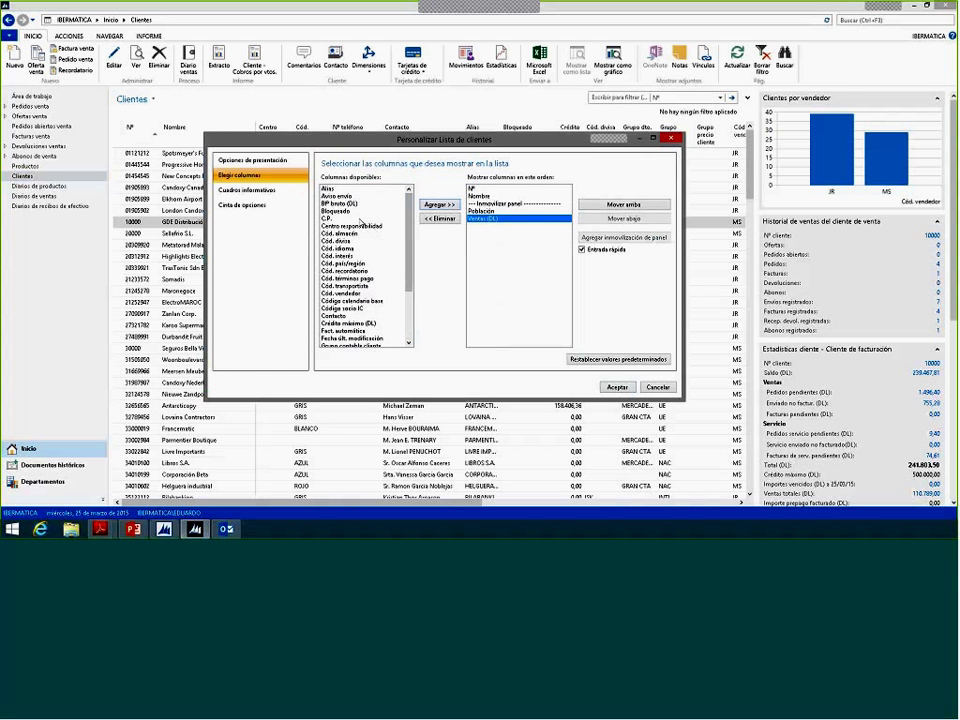
{"action": "left_click", "coordinate": [338, 203]}
{"action": "left_click", "coordinate": [439, 204]}
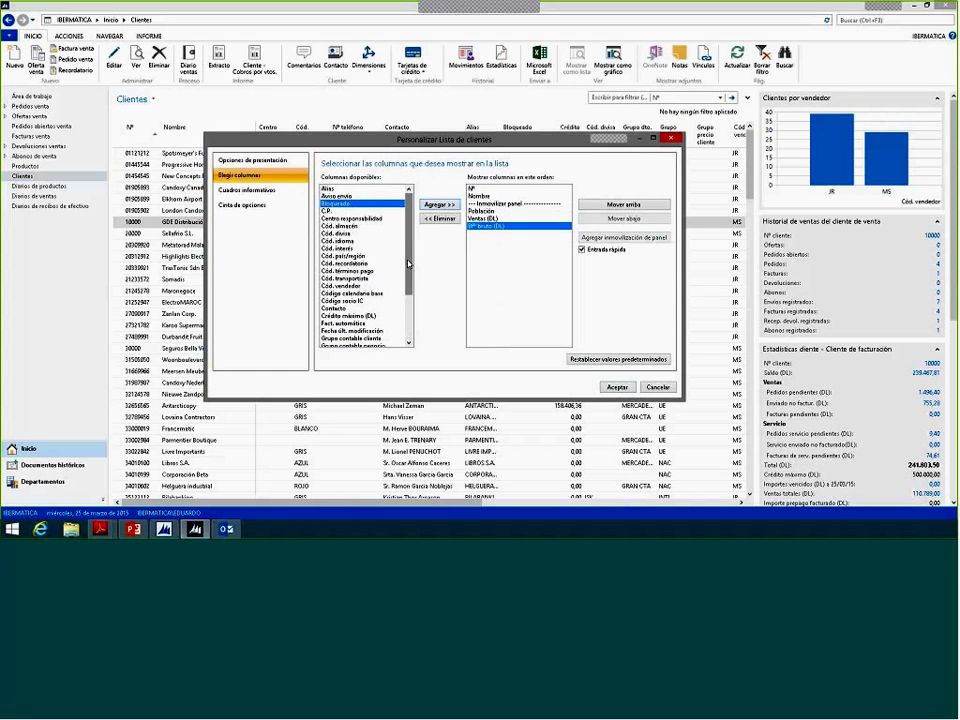
{"action": "left_click_drag", "start_coordinate": [408, 263], "coordinate": [361, 340]}
{"action": "left_click", "coordinate": [352, 339]}
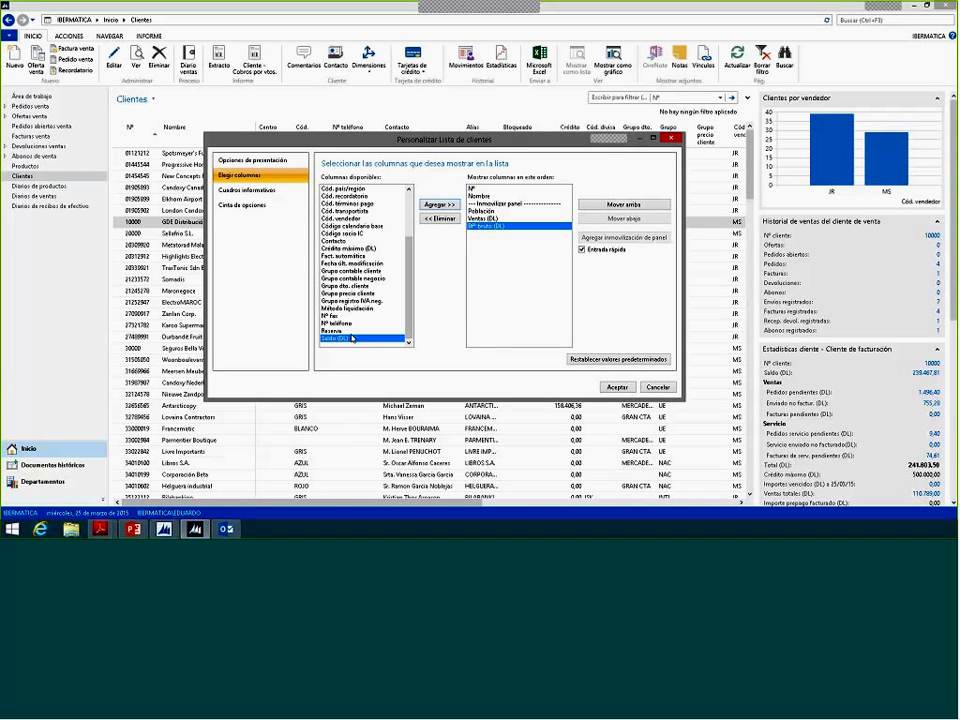
{"action": "double_click", "coordinate": [352, 339]}
{"action": "left_click", "coordinate": [350, 248]}
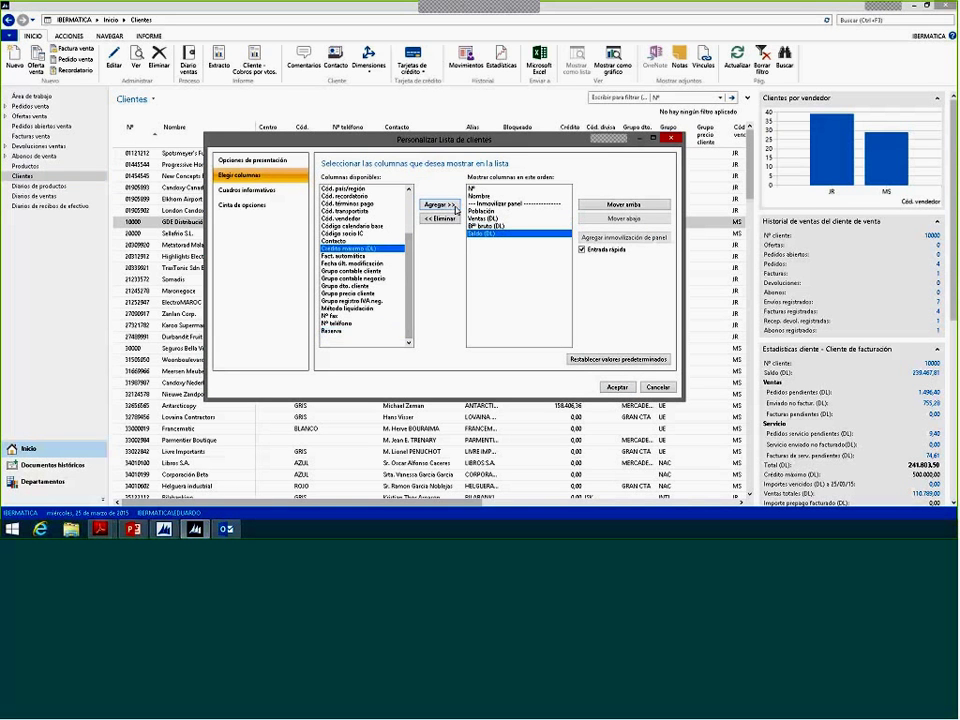
{"action": "left_click", "coordinate": [439, 204]}
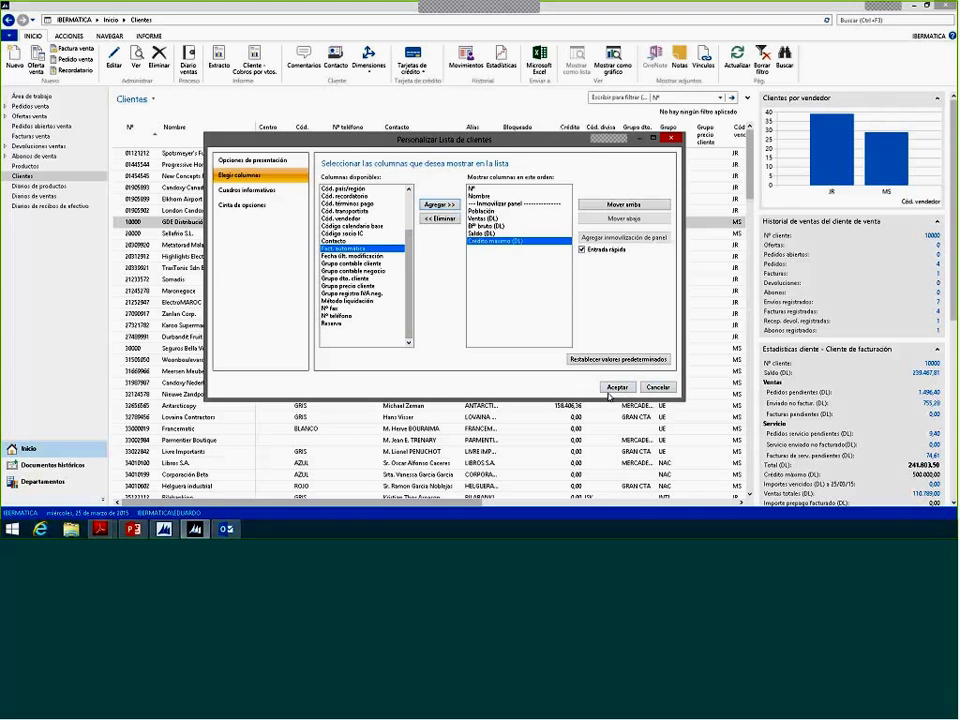
{"action": "key", "text": "Return"}
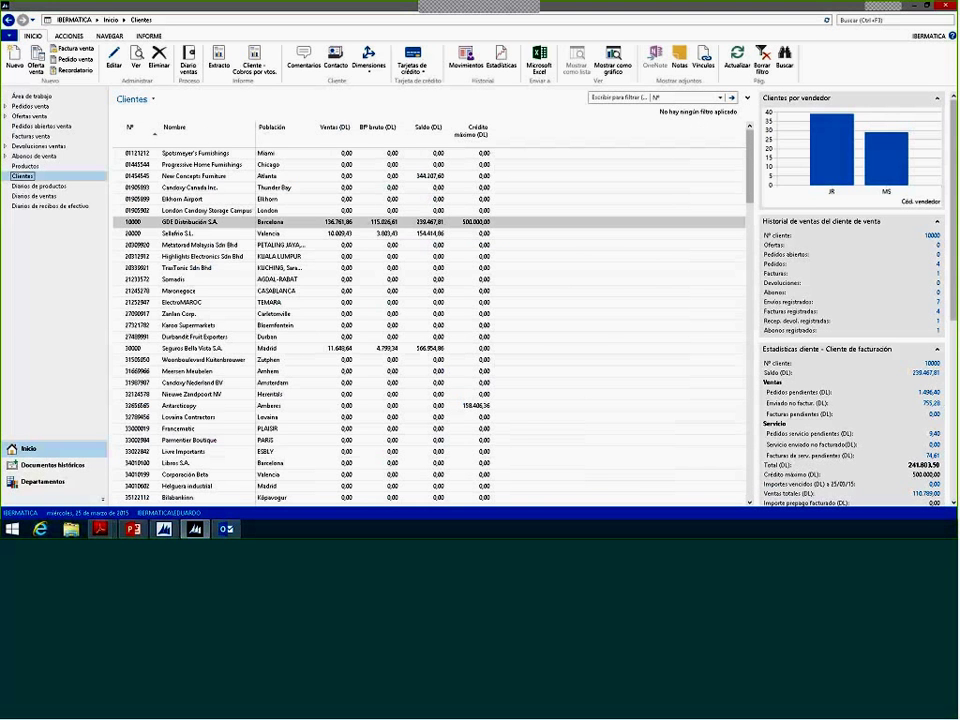
Step: Look through the customer list, then examine the work area's Mis clientes list and its customer lookup without adding an entry
{"action": "scroll", "coordinate": [260, 341], "scroll_direction": "down", "scroll_amount": 15}
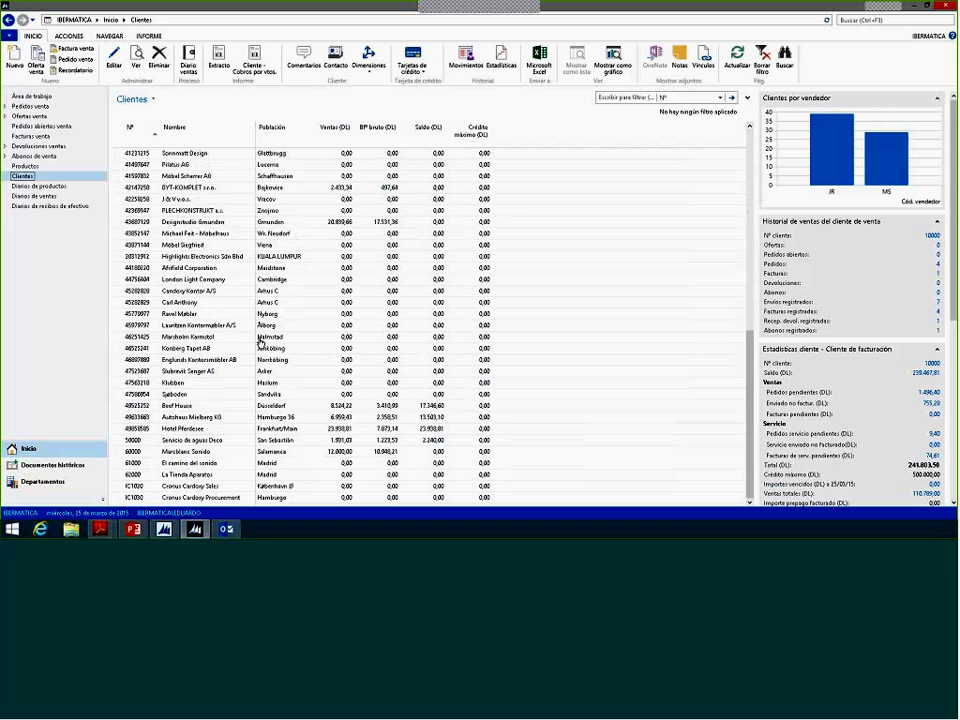
{"action": "scroll", "coordinate": [329, 315], "scroll_direction": "up", "scroll_amount": 15}
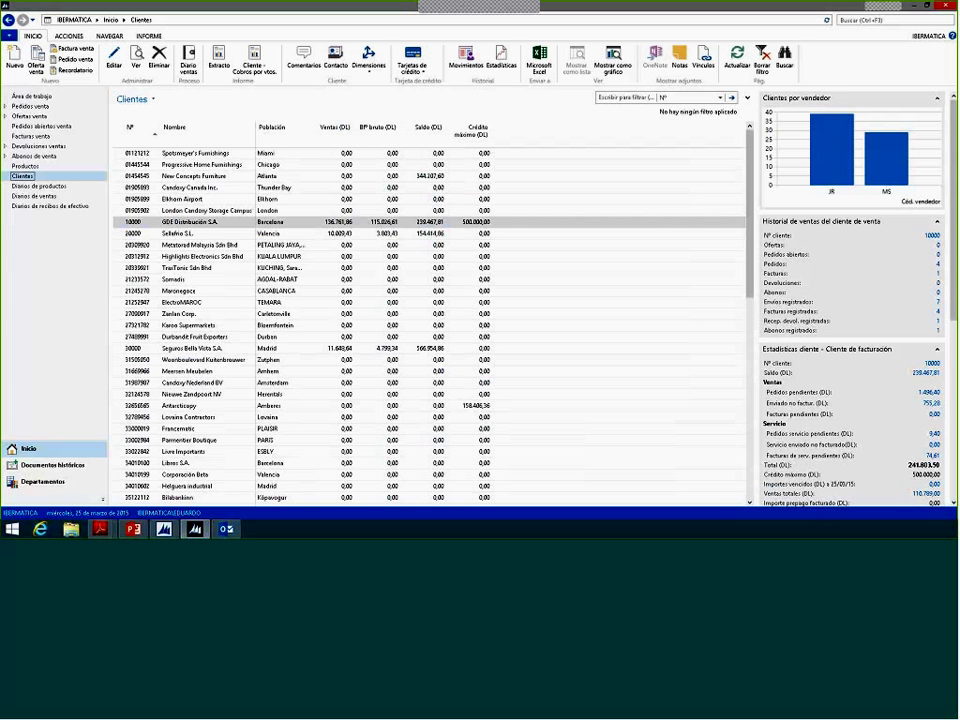
{"action": "left_click", "coordinate": [45, 107]}
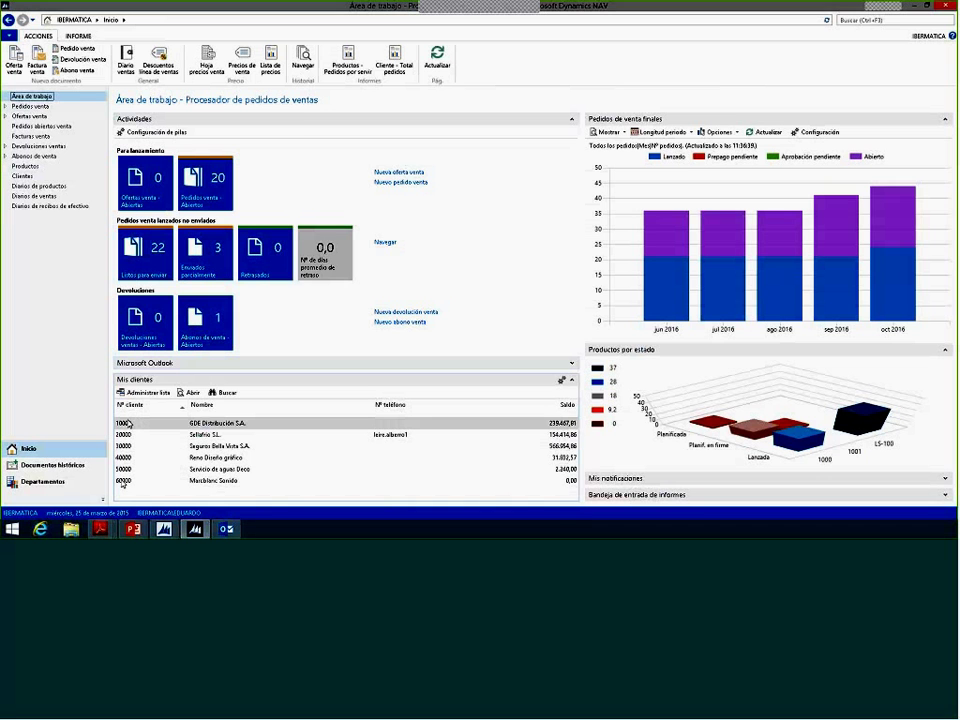
{"action": "left_click", "coordinate": [165, 393]}
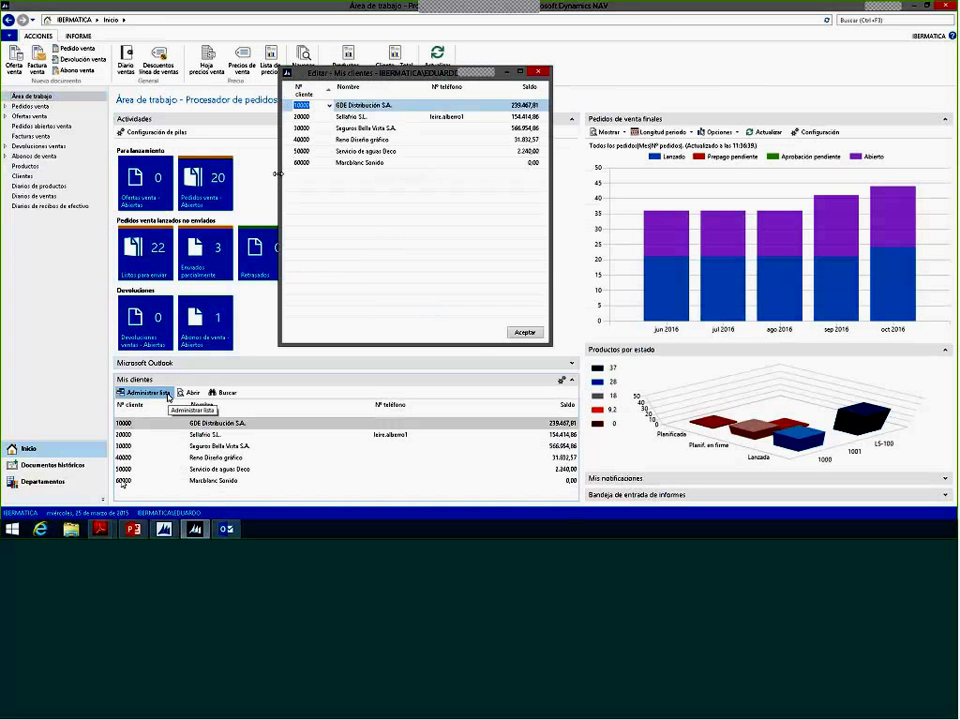
{"action": "left_click", "coordinate": [320, 175]}
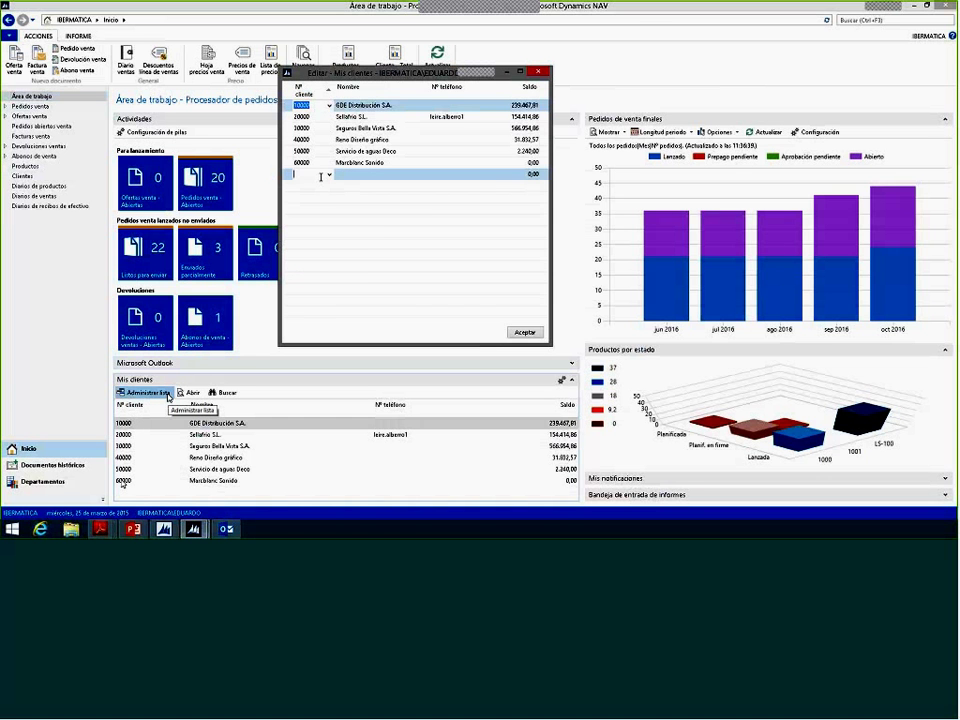
{"action": "left_click", "coordinate": [329, 175]}
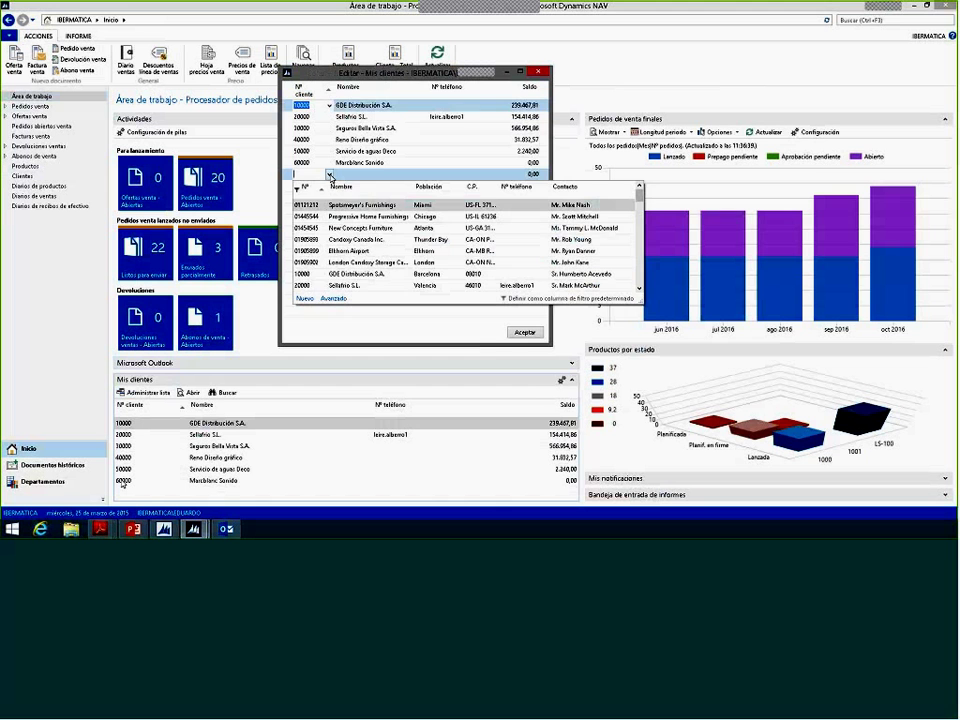
{"action": "left_click", "coordinate": [329, 175]}
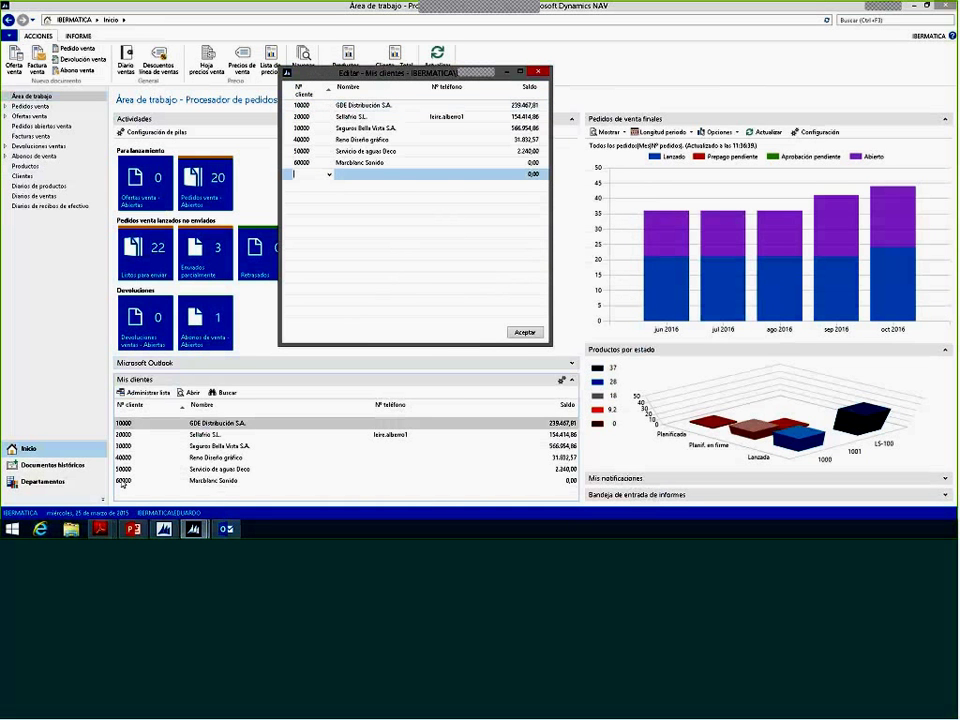
{"action": "key", "text": "Up"}
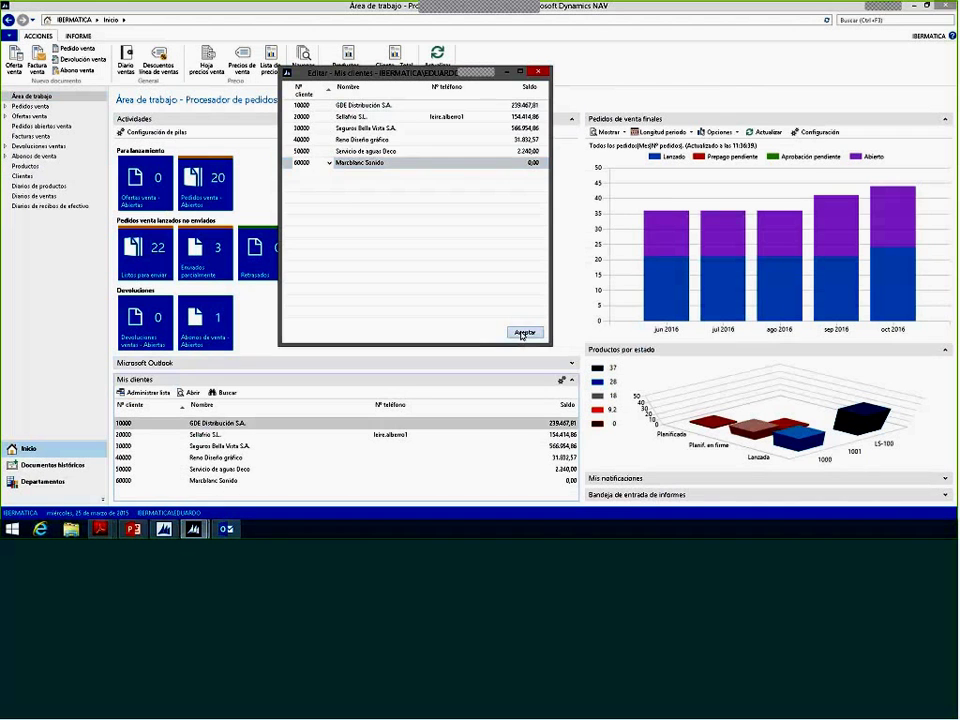
{"action": "left_click", "coordinate": [524, 333]}
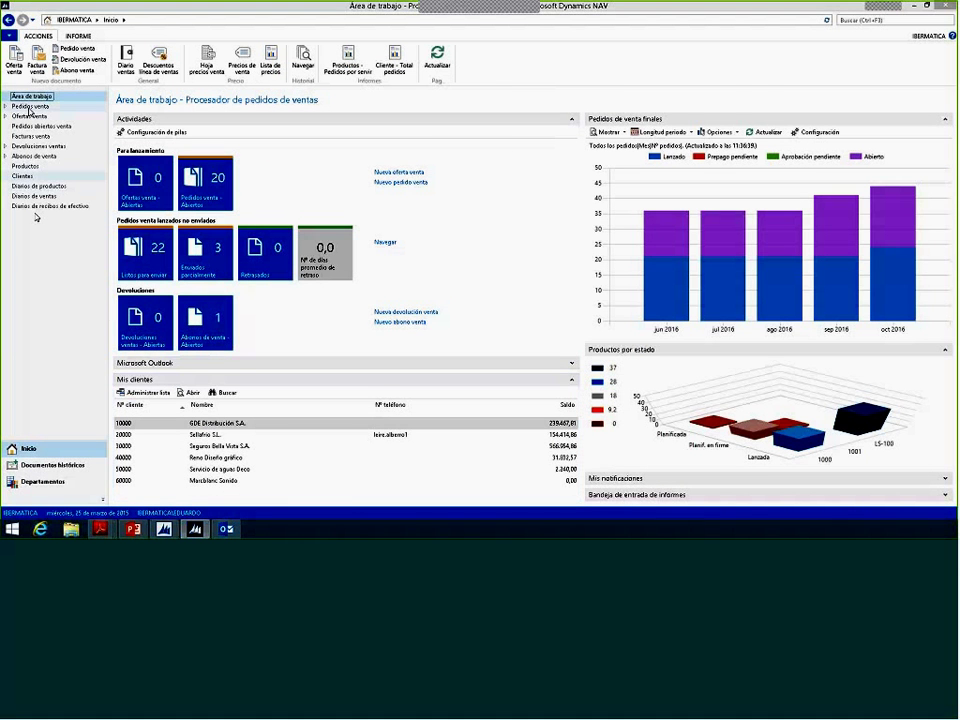
Step: Filter the Clientes list to records whose Nº is %misclientes
{"action": "left_click", "coordinate": [22, 176]}
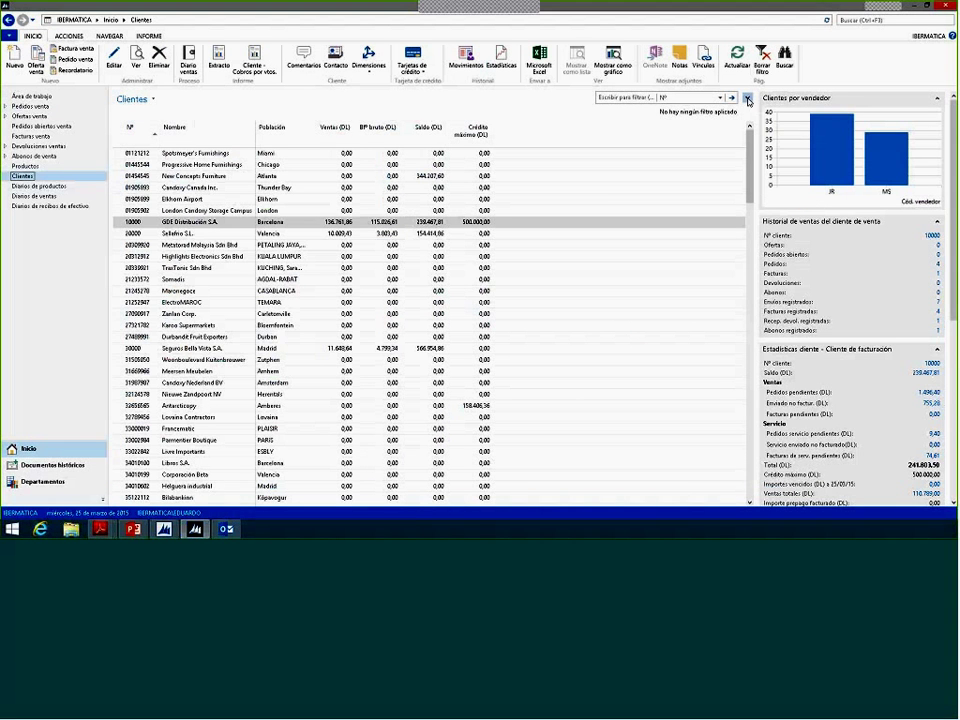
{"action": "left_click", "coordinate": [747, 99]}
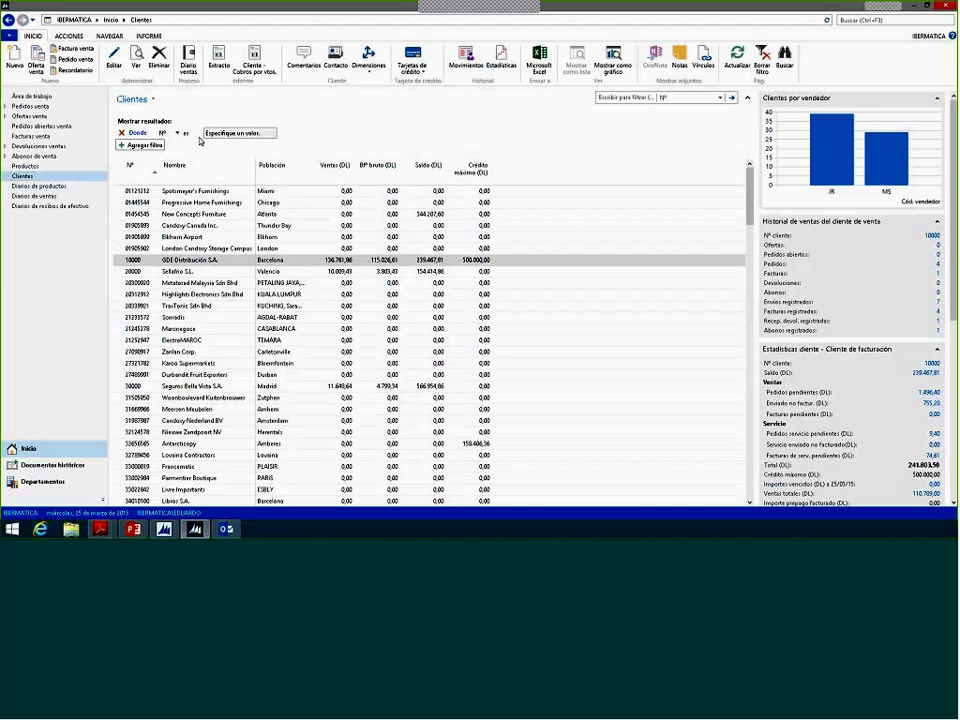
{"action": "left_click", "coordinate": [235, 133]}
{"action": "type", "text": "%m"}
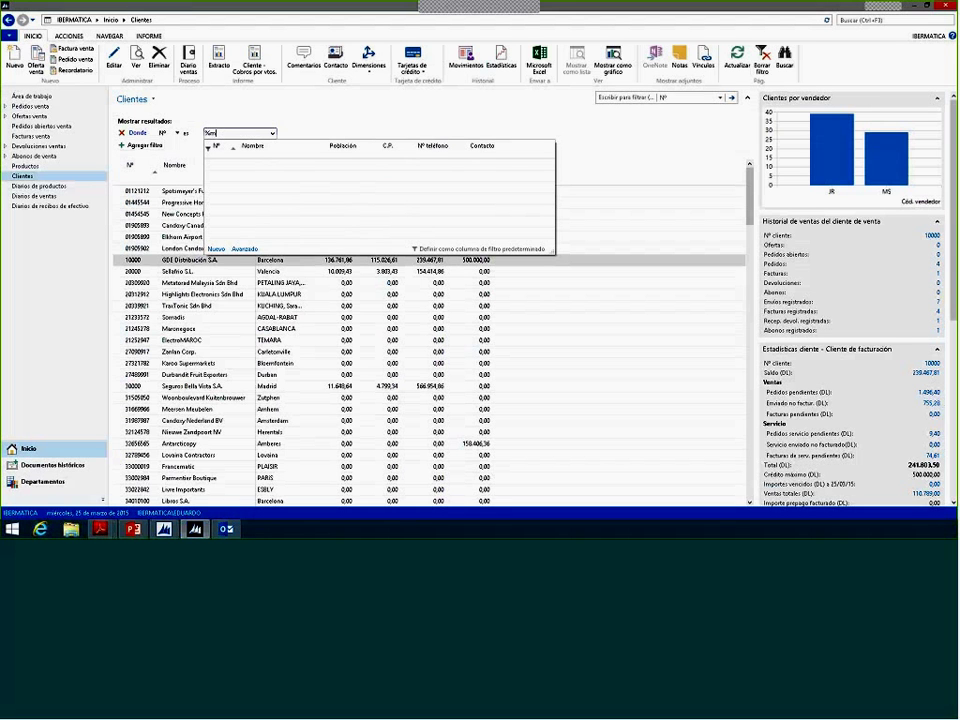
{"action": "type", "text": "isclientes"}
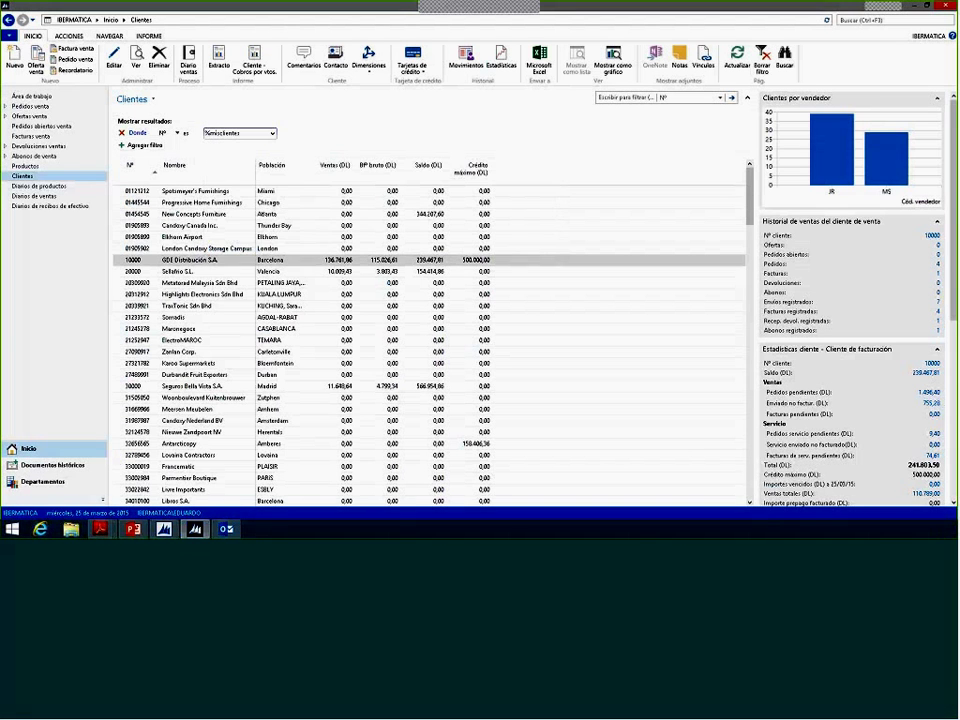
{"action": "key", "text": "Return"}
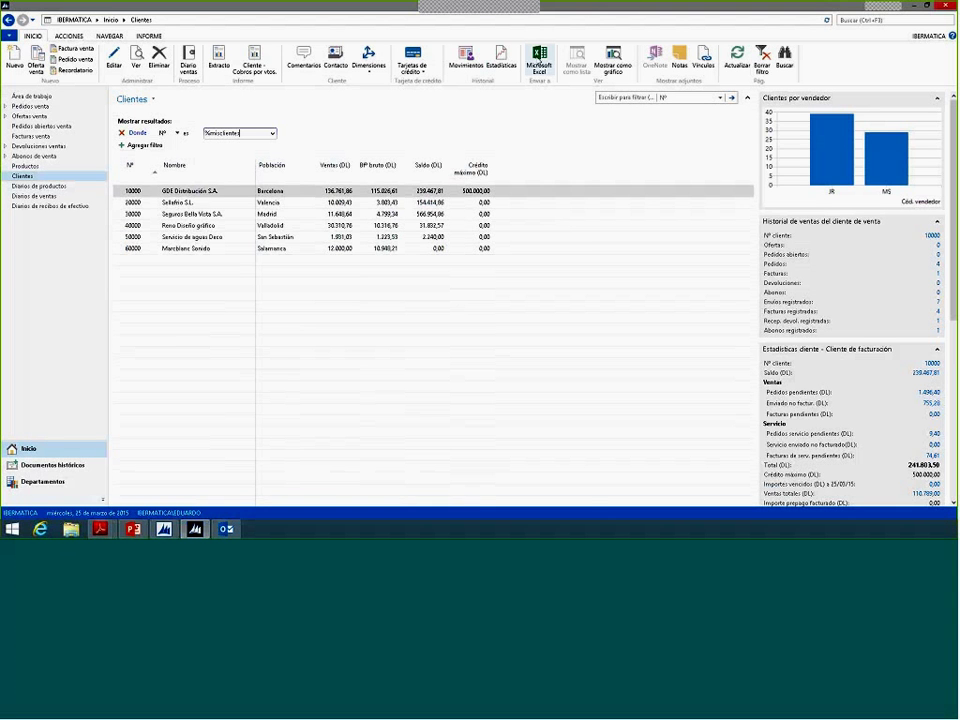
Step: Send the filtered customer list to Microsoft Excel and refresh the sheet's data from Dynamics NAV
{"action": "left_click", "coordinate": [538, 60]}
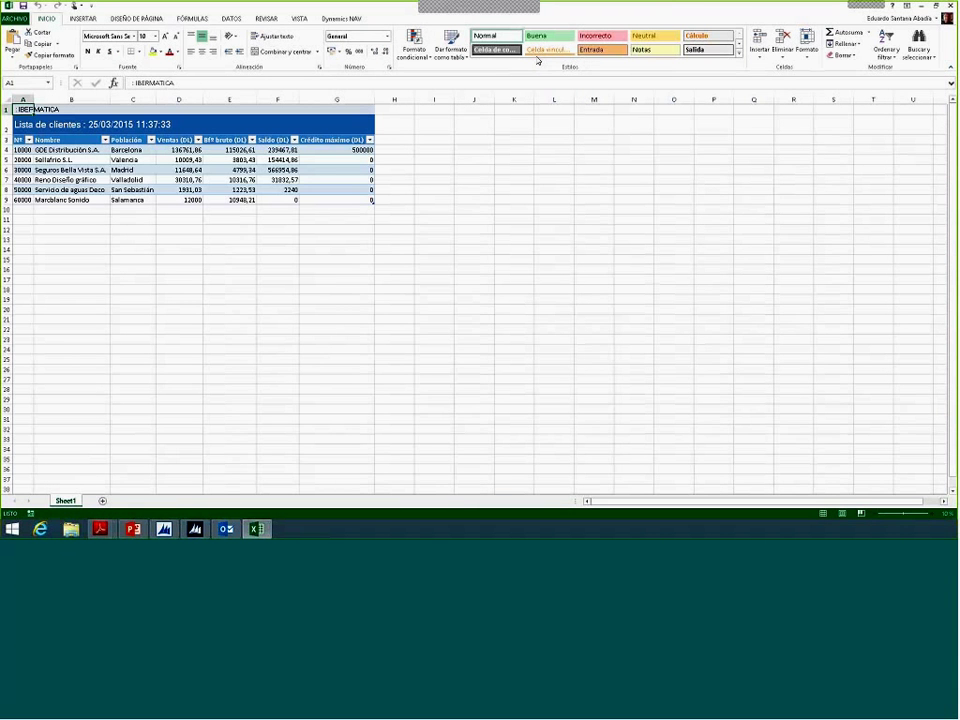
{"action": "left_click", "coordinate": [340, 19]}
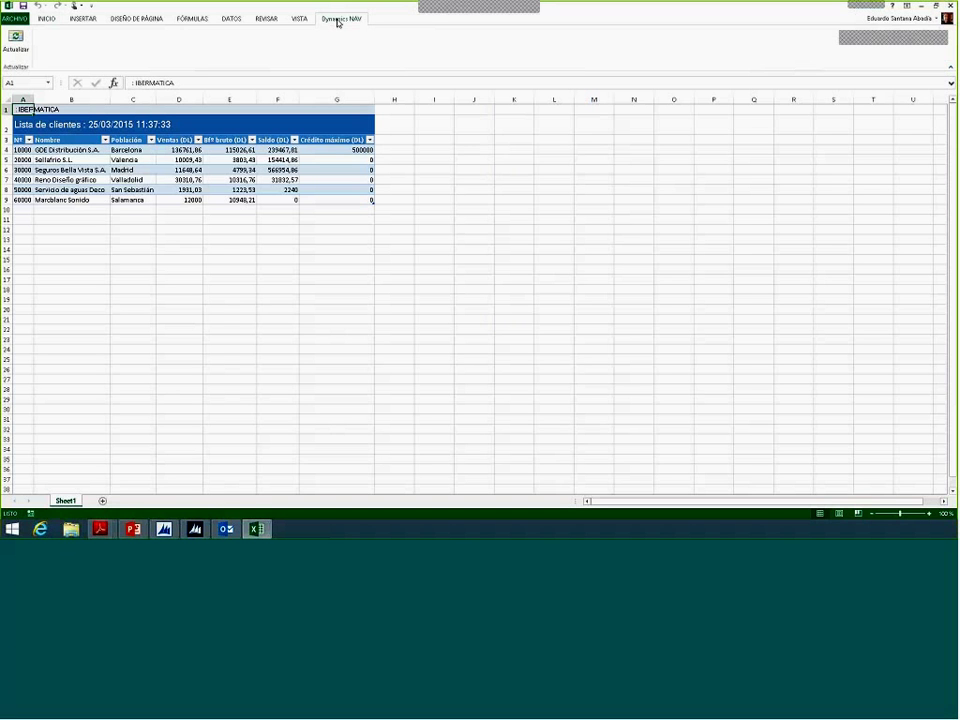
{"action": "left_click", "coordinate": [16, 45]}
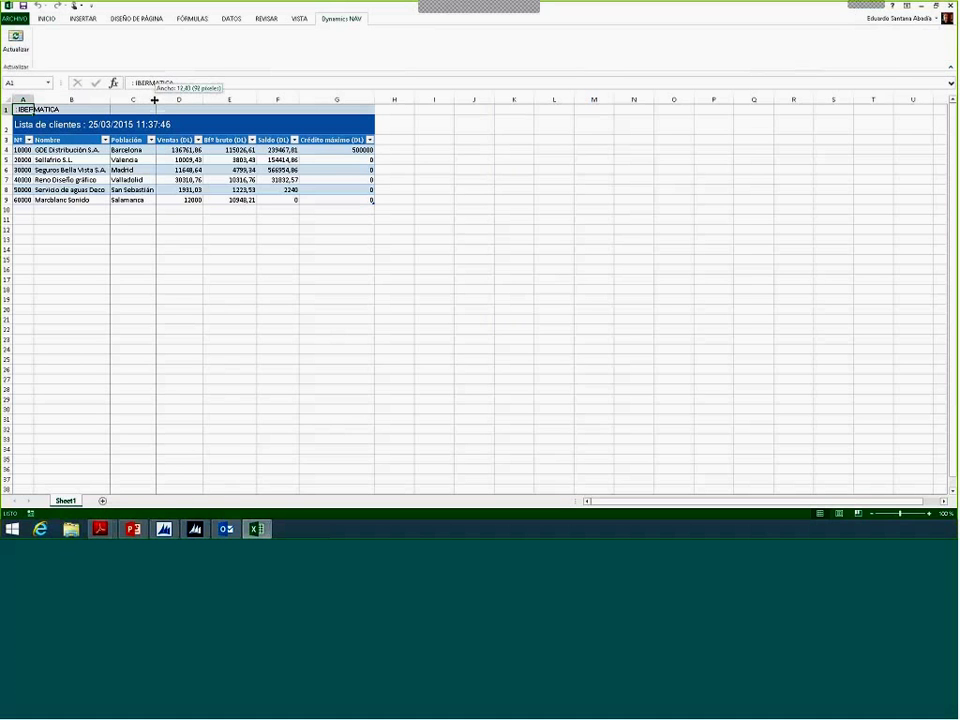
Step: Insert a stacked bar chart of the Población to Saldo (DL) columns, C3:F9, and place it beside the customer table
{"action": "left_click", "coordinate": [178, 247]}
{"action": "left_click_drag", "start_coordinate": [156, 139], "coordinate": [280, 206]}
{"action": "left_click", "coordinate": [307, 212]}
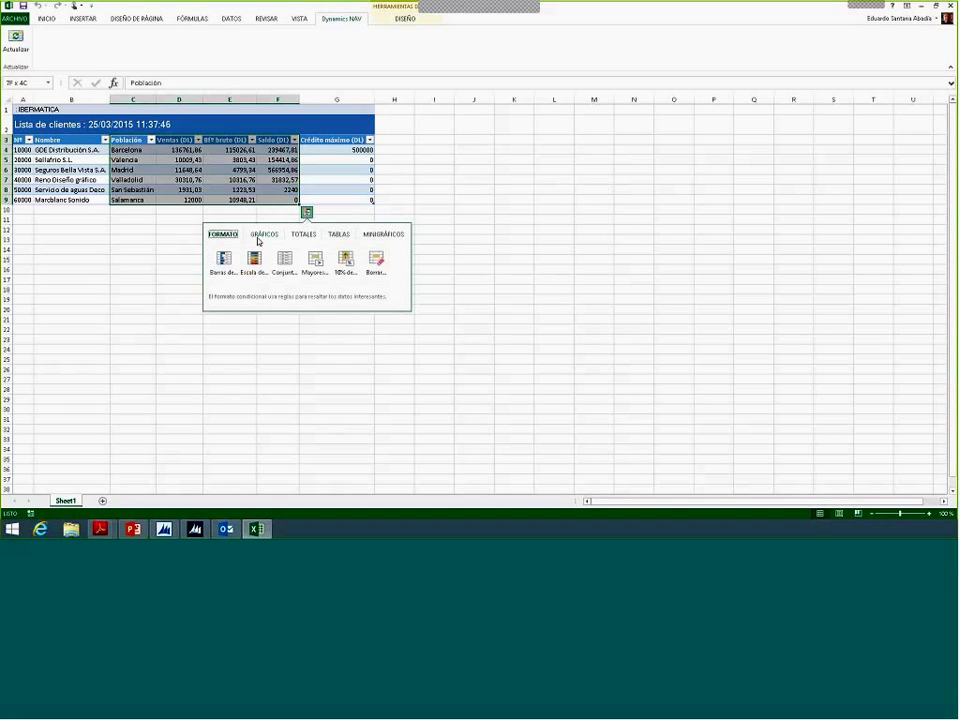
{"action": "left_click", "coordinate": [259, 236]}
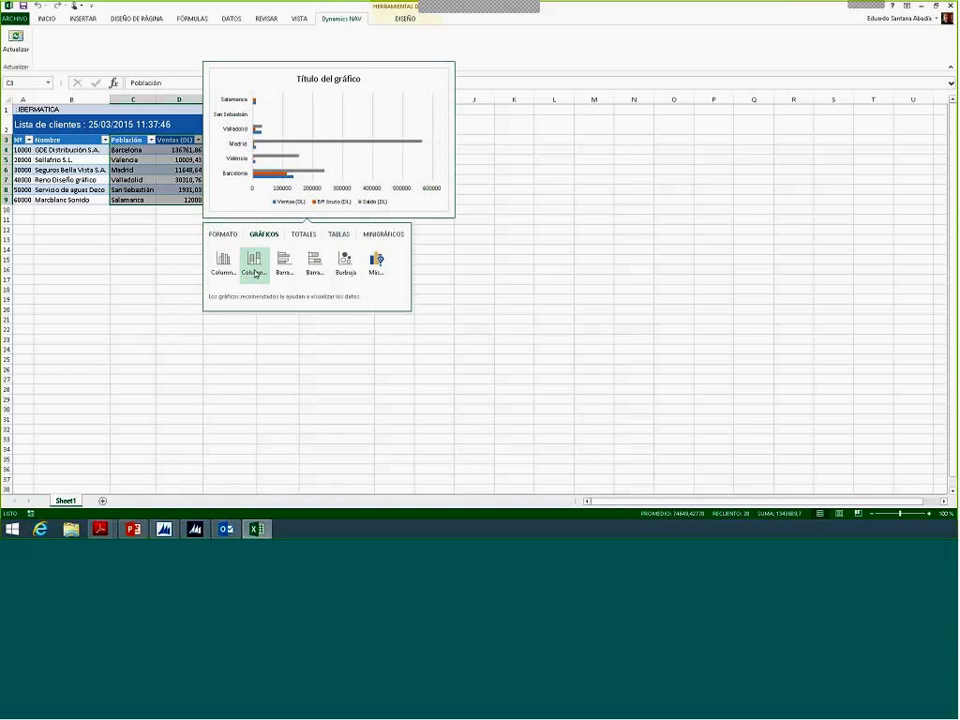
{"action": "left_click", "coordinate": [314, 273]}
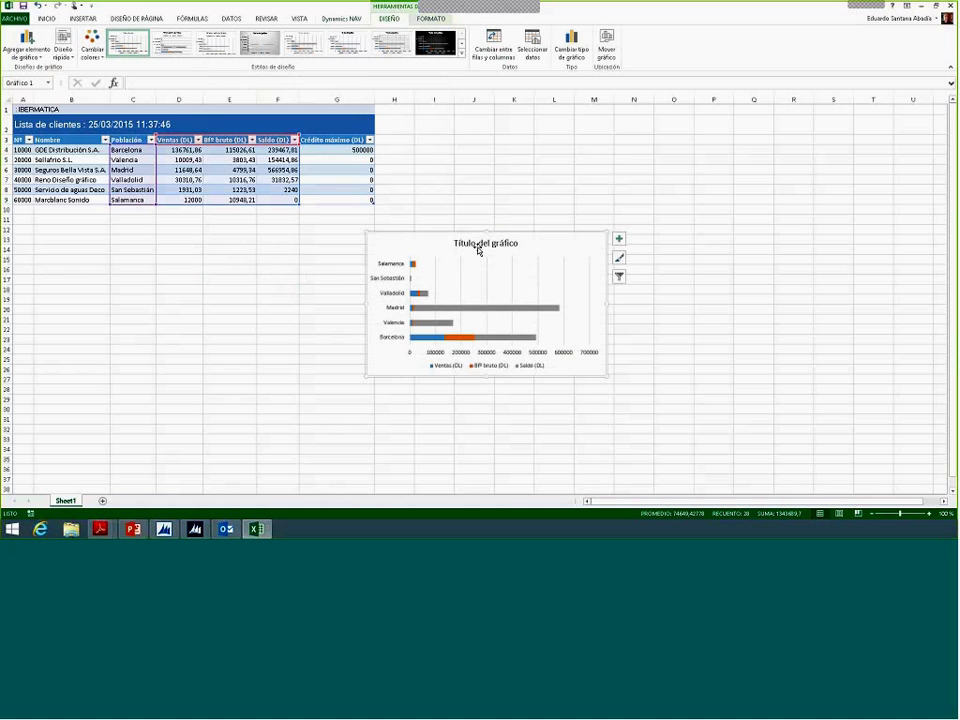
{"action": "mouse_move", "coordinate": [476, 249]}
{"action": "left_mouse_down"}
{"action": "mouse_move", "coordinate": [510, 208]}
{"action": "mouse_move", "coordinate": [312, 244]}
{"action": "mouse_move", "coordinate": [504, 124]}
{"action": "mouse_move", "coordinate": [499, 133]}
{"action": "left_mouse_up"}
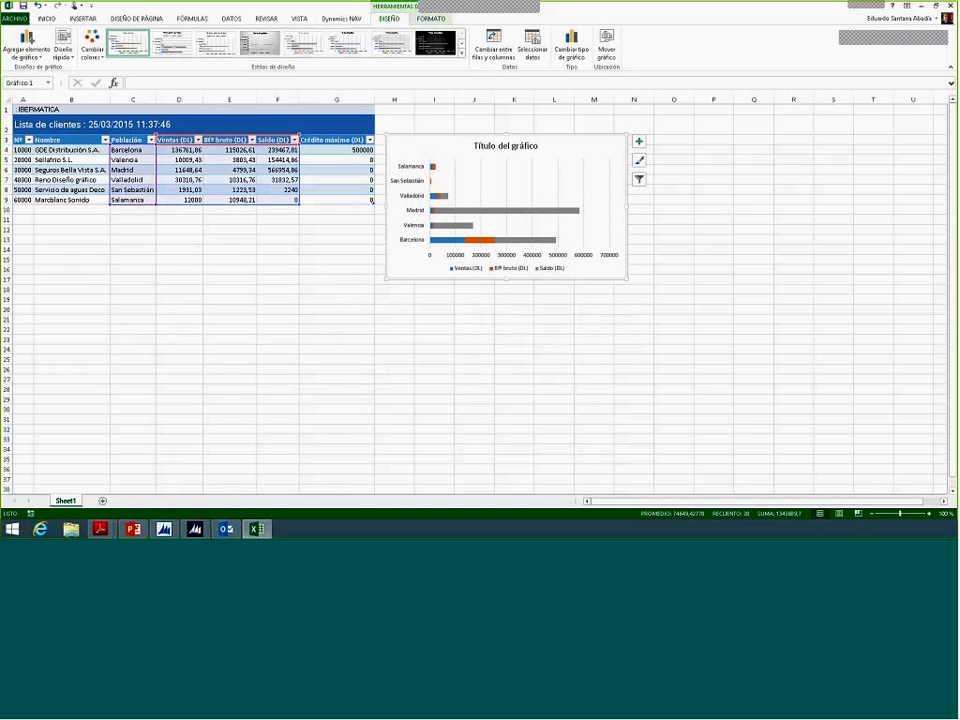
Step: Deselect the chart by selecting cell B15 and open the Office Store of apps
{"action": "left_click", "coordinate": [84, 19]}
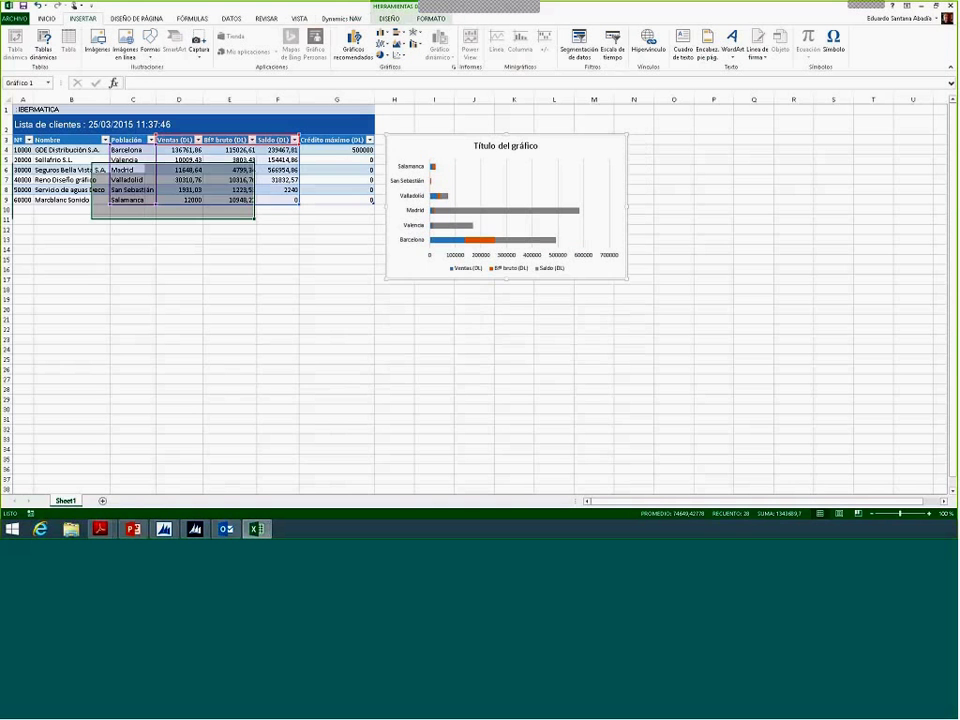
{"action": "left_click", "coordinate": [71, 259]}
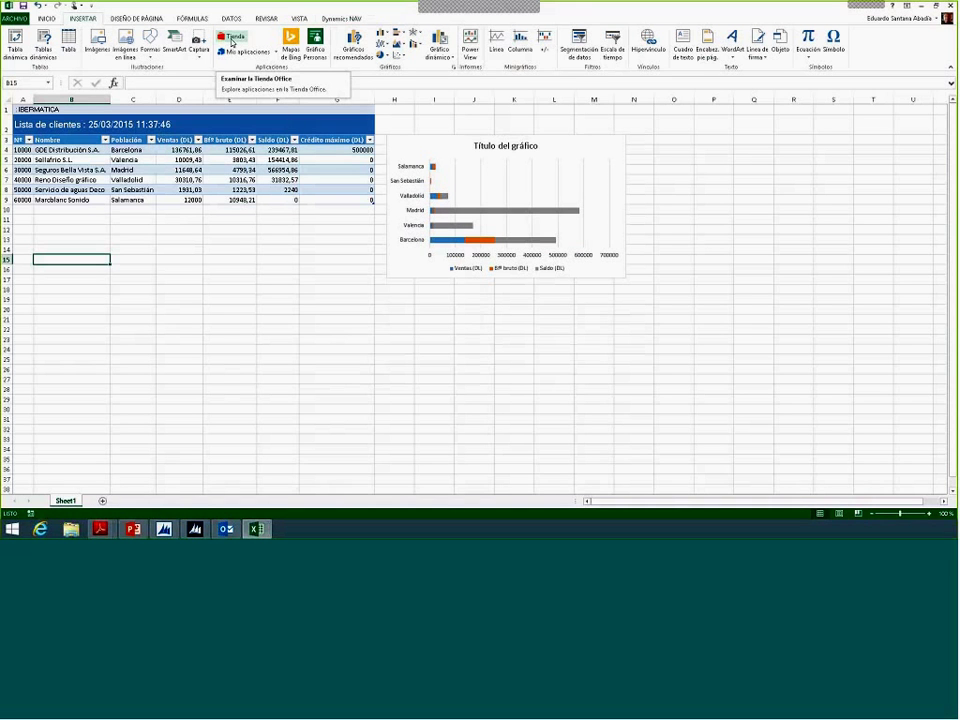
{"action": "left_click", "coordinate": [232, 40]}
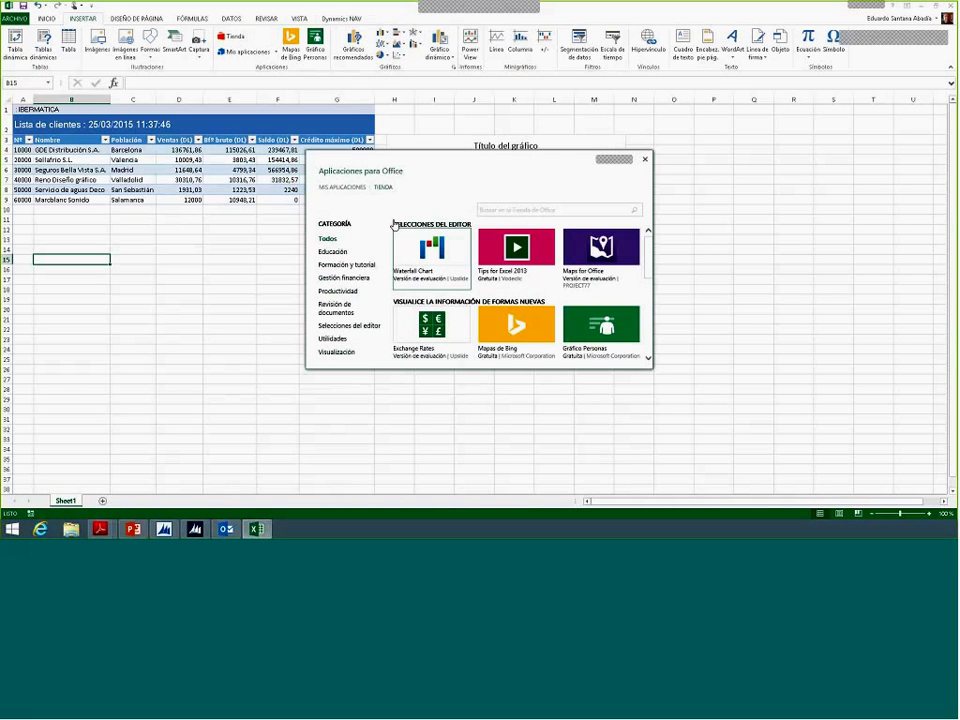
Step: Browse the Office Store's education, training, financial management and productivity categories, and view the list of own apps
{"action": "left_click_drag", "start_coordinate": [366, 370], "coordinate": [369, 452]}
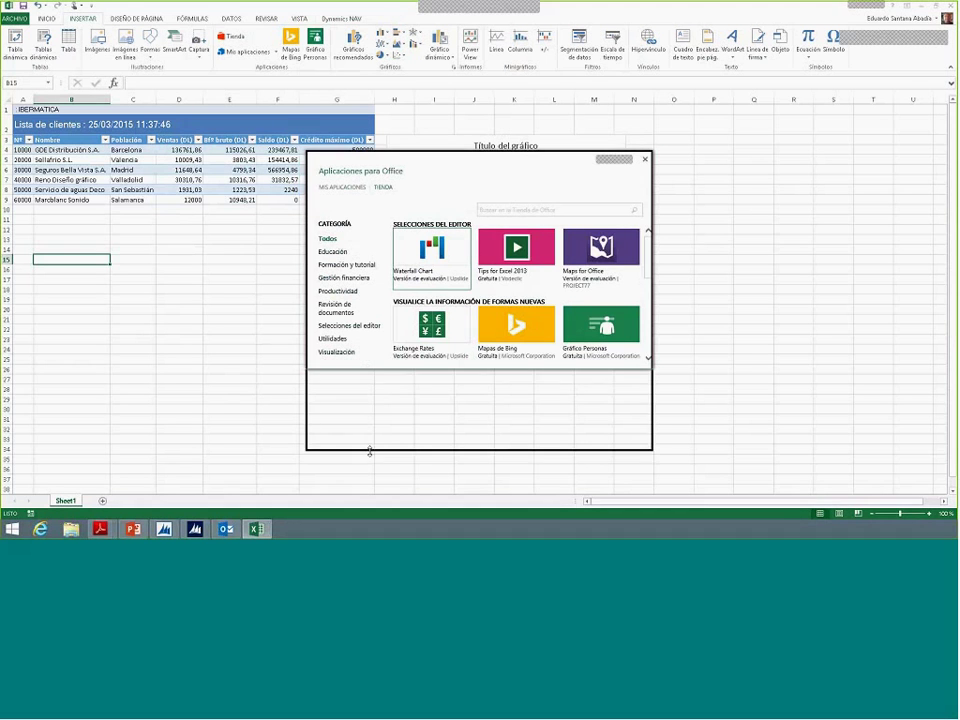
{"action": "left_click", "coordinate": [336, 257]}
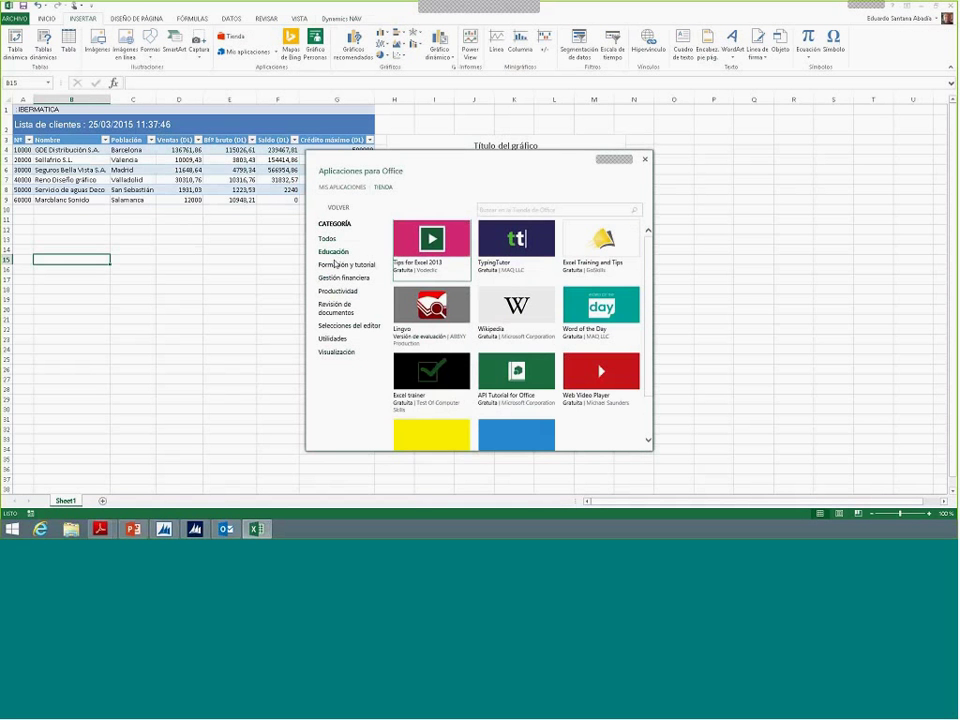
{"action": "left_click", "coordinate": [336, 265]}
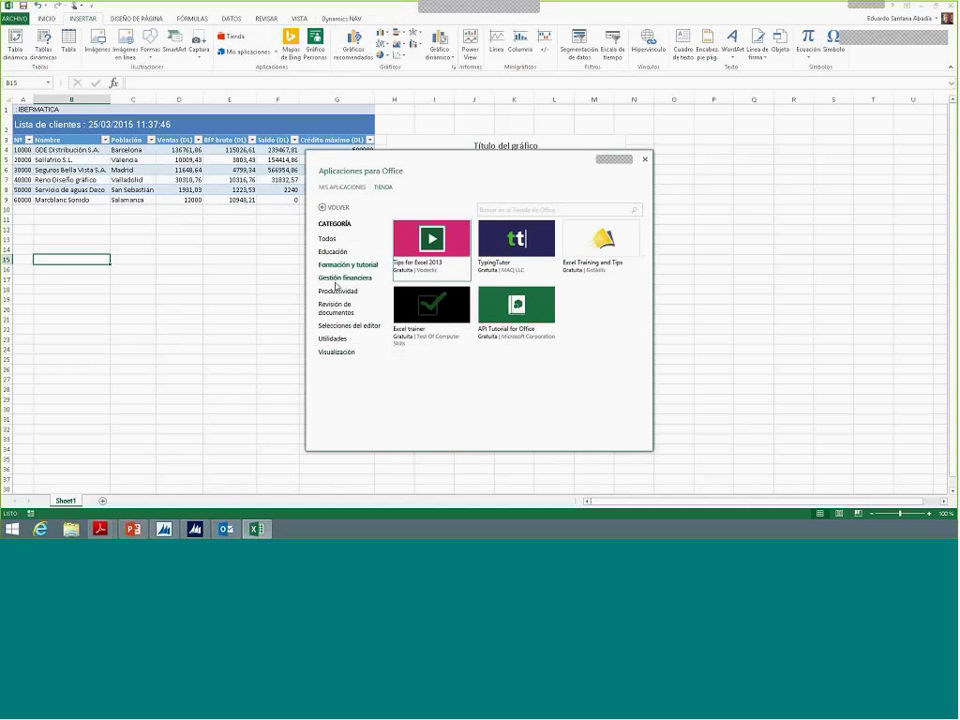
{"action": "left_click", "coordinate": [337, 280]}
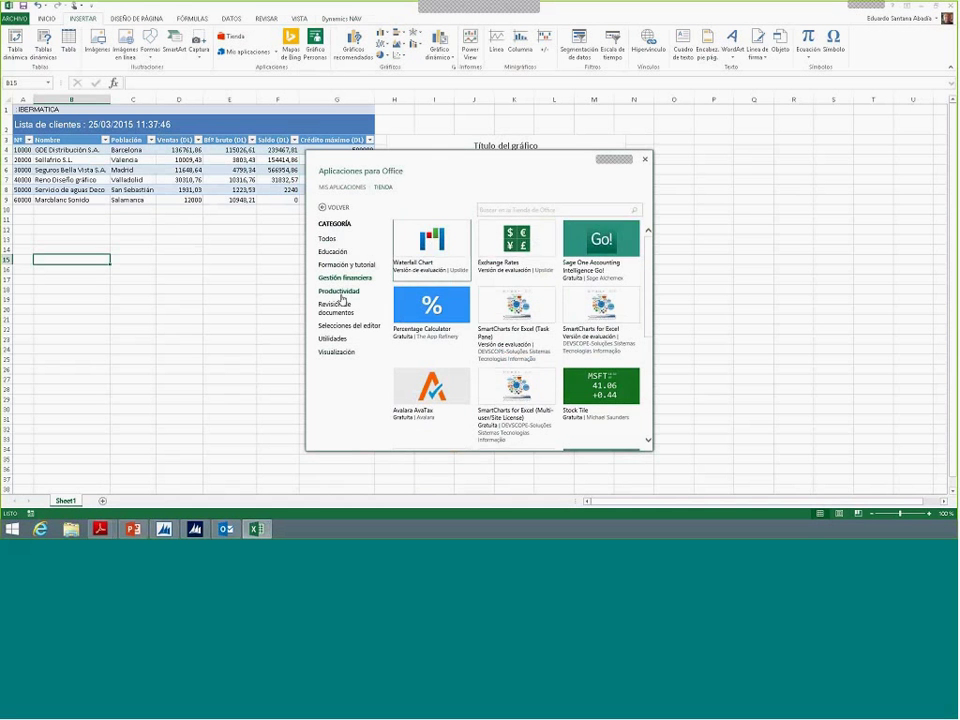
{"action": "left_click", "coordinate": [341, 295]}
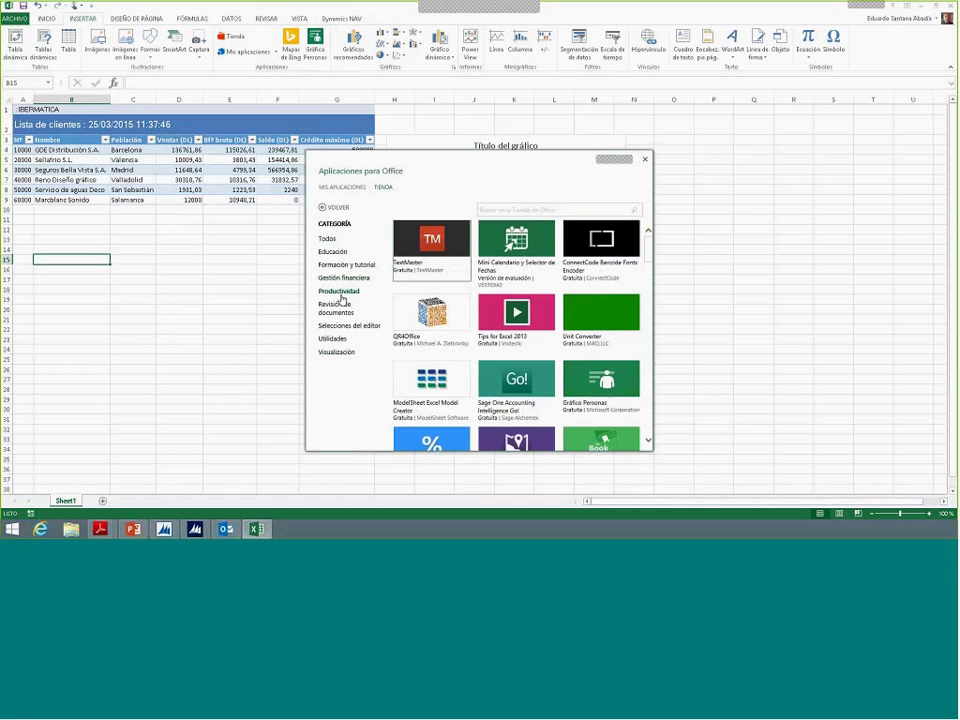
{"action": "scroll", "coordinate": [414, 325], "scroll_direction": "down", "scroll_amount": 3}
{"action": "scroll", "coordinate": [414, 325], "scroll_direction": "up", "scroll_amount": 3}
{"action": "key", "text": "Escape"}
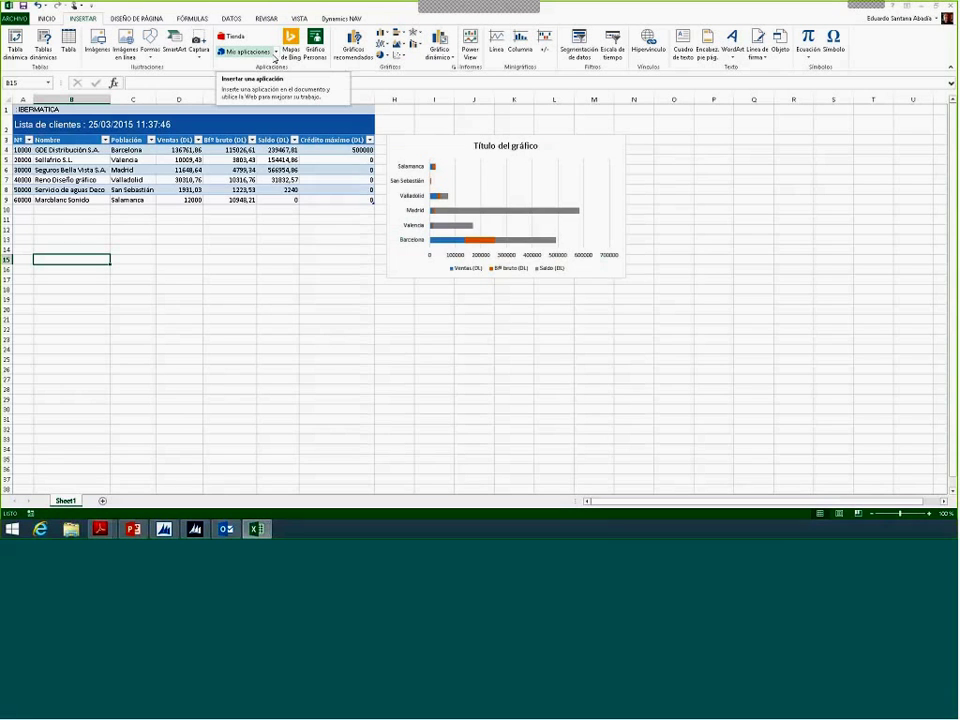
{"action": "left_click", "coordinate": [275, 58]}
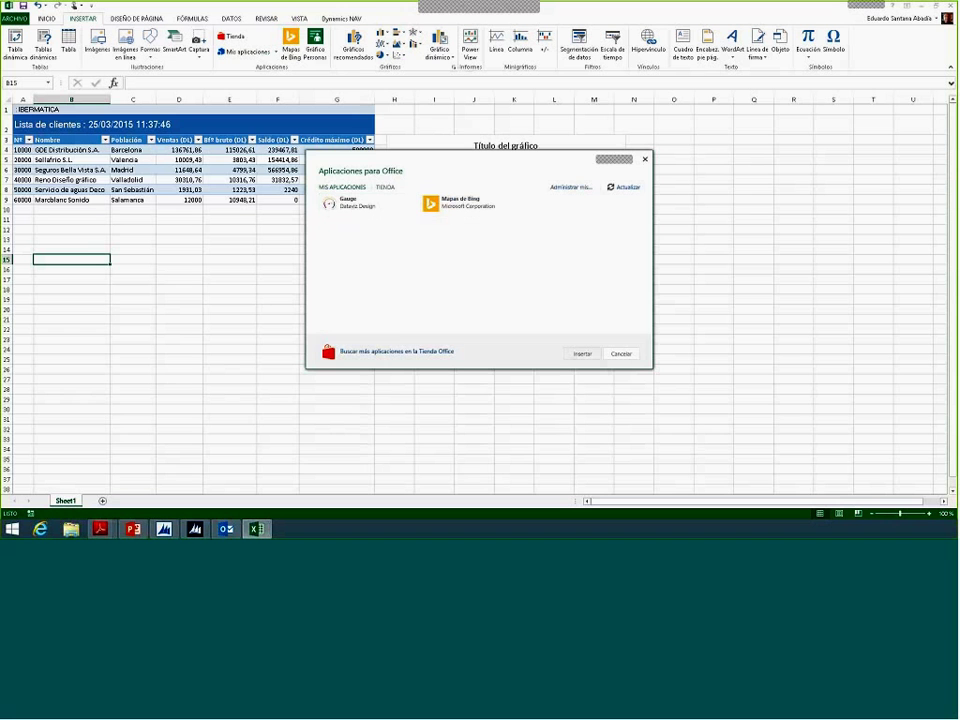
{"action": "key", "text": "Escape"}
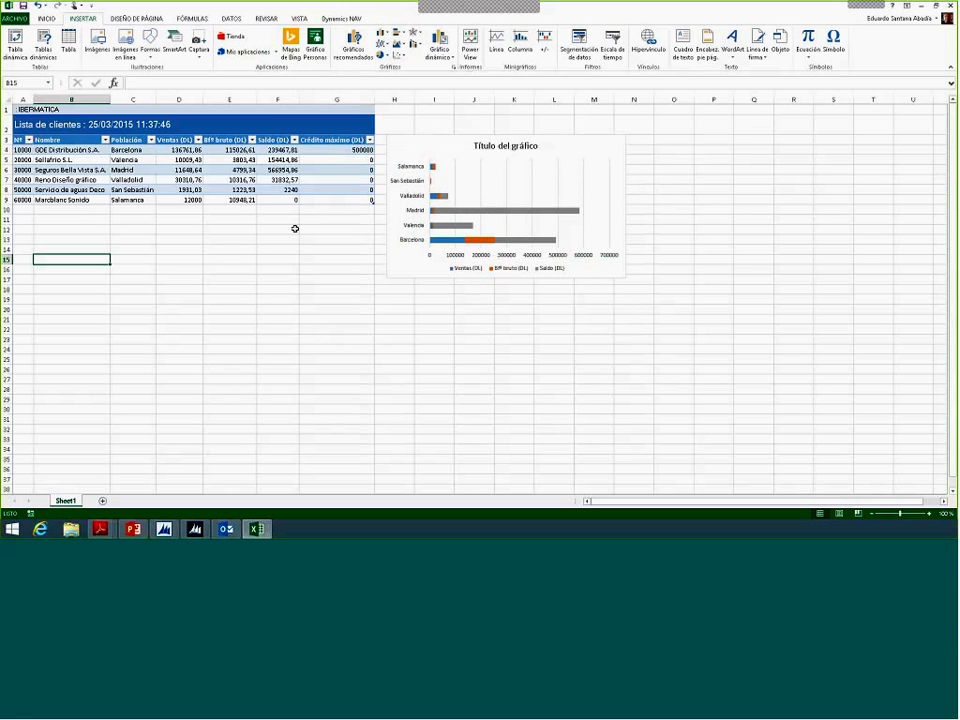
Step: Insert a Bing Maps app below the customer table and plot the Población, Ventas (DL) and Bfº bruto (DL) columns, C3:E9, on it
{"action": "left_click", "coordinate": [140, 140]}
{"action": "left_click_drag", "start_coordinate": [138, 150], "coordinate": [229, 197]}
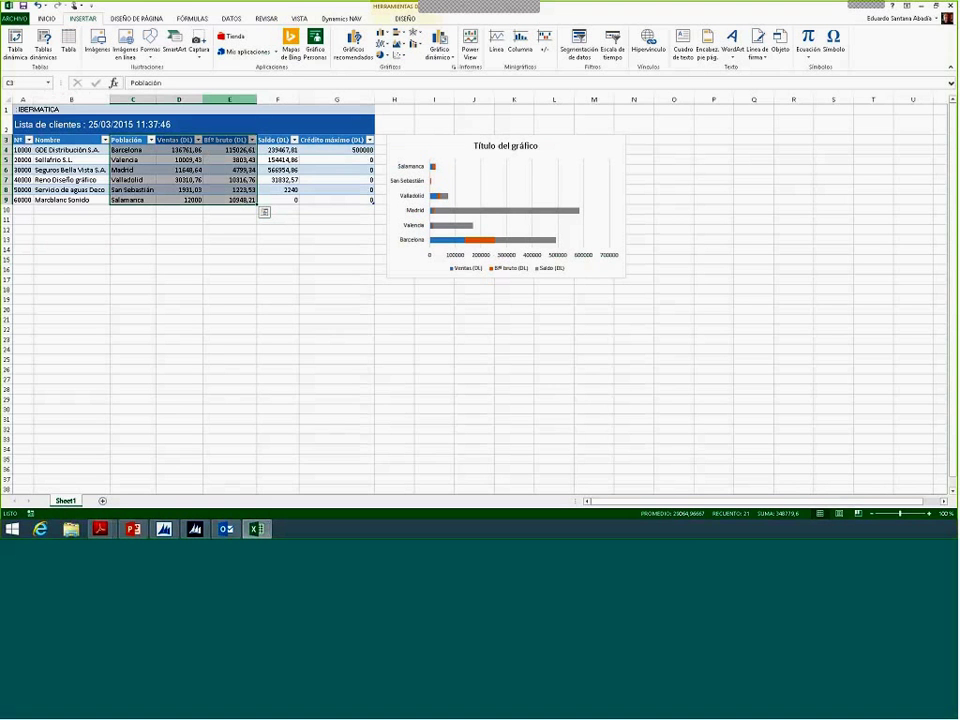
{"action": "left_click", "coordinate": [290, 45]}
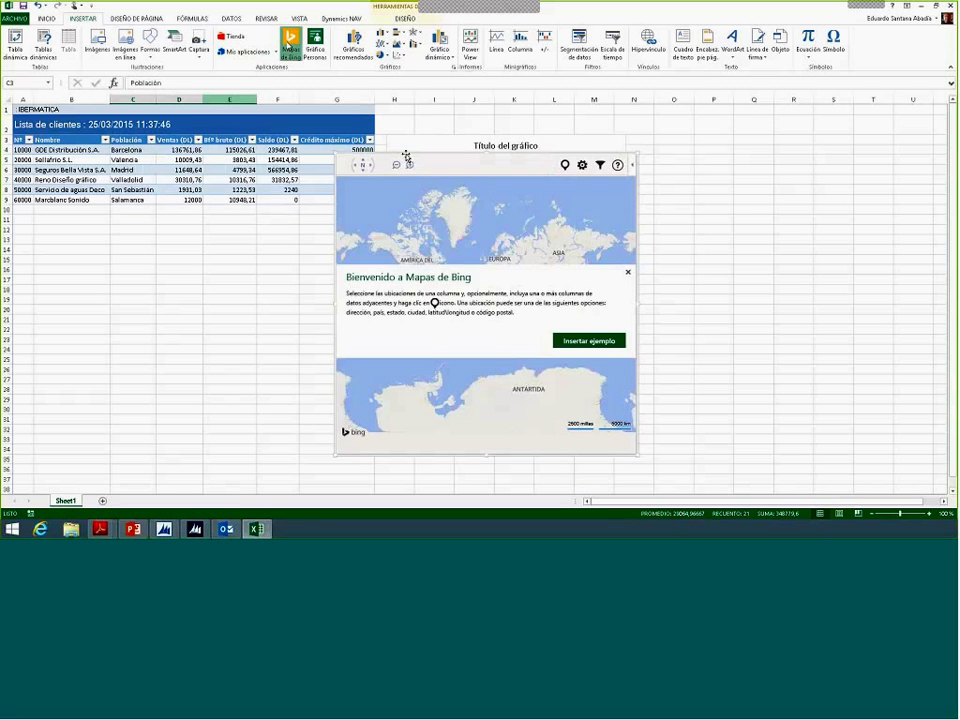
{"action": "left_click_drag", "start_coordinate": [405, 155], "coordinate": [137, 229]}
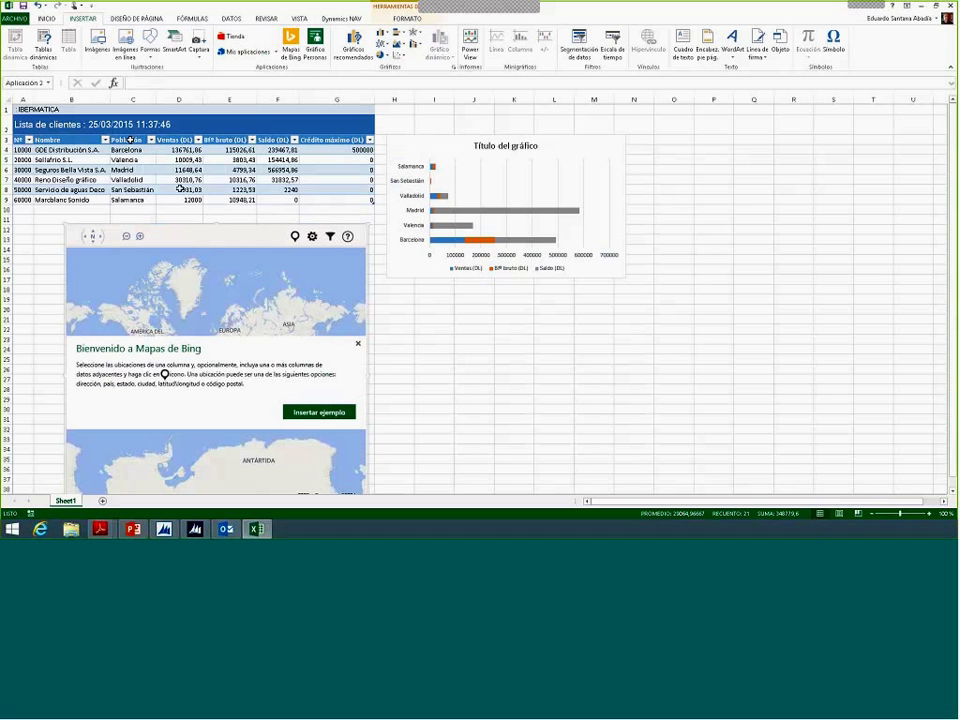
{"action": "left_click_drag", "start_coordinate": [130, 140], "coordinate": [240, 200]}
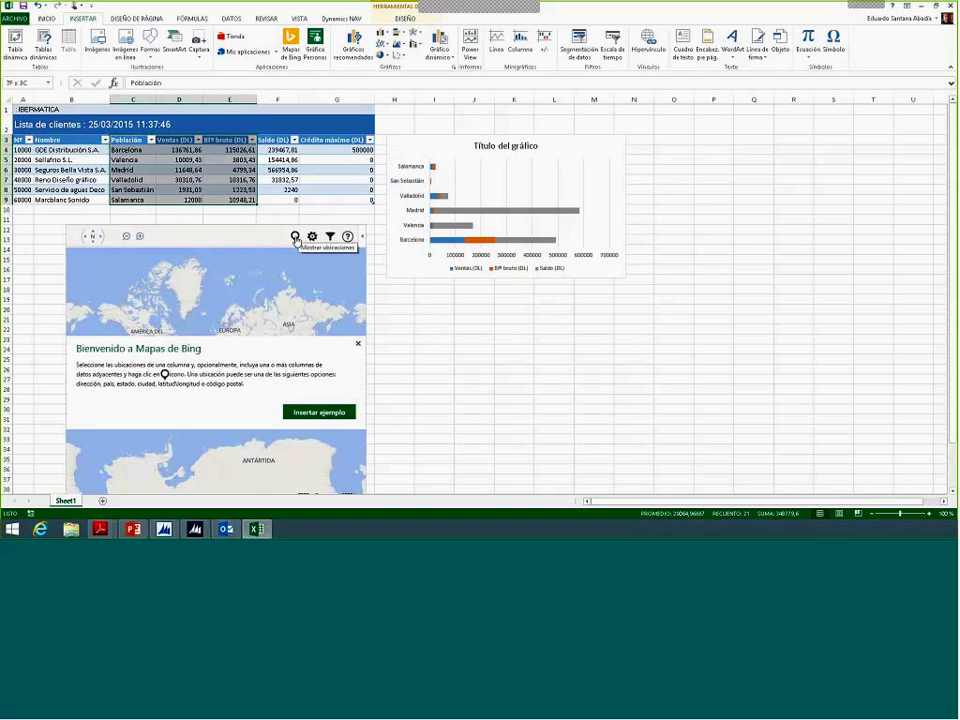
{"action": "left_click", "coordinate": [295, 237]}
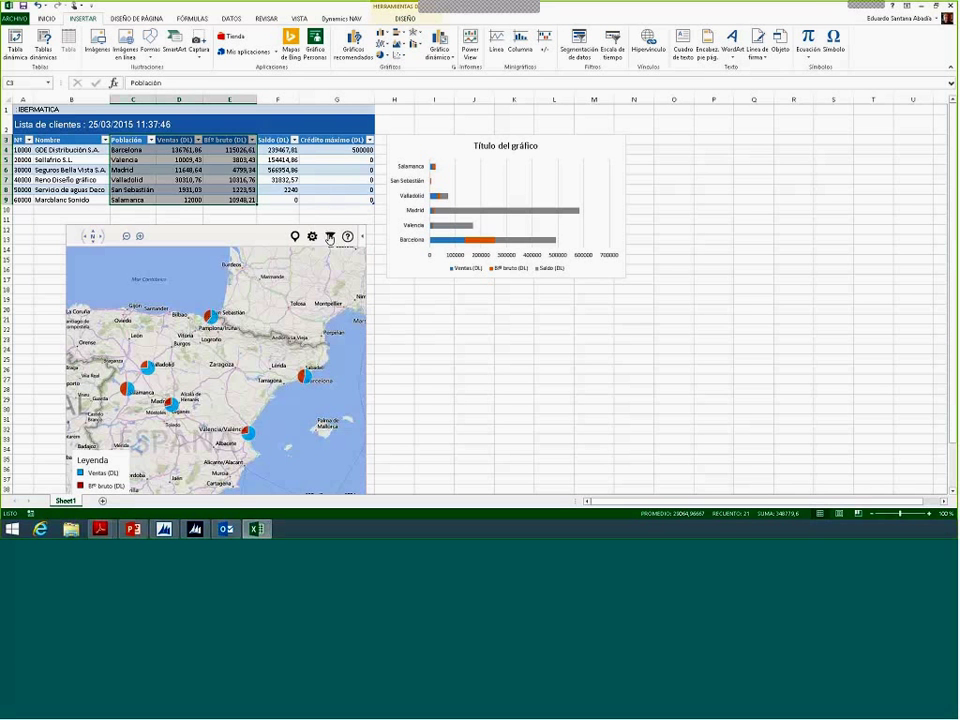
Step: Exclude Valladolid and Salamanca in the map's location filter
{"action": "left_click", "coordinate": [329, 235]}
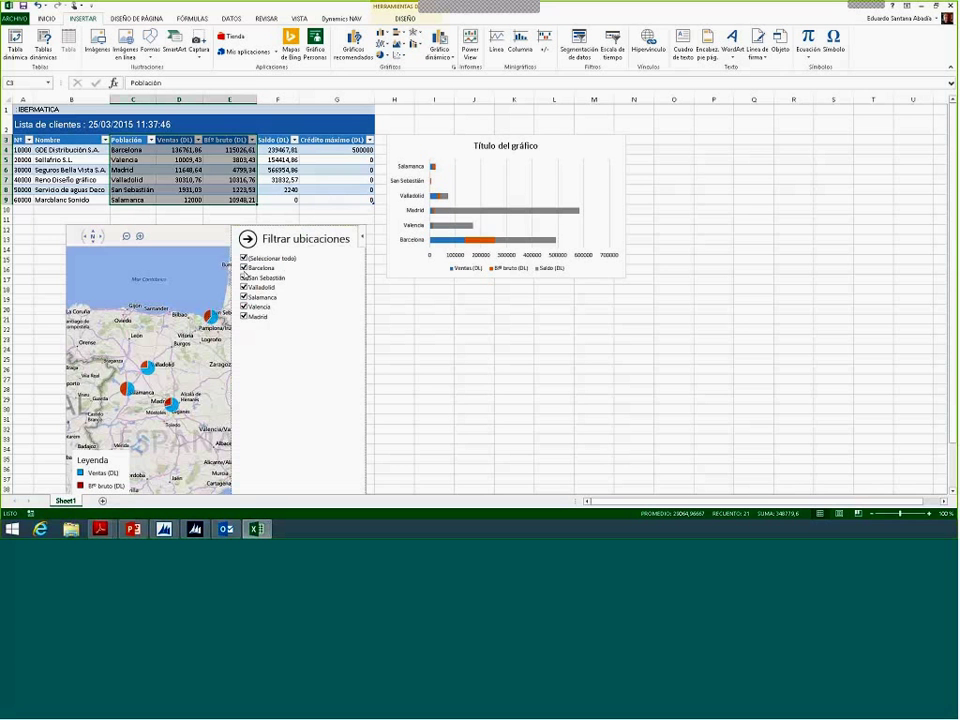
{"action": "left_click", "coordinate": [243, 287]}
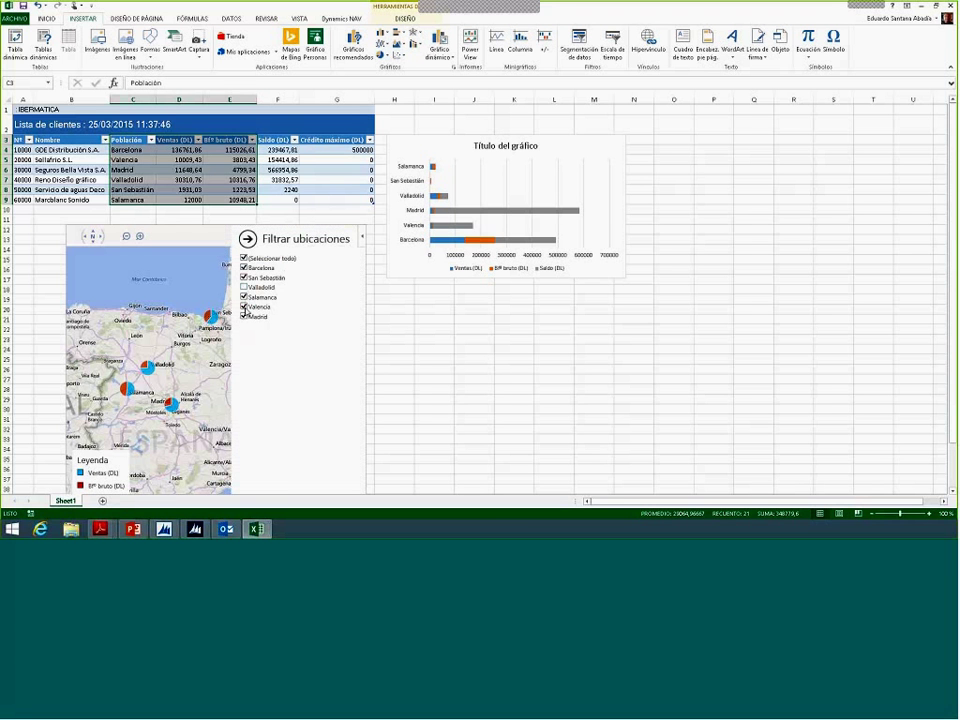
{"action": "left_click", "coordinate": [243, 297]}
{"action": "left_click", "coordinate": [255, 244]}
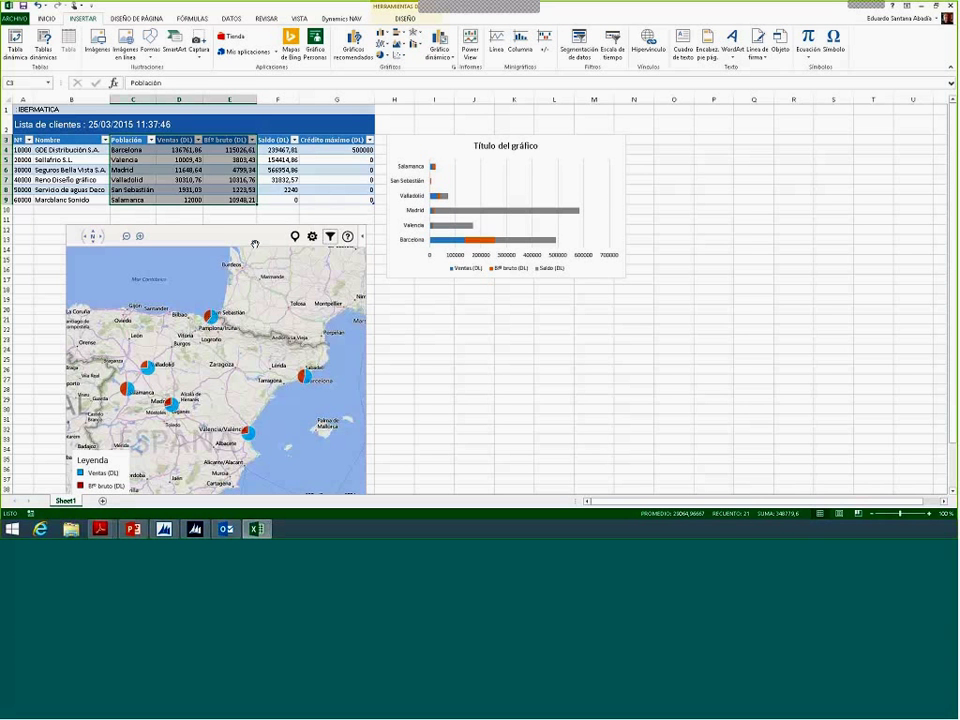
Step: Change the map's location filter to keep only Barcelona, Valencia and Madrid, and check the markers on the map
{"action": "left_click", "coordinate": [330, 236]}
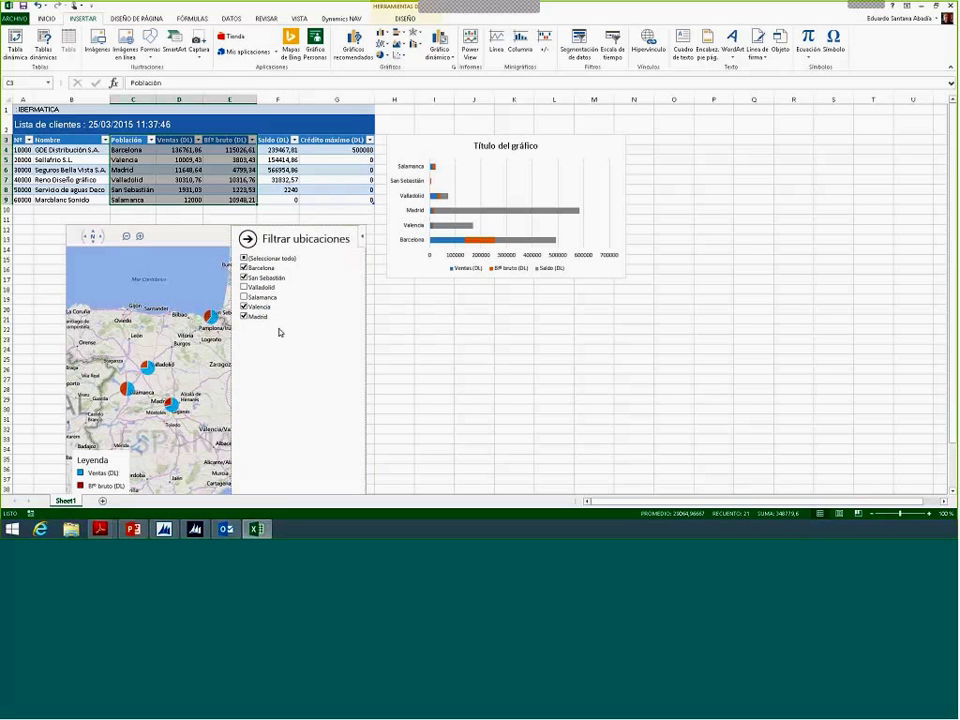
{"action": "left_click", "coordinate": [245, 259]}
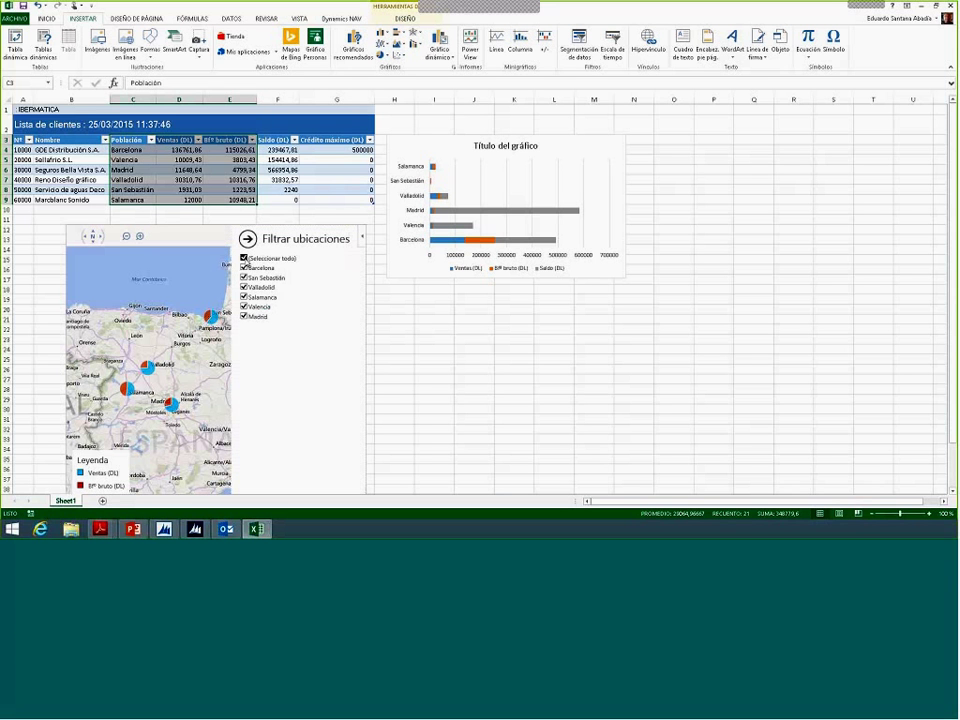
{"action": "left_click", "coordinate": [244, 269]}
{"action": "left_click", "coordinate": [244, 287]}
{"action": "left_click", "coordinate": [244, 307]}
{"action": "left_click", "coordinate": [244, 316]}
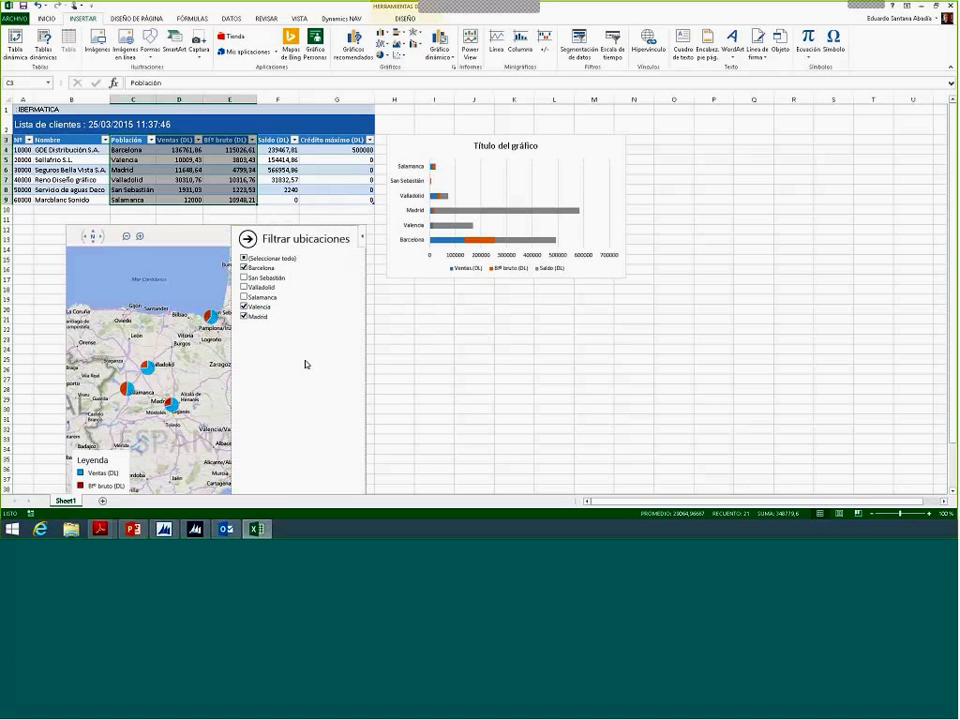
{"action": "left_click", "coordinate": [363, 238]}
{"action": "left_click", "coordinate": [363, 238]}
{"action": "left_click", "coordinate": [272, 390]}
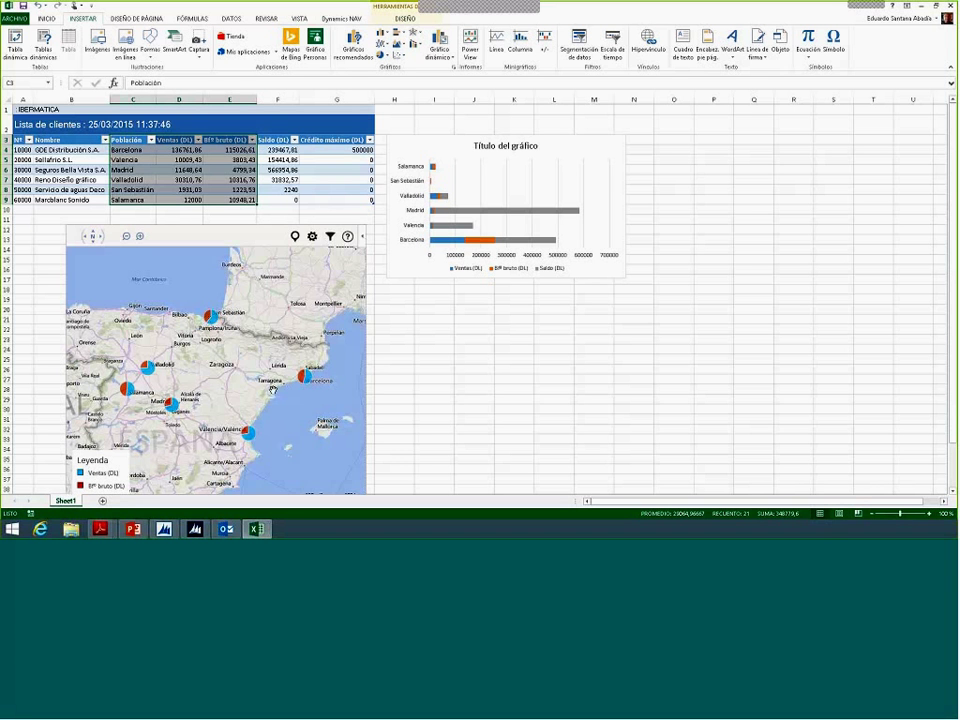
{"action": "scroll", "coordinate": [272, 390], "scroll_direction": "down", "scroll_amount": 5}
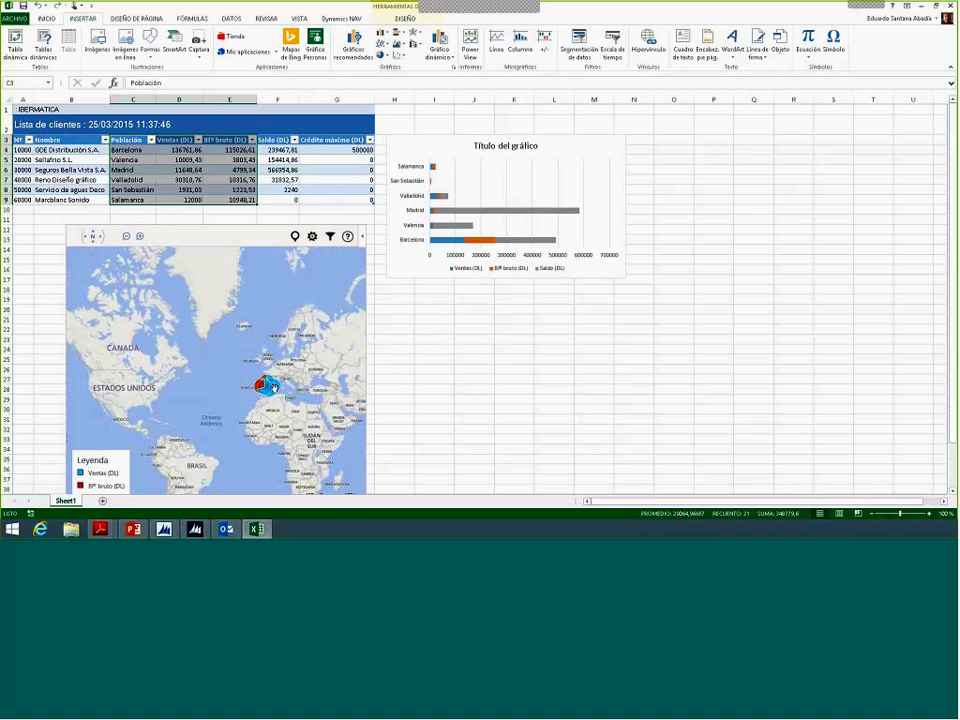
{"action": "scroll", "coordinate": [270, 386], "scroll_direction": "up", "scroll_amount": 5}
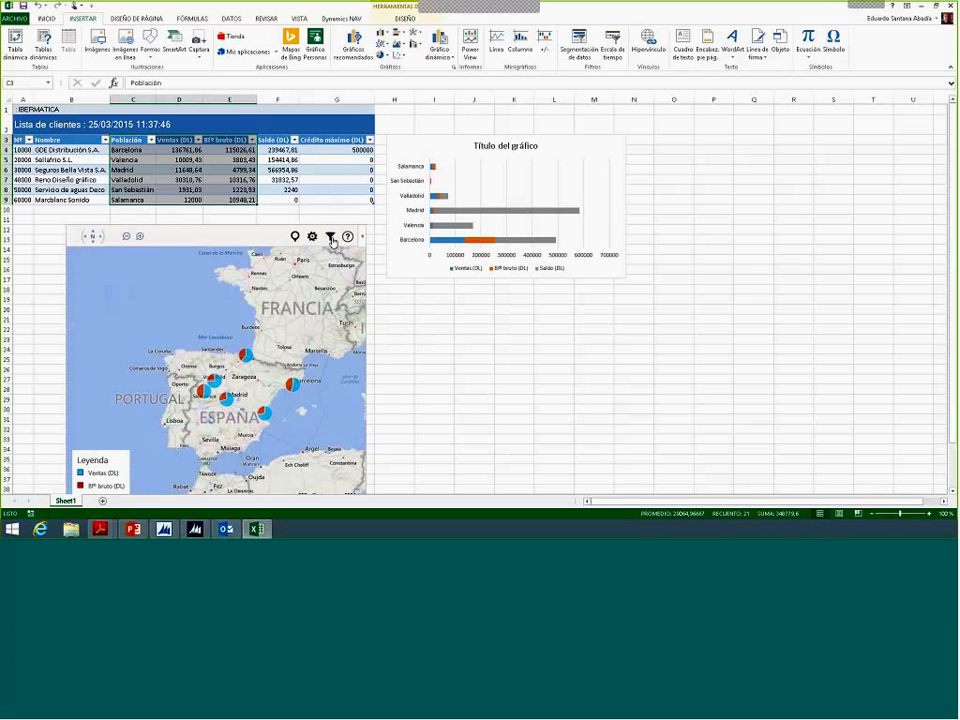
Step: Include San Sebastián, Valladolid and Salamanca again in the map's location filter
{"action": "left_click", "coordinate": [330, 236]}
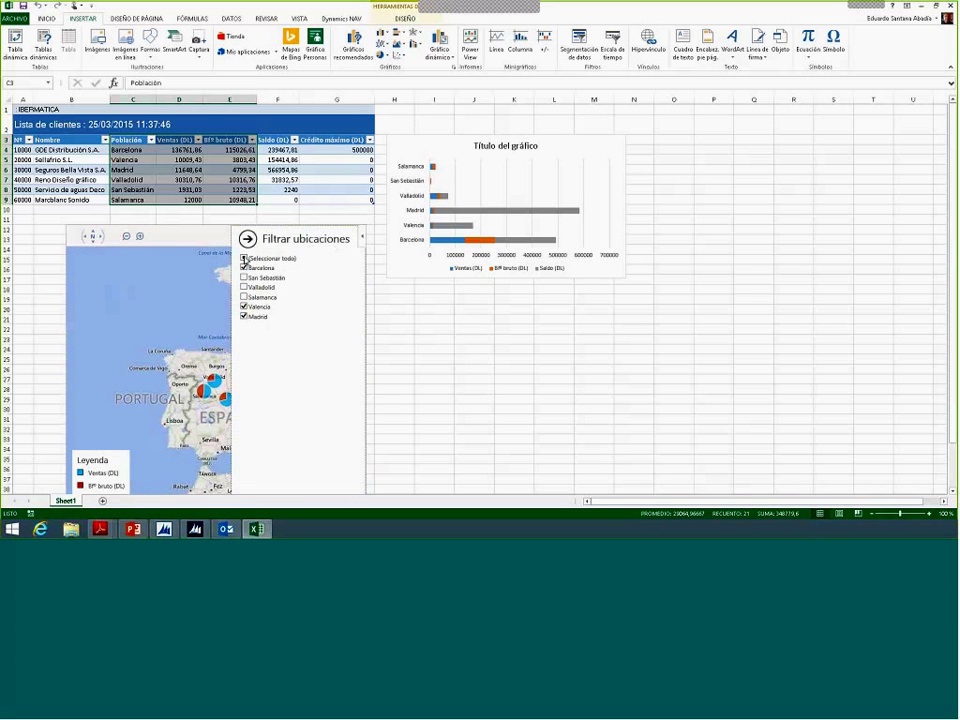
{"action": "left_click", "coordinate": [243, 277]}
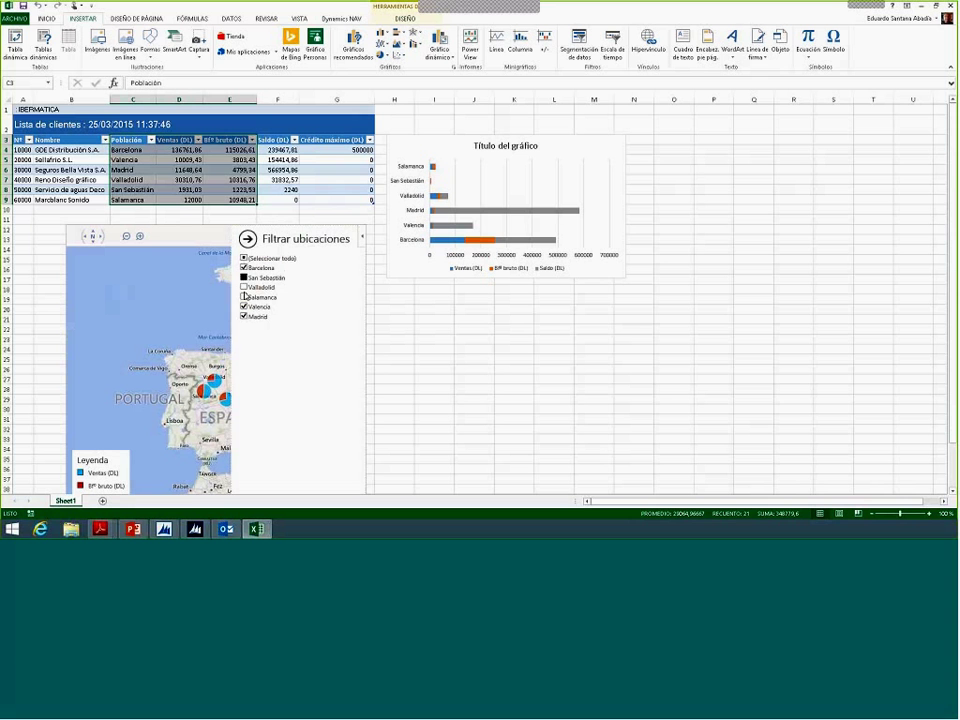
{"action": "left_click", "coordinate": [244, 287]}
{"action": "left_click", "coordinate": [244, 297]}
{"action": "left_click", "coordinate": [248, 240]}
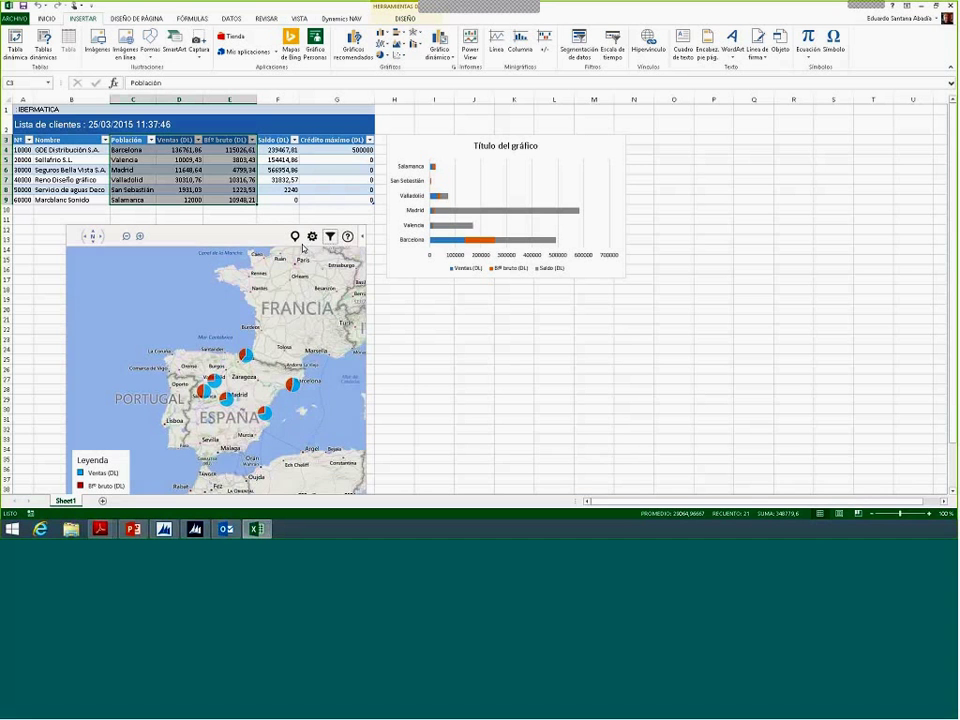
Step: Color the map's Ventas (DL) series dark green, and try the Vista aérea map type before returning to Carretera
{"action": "left_click", "coordinate": [312, 236]}
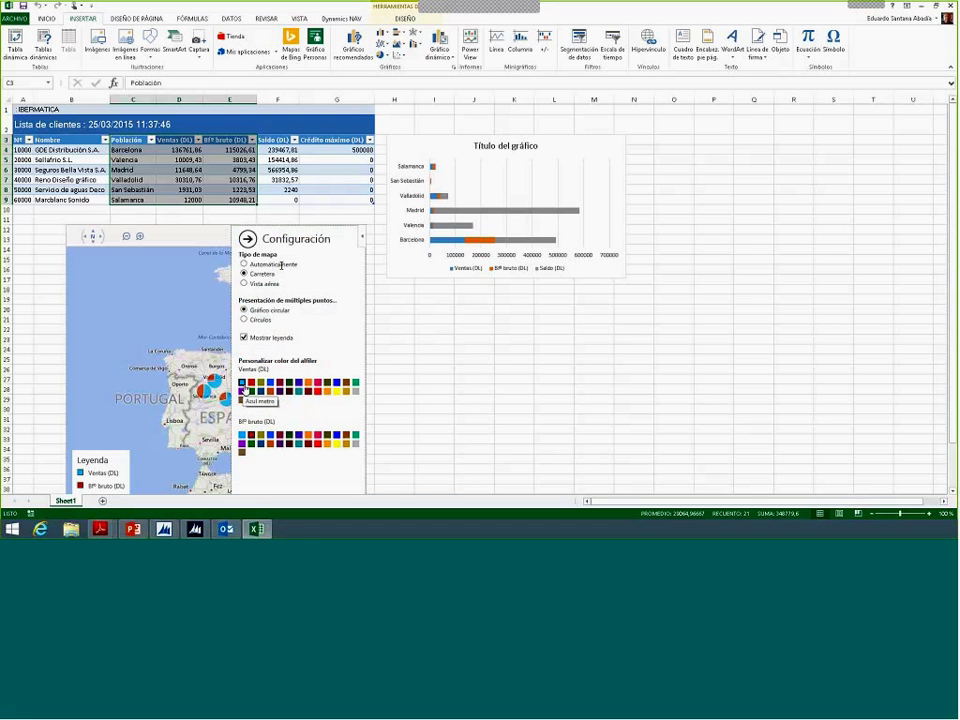
{"action": "left_click", "coordinate": [243, 391]}
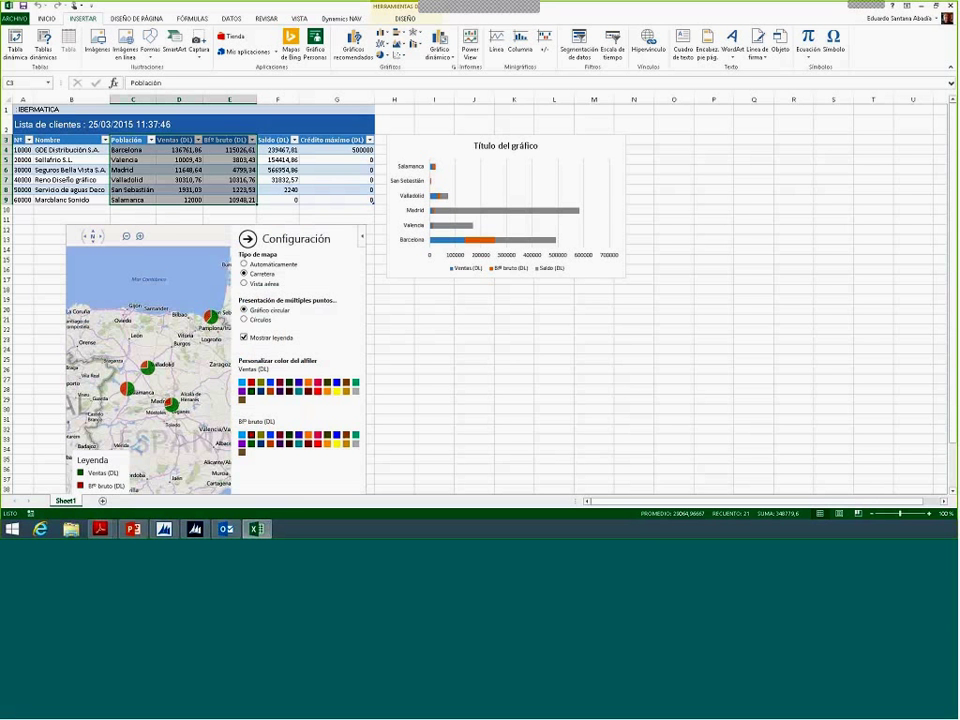
{"action": "left_click", "coordinate": [243, 283]}
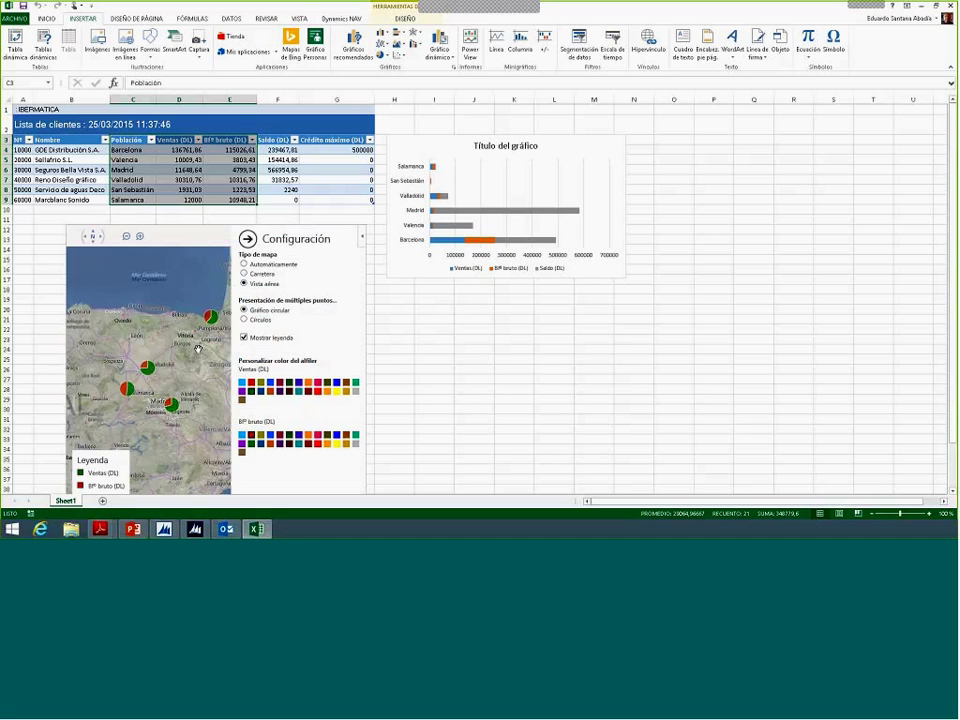
{"action": "left_click", "coordinate": [244, 273]}
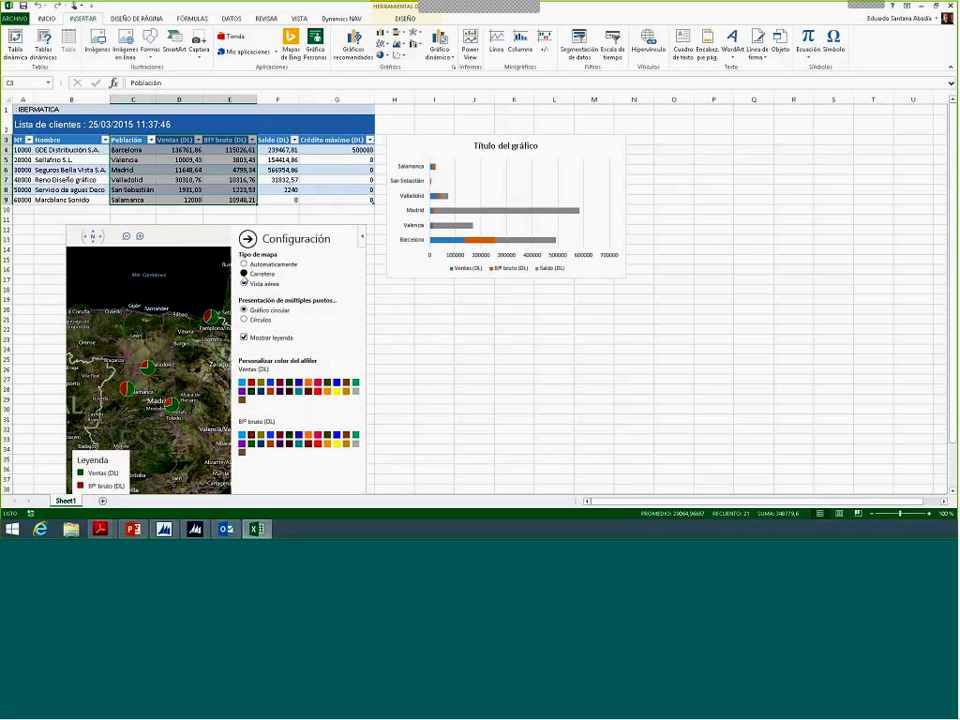
{"action": "left_click", "coordinate": [248, 240]}
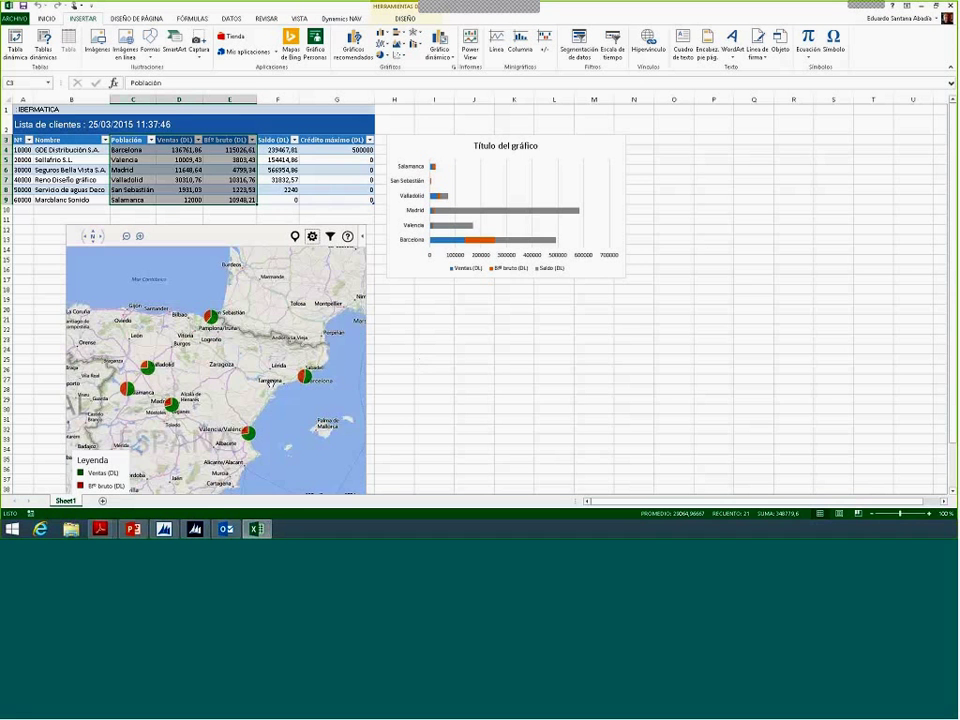
Step: Reposition the Bing map below the customer table so that it starts in column A at about row 13
{"action": "scroll", "coordinate": [218, 352], "scroll_direction": "up", "scroll_amount": 3}
{"action": "left_click_drag", "start_coordinate": [218, 352], "coordinate": [298, 403]}
{"action": "scroll", "coordinate": [261, 337], "scroll_direction": "up", "scroll_amount": 1}
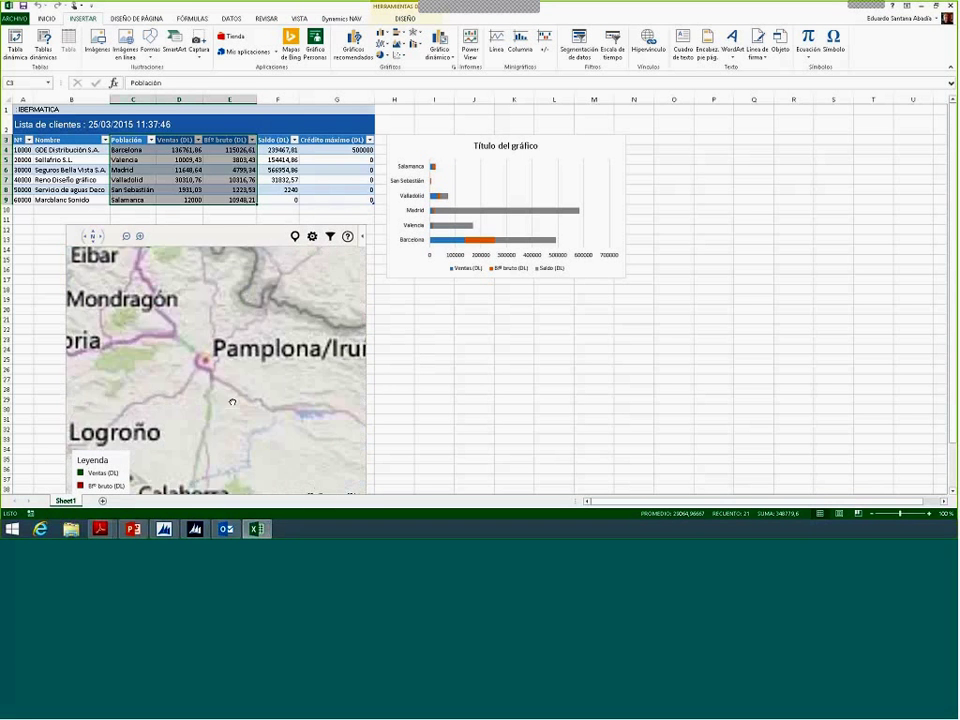
{"action": "scroll", "coordinate": [232, 398], "scroll_direction": "down", "scroll_amount": 2}
{"action": "scroll", "coordinate": [228, 385], "scroll_direction": "down", "scroll_amount": 3}
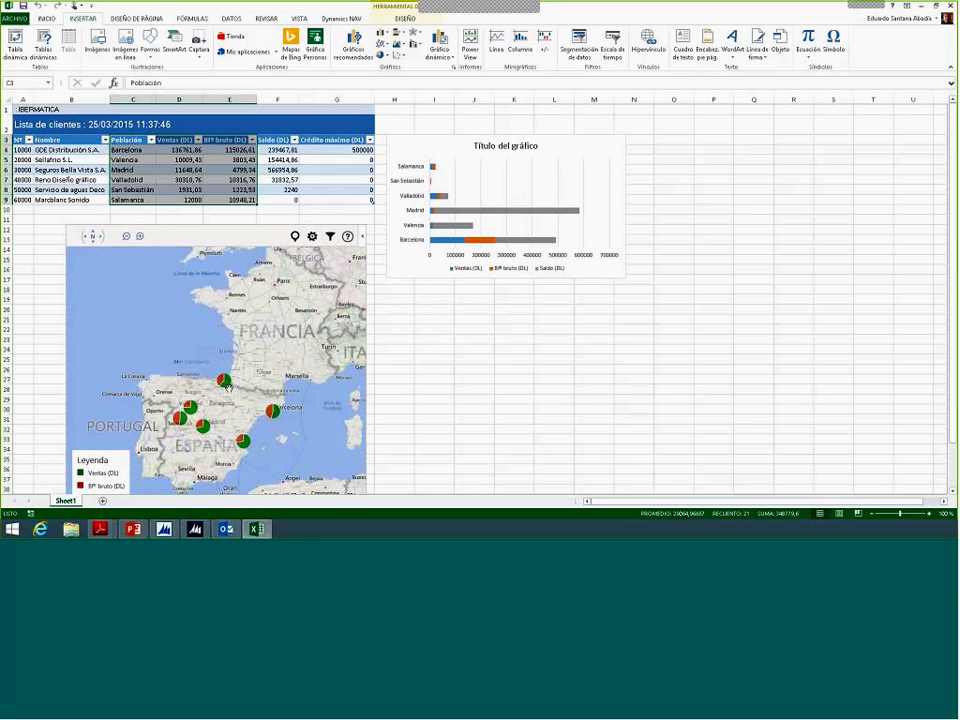
{"action": "scroll", "coordinate": [249, 400], "scroll_direction": "up", "scroll_amount": 2}
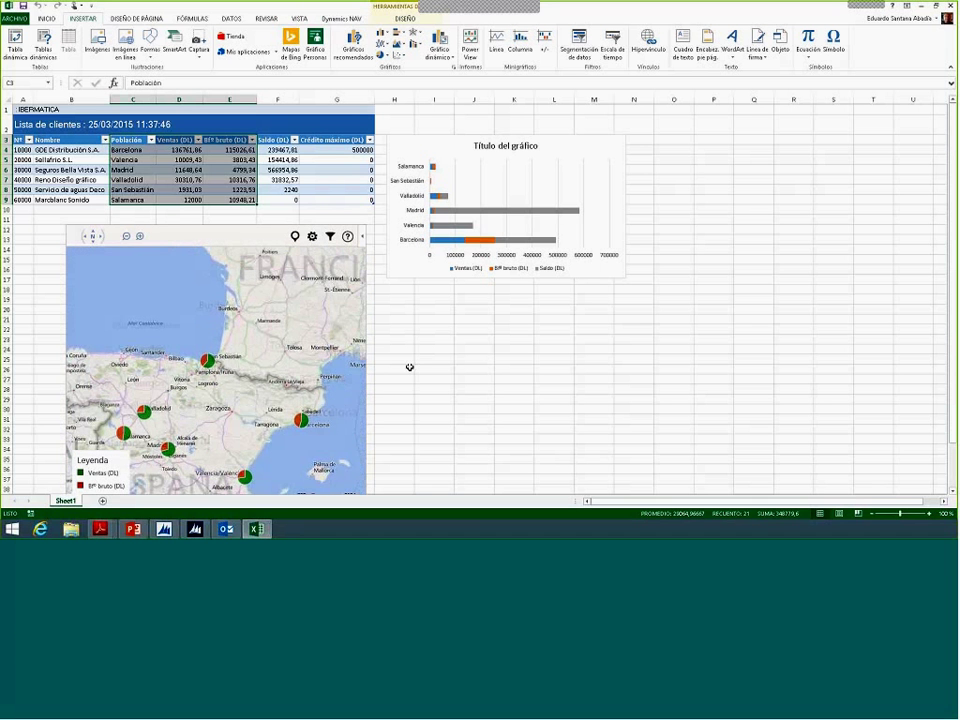
{"action": "left_click", "coordinate": [434, 439]}
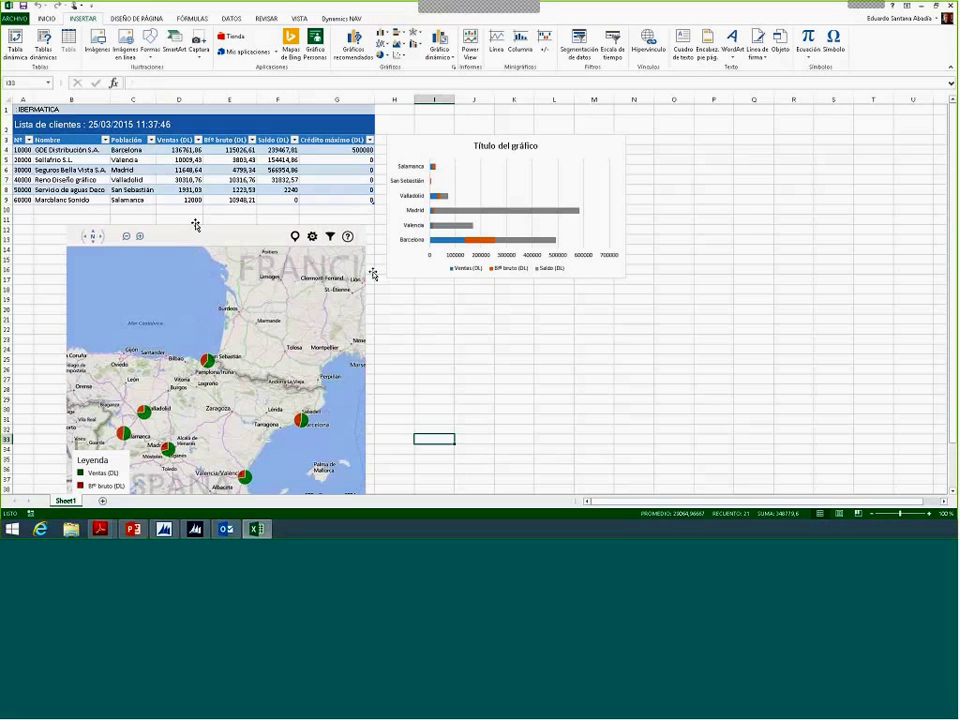
{"action": "left_click_drag", "start_coordinate": [196, 226], "coordinate": [146, 240]}
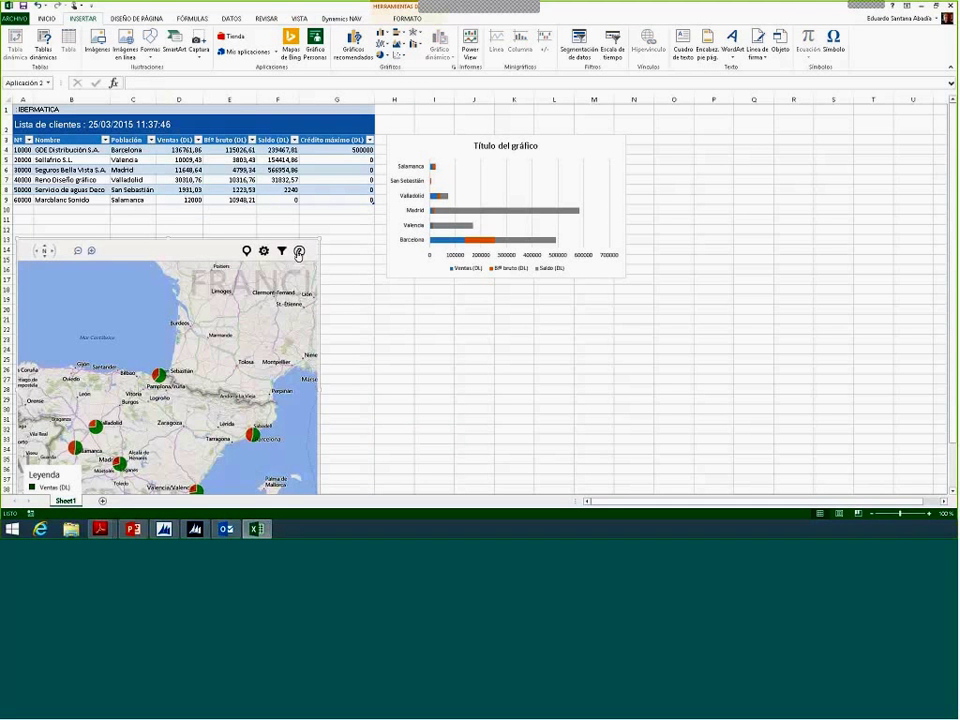
Step: Insert the Gauge app from the recently used apps and place it below the bar chart, starting at about cell H18
{"action": "left_click", "coordinate": [394, 319]}
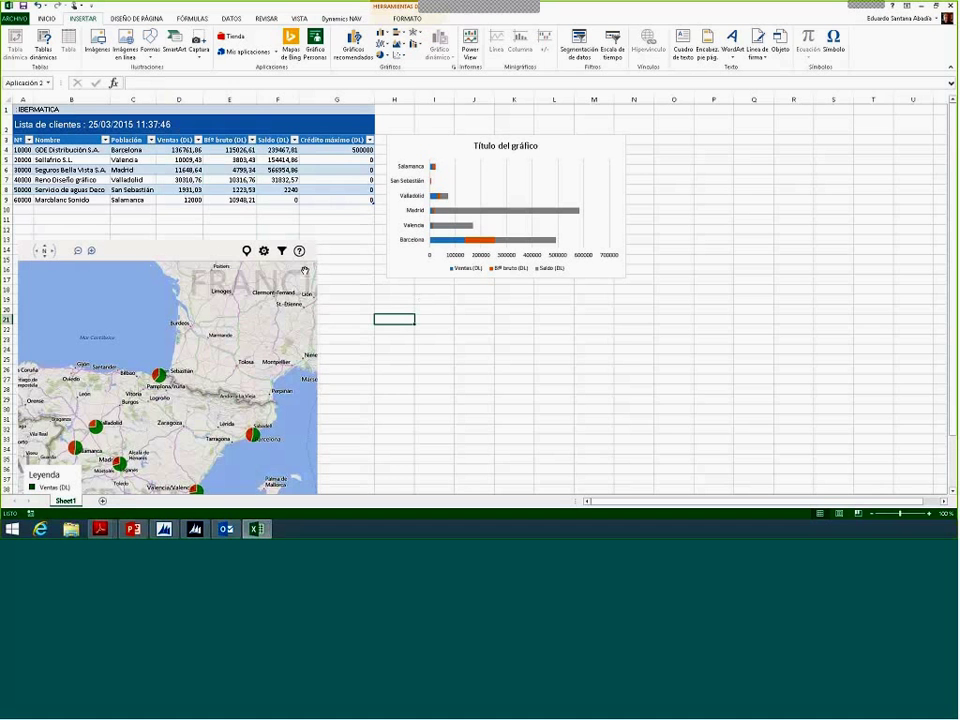
{"action": "left_click", "coordinate": [276, 52]}
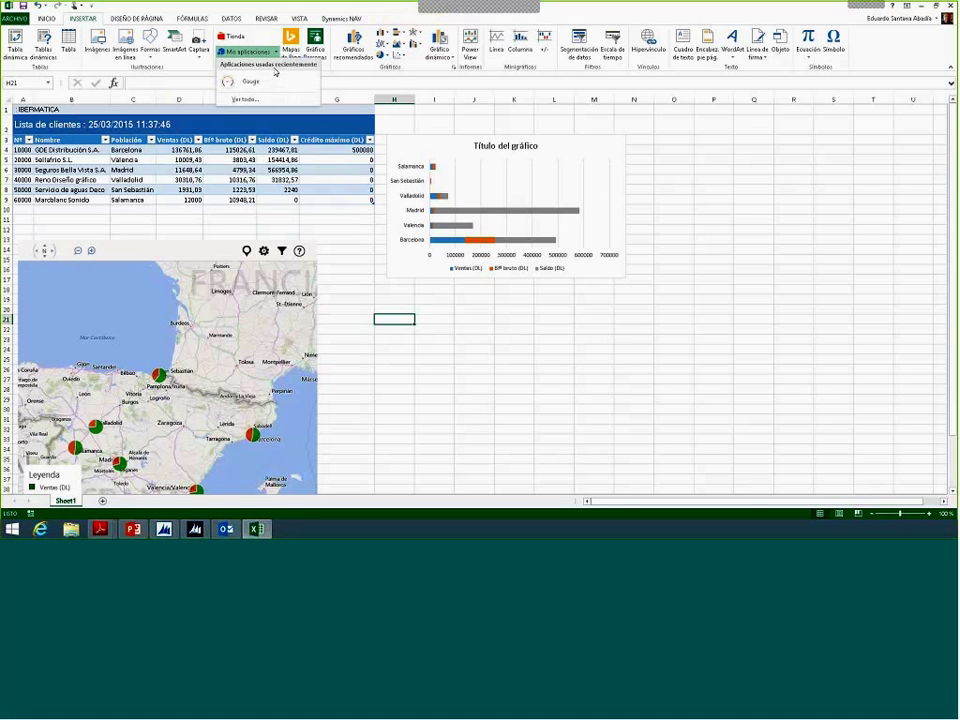
{"action": "left_click", "coordinate": [257, 86]}
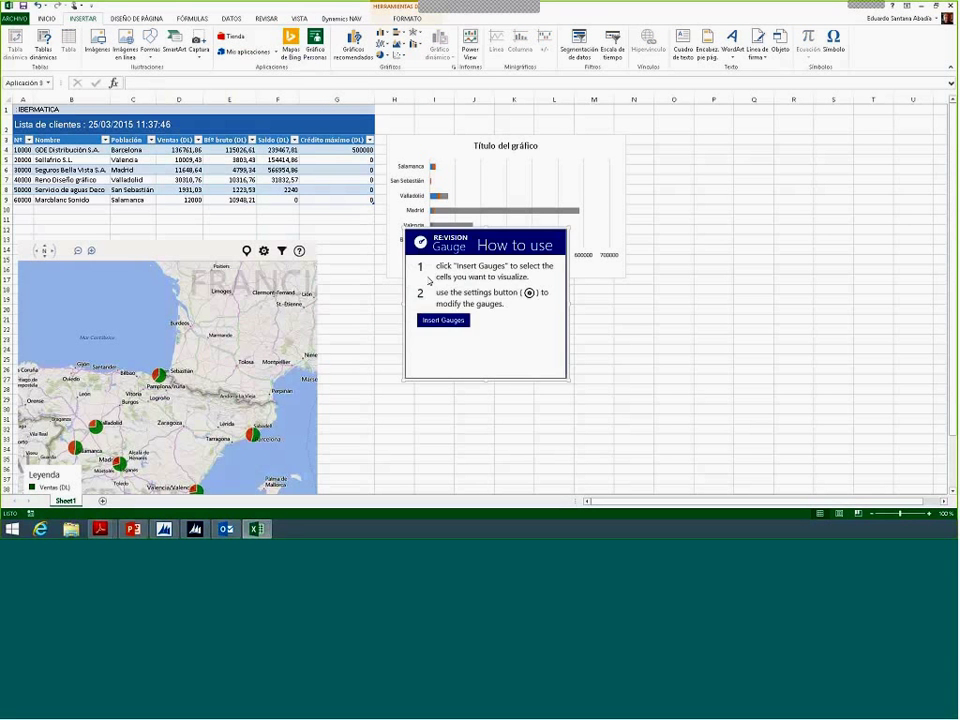
{"action": "left_click_drag", "start_coordinate": [428, 280], "coordinate": [411, 293]}
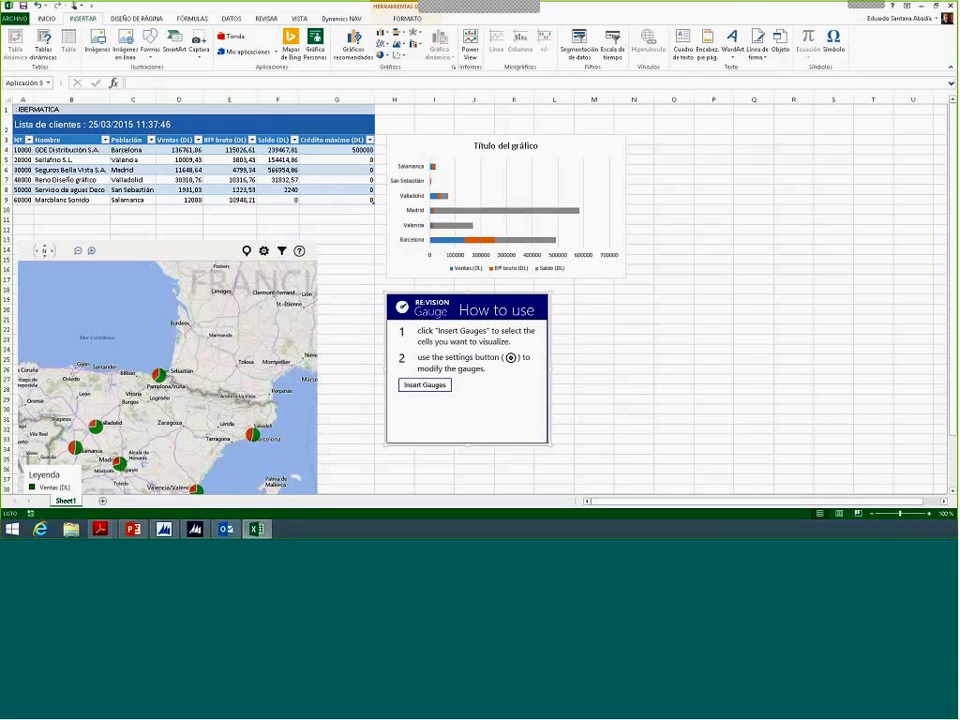
Step: Enter 35 in cell G11 and insert a gauge that visualizes that cell
{"action": "left_click", "coordinate": [230, 219]}
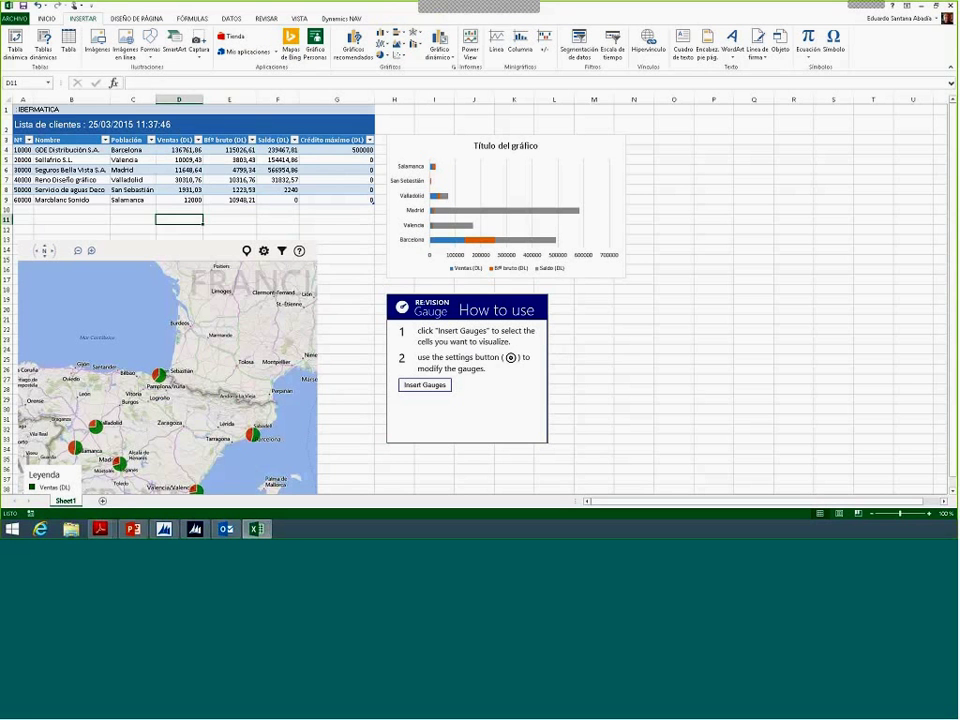
{"action": "left_click", "coordinate": [314, 220]}
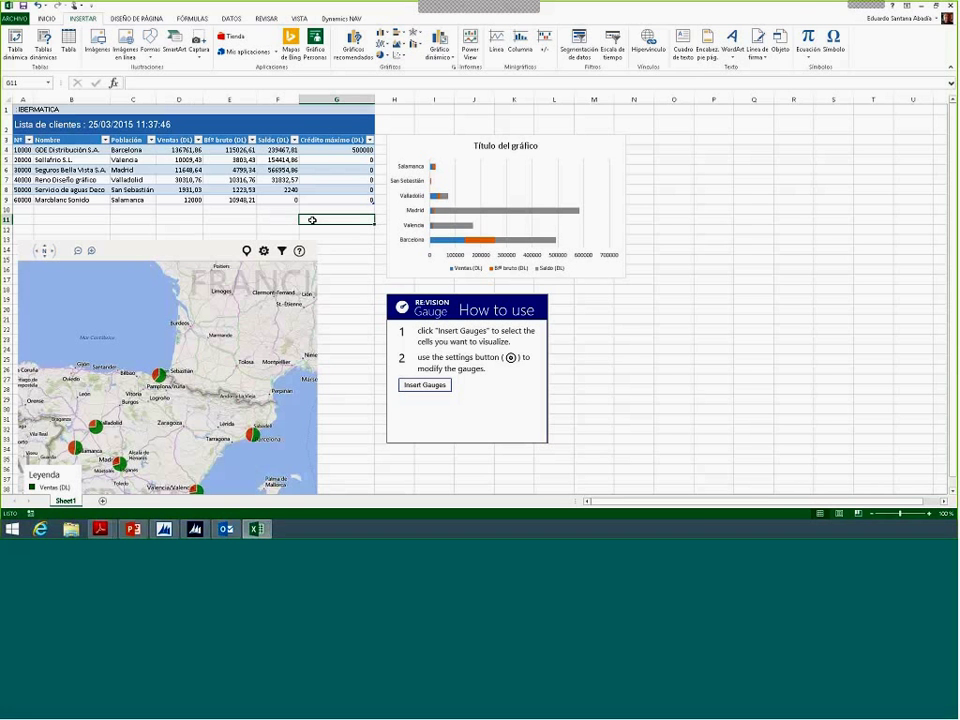
{"action": "type", "text": "35"}
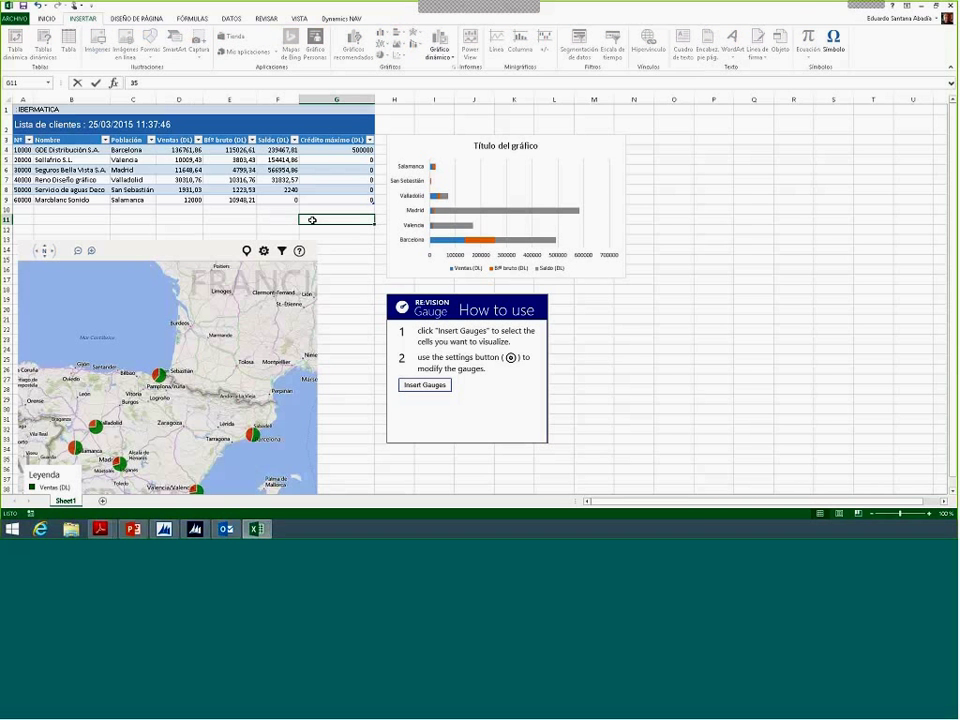
{"action": "key", "text": "Return"}
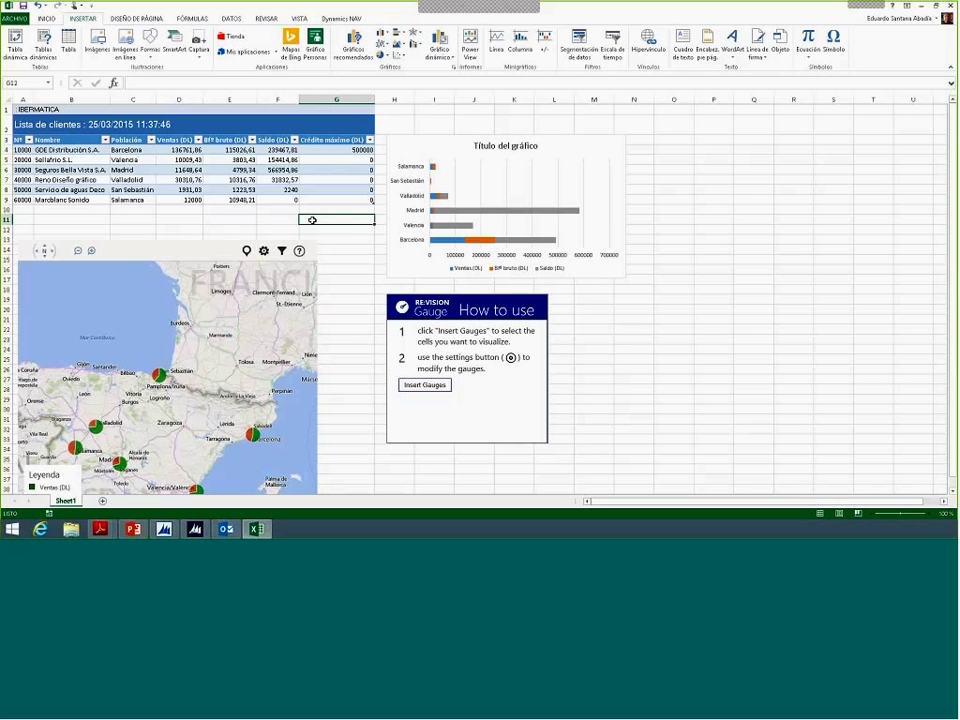
{"action": "left_click", "coordinate": [310, 219]}
{"action": "left_click", "coordinate": [428, 386]}
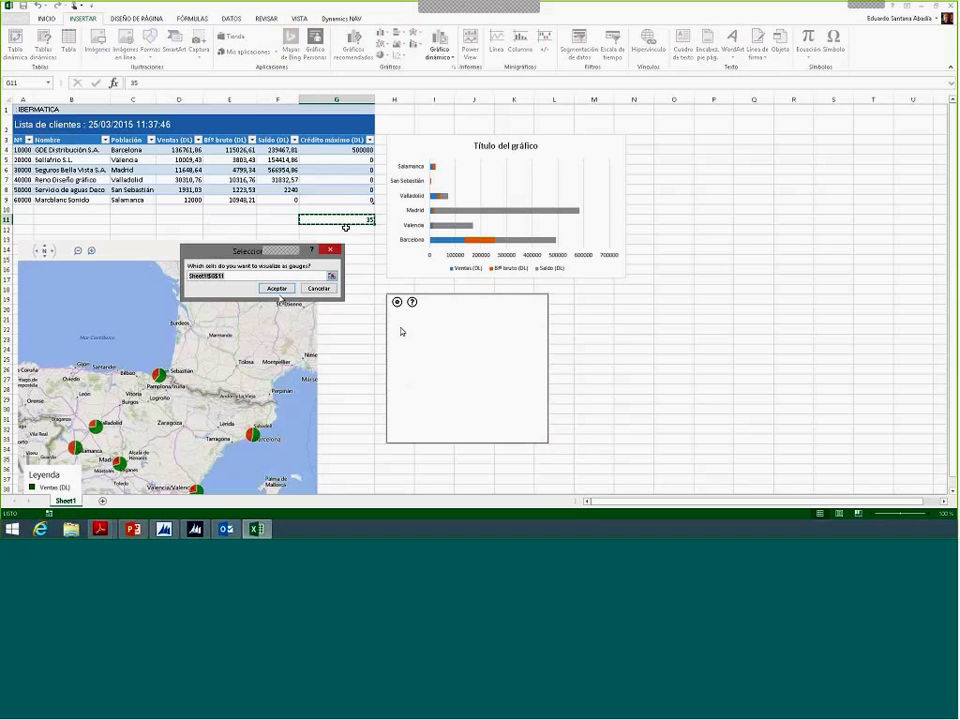
{"action": "left_click", "coordinate": [277, 288]}
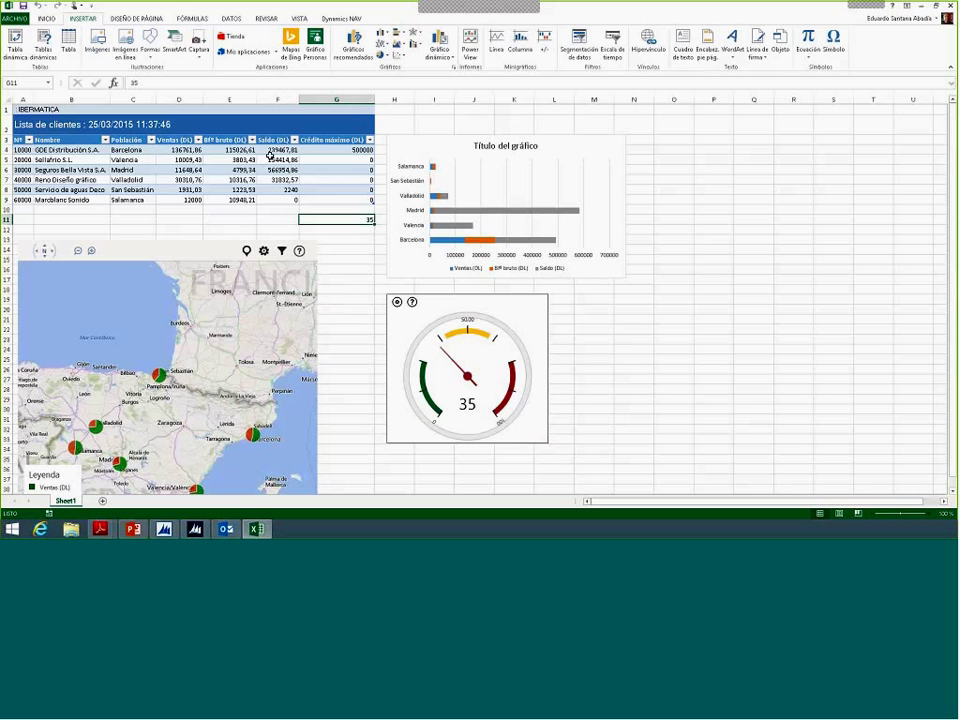
Step: Change the value in cell G11 to 45 so that the gauge follows it
{"action": "key", "text": "Left"}
{"action": "key", "text": "Left"}
{"action": "left_click", "coordinate": [341, 18]}
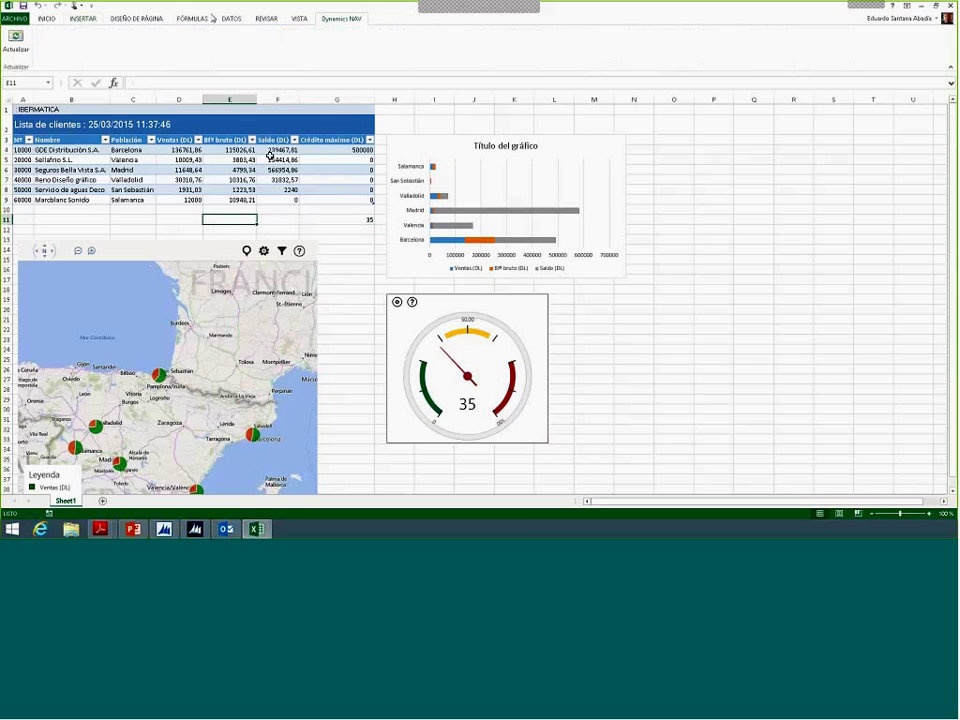
{"action": "left_click", "coordinate": [18, 44]}
{"action": "left_click", "coordinate": [363, 220]}
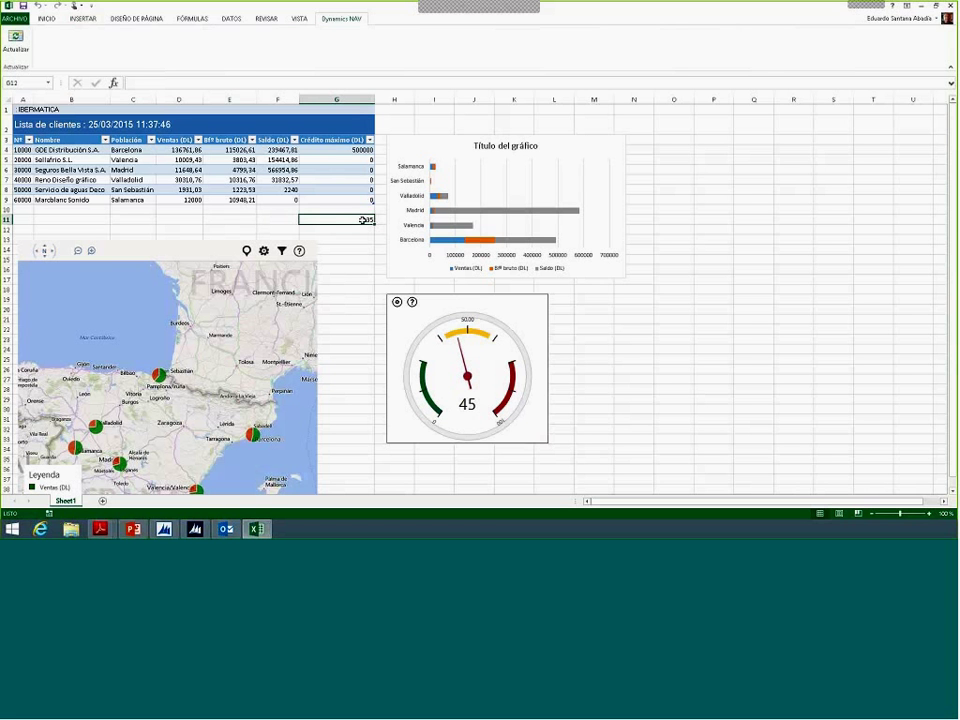
{"action": "key", "text": "Return"}
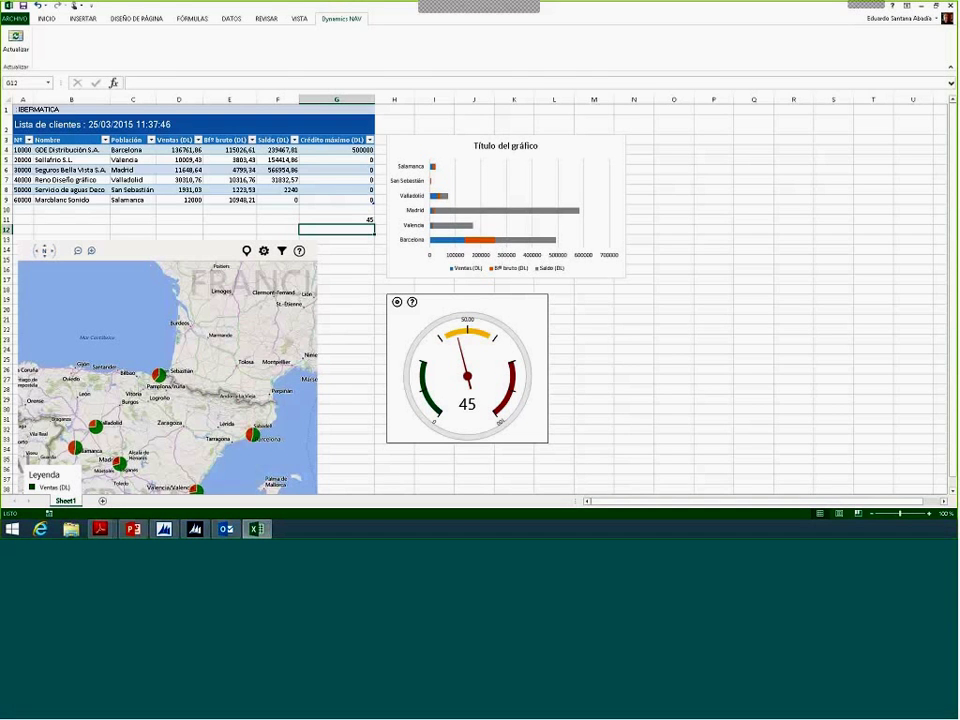
Step: Switch to the PowerPoint agenda slide and highlight item 7, Gráficos vinculados a Esquemas y Dimensiones analíticas
{"action": "left_click", "coordinate": [921, 6]}
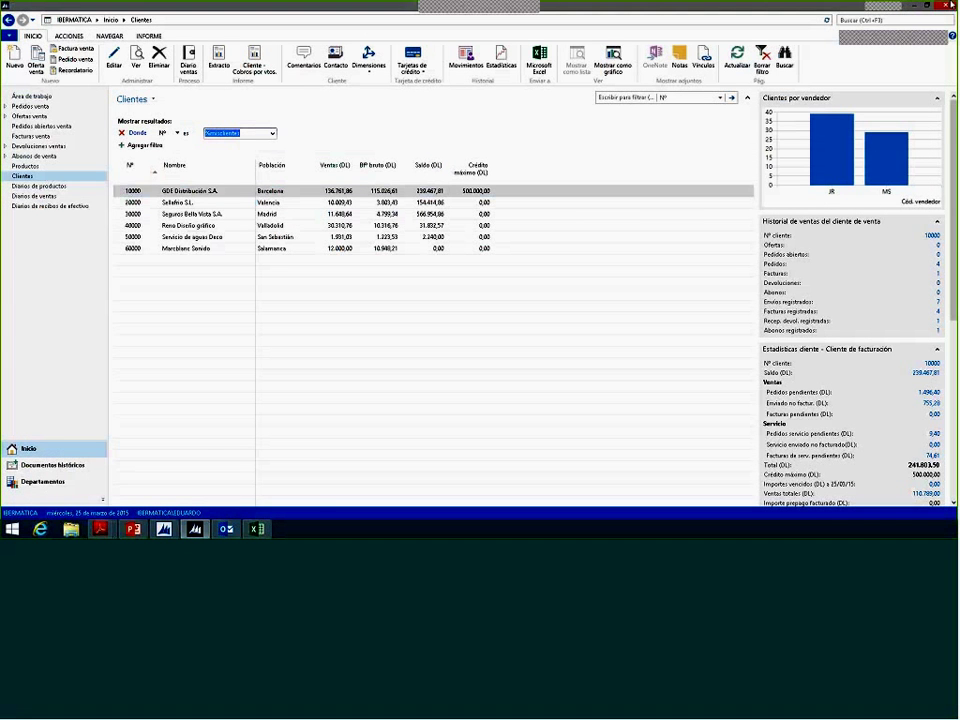
{"action": "mouse_move", "coordinate": [258, 532]}
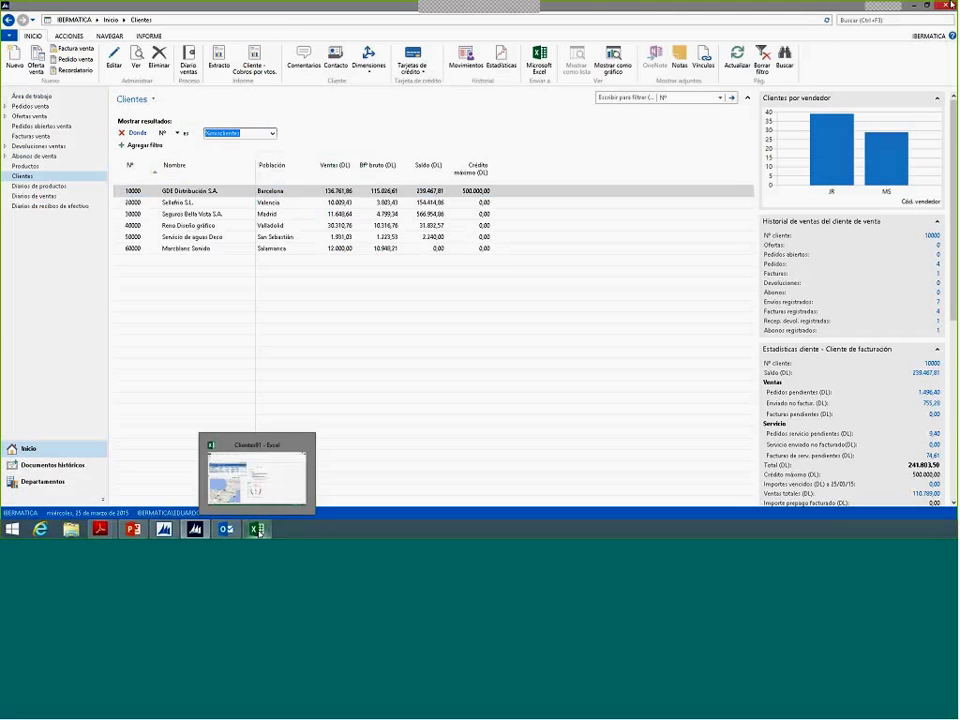
{"action": "left_click", "coordinate": [135, 530]}
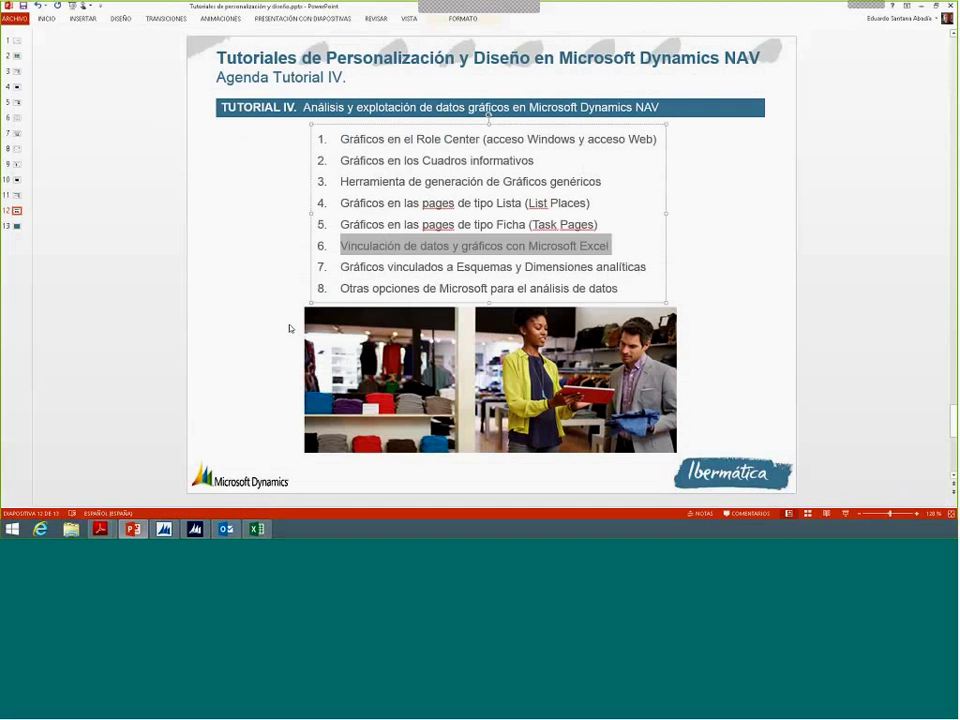
{"action": "left_click", "coordinate": [438, 267]}
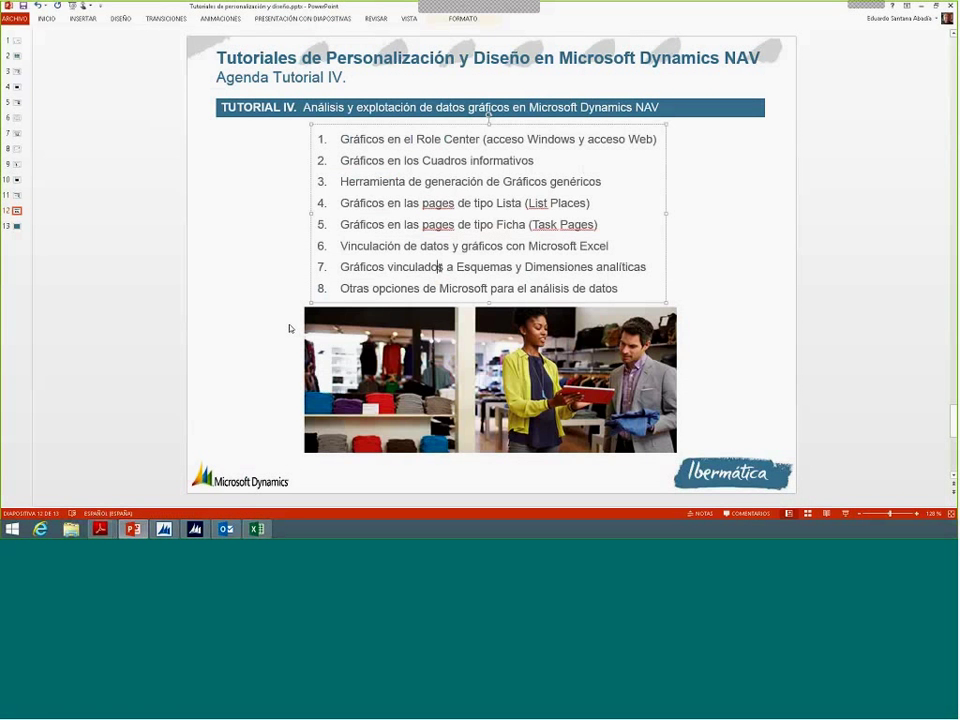
{"action": "left_click_drag", "start_coordinate": [648, 267], "coordinate": [362, 276]}
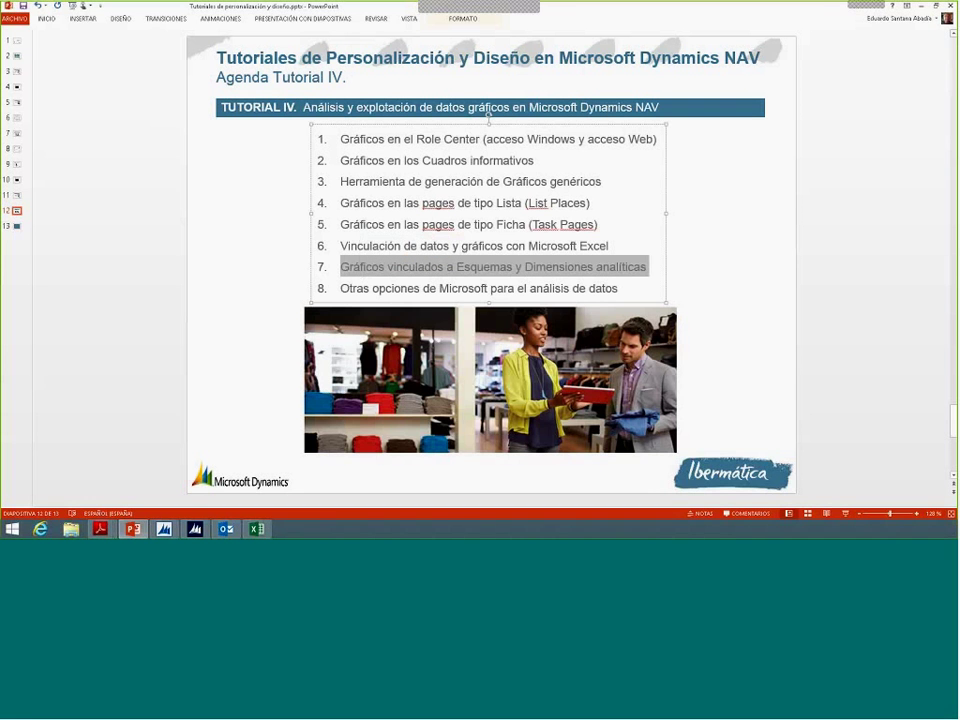
Step: Switch to Dynamics NAV, search for "dimensiones", and open the Dimensiones list from the financial management configuration
{"action": "left_click", "coordinate": [195, 529]}
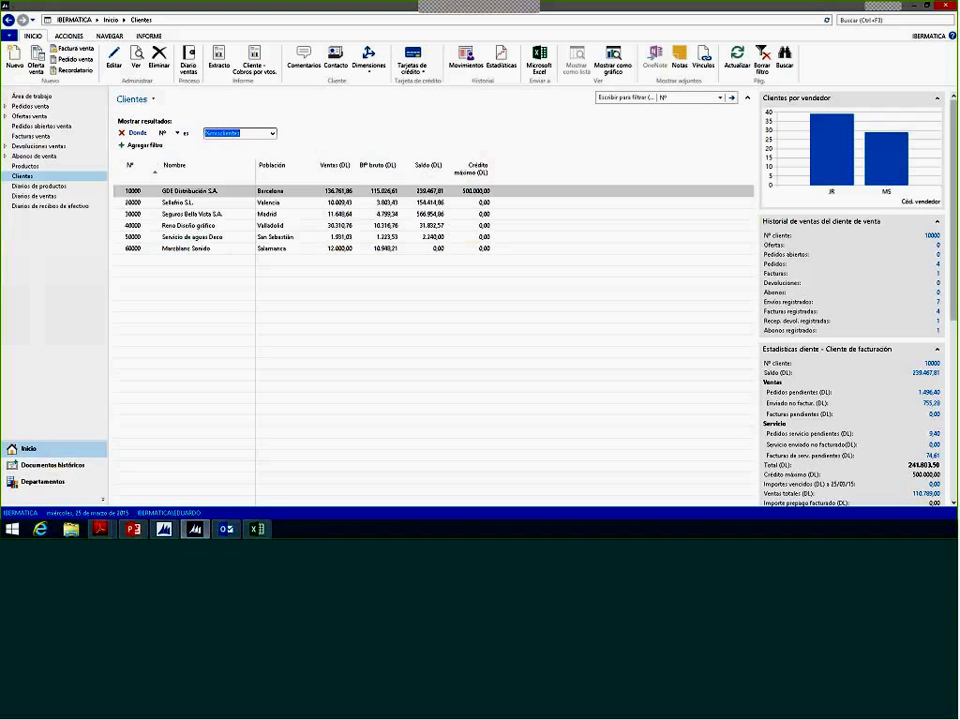
{"action": "key", "text": "Return"}
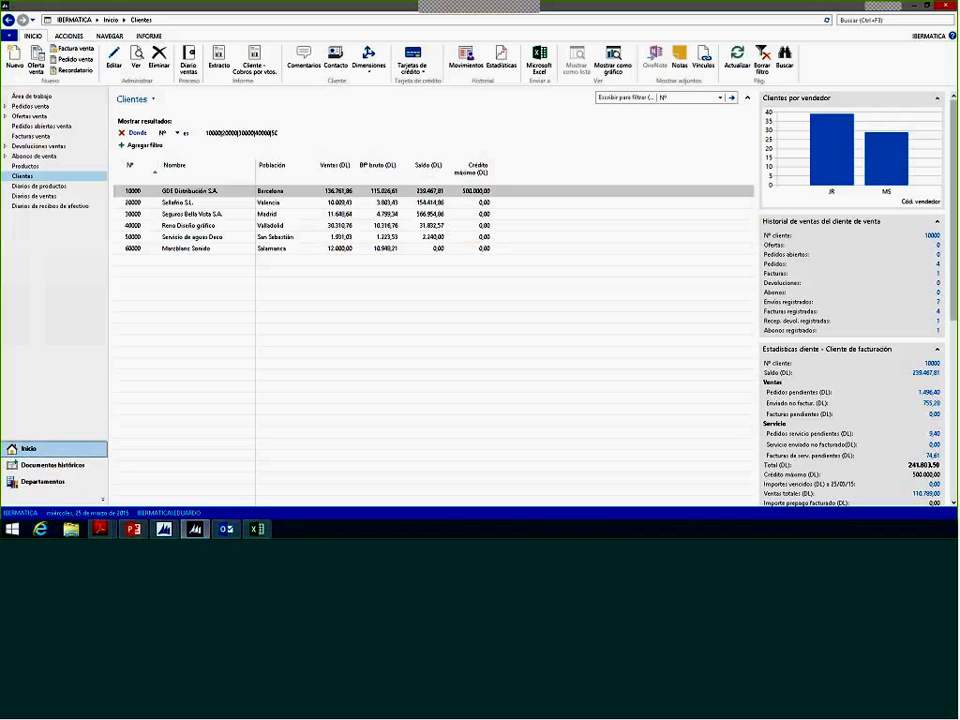
{"action": "left_click", "coordinate": [913, 20]}
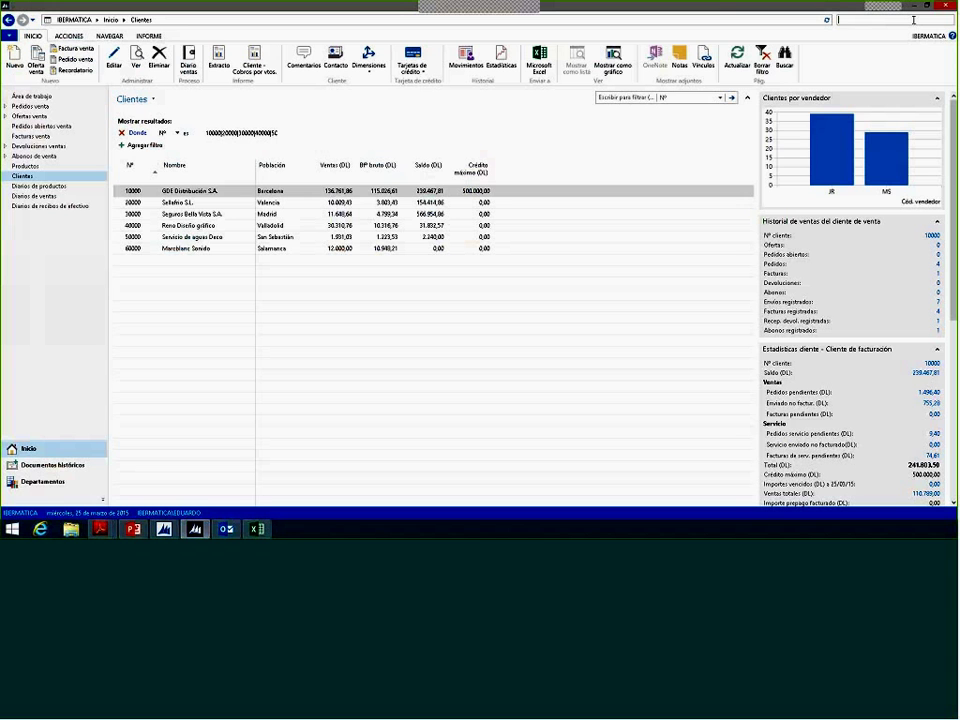
{"action": "type", "text": "d"}
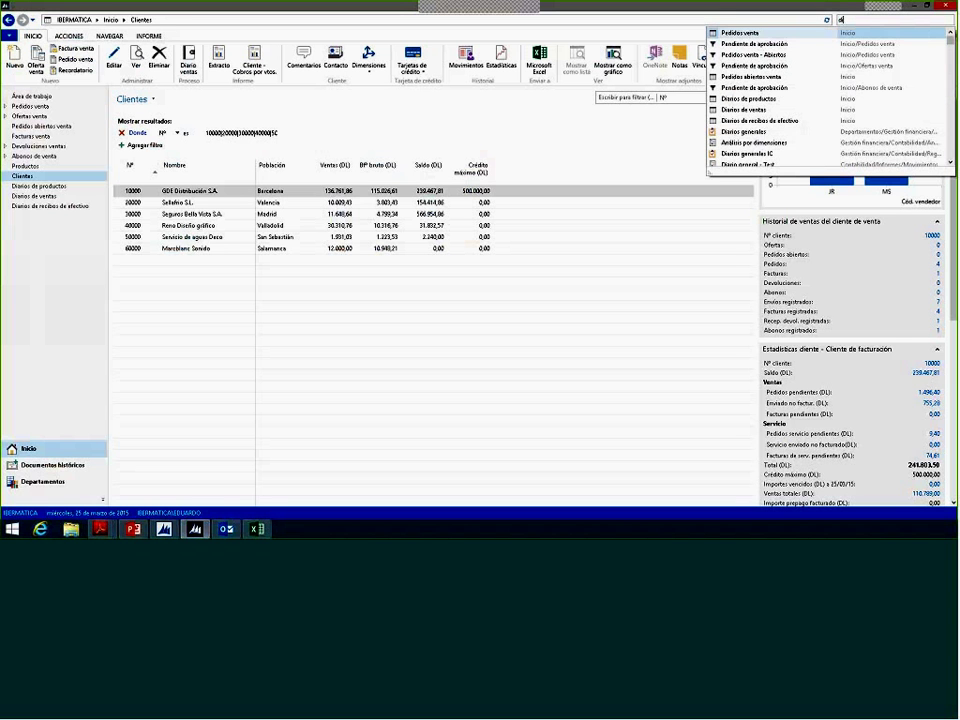
{"action": "type", "text": "imen"}
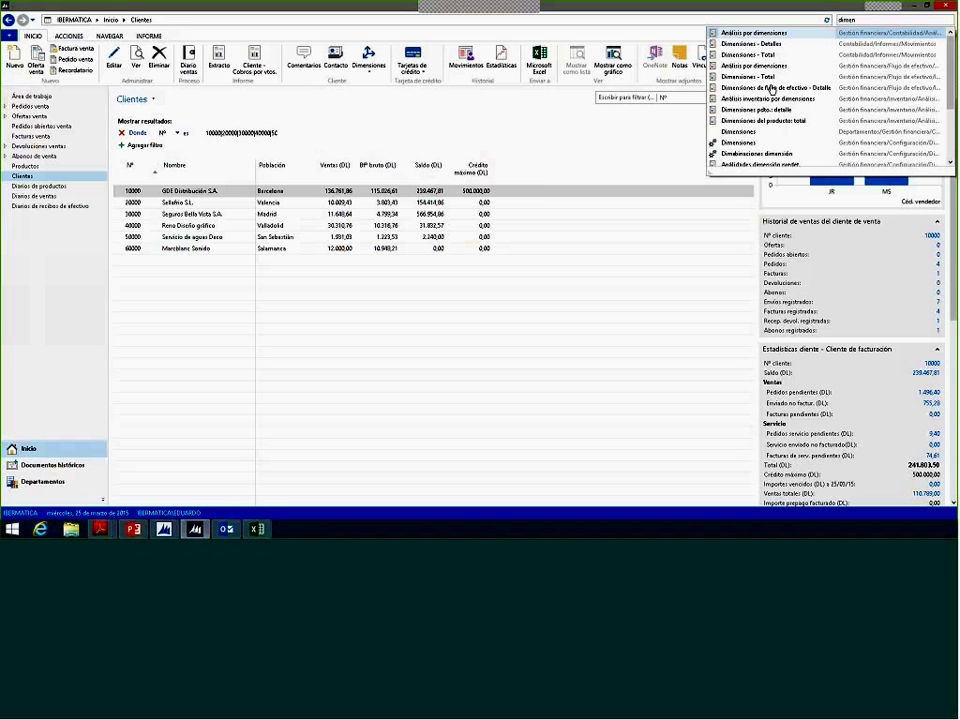
{"action": "type", "text": "siones"}
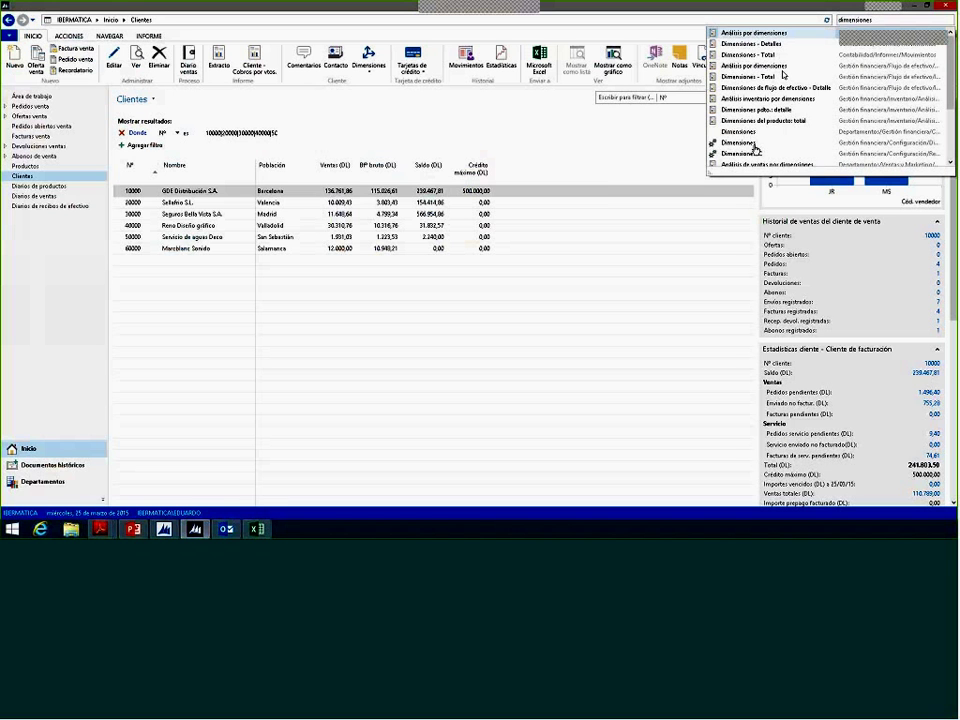
{"action": "left_click", "coordinate": [755, 147]}
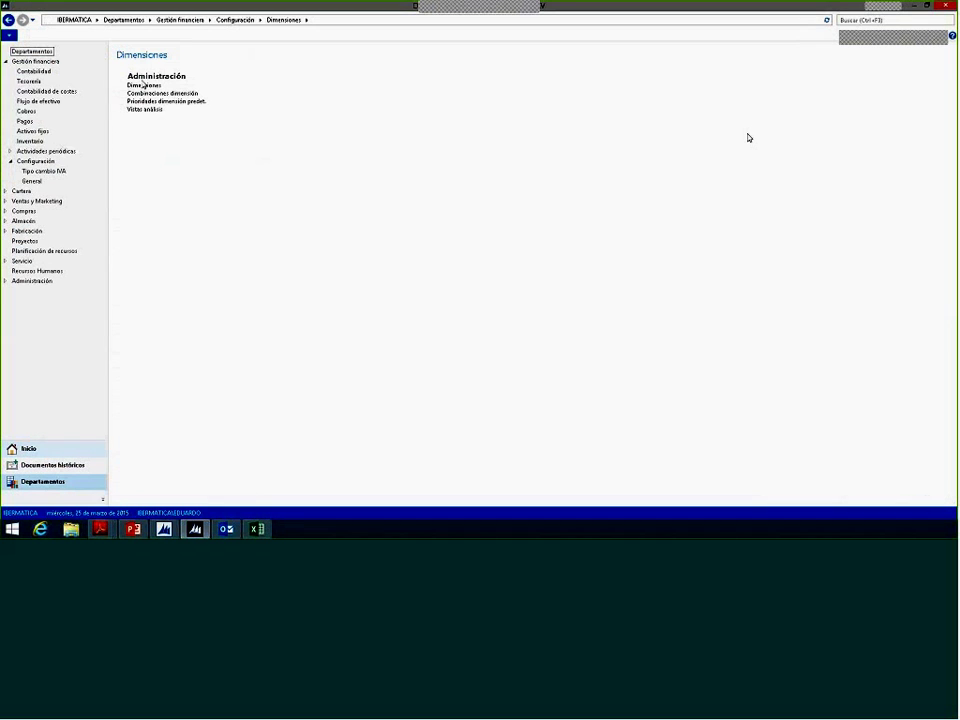
{"action": "left_click", "coordinate": [143, 87]}
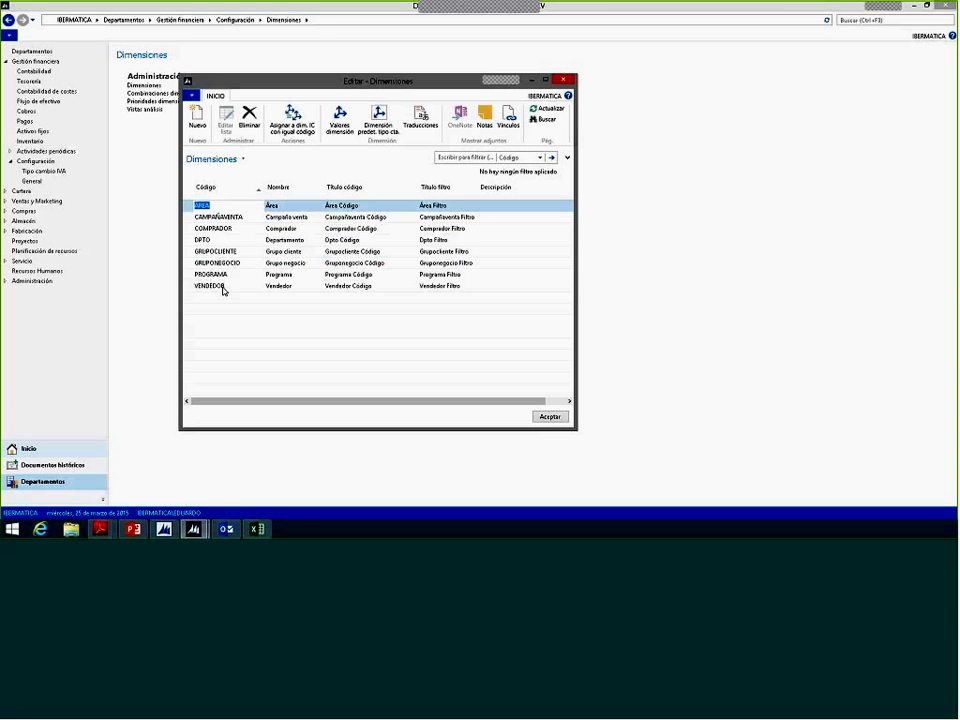
Step: Examine the dimension values defined for the ÁREA dimension and close their list
{"action": "left_click", "coordinate": [252, 298]}
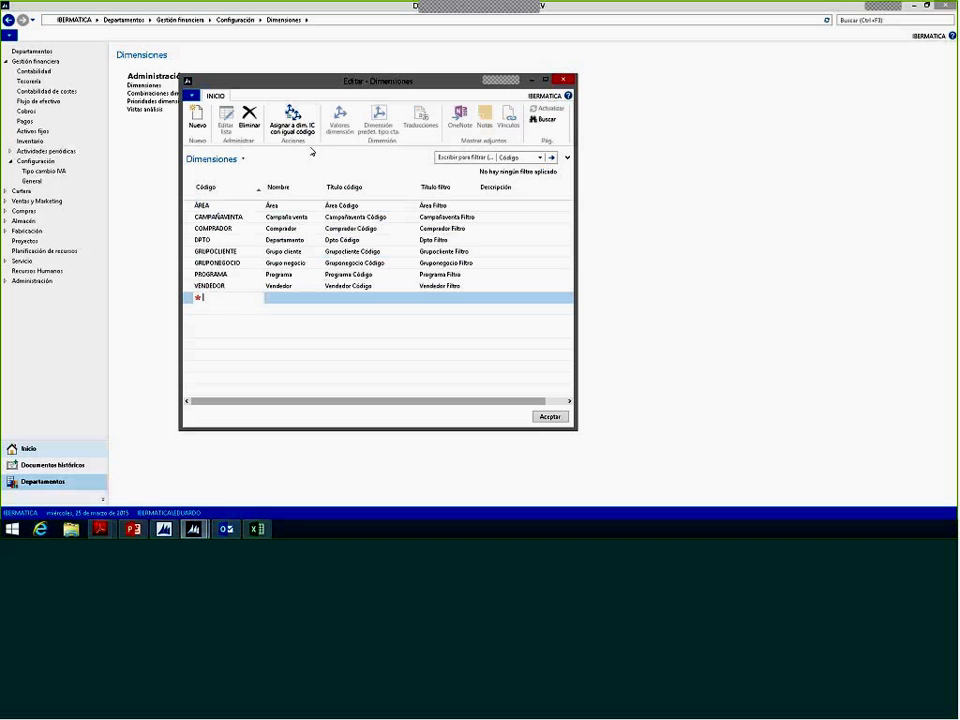
{"action": "left_click", "coordinate": [267, 276]}
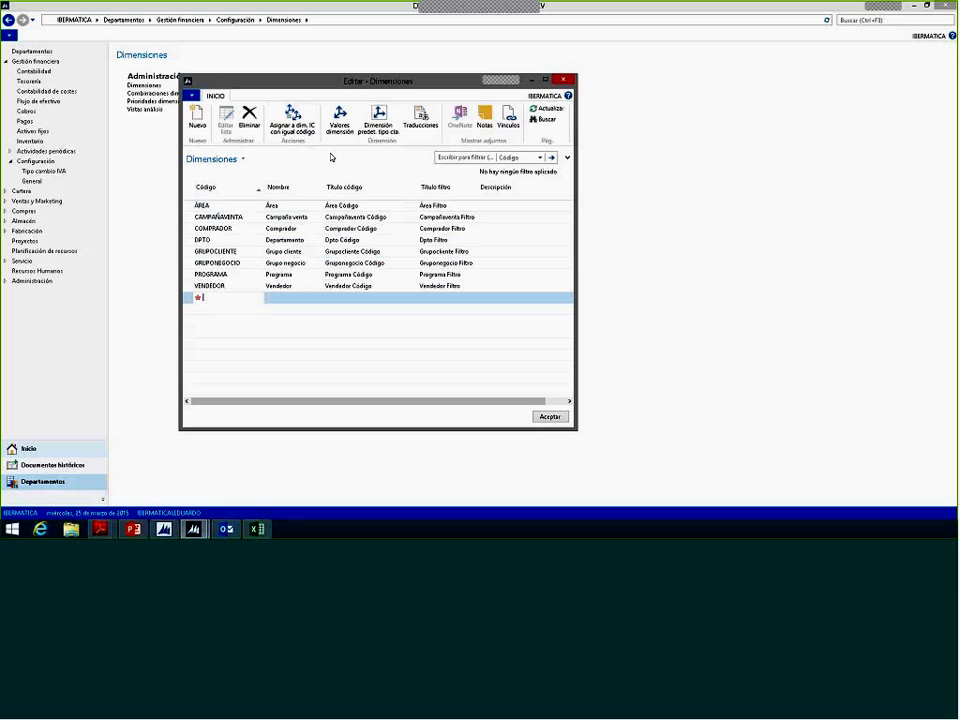
{"action": "left_click", "coordinate": [339, 118]}
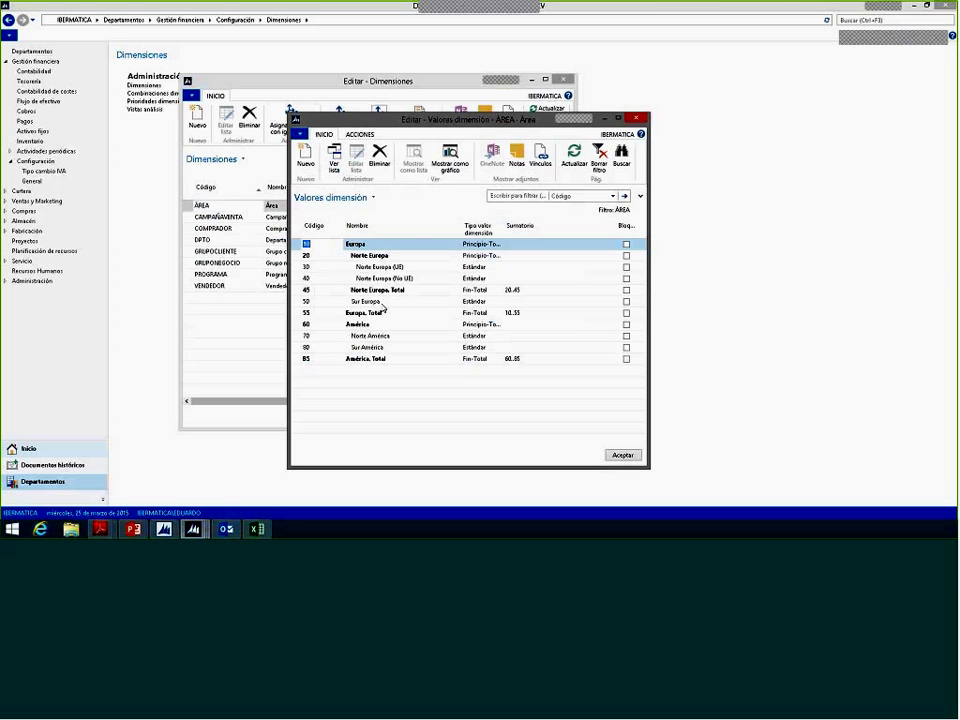
{"action": "key", "text": "Escape"}
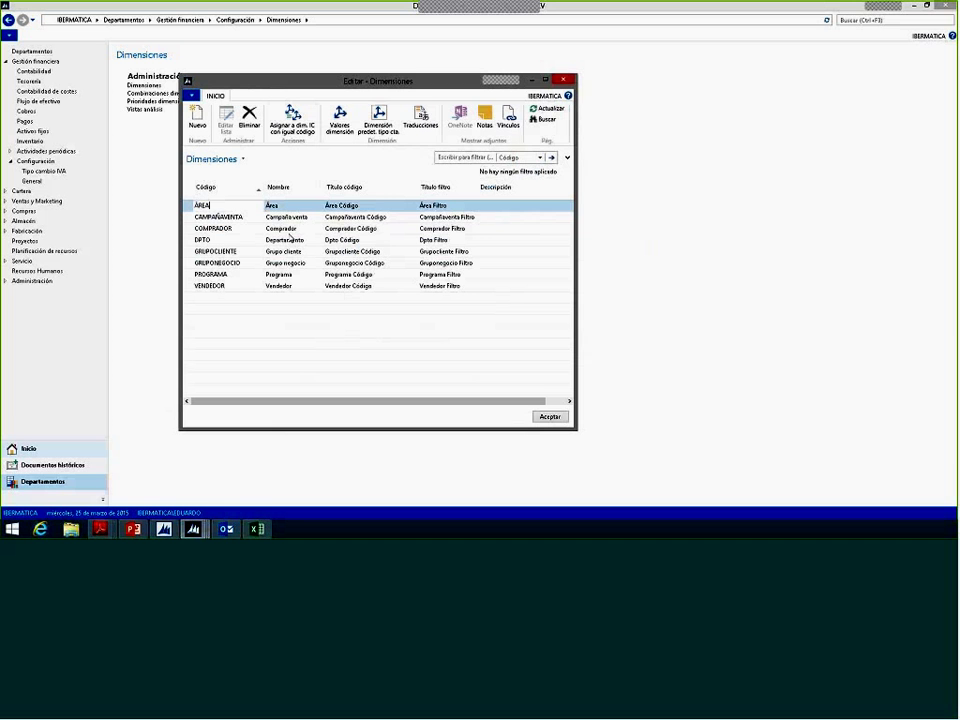
Step: Examine the dimension values of CAMPAÑAVENTA, close them, and open the dimension values of DPTO
{"action": "left_click", "coordinate": [231, 217]}
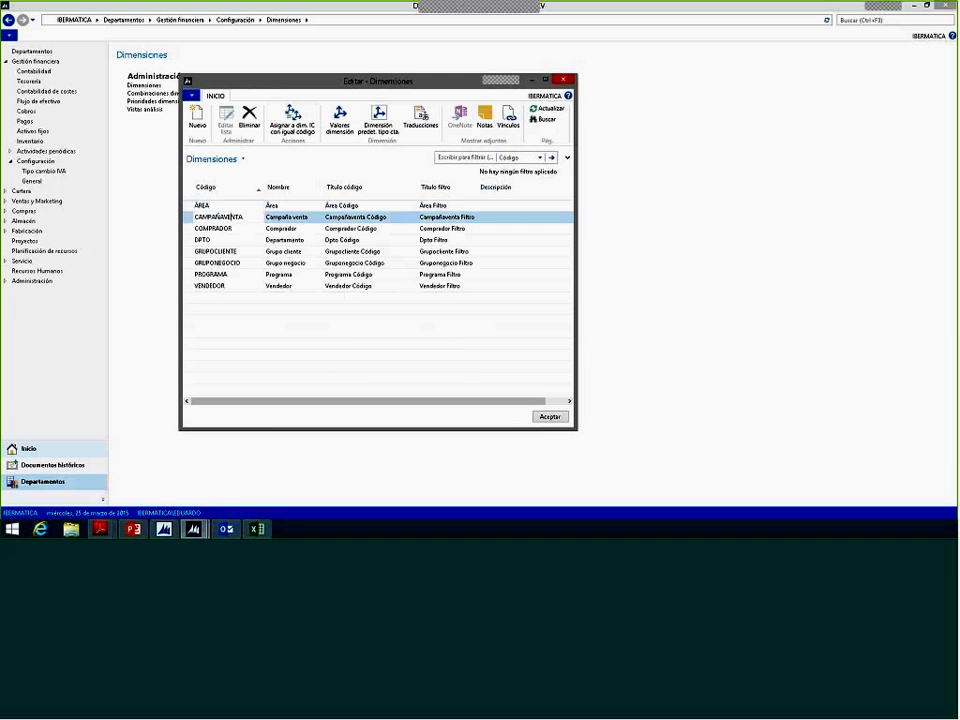
{"action": "left_click", "coordinate": [344, 127]}
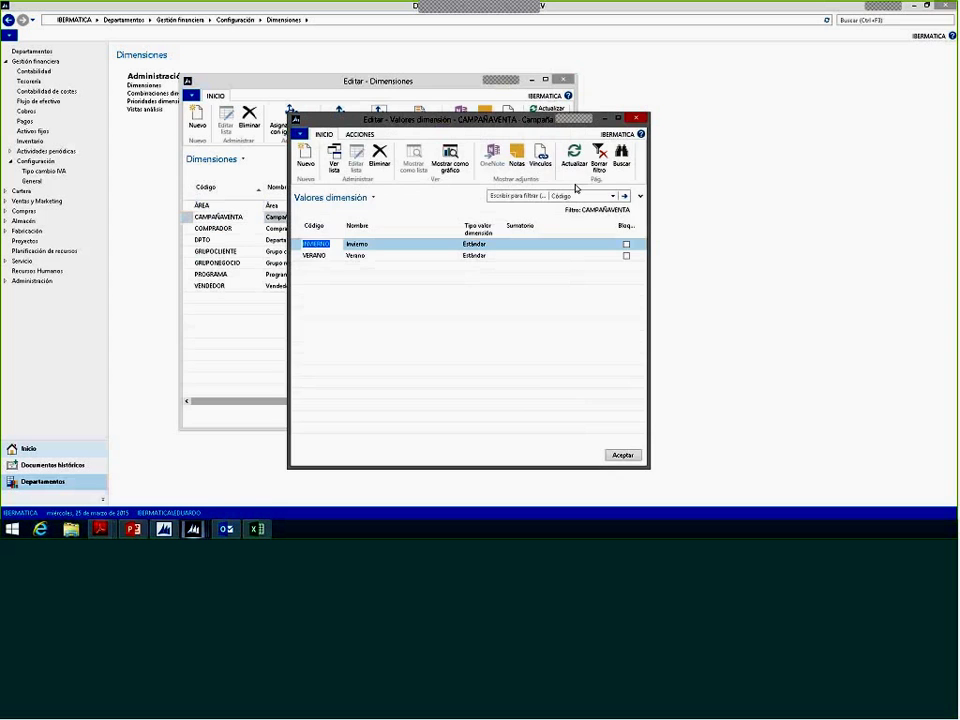
{"action": "key", "text": "Escape"}
{"action": "left_click", "coordinate": [253, 240]}
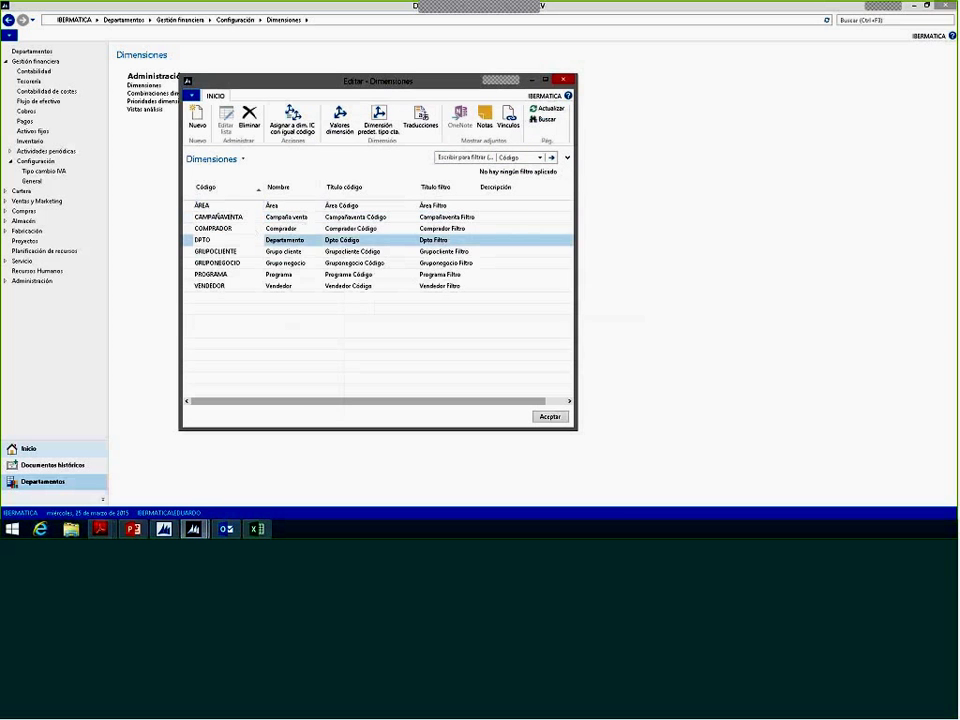
{"action": "left_click", "coordinate": [340, 120]}
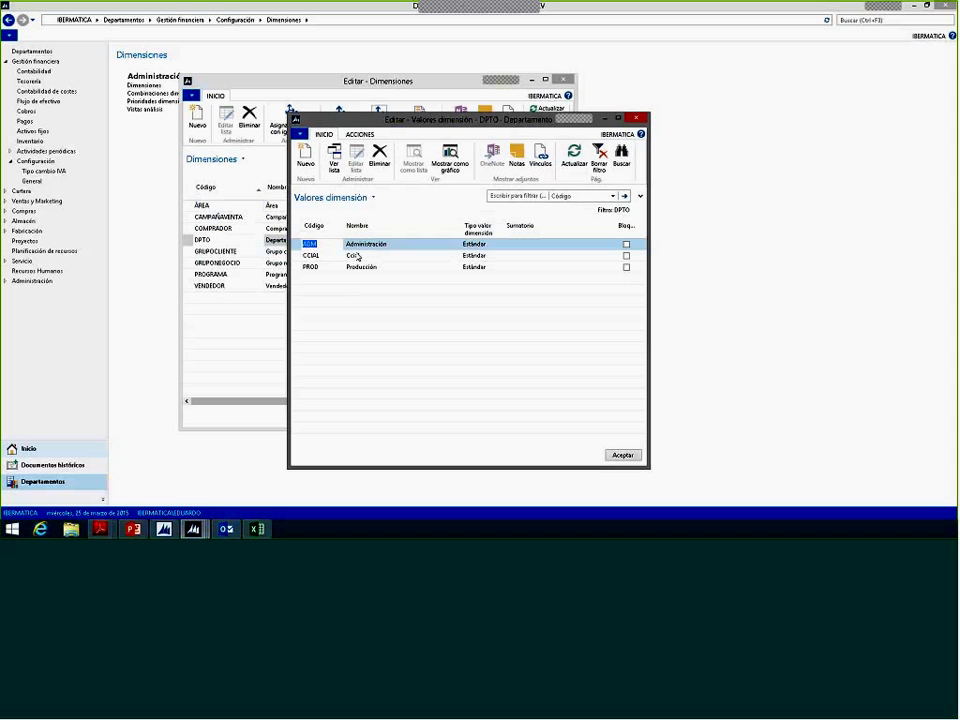
{"action": "left_click", "coordinate": [340, 279]}
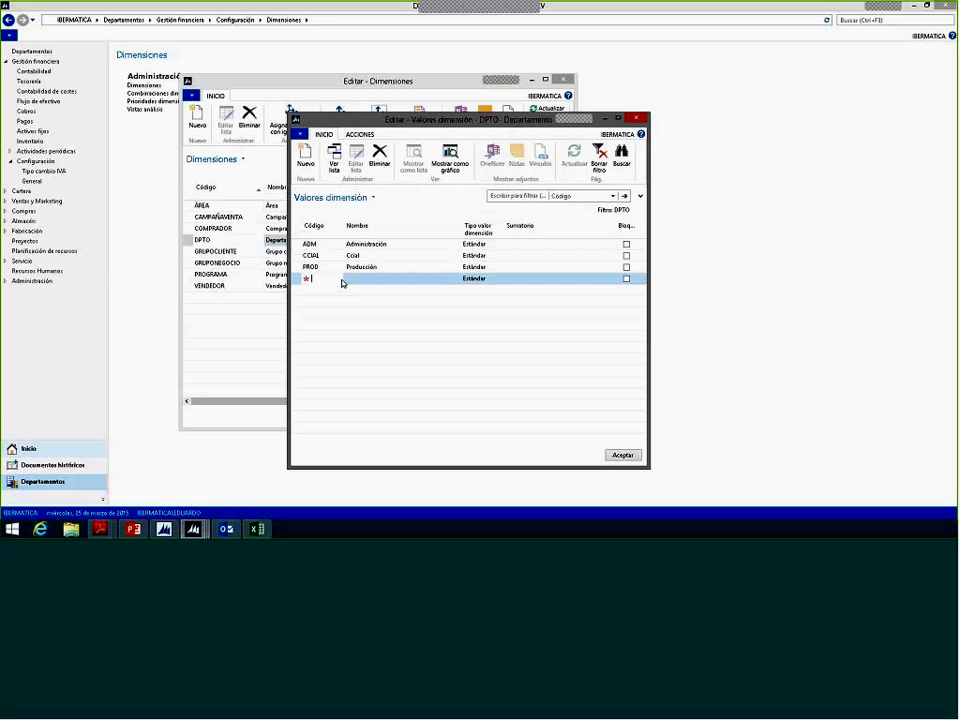
Step: Close the DPTO dimension values and the Dimensiones list, and return to the Inicio area
{"action": "key", "text": "Escape"}
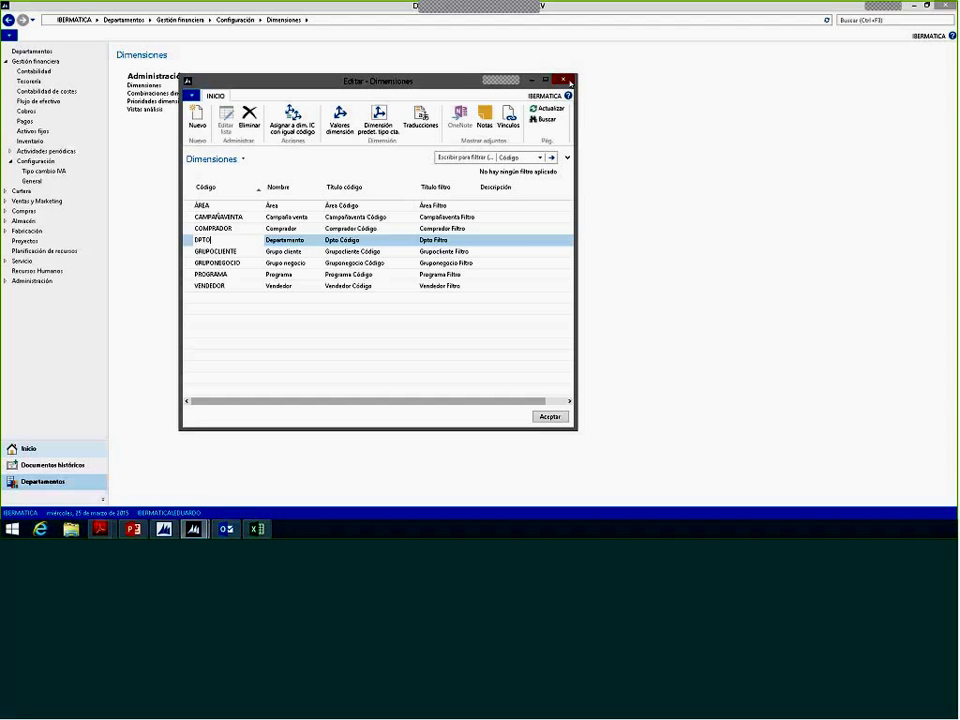
{"action": "left_click", "coordinate": [566, 81]}
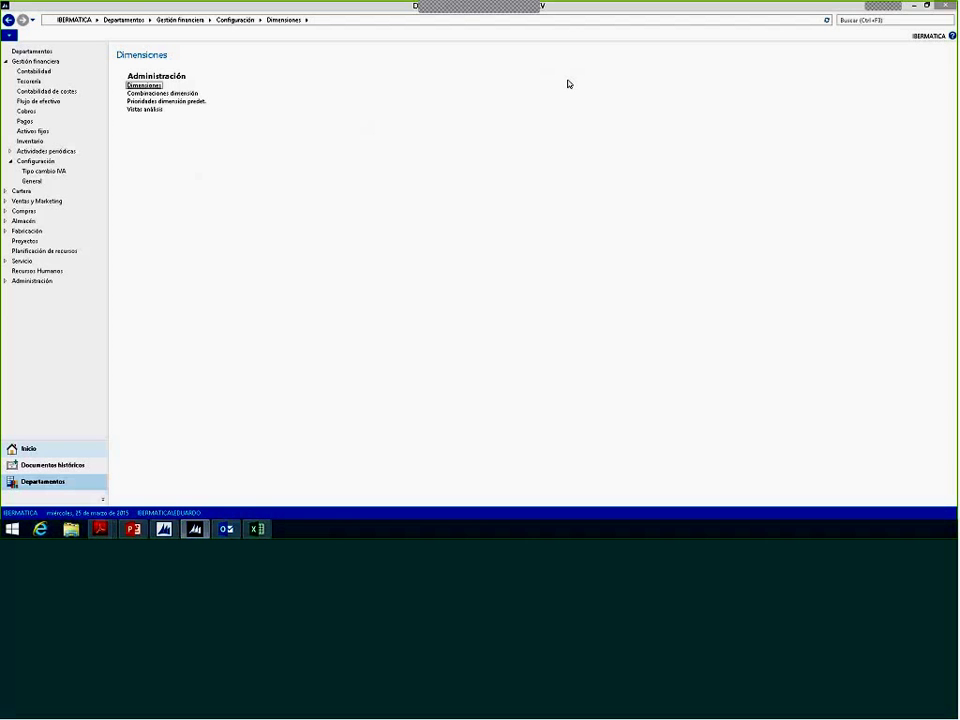
{"action": "left_click", "coordinate": [5, 62]}
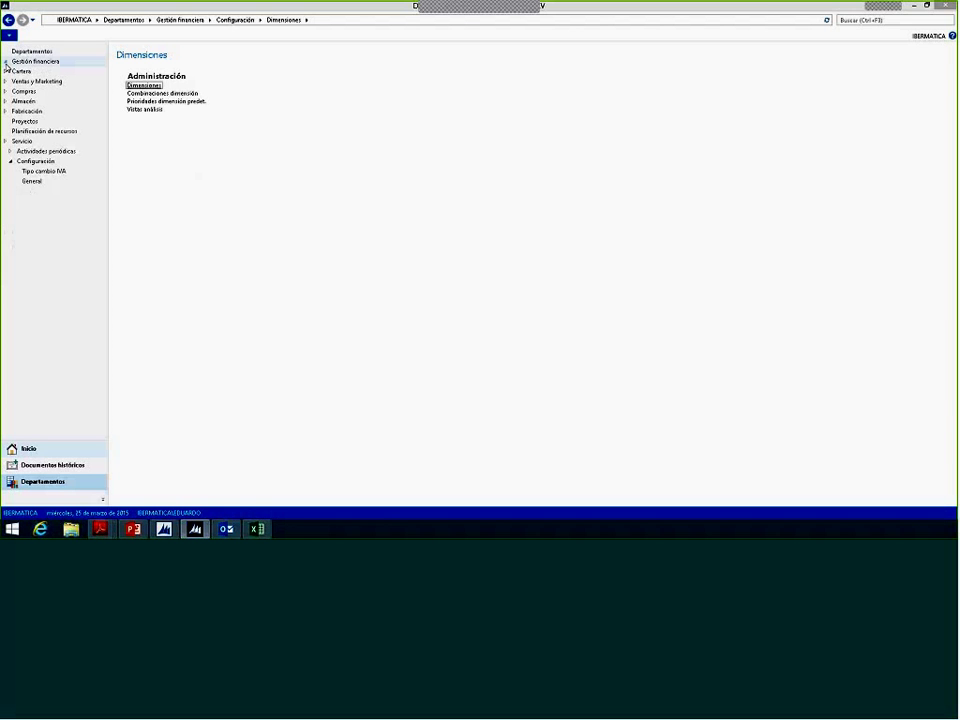
{"action": "left_click", "coordinate": [28, 448]}
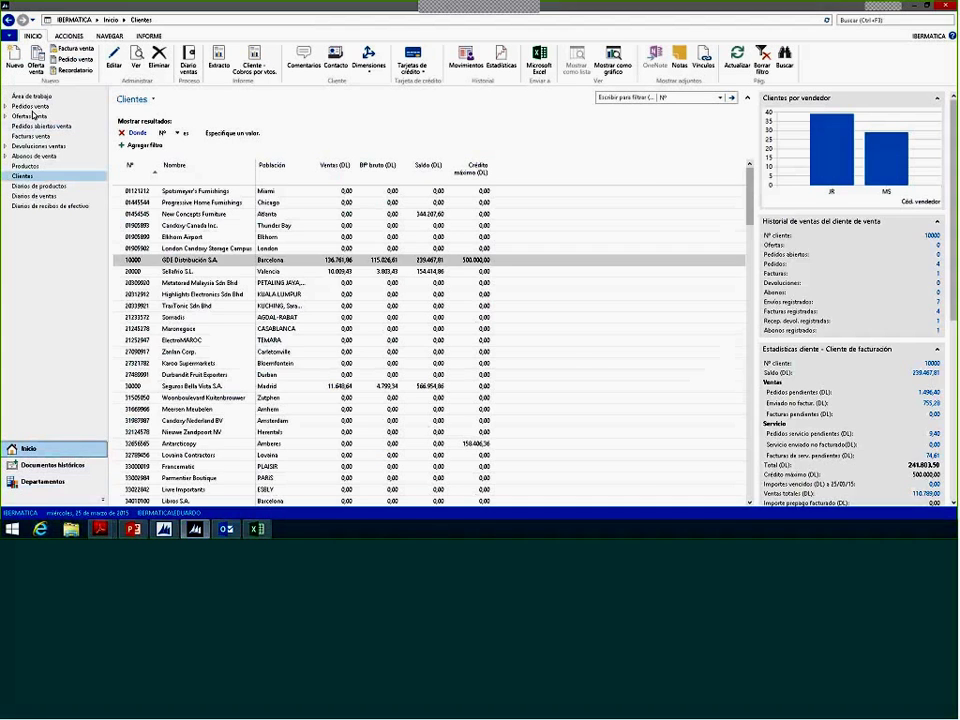
Step: Open the first GDE Distribución S.A. order in Pedidos venta, examine its assigned dimensions, and close the order
{"action": "left_click", "coordinate": [30, 106]}
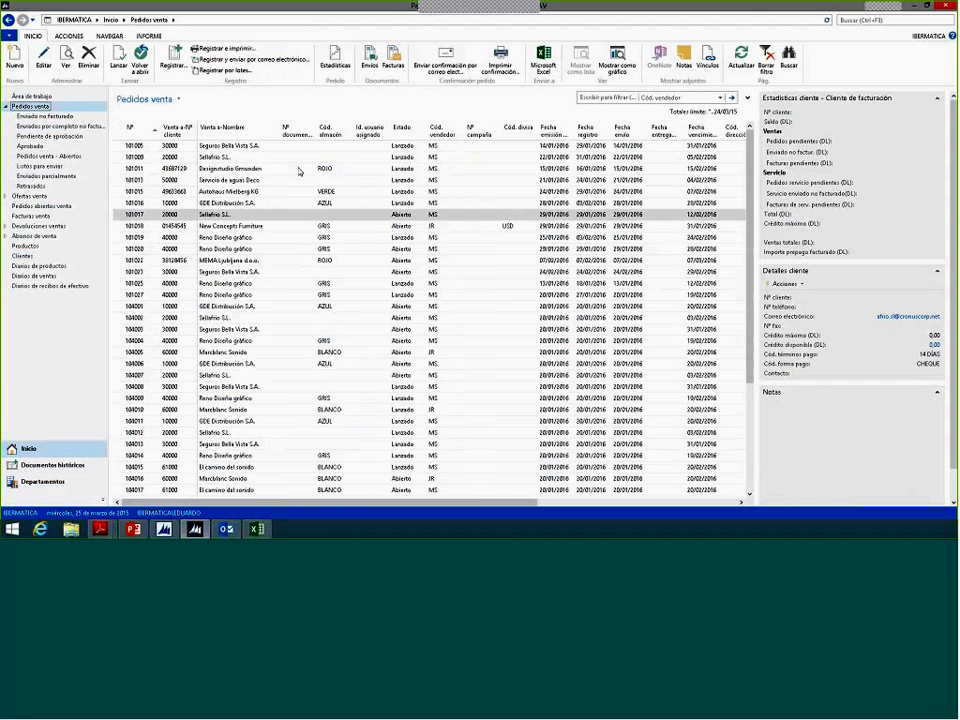
{"action": "double_click", "coordinate": [141, 204]}
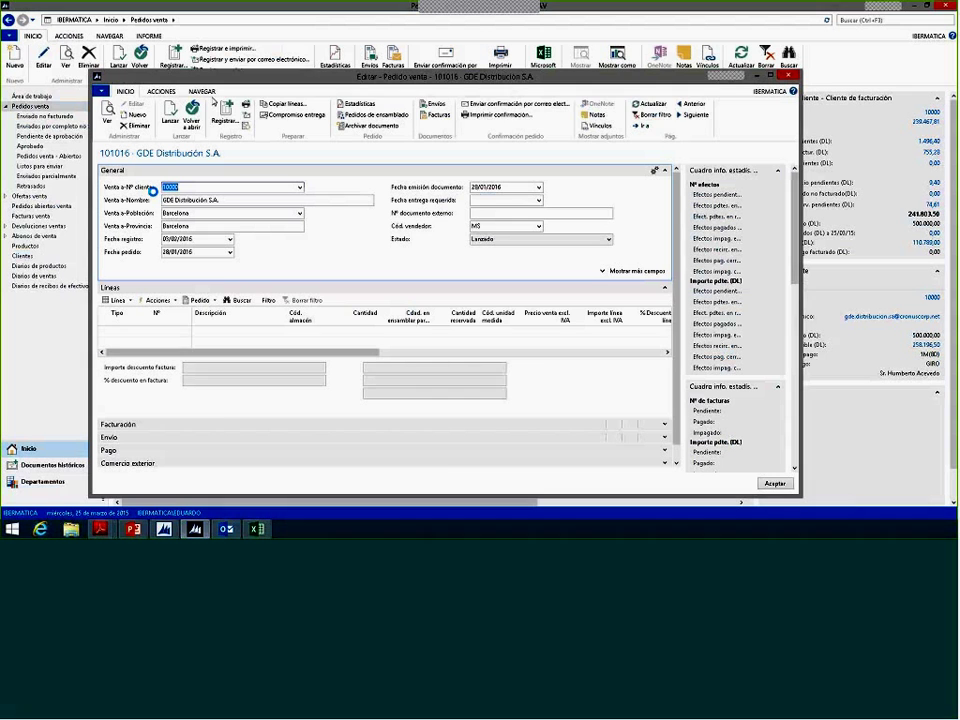
{"action": "left_click", "coordinate": [205, 92]}
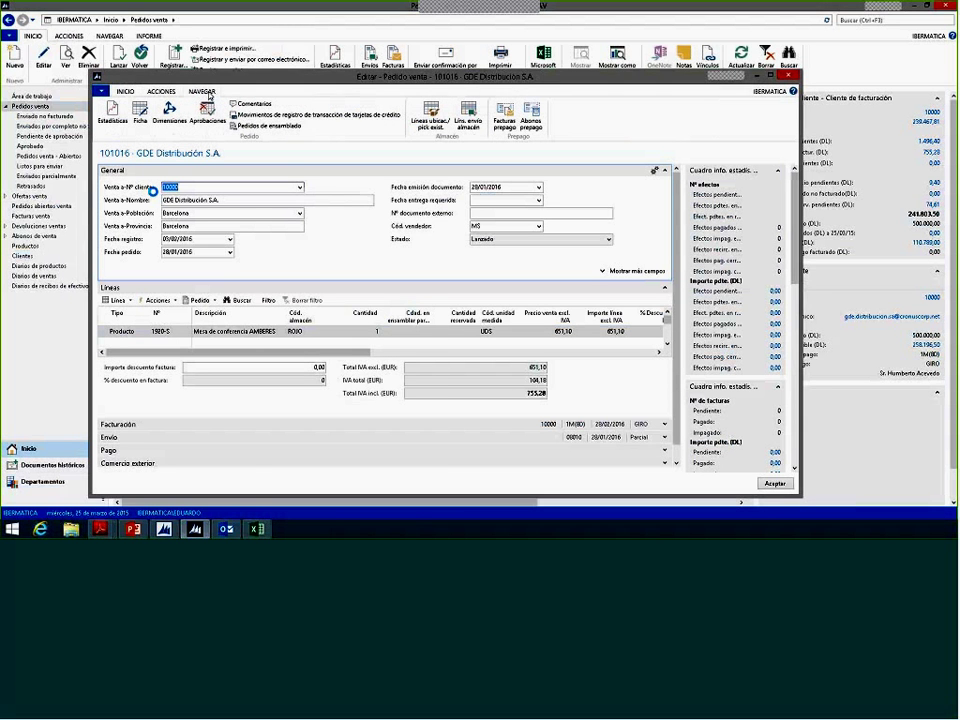
{"action": "left_click", "coordinate": [170, 114]}
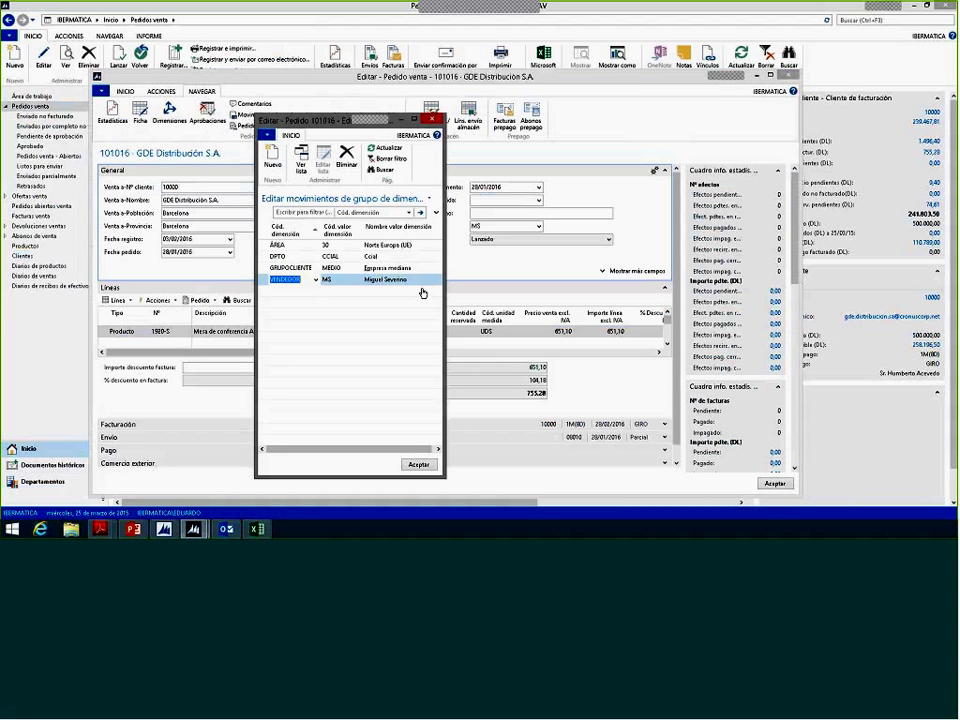
{"action": "key", "text": "Escape"}
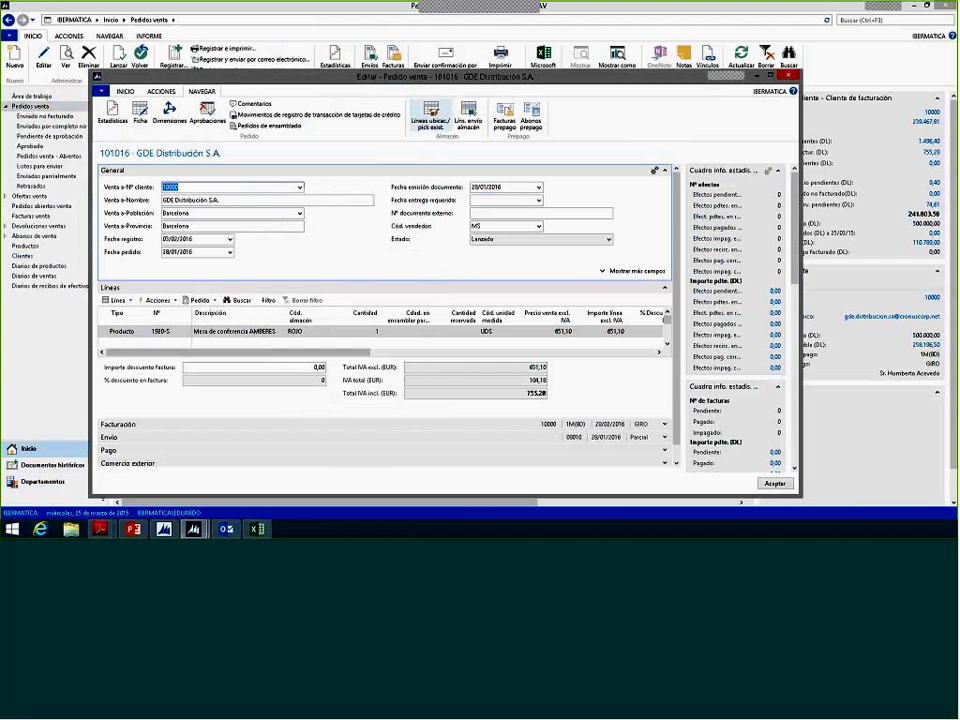
{"action": "key", "text": "Escape"}
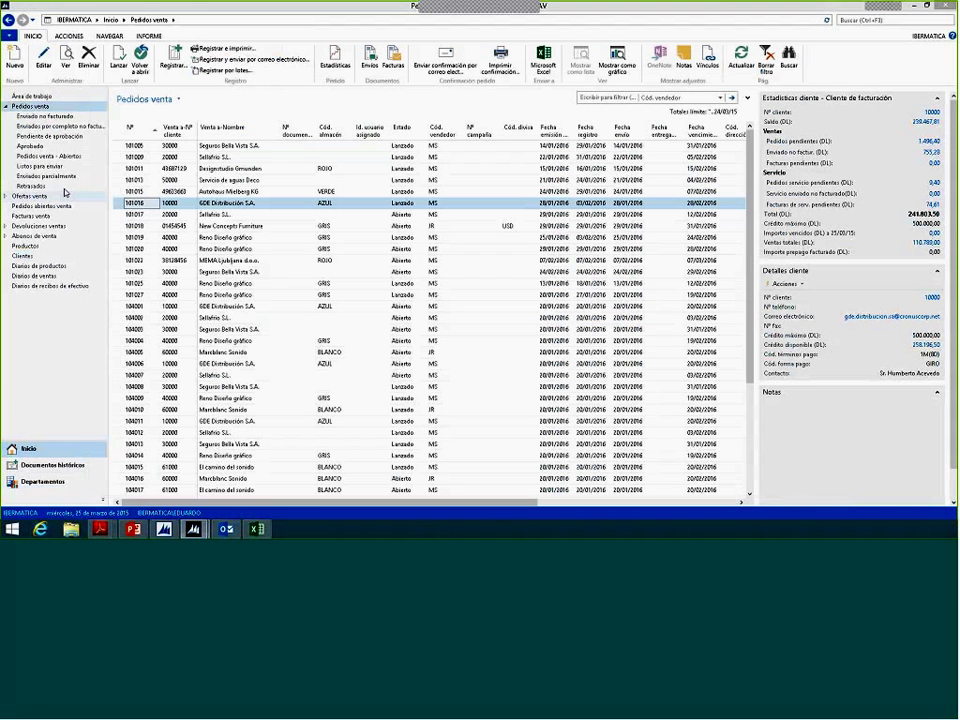
Step: Search for "análi", open the analysis view list, and open the INGRESOS view in Análisis por dimensiones
{"action": "left_click", "coordinate": [891, 22]}
{"action": "type", "text": "ana"}
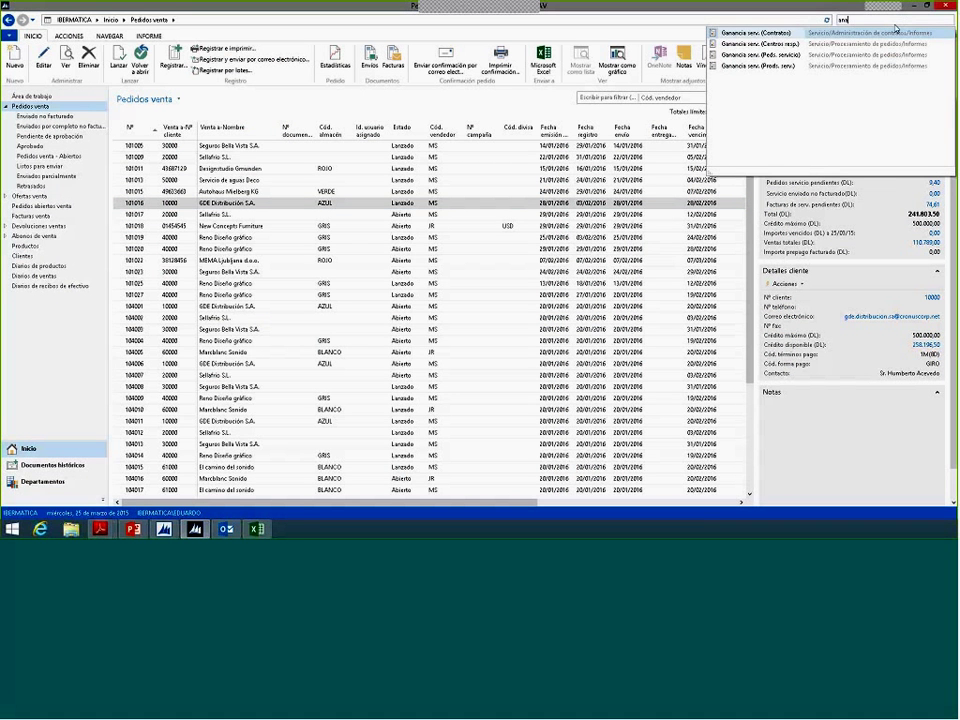
{"action": "key", "text": "BackSpace"}
{"action": "type", "text": "áli"}
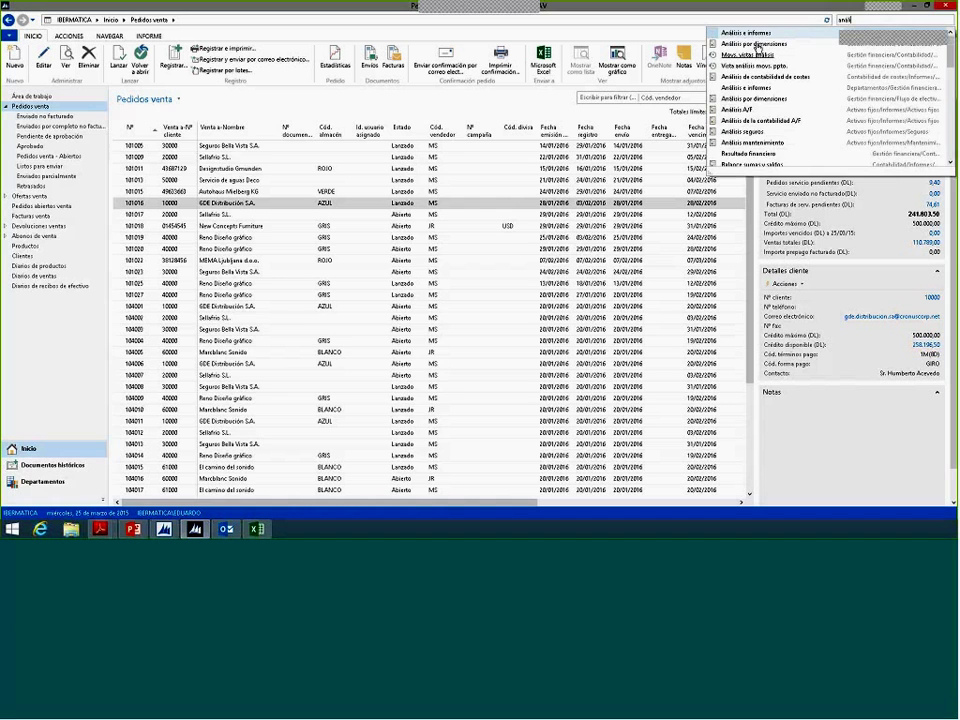
{"action": "left_click", "coordinate": [756, 54]}
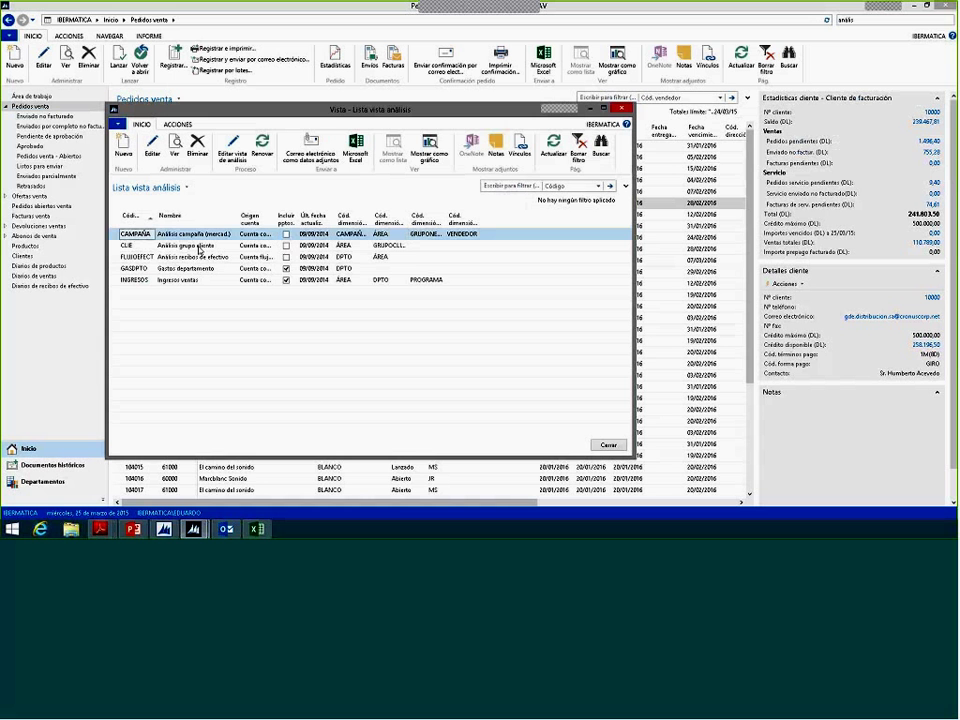
{"action": "left_click", "coordinate": [164, 283]}
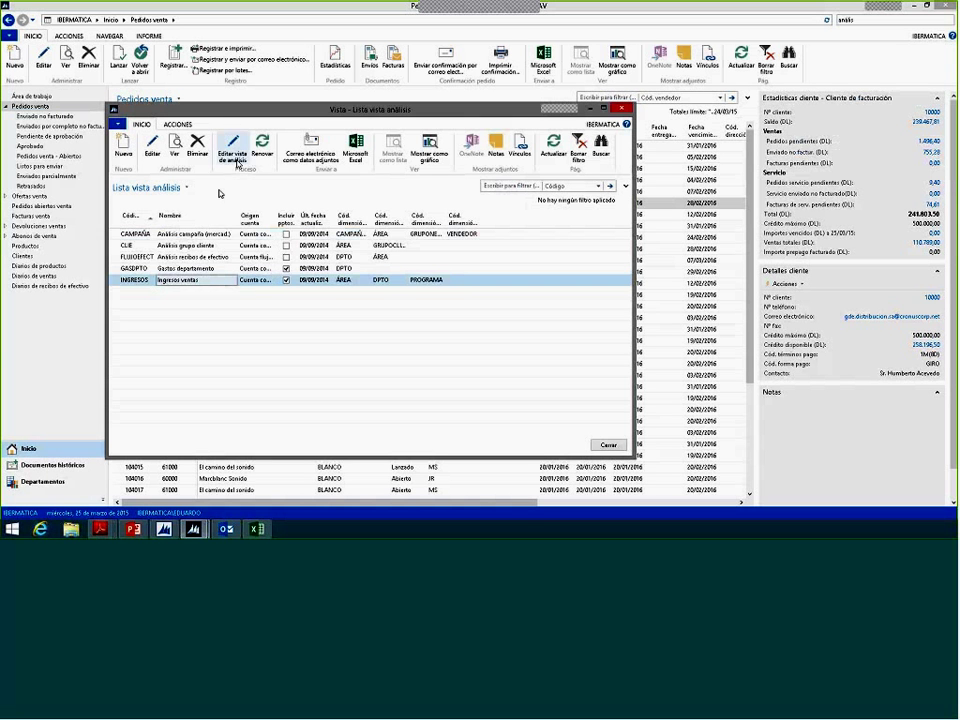
{"action": "left_click", "coordinate": [235, 152]}
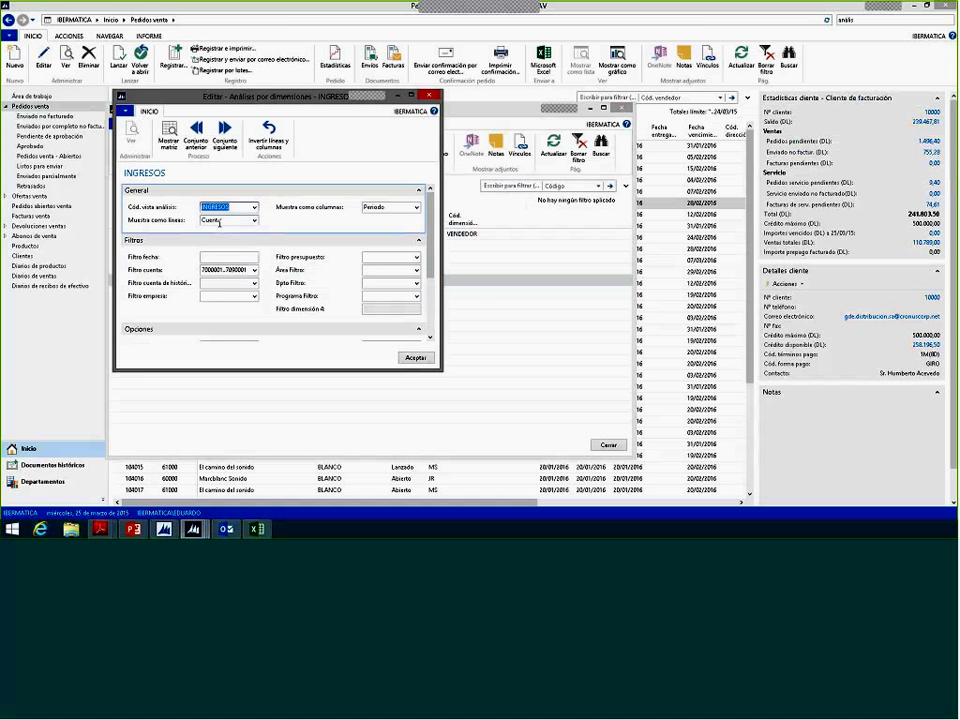
Step: Set the INGRESOS analysis to show Cuenta as lines, keep Periodo as columns, and view the matrix by Mes
{"action": "left_click", "coordinate": [254, 221]}
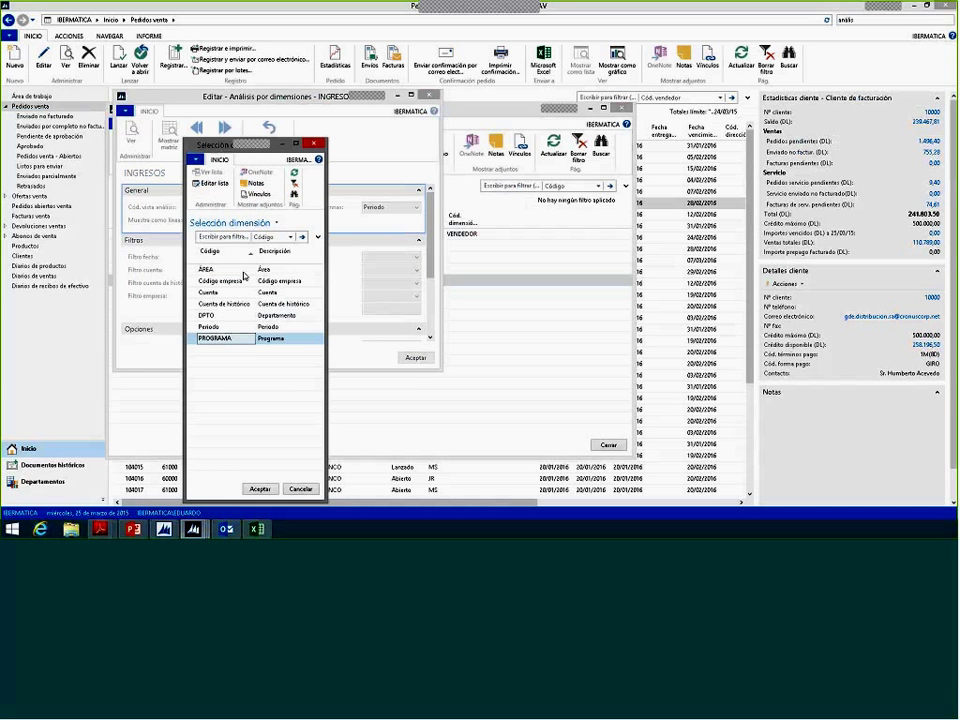
{"action": "double_click", "coordinate": [228, 292]}
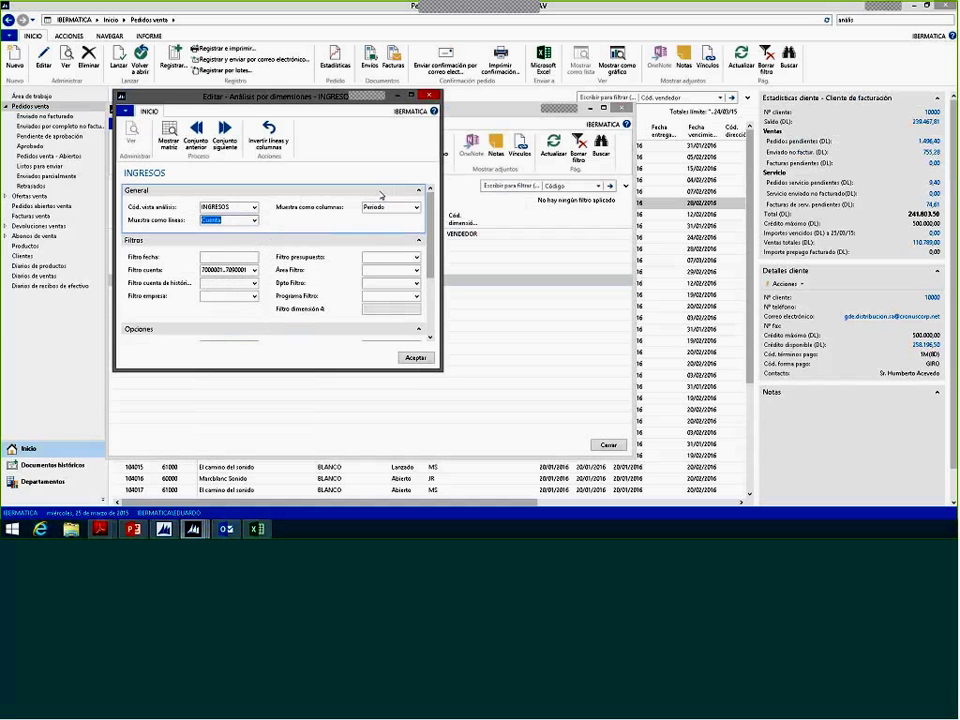
{"action": "left_click", "coordinate": [417, 207]}
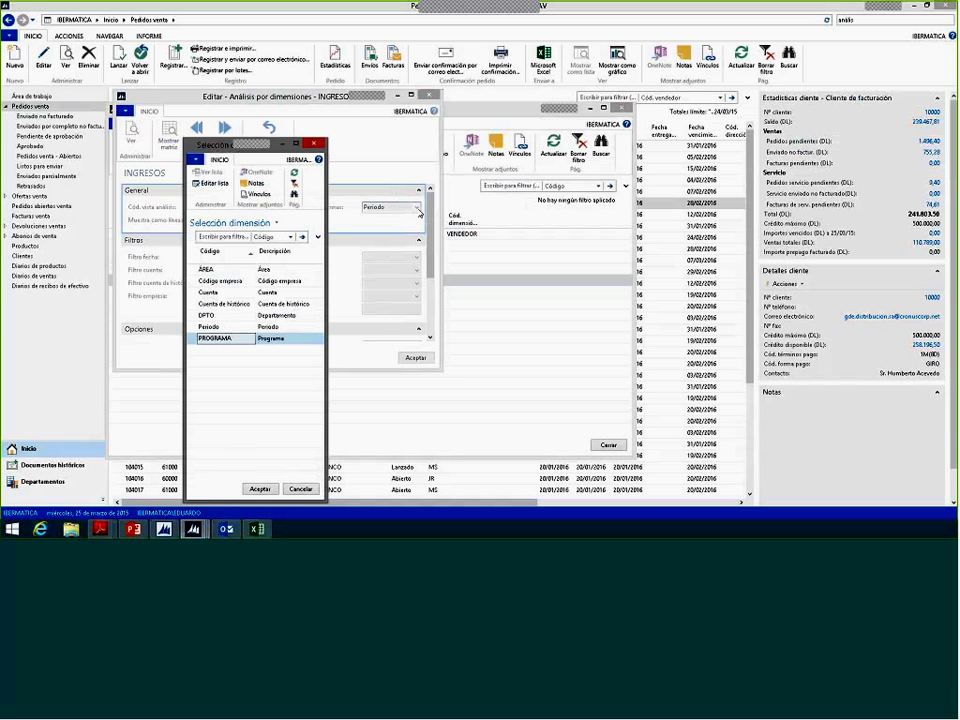
{"action": "key", "text": "Escape"}
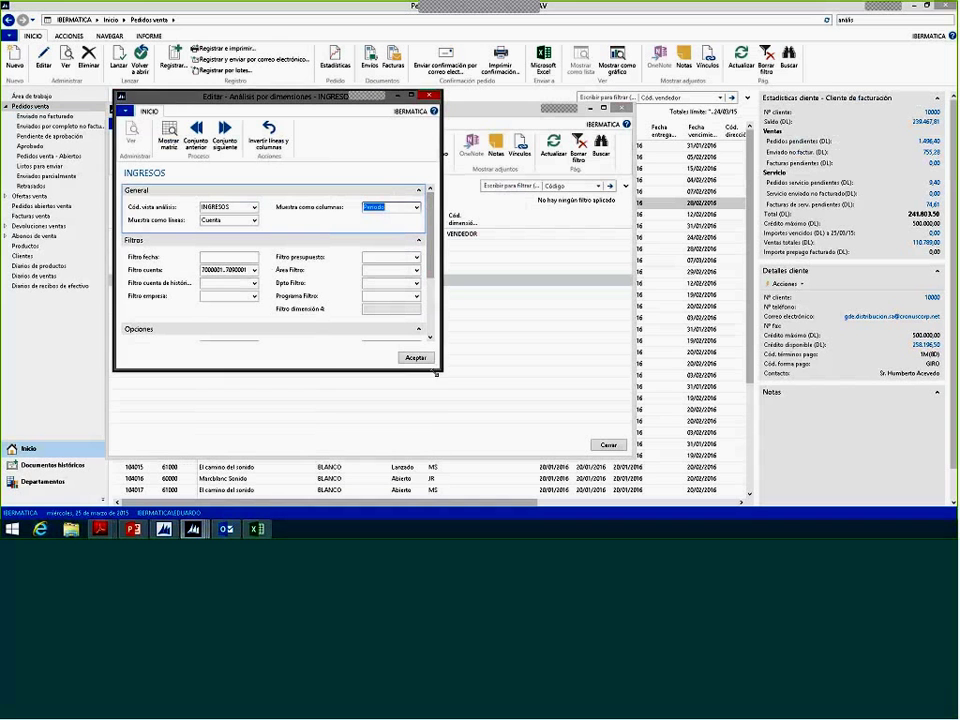
{"action": "left_click_drag", "start_coordinate": [423, 378], "coordinate": [423, 420]}
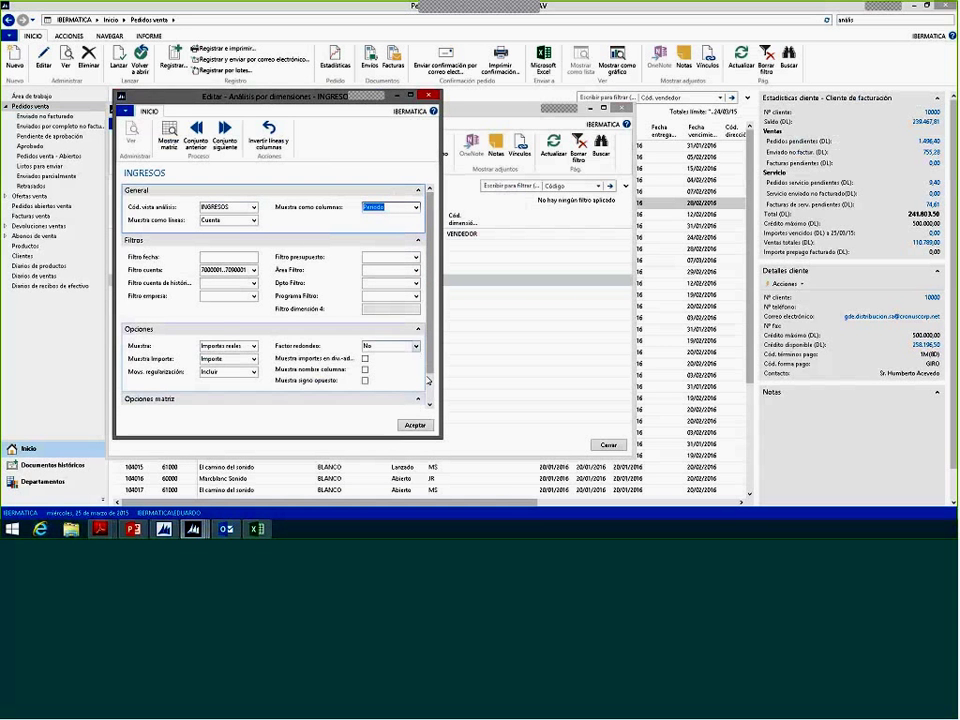
{"action": "left_click", "coordinate": [433, 403]}
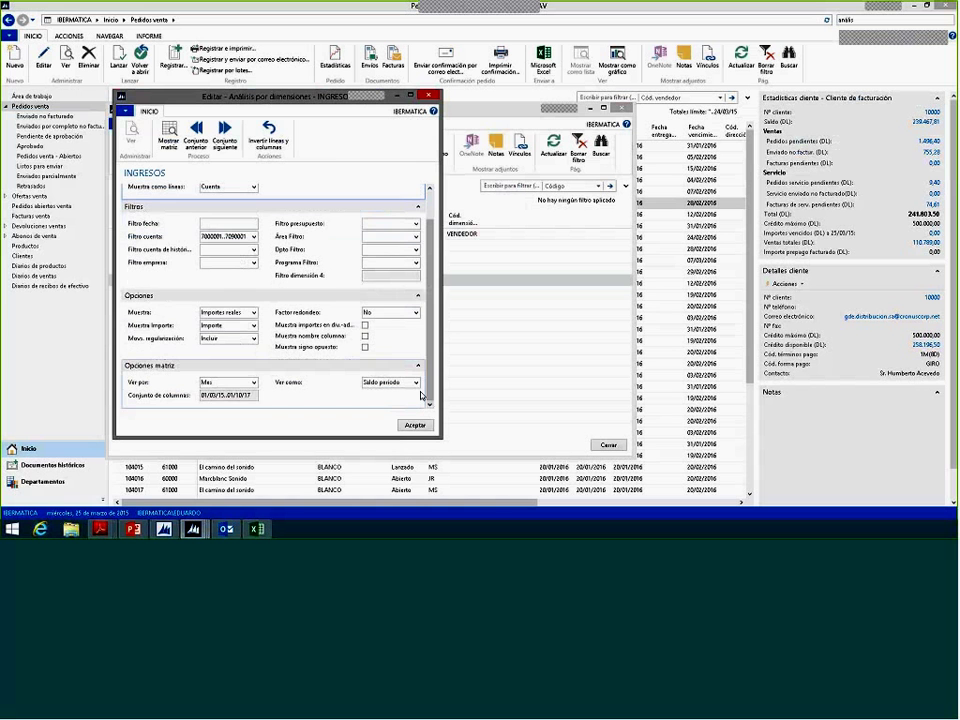
{"action": "left_click", "coordinate": [255, 383]}
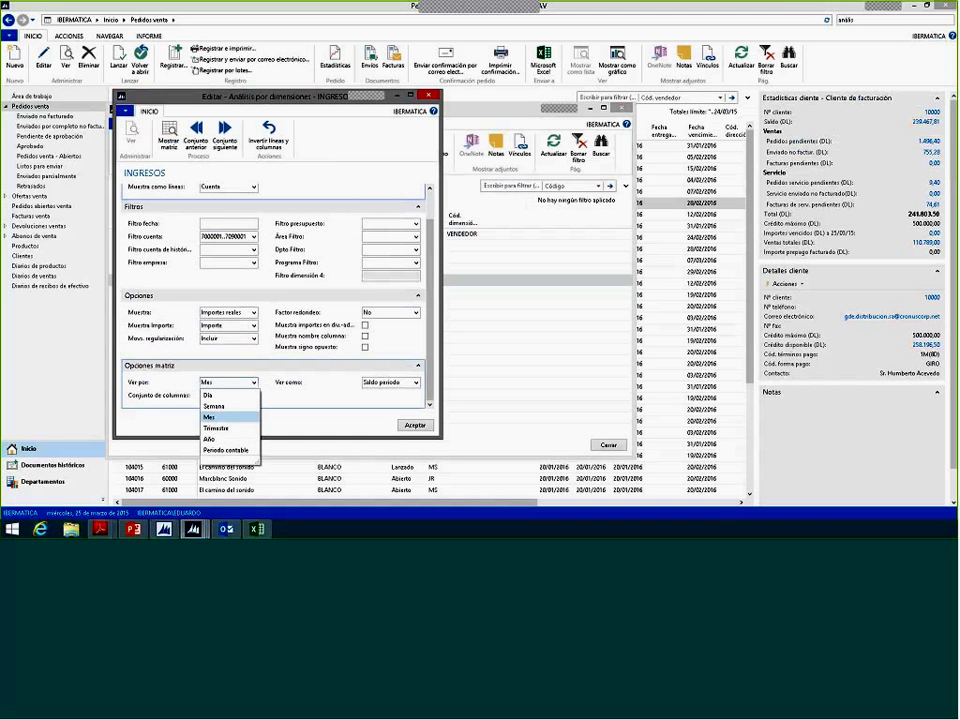
{"action": "key", "text": "Return"}
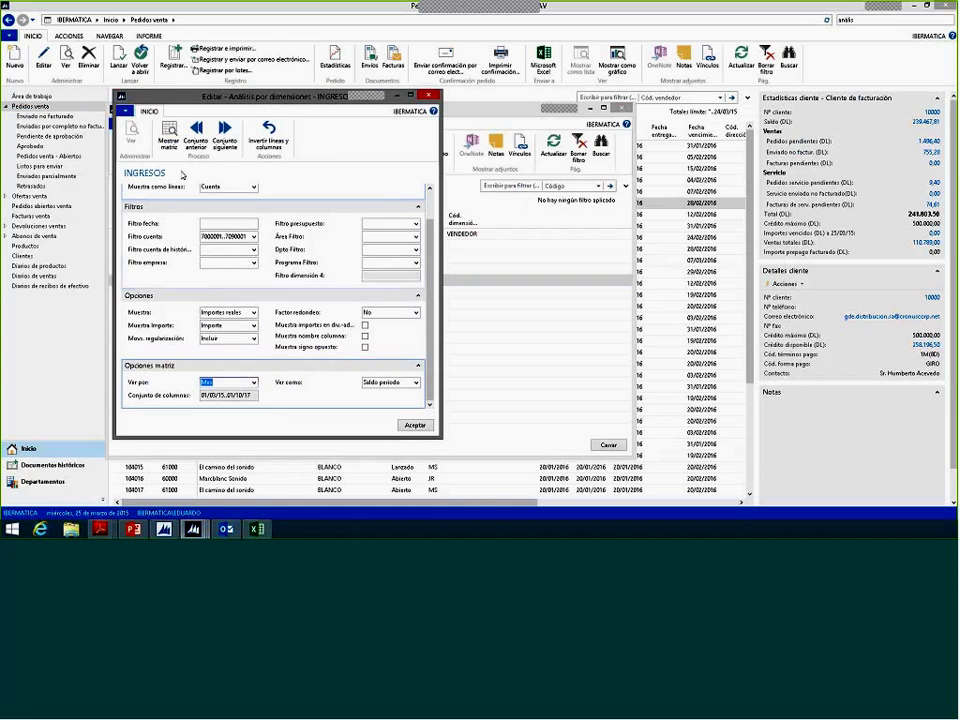
Step: Show the INGRESOS dimension matrix and export it to Excel, allowing the external component for this client session
{"action": "left_click", "coordinate": [175, 144]}
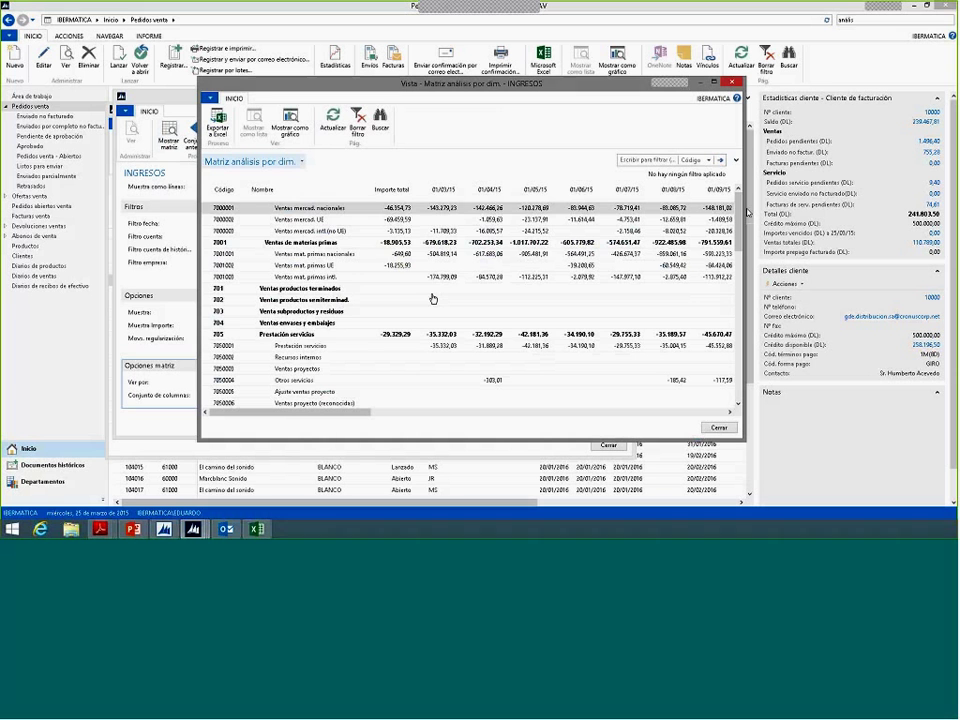
{"action": "mouse_move", "coordinate": [739, 216]}
{"action": "left_mouse_down"}
{"action": "mouse_move", "coordinate": [740, 267]}
{"action": "mouse_move", "coordinate": [739, 205]}
{"action": "left_mouse_up"}
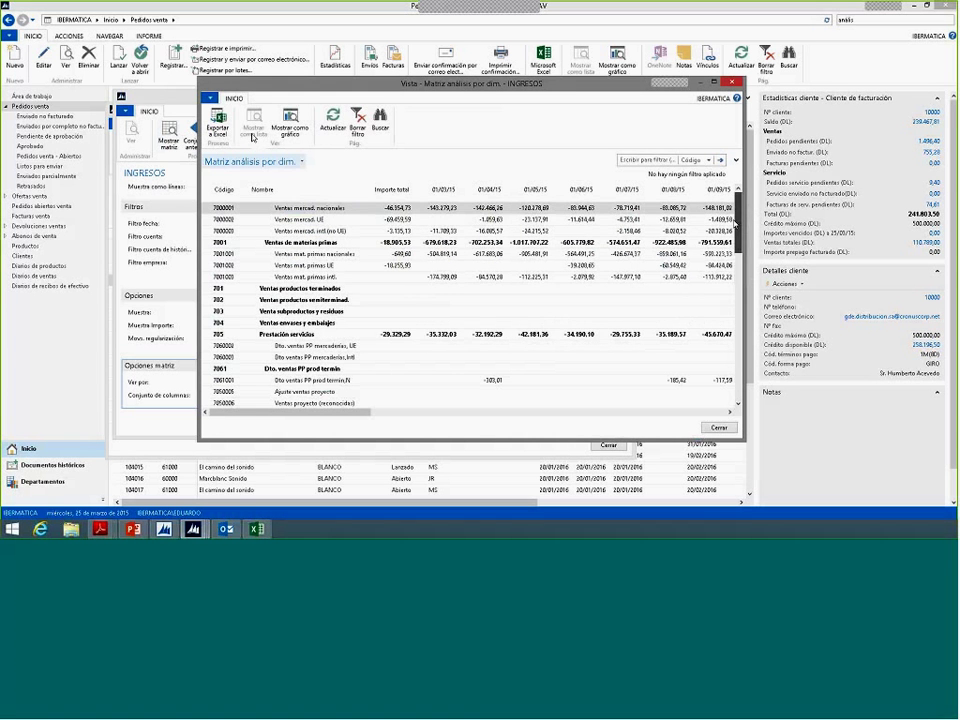
{"action": "left_click", "coordinate": [217, 126]}
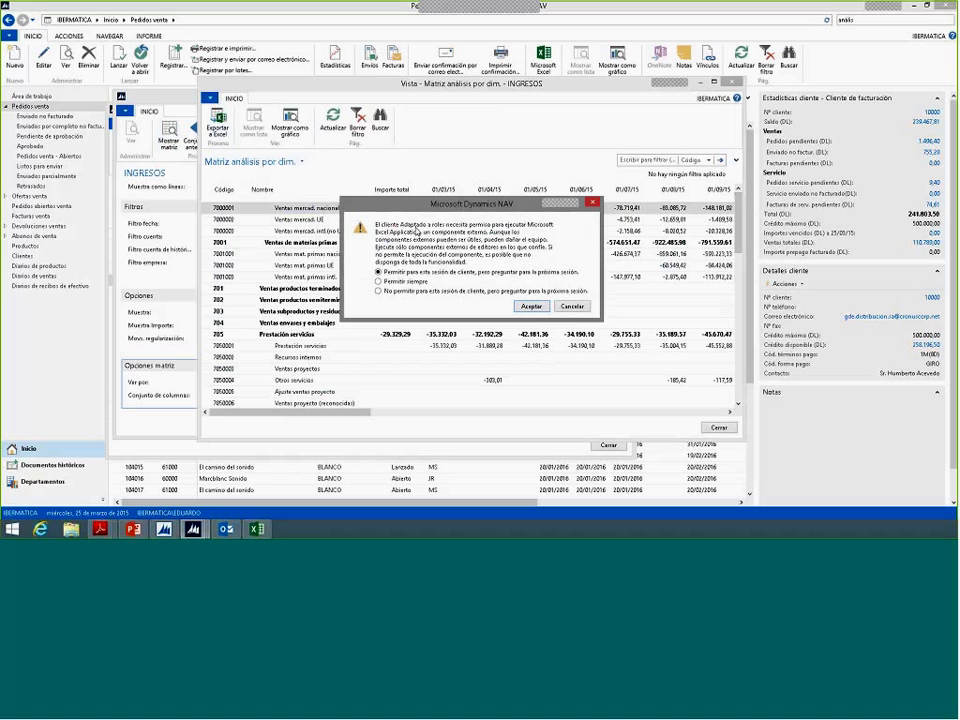
{"action": "key", "text": "Return"}
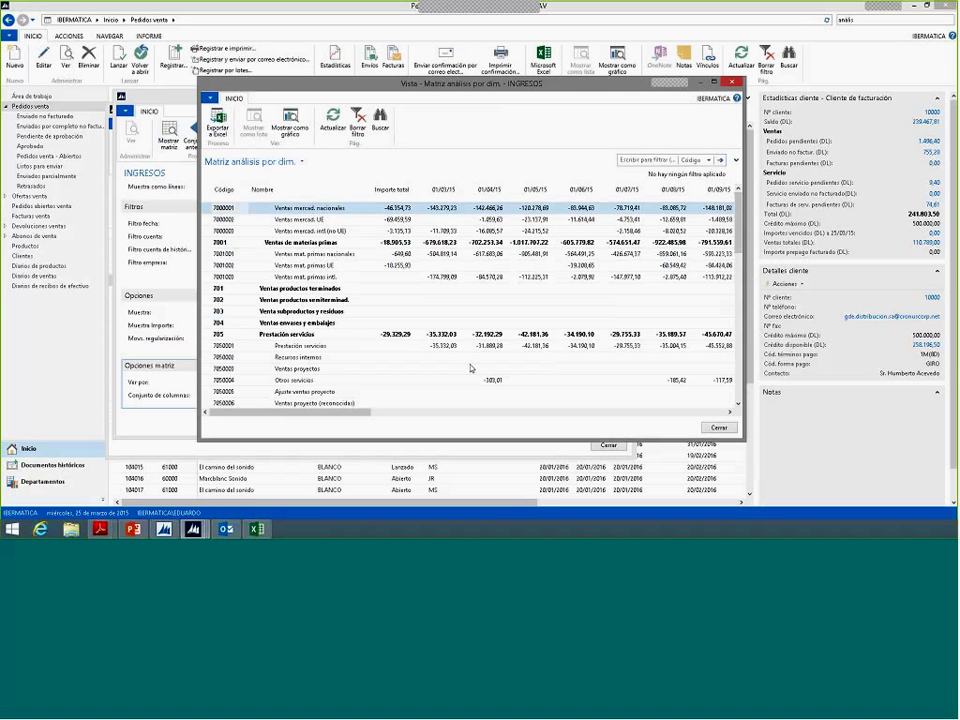
Step: Switch to the exported Excel workbook and review the rows of its INGRESOS pivot table
{"action": "key", "text": "Down"}
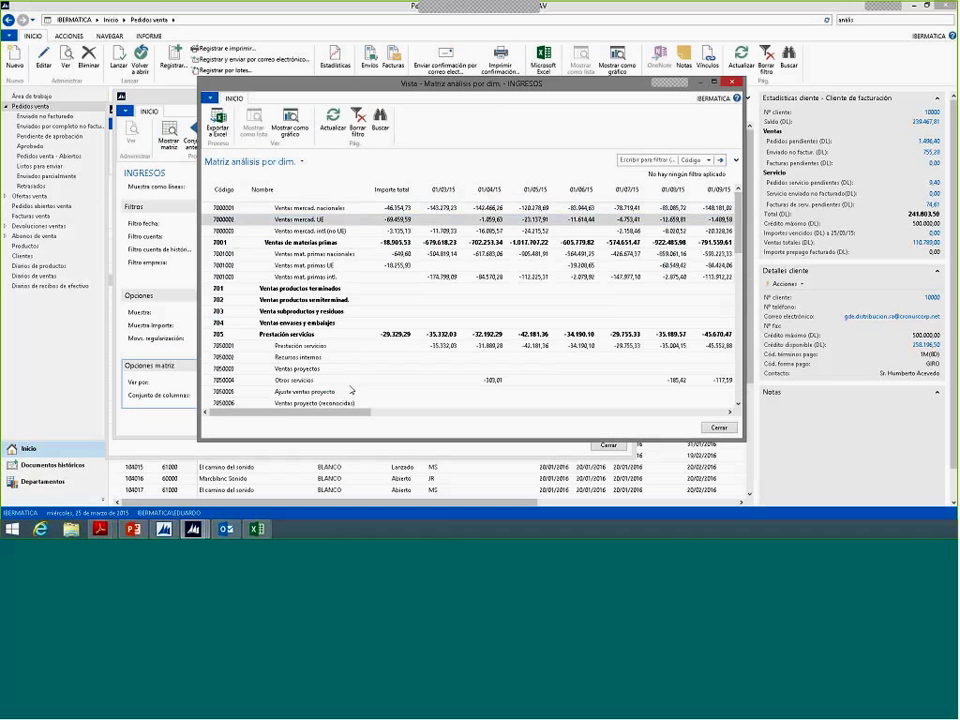
{"action": "mouse_move", "coordinate": [256, 529]}
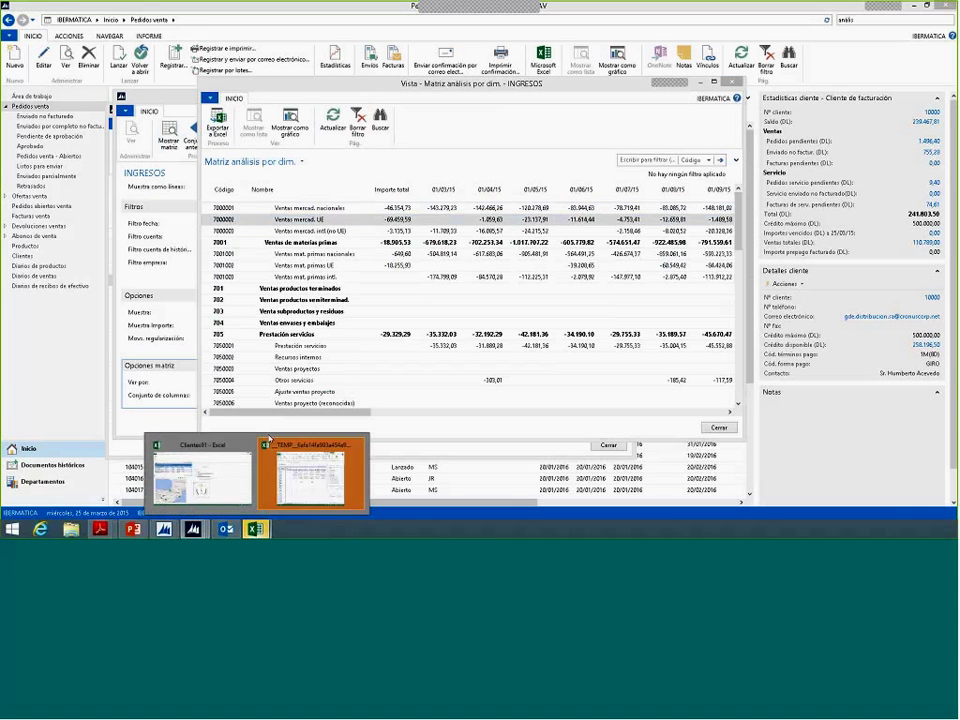
{"action": "left_click", "coordinate": [307, 491]}
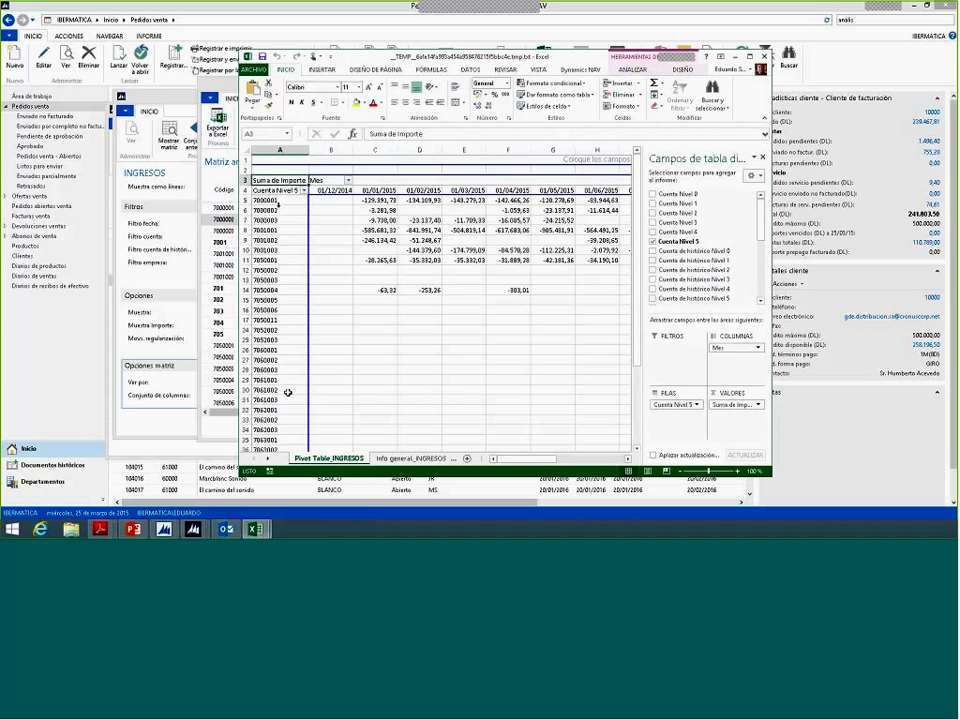
{"action": "scroll", "coordinate": [289, 392], "scroll_direction": "down", "scroll_amount": 4}
{"action": "scroll", "coordinate": [288, 392], "scroll_direction": "up", "scroll_amount": 4}
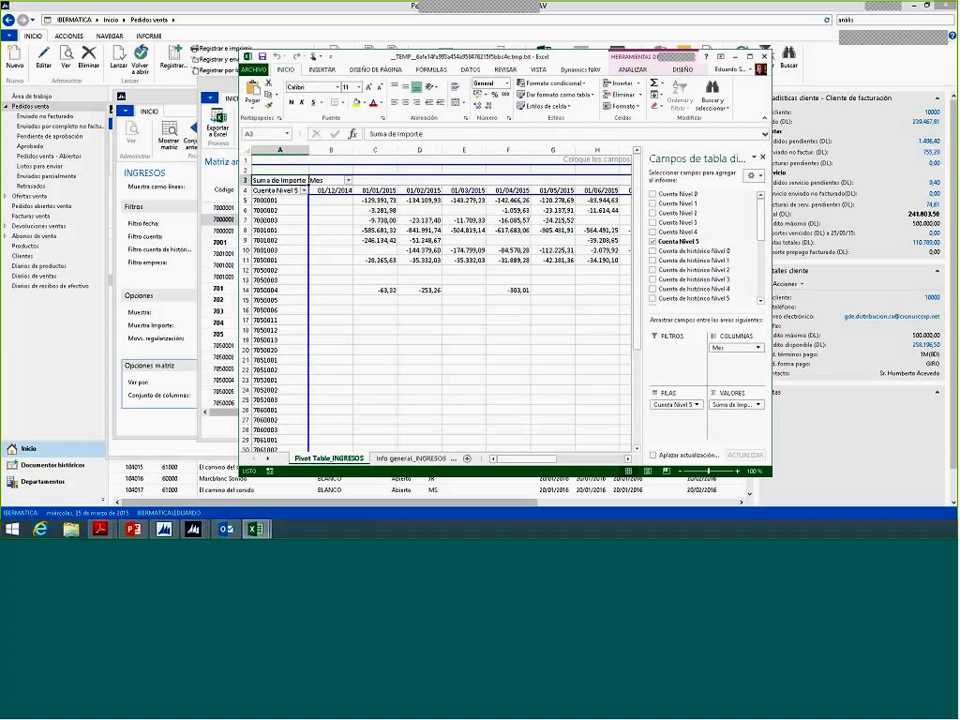
Step: Replace Cuenta Nivel 5 with Cuenta Nivel 2 and Mes with Trimestre in the INGRESOS pivot table
{"action": "left_click", "coordinate": [653, 241]}
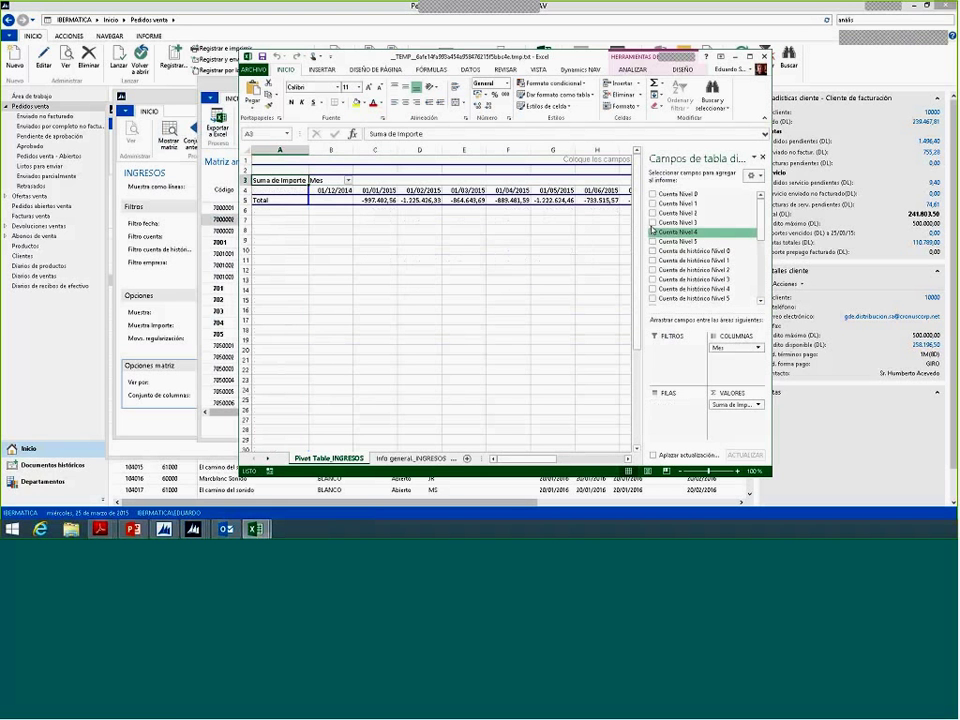
{"action": "left_click", "coordinate": [653, 213]}
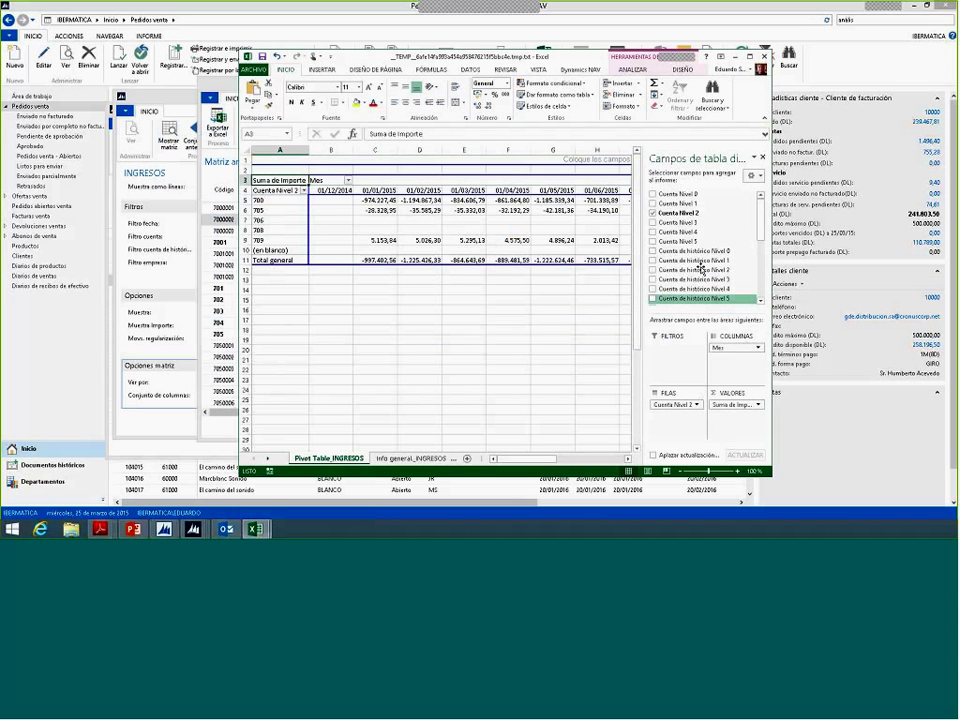
{"action": "left_click_drag", "start_coordinate": [760, 236], "coordinate": [757, 272]}
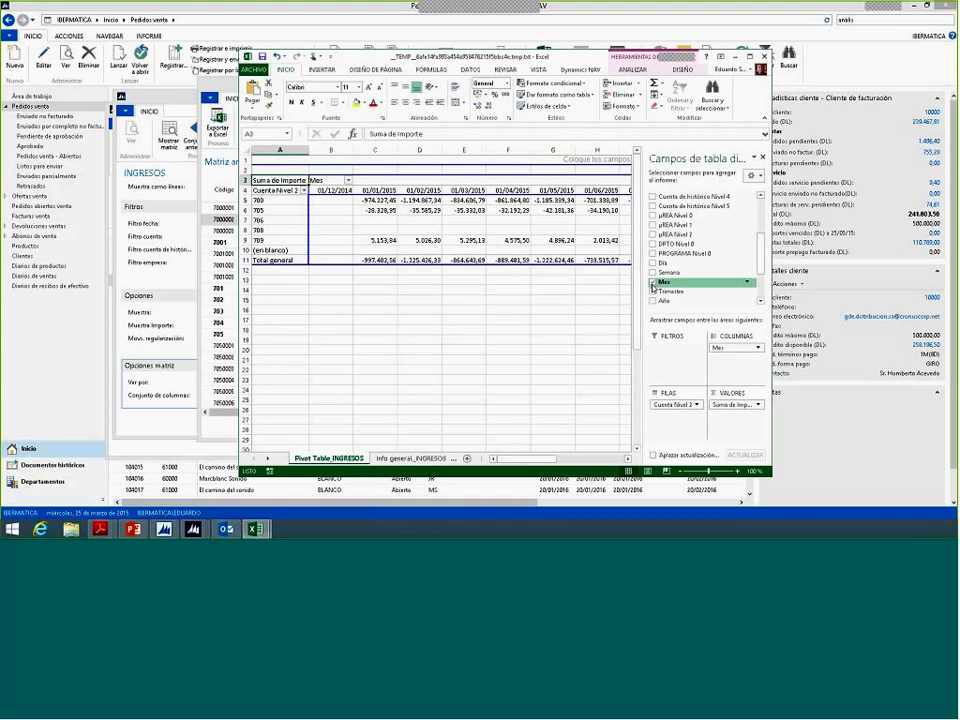
{"action": "left_click", "coordinate": [653, 291]}
{"action": "left_click", "coordinate": [652, 283]}
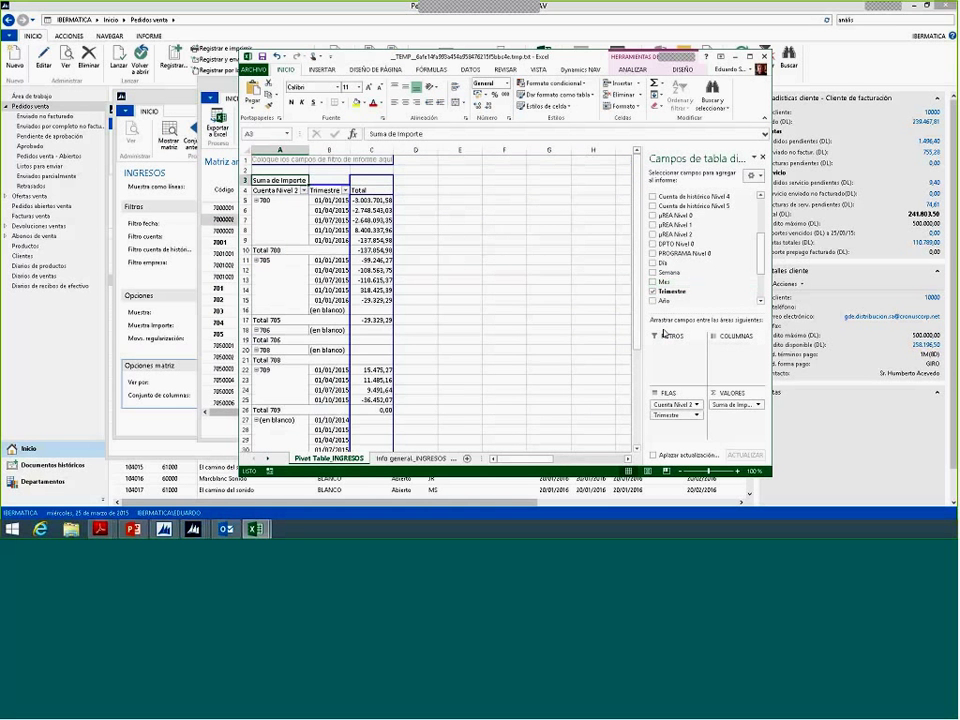
Step: Move Trimestre from the rows to the columns of the INGRESOS pivot table and close the exported workbook
{"action": "left_click_drag", "start_coordinate": [678, 414], "coordinate": [737, 347]}
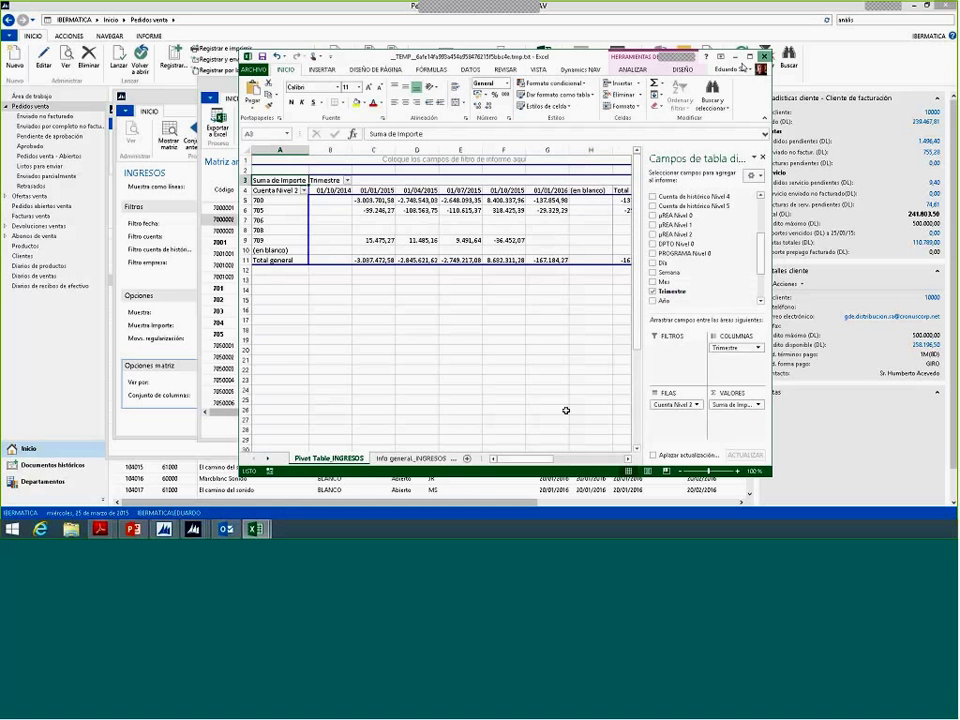
{"action": "key", "text": "alt+F4"}
{"action": "left_click", "coordinate": [432, 276]}
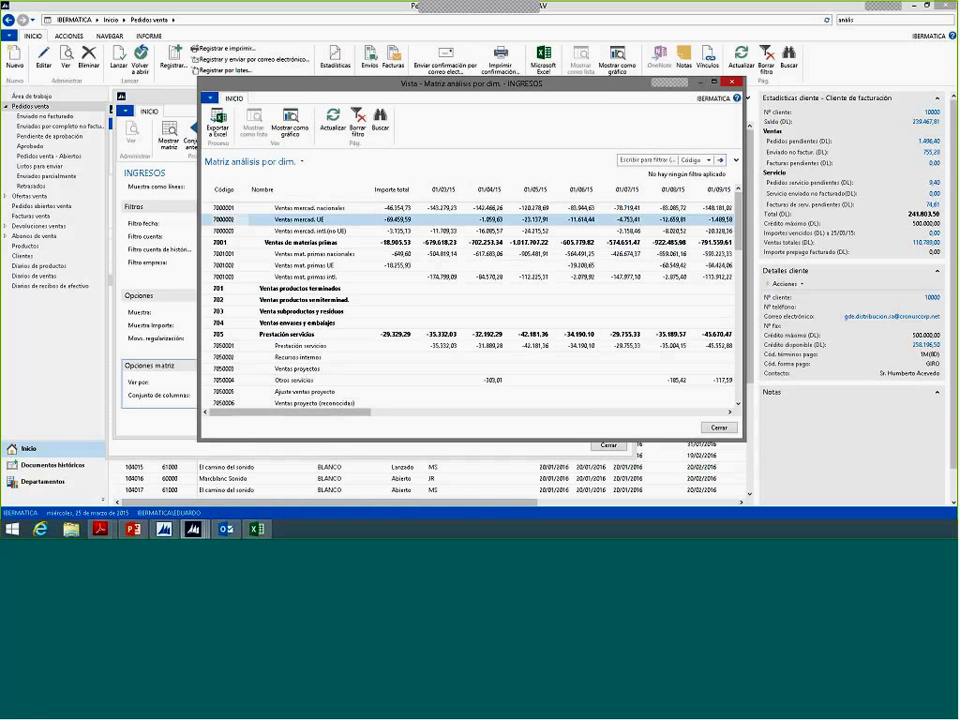
Step: Set the INGRESOS analysis by dimensions to show ÁREA as lines and display the resulting matrix for export to Excel
{"action": "key", "text": "Escape"}
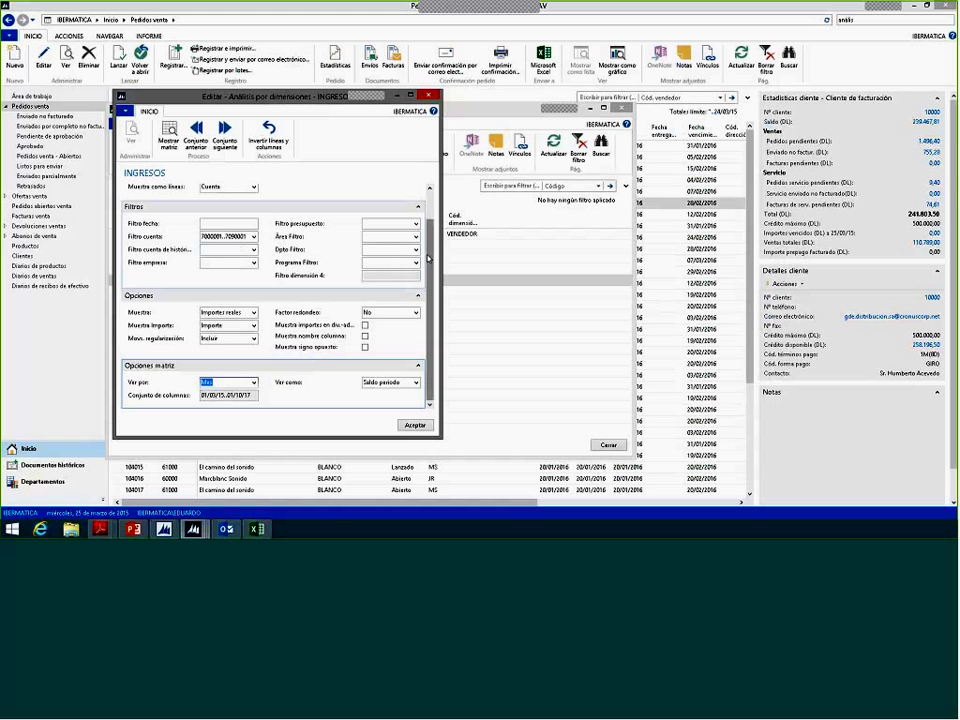
{"action": "scroll", "coordinate": [428, 260], "scroll_direction": "up", "scroll_amount": 2}
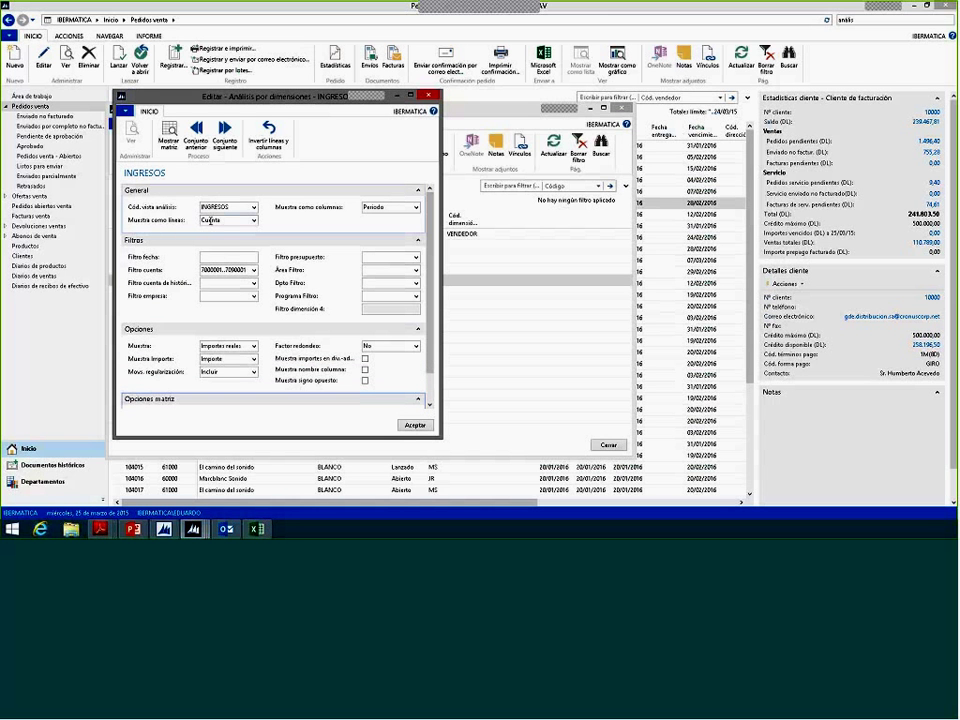
{"action": "left_click", "coordinate": [210, 220]}
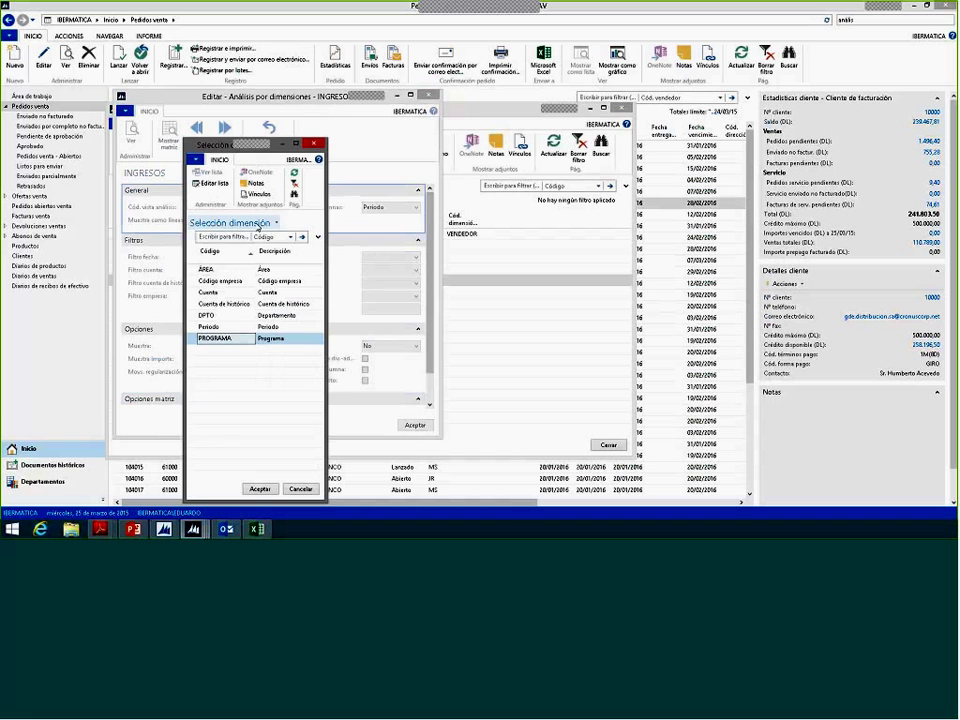
{"action": "double_click", "coordinate": [216, 270]}
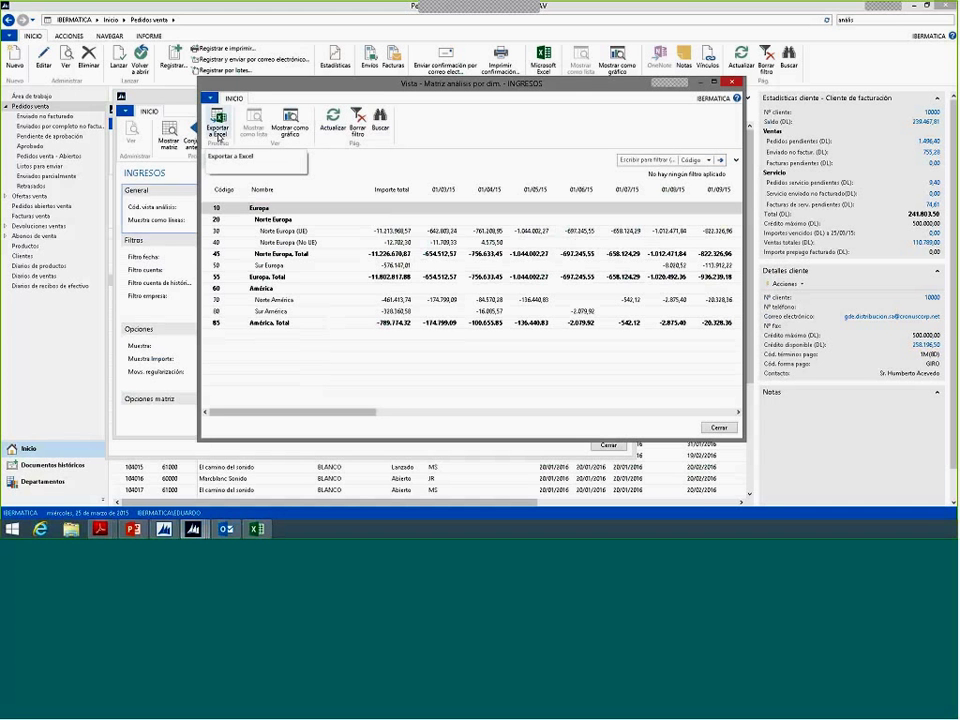
{"action": "left_click", "coordinate": [218, 130]}
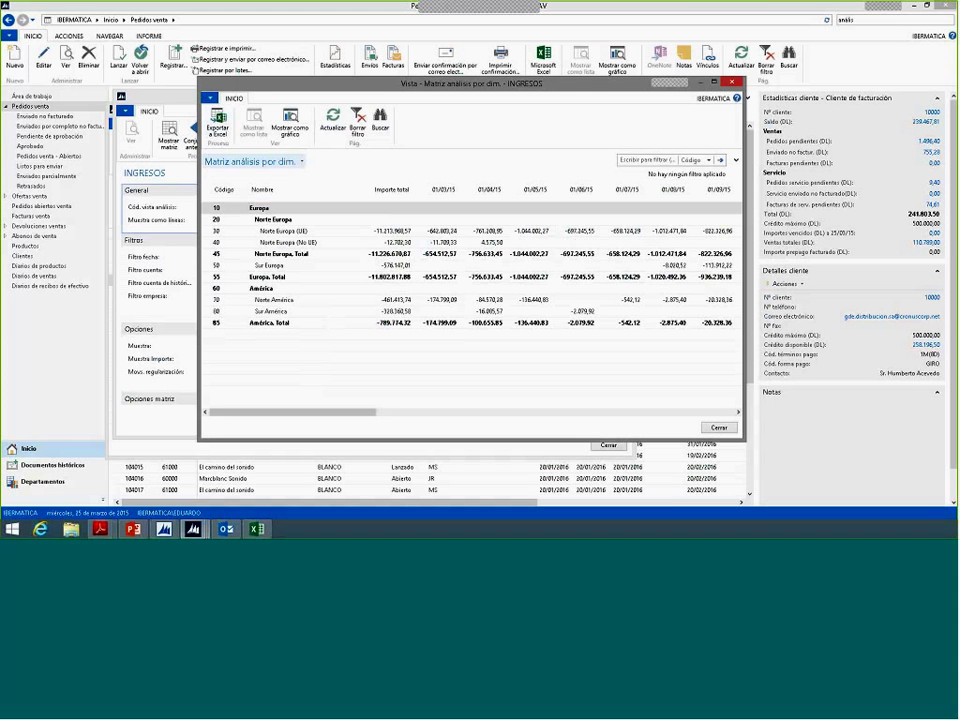
Step: Close the INGRESOS matrix, analysis and view list, and search for "perfi" to open the Perfiles list
{"action": "left_click", "coordinate": [736, 84]}
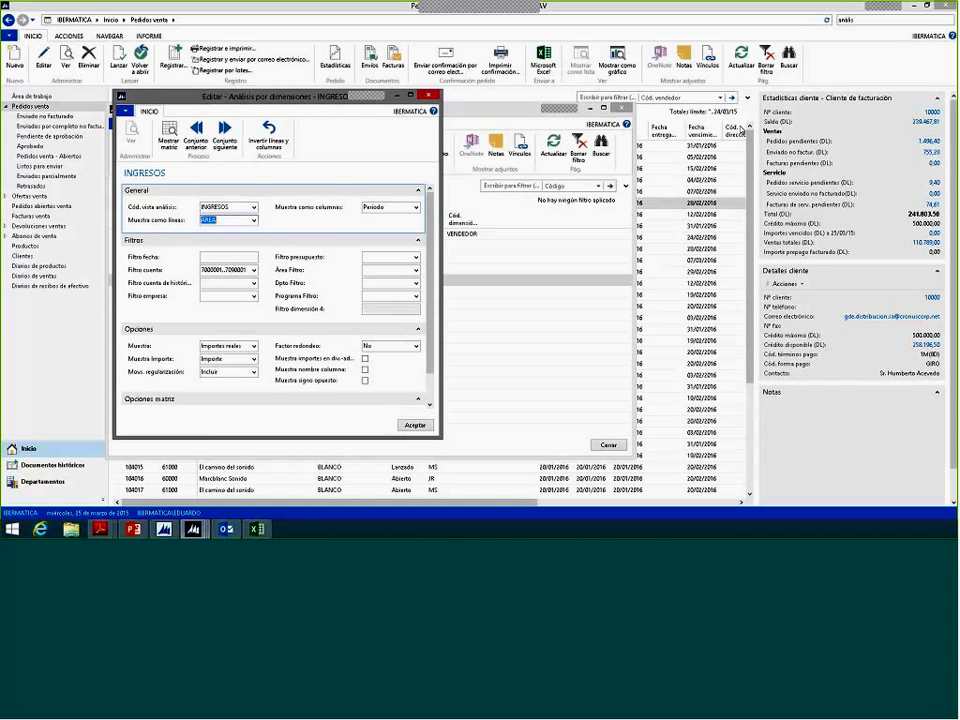
{"action": "key", "text": "Escape"}
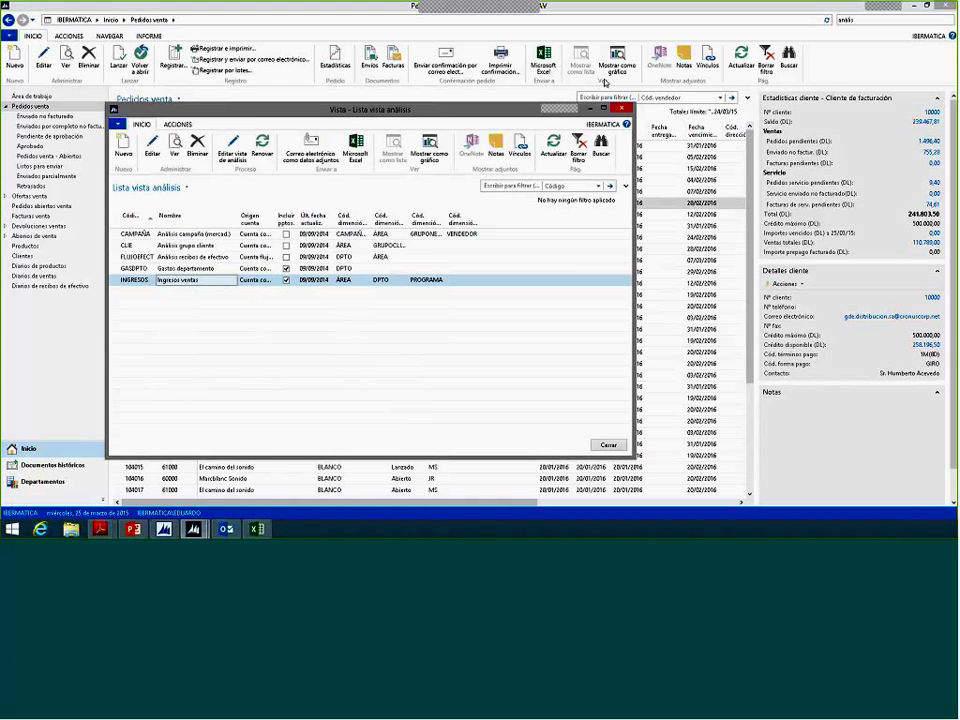
{"action": "key", "text": "Escape"}
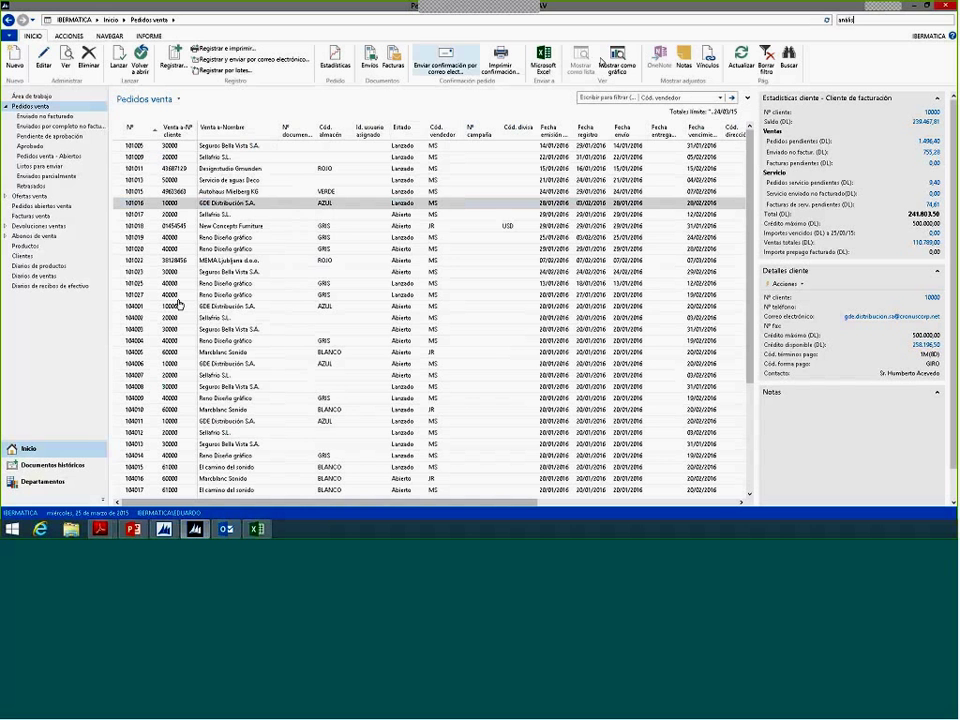
{"action": "left_click_drag", "start_coordinate": [863, 20], "coordinate": [802, 24]}
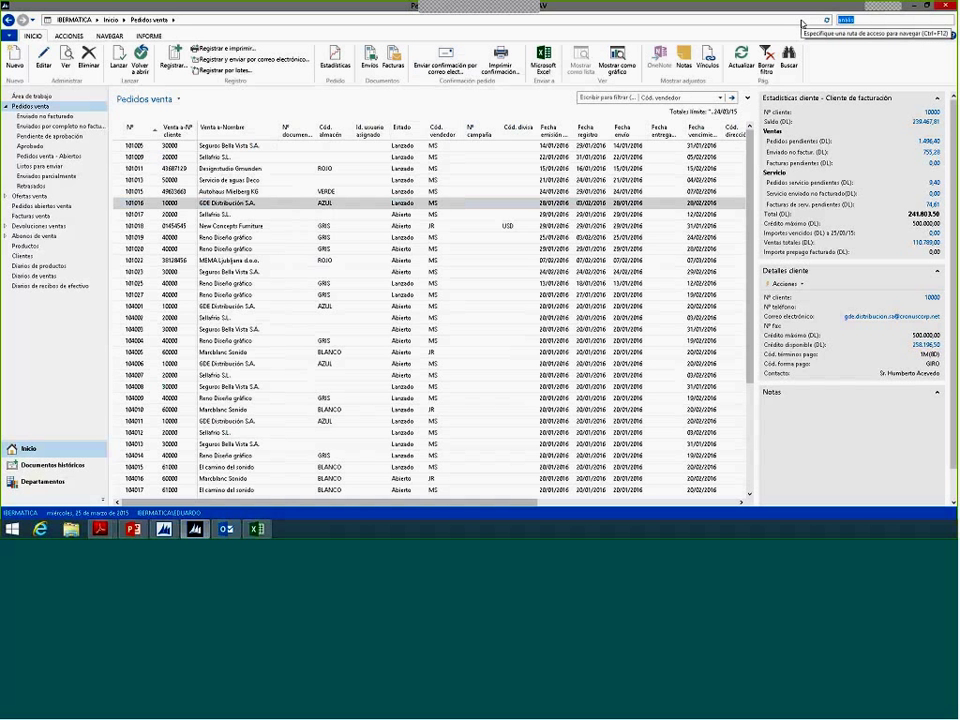
{"action": "key", "text": "BackSpace"}
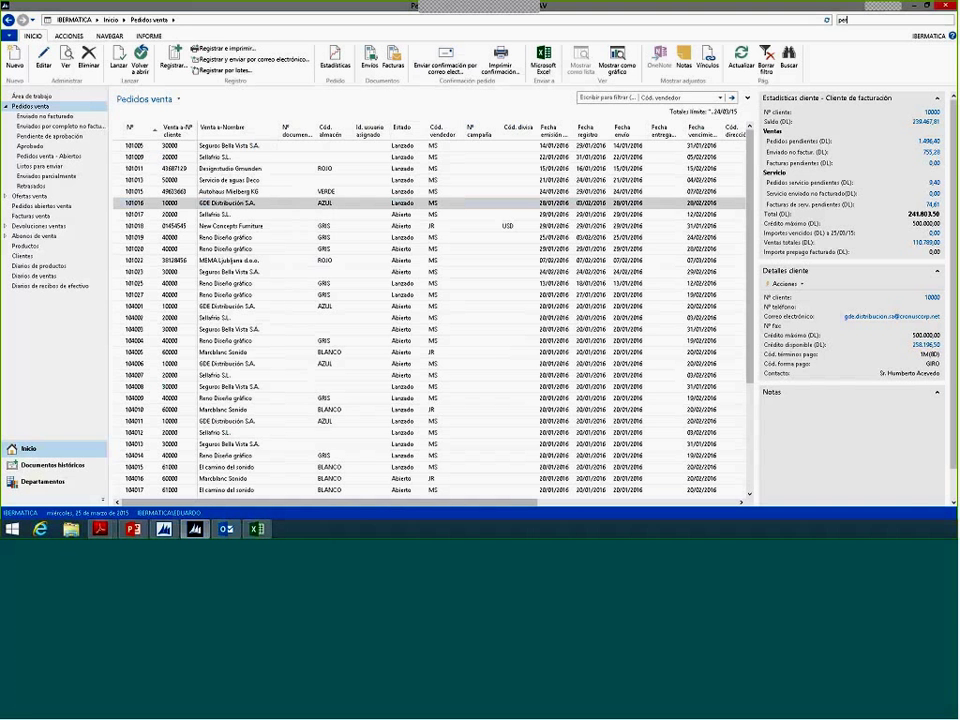
{"action": "type", "text": "perfi"}
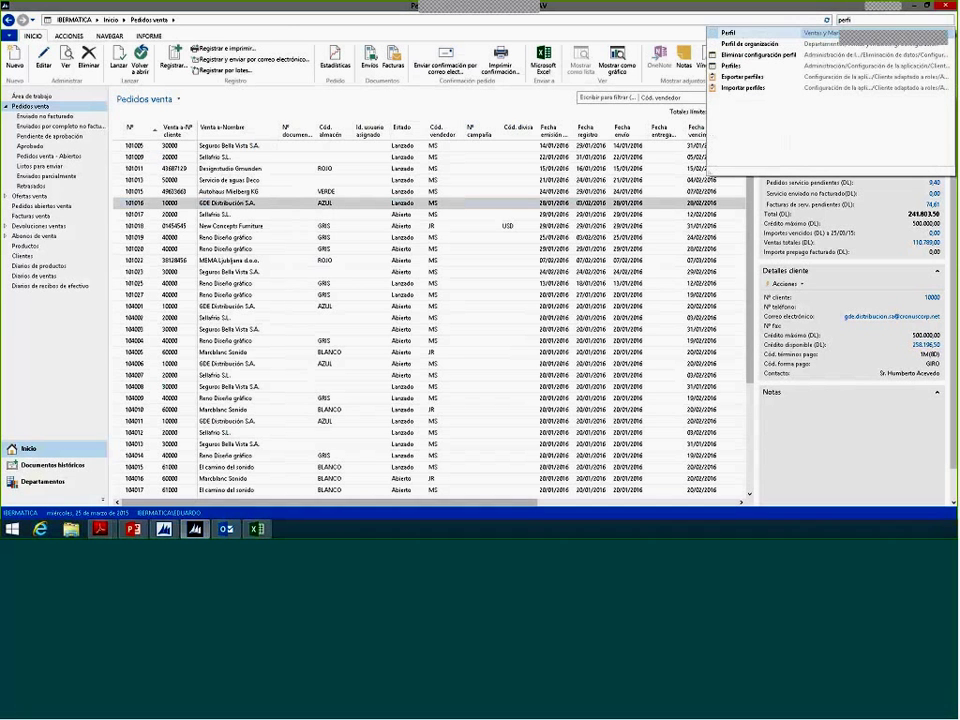
{"action": "left_click", "coordinate": [731, 66]}
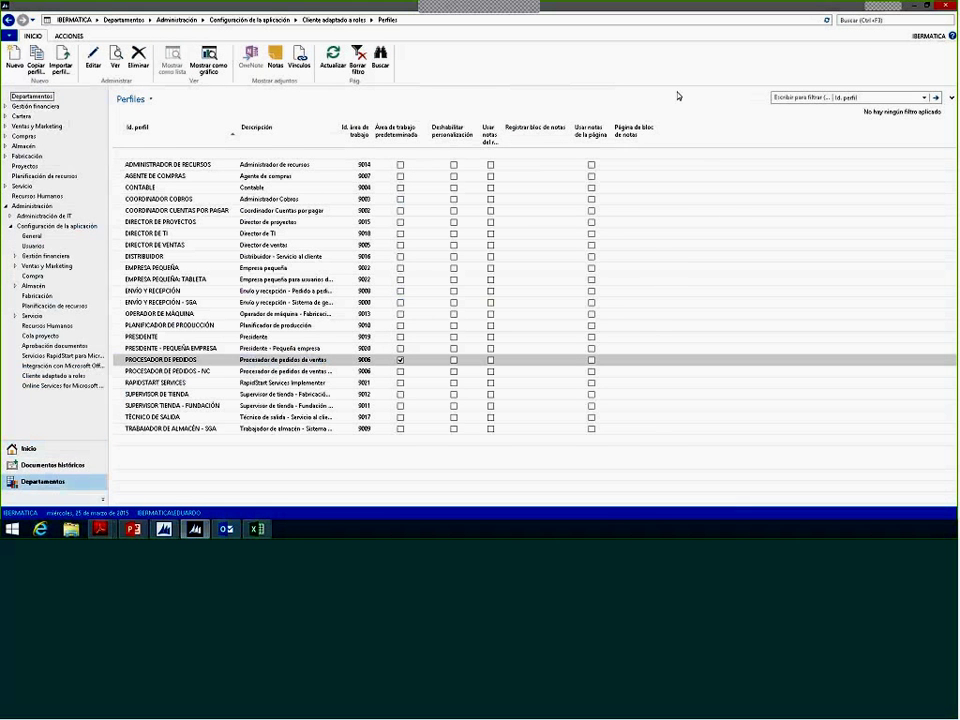
Step: Make the PRESIDENTE - PEQUEÑA EMPRESA profile's work area the default and restart Dynamics NAV
{"action": "left_click", "coordinate": [400, 348]}
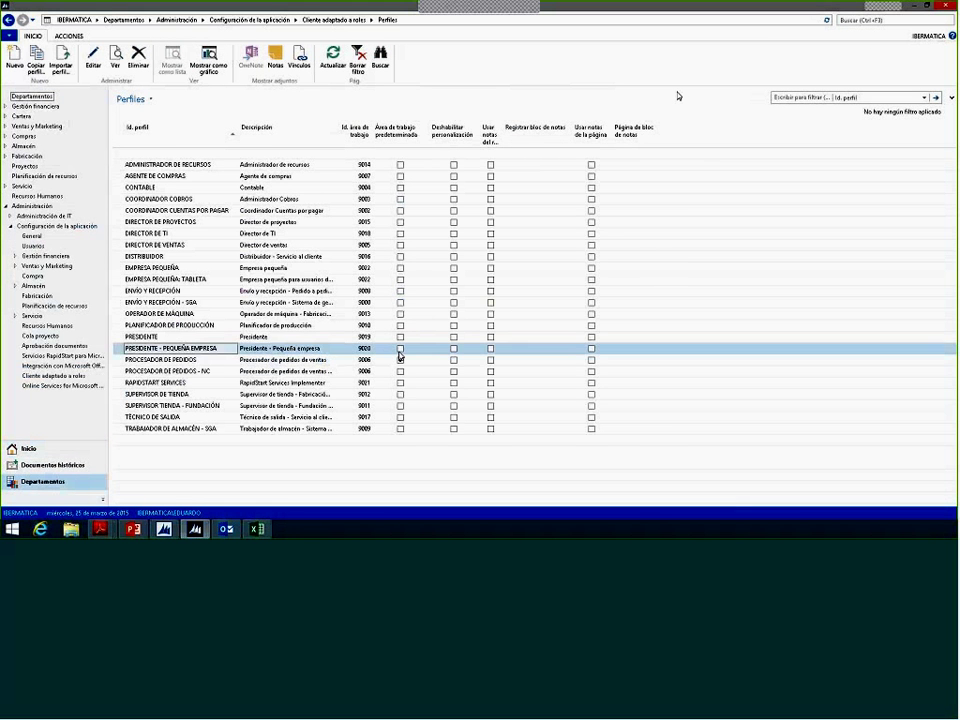
{"action": "double_click", "coordinate": [399, 350]}
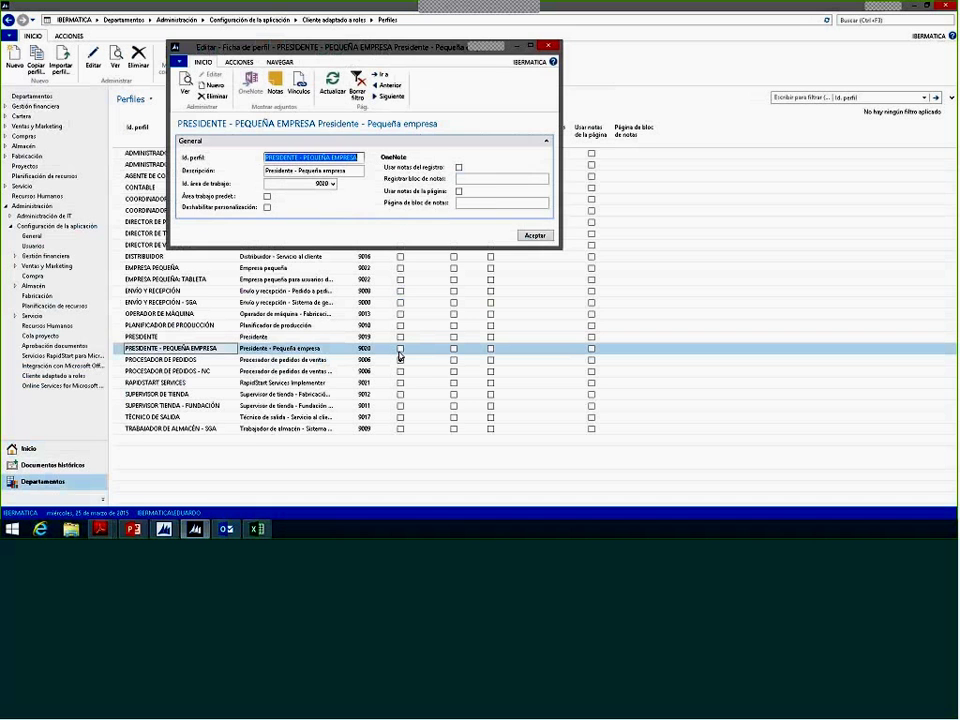
{"action": "left_click", "coordinate": [267, 197]}
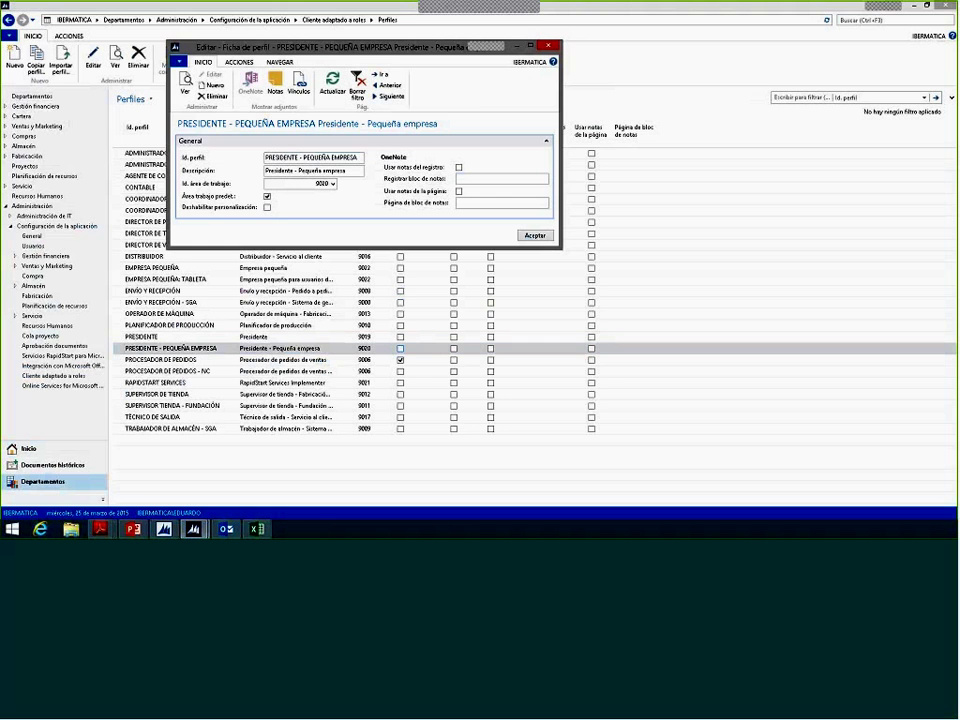
{"action": "key", "text": "Return"}
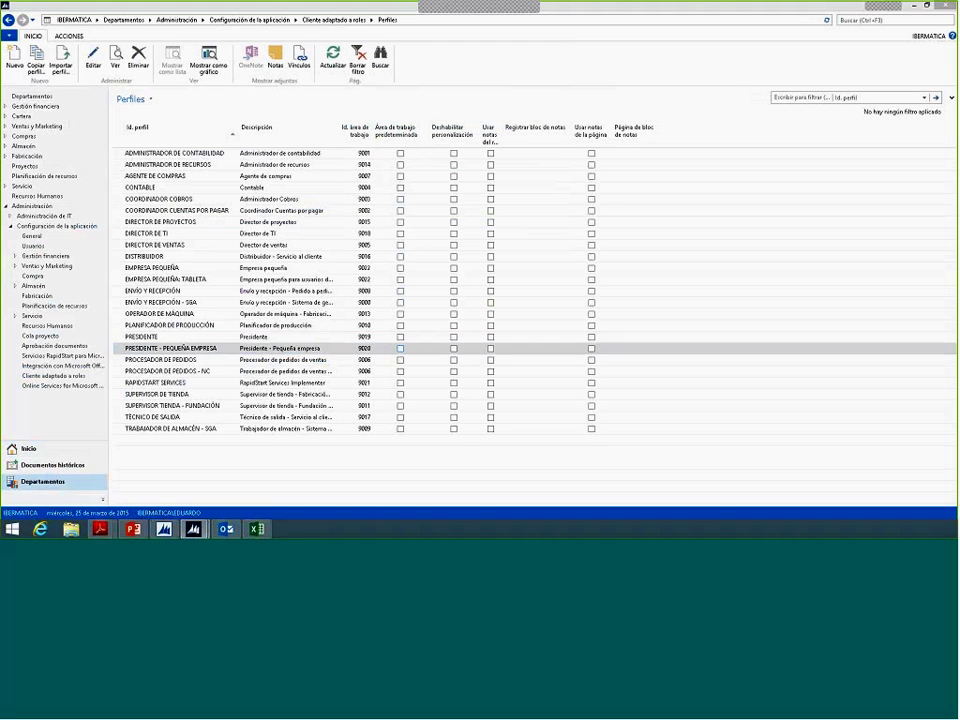
{"action": "left_click", "coordinate": [944, 6]}
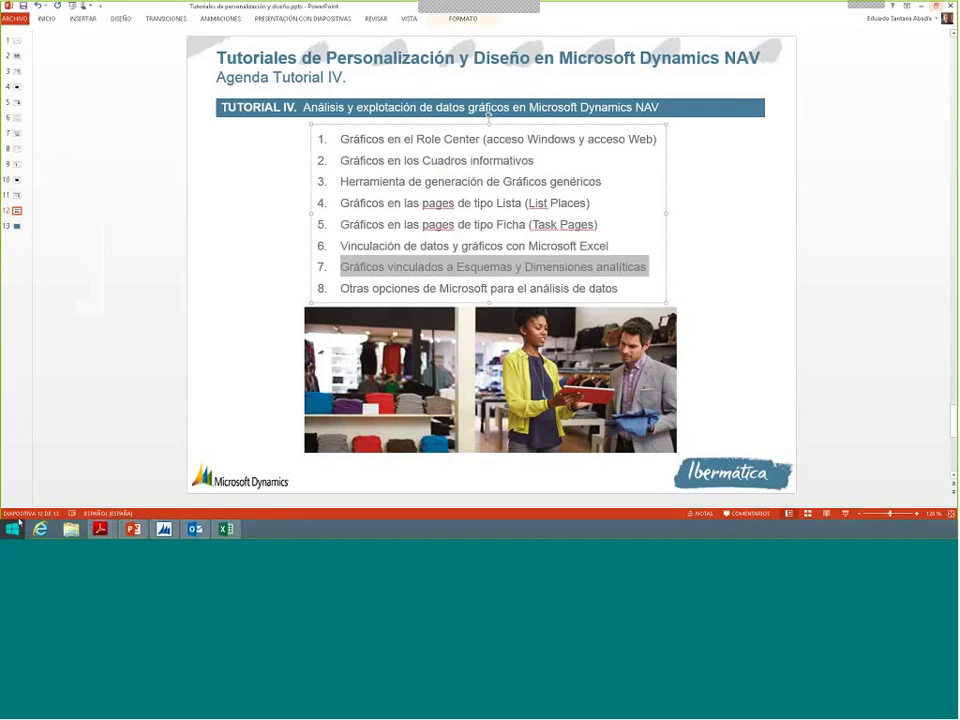
{"action": "left_click", "coordinate": [15, 526]}
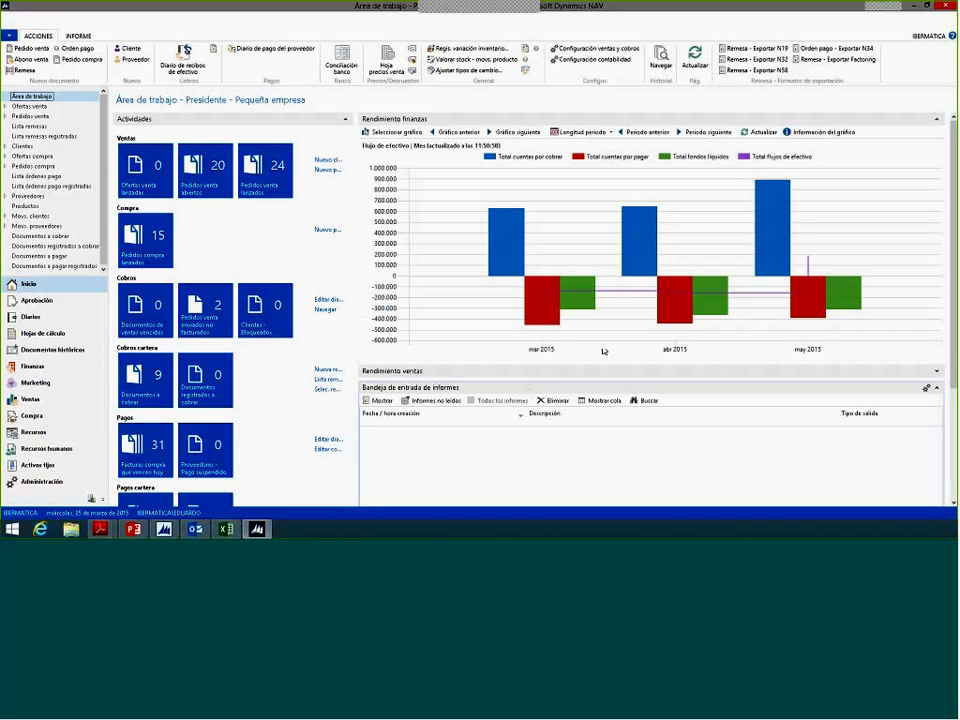
Step: Cycle through the available Rendimiento finanzas charts in the work area, ending on Ciclo de efectivo
{"action": "mouse_move", "coordinate": [628, 238]}
{"action": "left_click", "coordinate": [491, 132]}
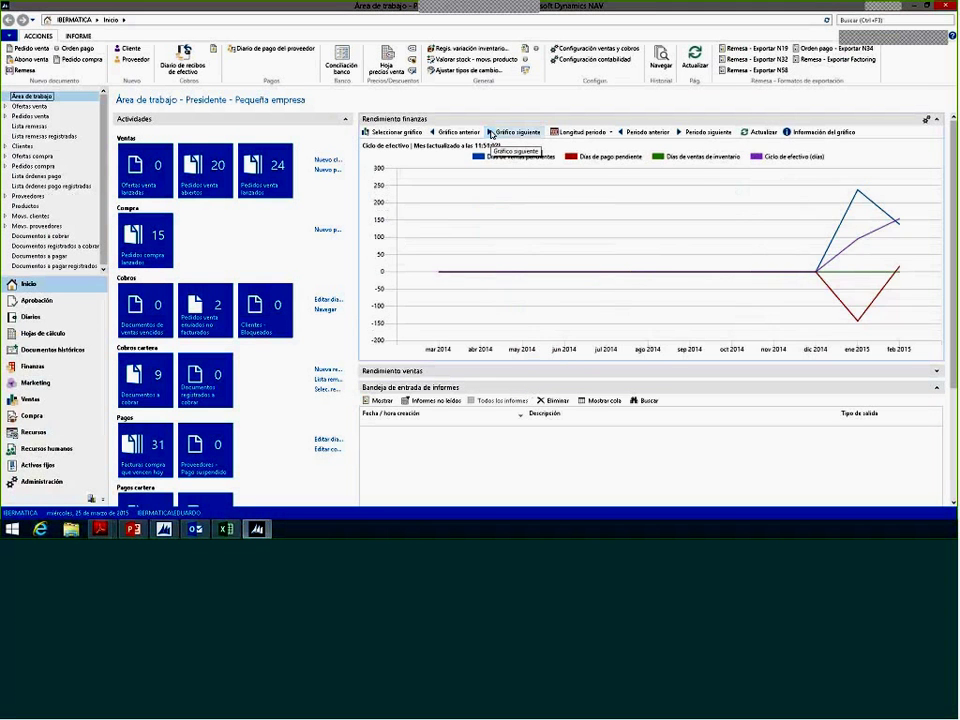
{"action": "left_click", "coordinate": [491, 132]}
{"action": "left_click", "coordinate": [491, 132]}
{"action": "left_click", "coordinate": [491, 132]}
{"action": "left_click", "coordinate": [491, 132]}
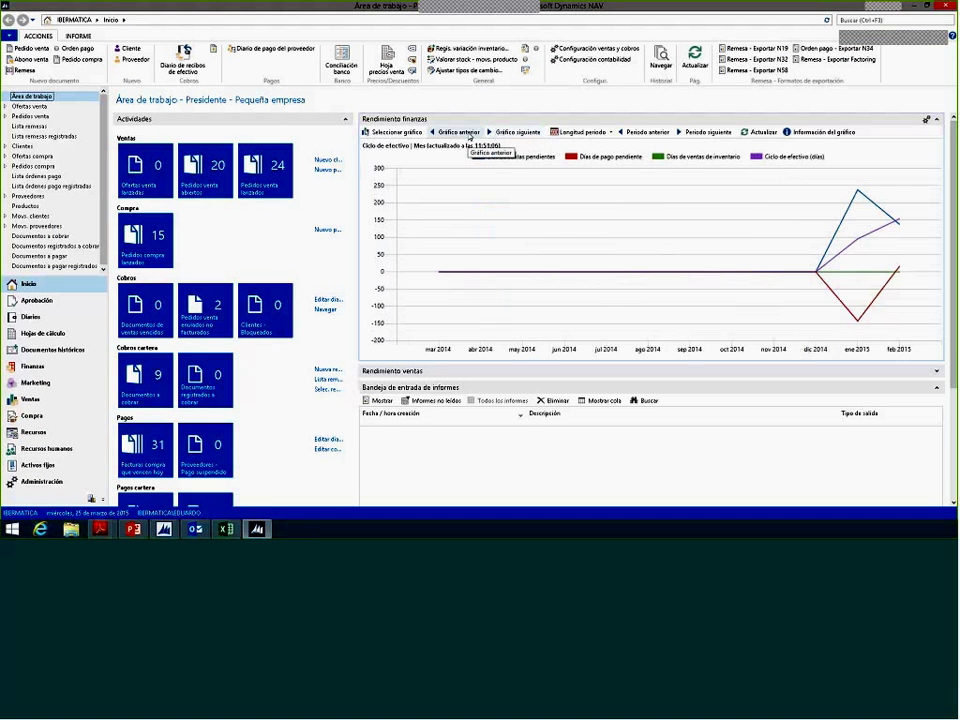
Step: Advance the Ciclo de efectivo chart to the periods through jul 2015 and inspect the data behind its Días de ventas pendientes peak
{"action": "left_click", "coordinate": [706, 132]}
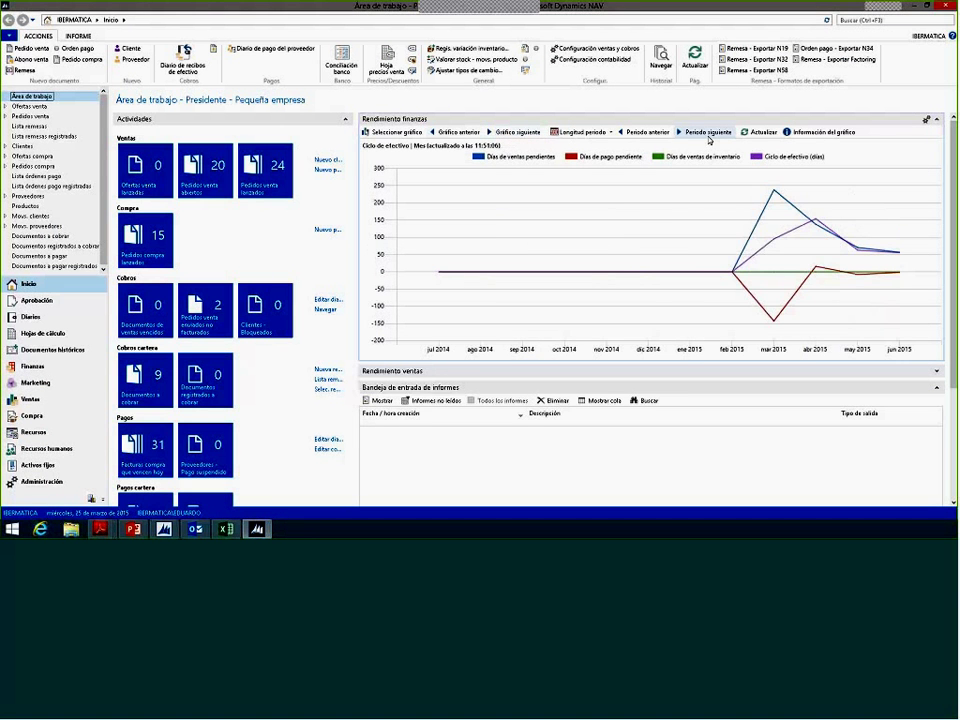
{"action": "left_click", "coordinate": [707, 133]}
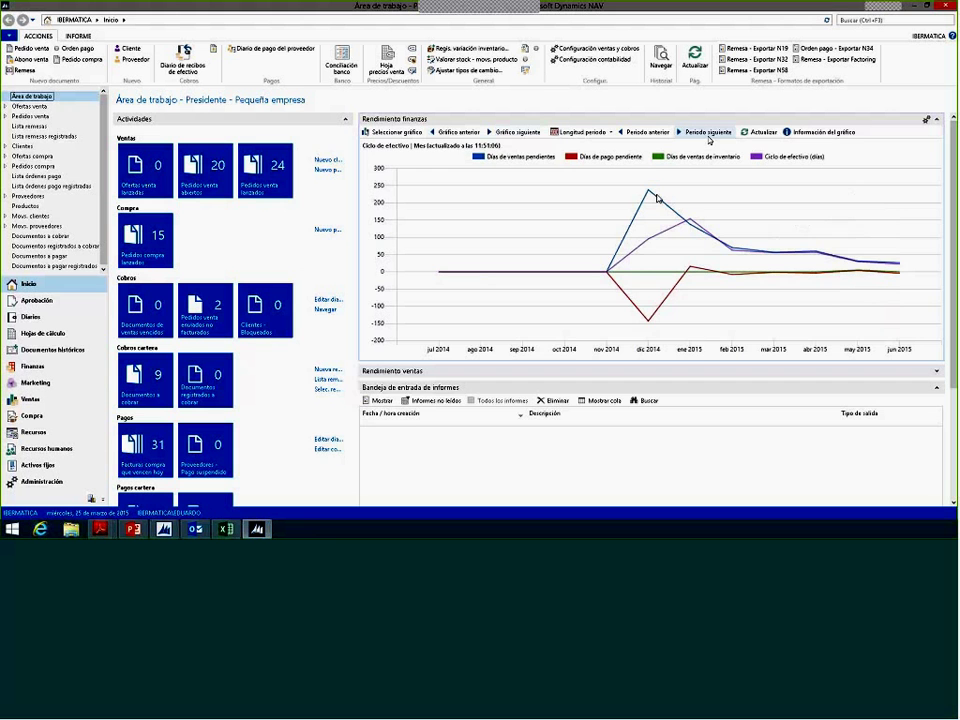
{"action": "left_click", "coordinate": [657, 201]}
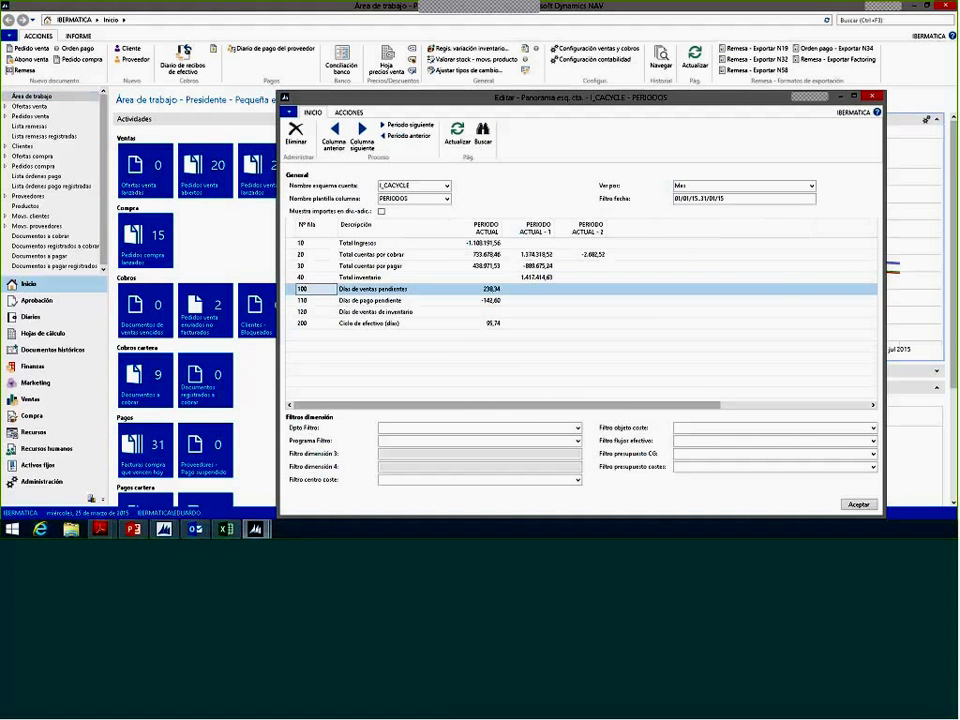
{"action": "key", "text": "Escape"}
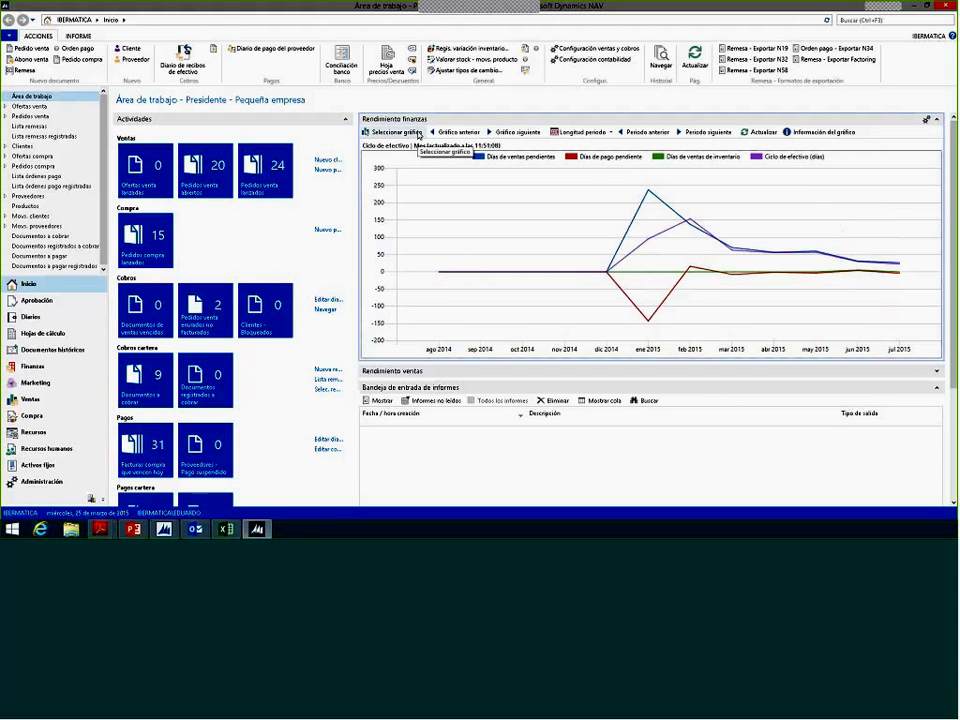
Step: Review the list of account schedule charts and compare the Ciclo de efectivo and Flujo de efectivo charts
{"action": "left_click", "coordinate": [418, 135]}
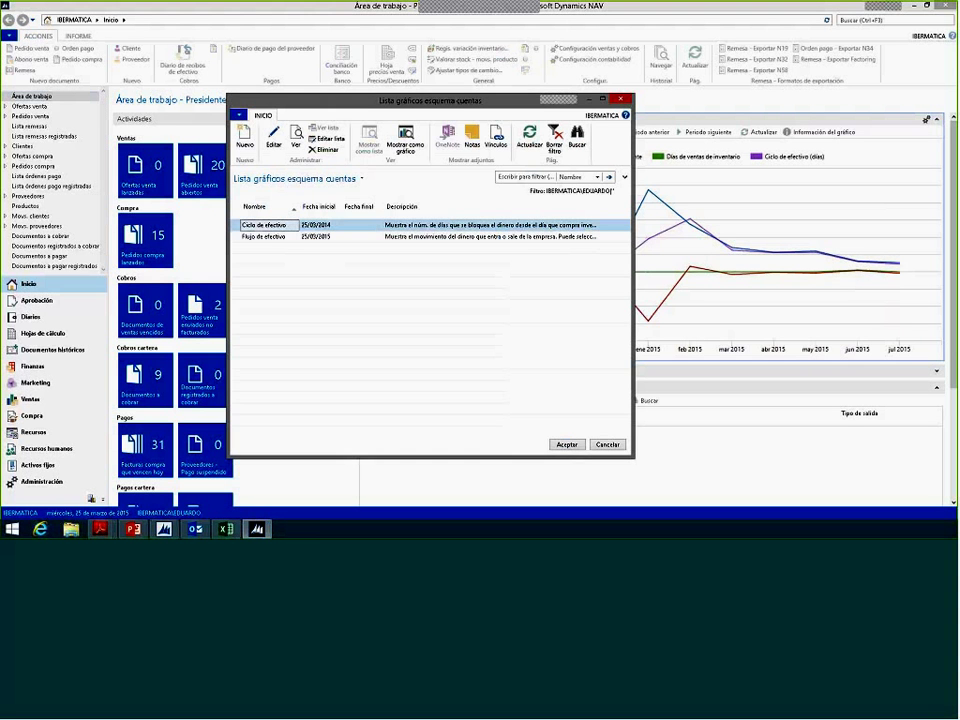
{"action": "left_click_drag", "start_coordinate": [499, 101], "coordinate": [404, 92]}
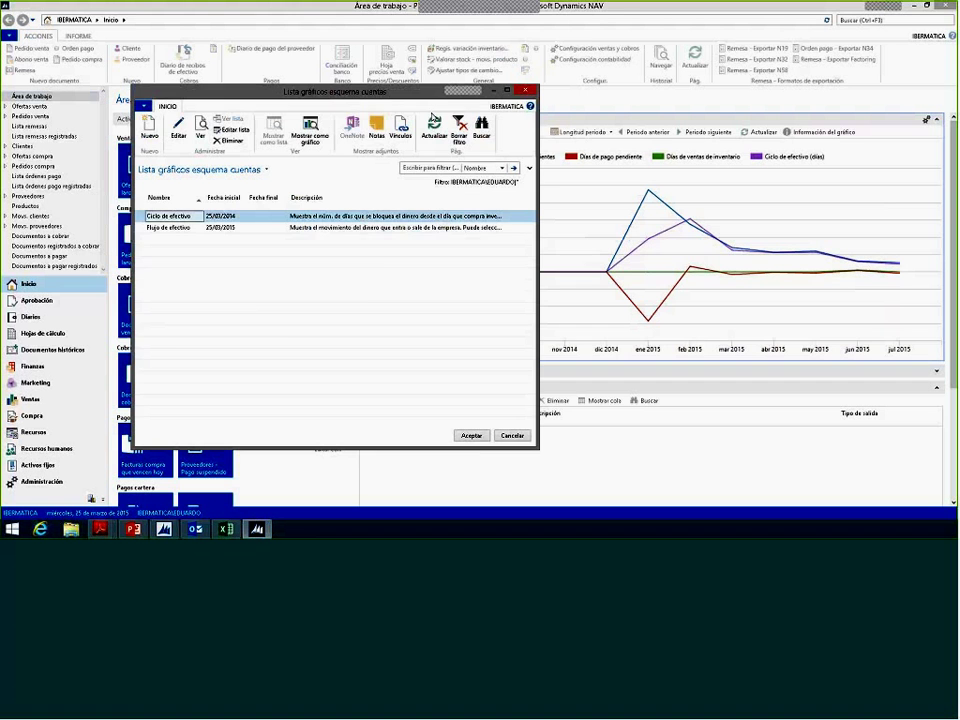
{"action": "key", "text": "Return"}
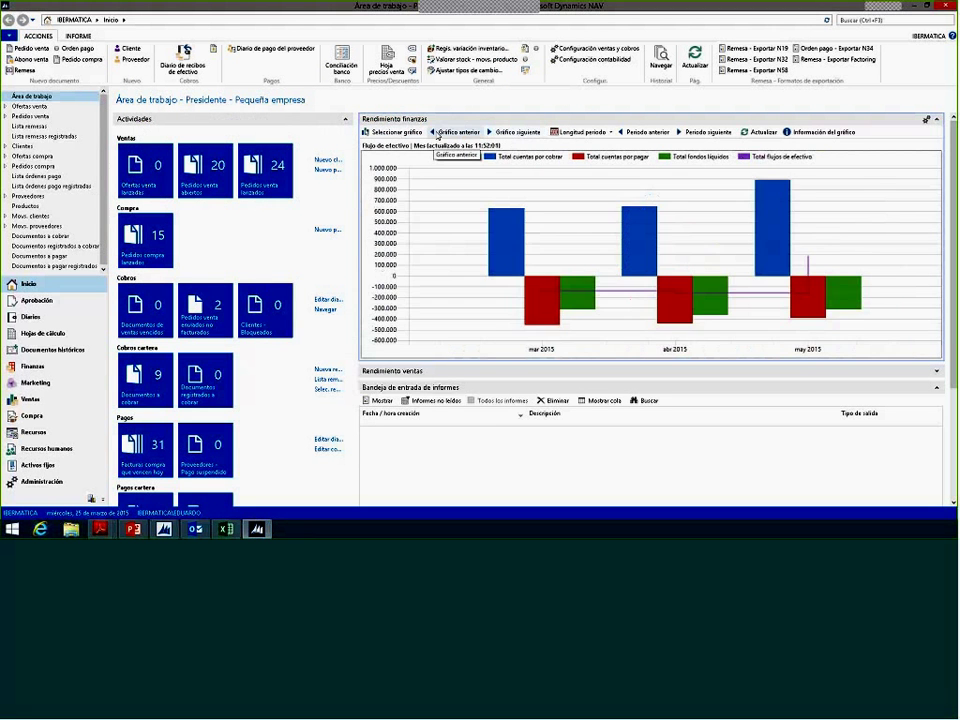
{"action": "left_click", "coordinate": [438, 134]}
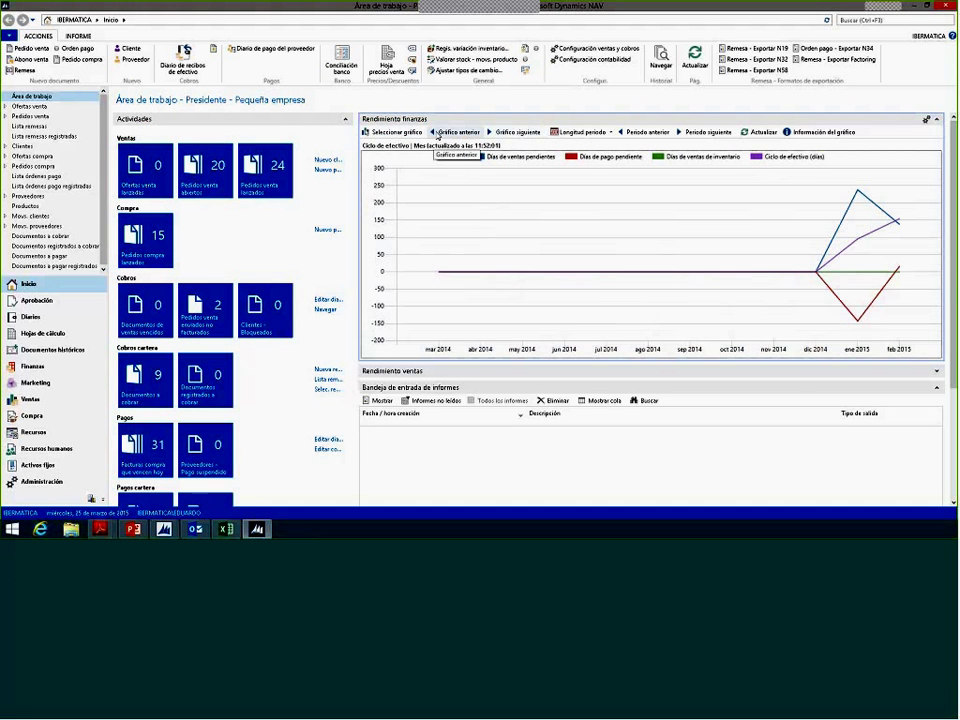
{"action": "left_click", "coordinate": [490, 132]}
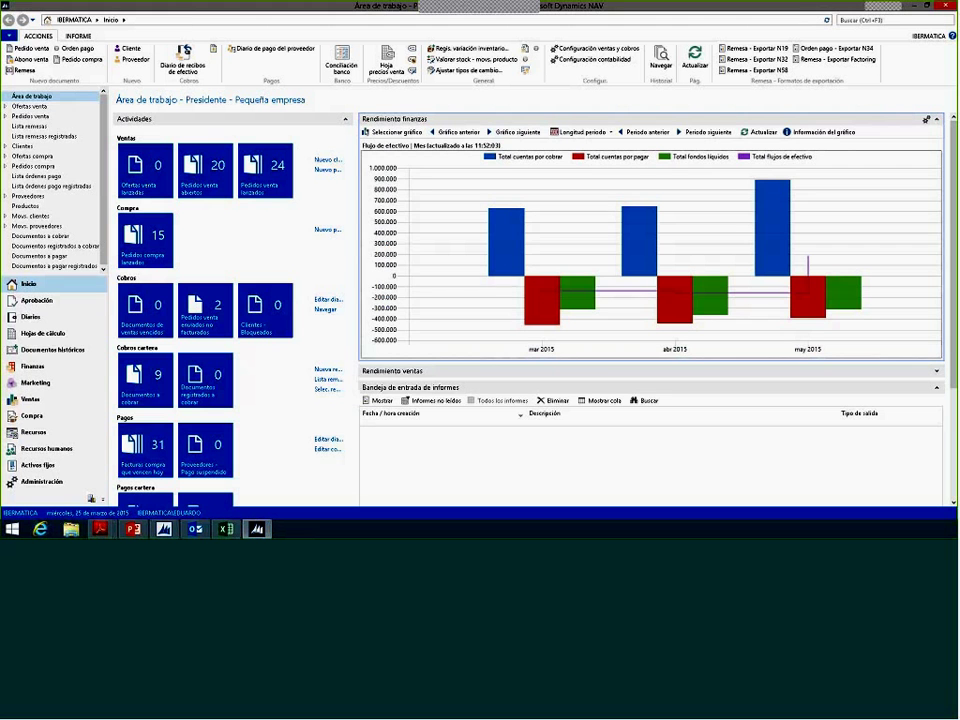
Step: Create a new account schedule chart named Ventas Nacionales with the description Comparativa real ppto ventas
{"action": "mouse_move", "coordinate": [568, 283]}
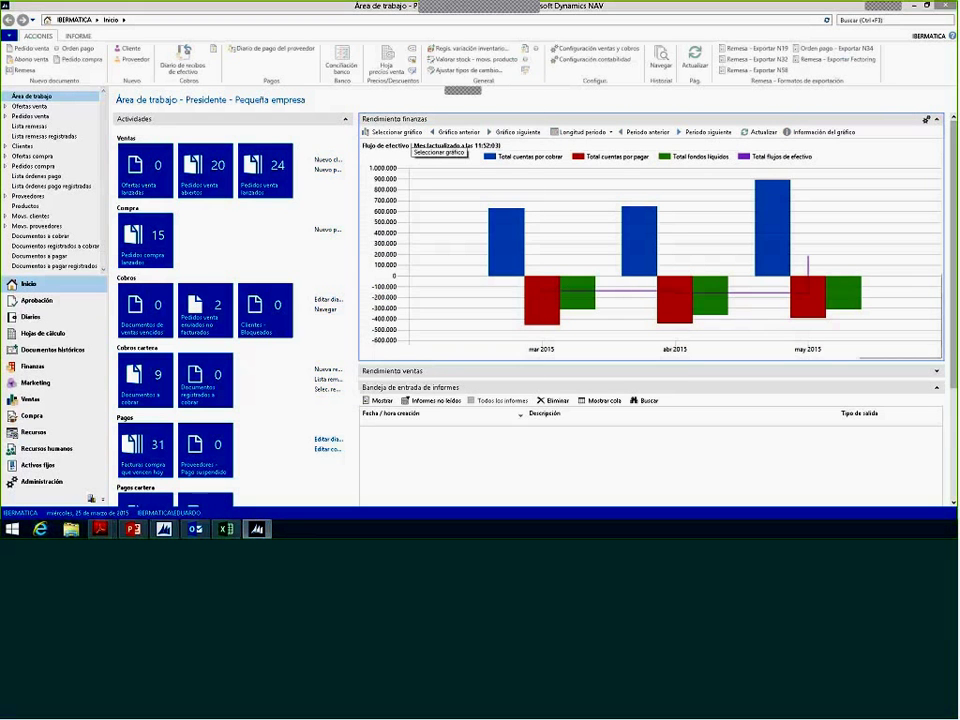
{"action": "left_click", "coordinate": [395, 132]}
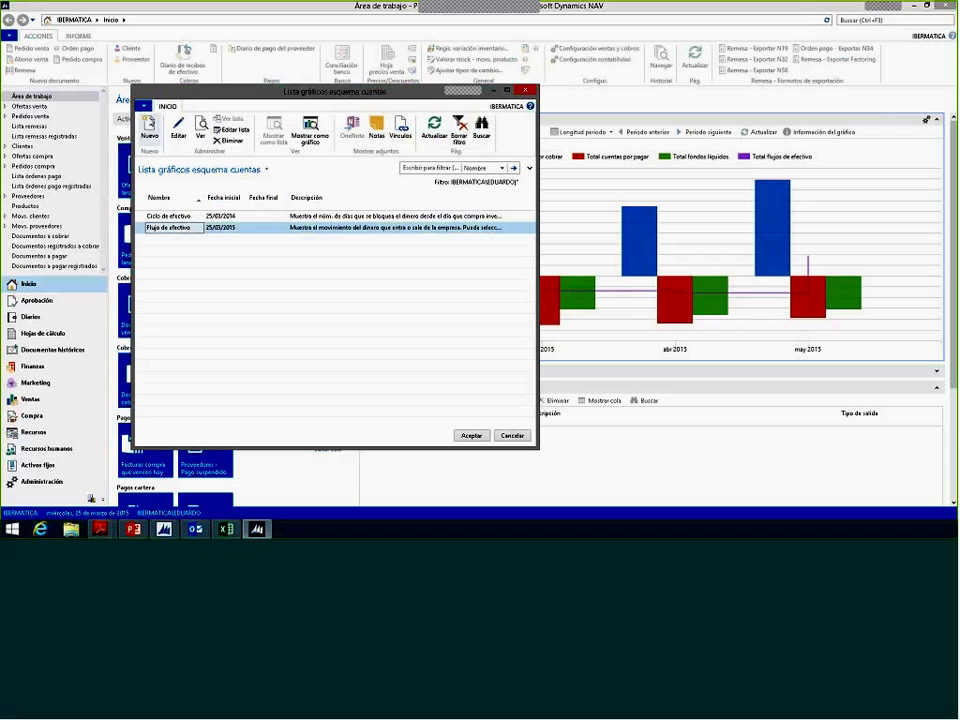
{"action": "left_click", "coordinate": [149, 127]}
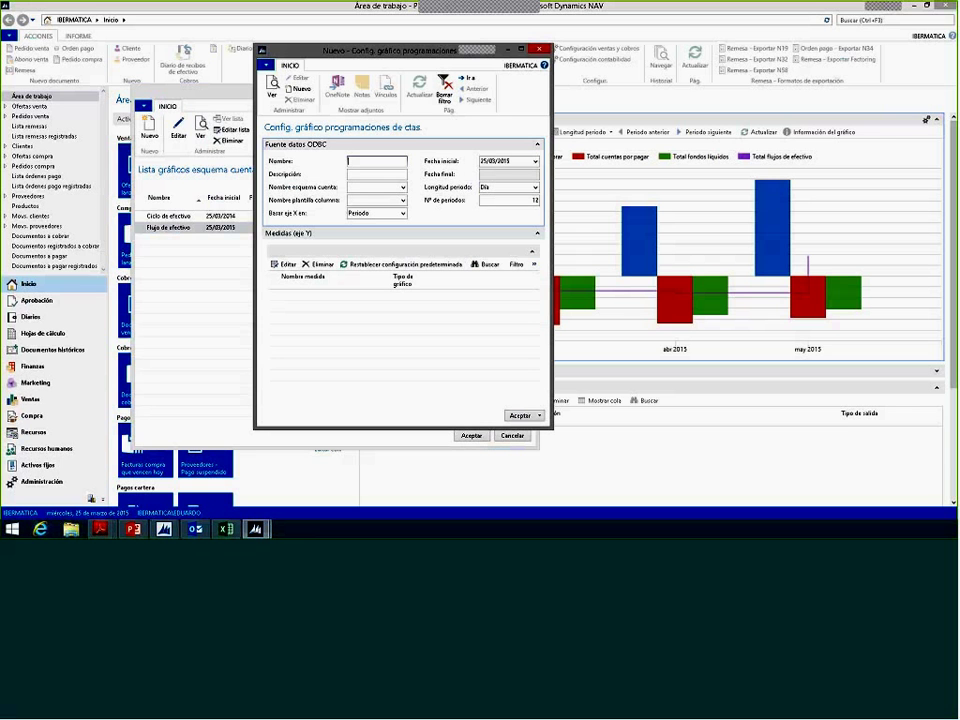
{"action": "type", "text": "Ventas Nacionales po"}
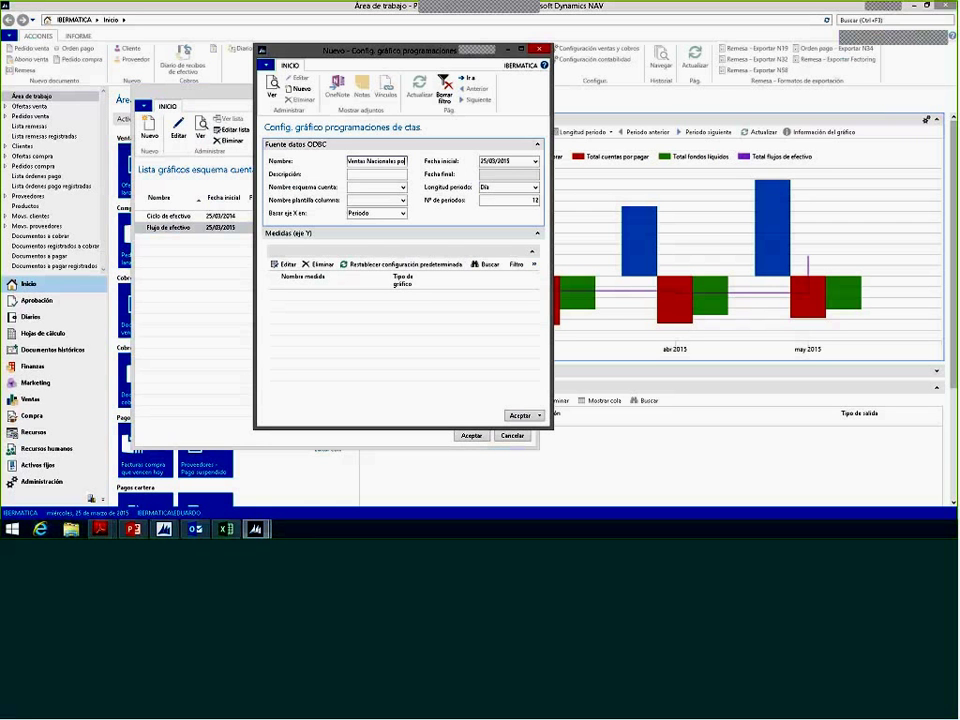
{"action": "left_click", "coordinate": [367, 175]}
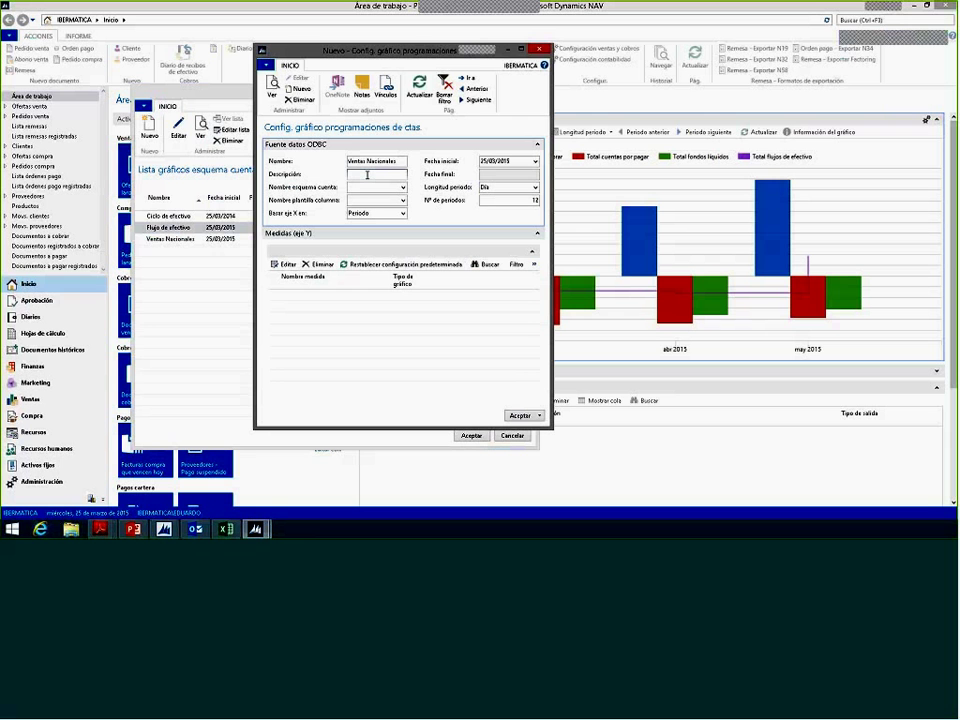
{"action": "type", "text": "Compras"}
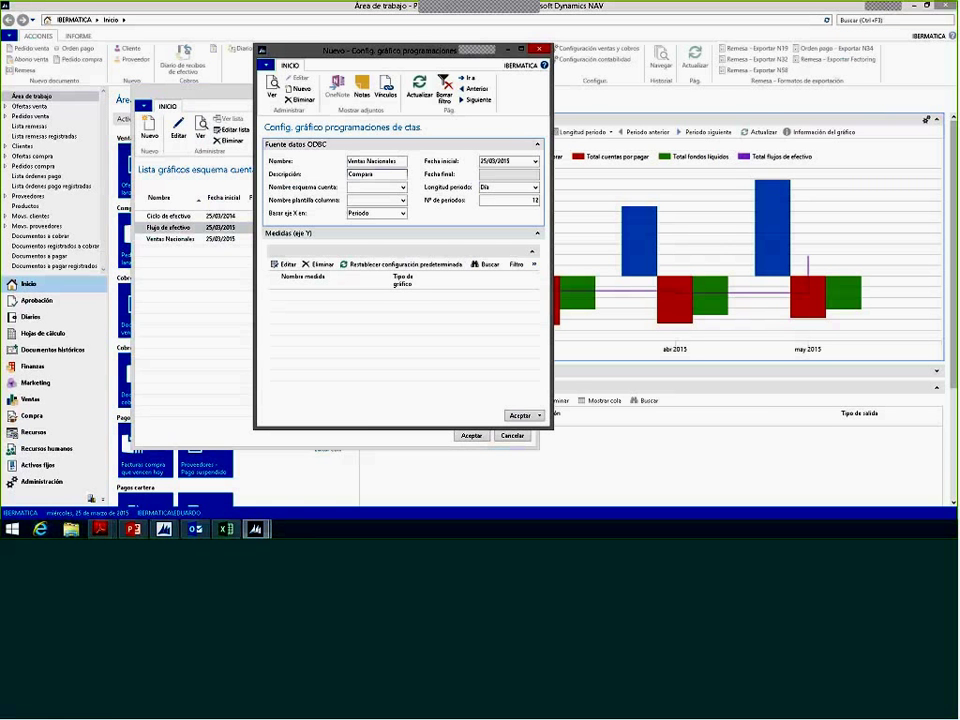
{"action": "type", "text": "tiva real ppto ventas"}
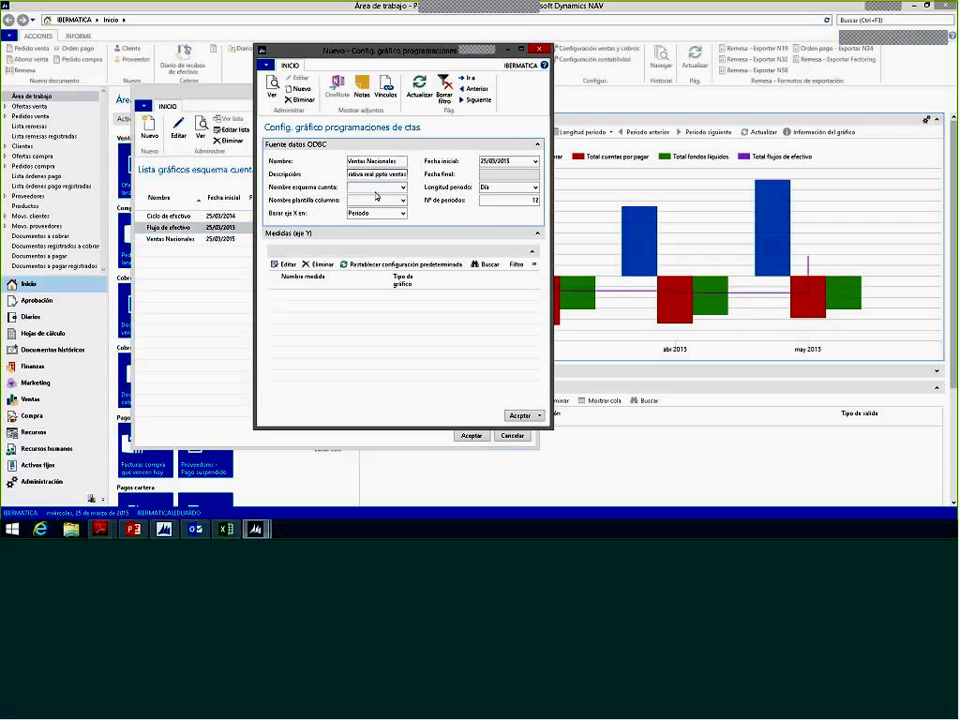
Step: Base the chart on account schedule INGRESOS with column layout REAL/PPTO, using Periodo for the X axis
{"action": "left_click", "coordinate": [404, 187]}
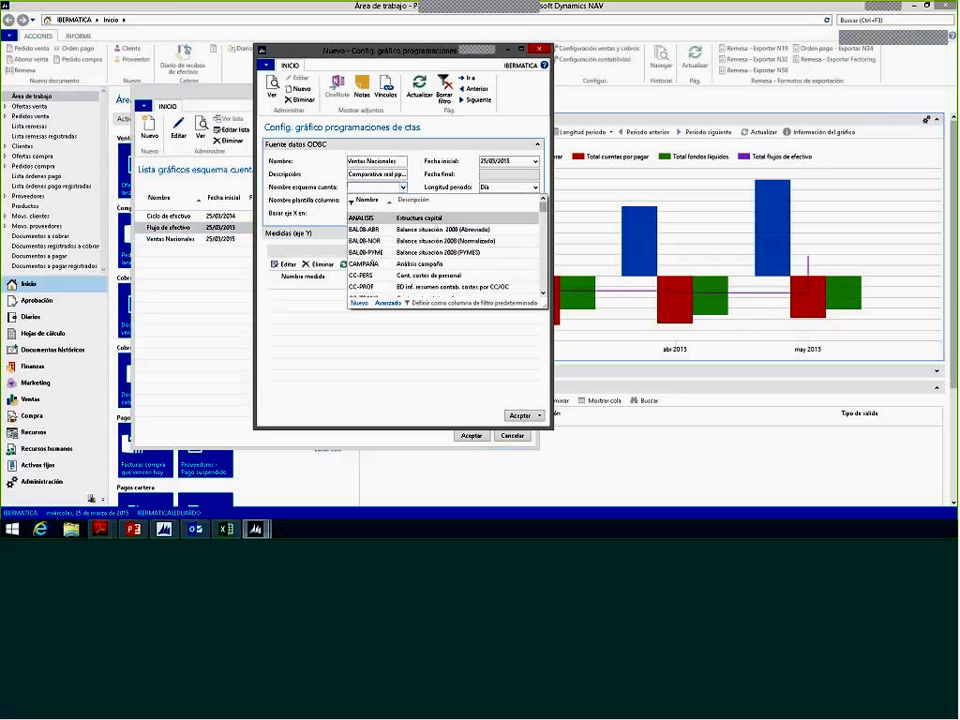
{"action": "scroll", "coordinate": [440, 245], "scroll_direction": "down", "scroll_amount": 5}
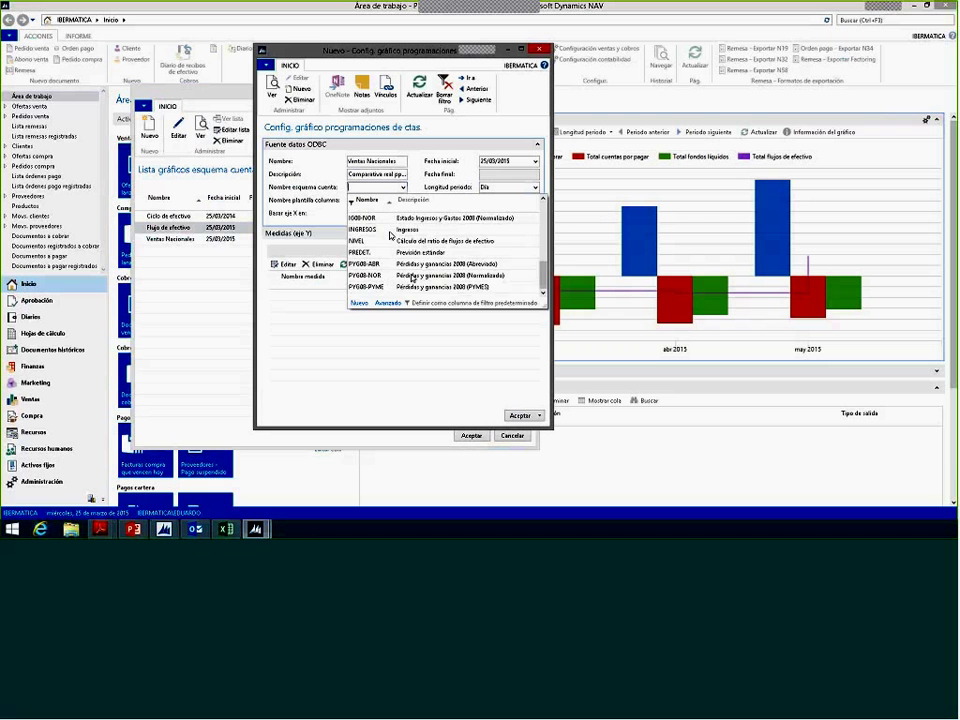
{"action": "left_click", "coordinate": [390, 231]}
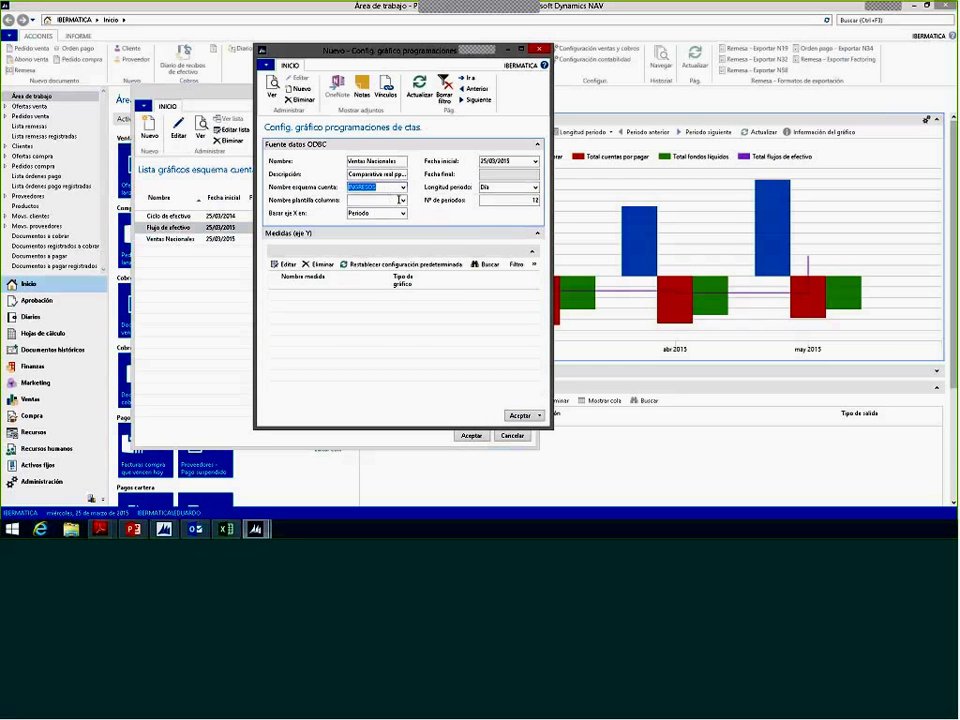
{"action": "left_click", "coordinate": [401, 200]}
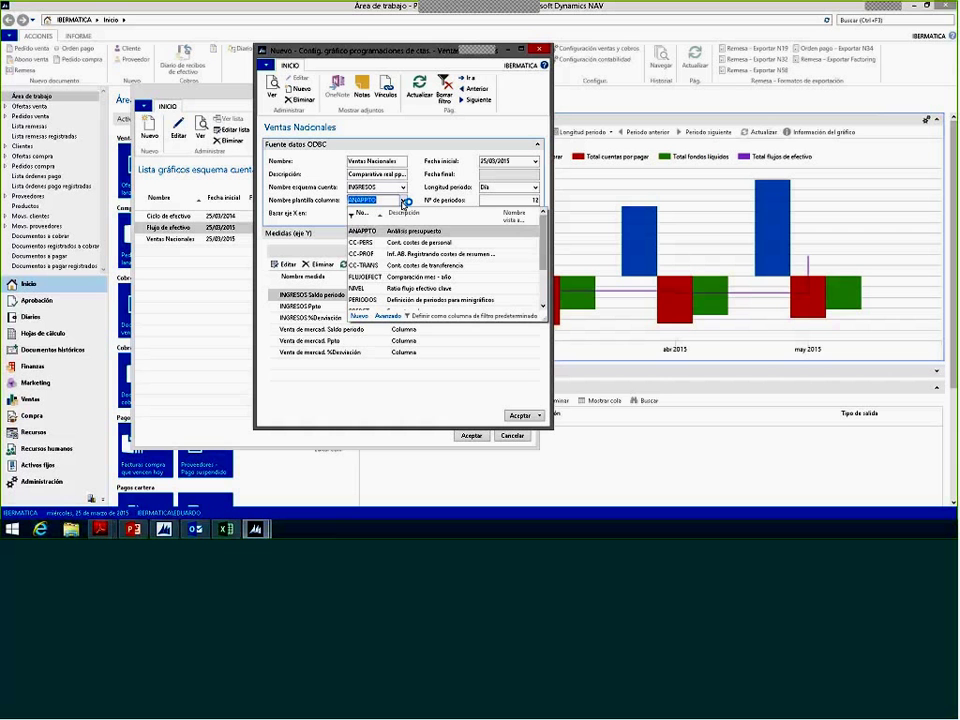
{"action": "left_click_drag", "start_coordinate": [545, 237], "coordinate": [545, 250]}
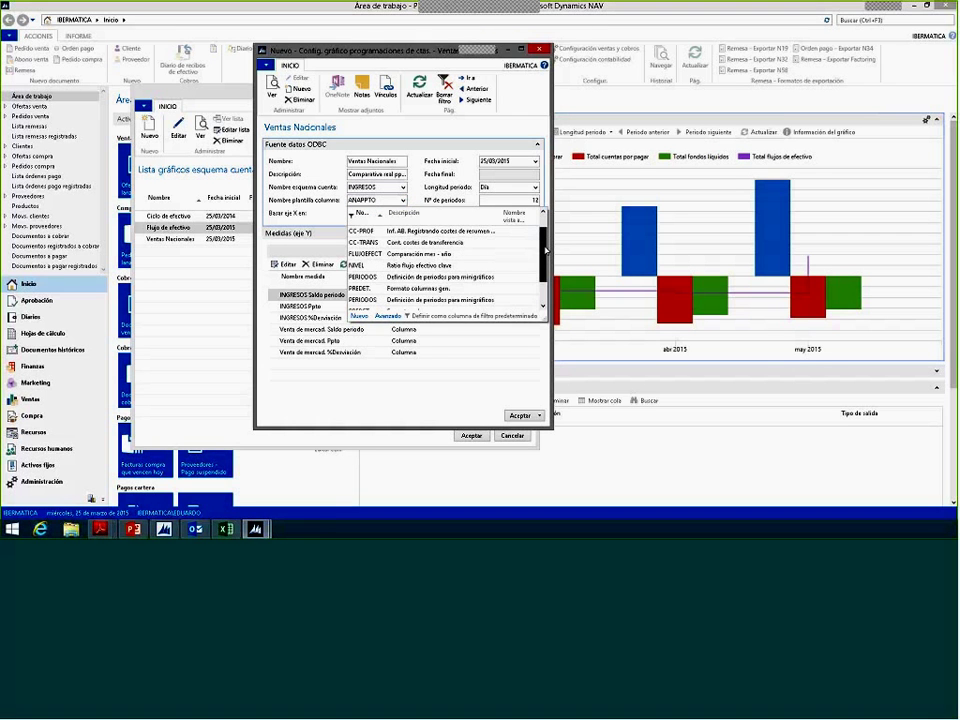
{"action": "left_click_drag", "start_coordinate": [545, 250], "coordinate": [543, 285]}
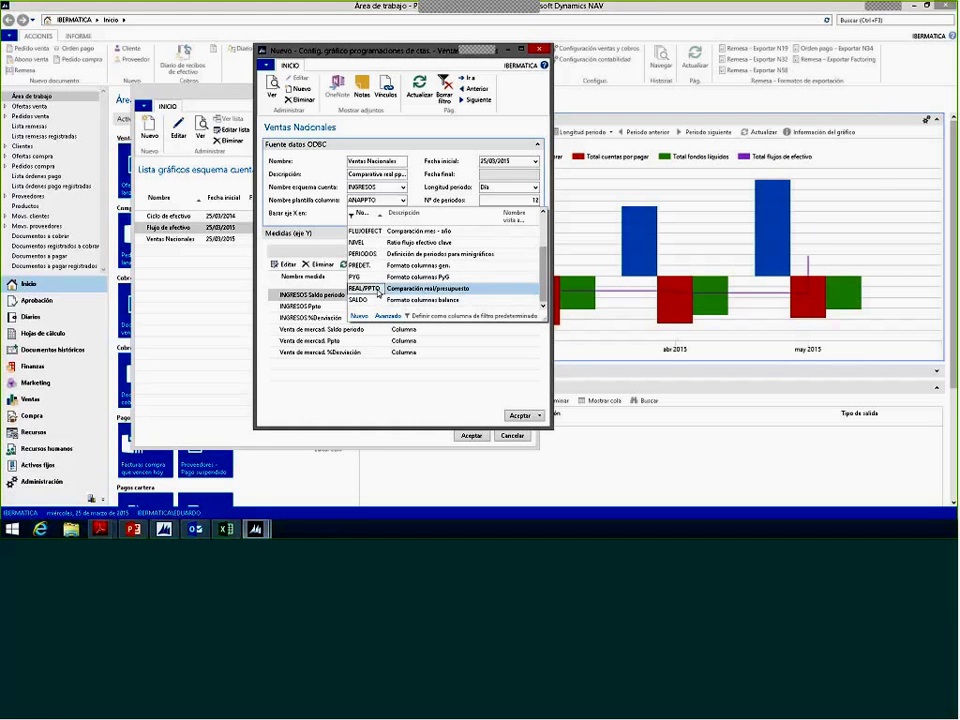
{"action": "left_click", "coordinate": [422, 289]}
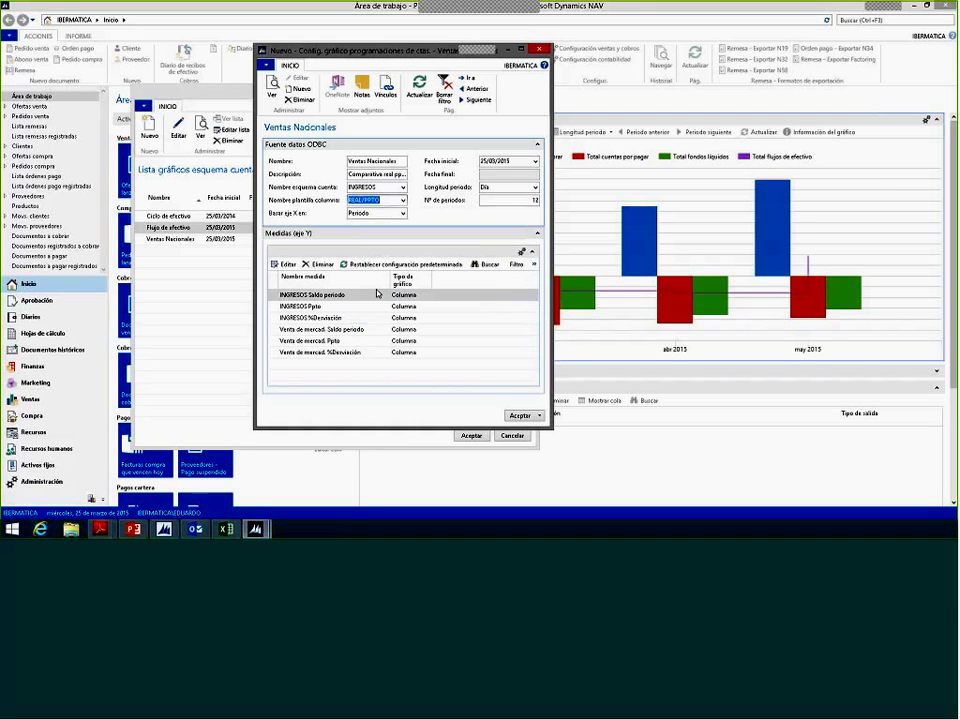
{"action": "left_click", "coordinate": [404, 215]}
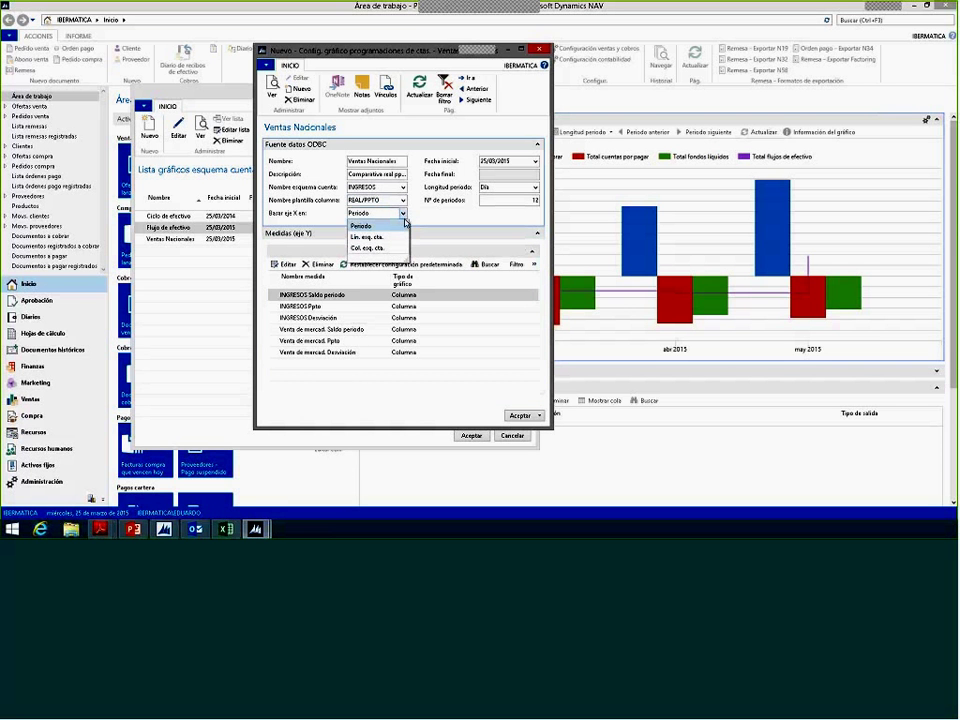
{"action": "left_click", "coordinate": [403, 226]}
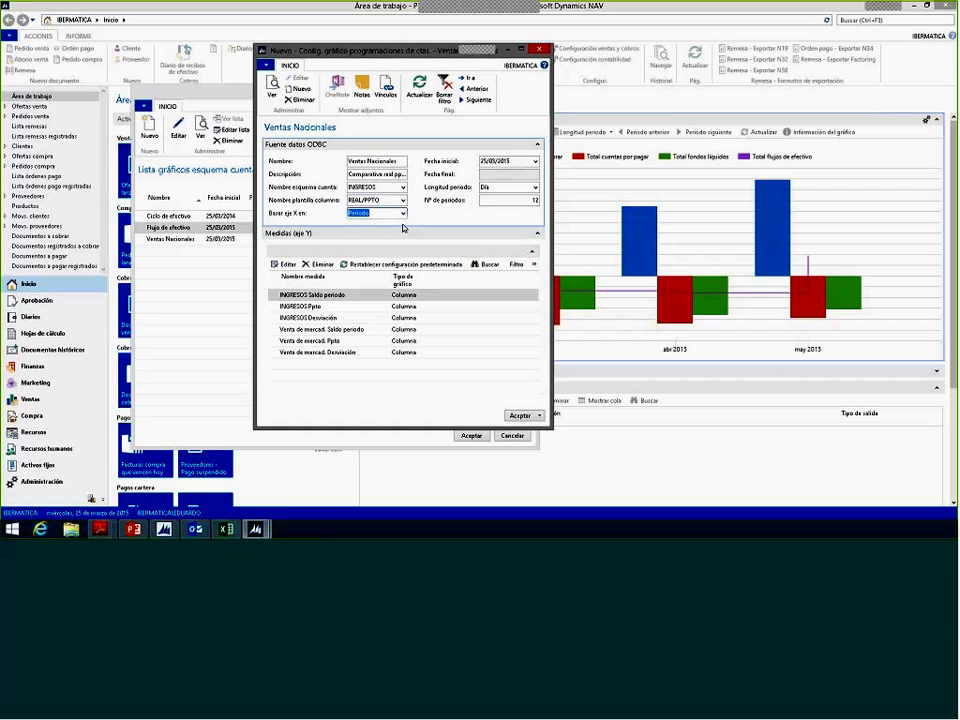
Step: Set the chart's start date to 01/01/2015 and its period length to Mes
{"action": "left_click", "coordinate": [536, 161]}
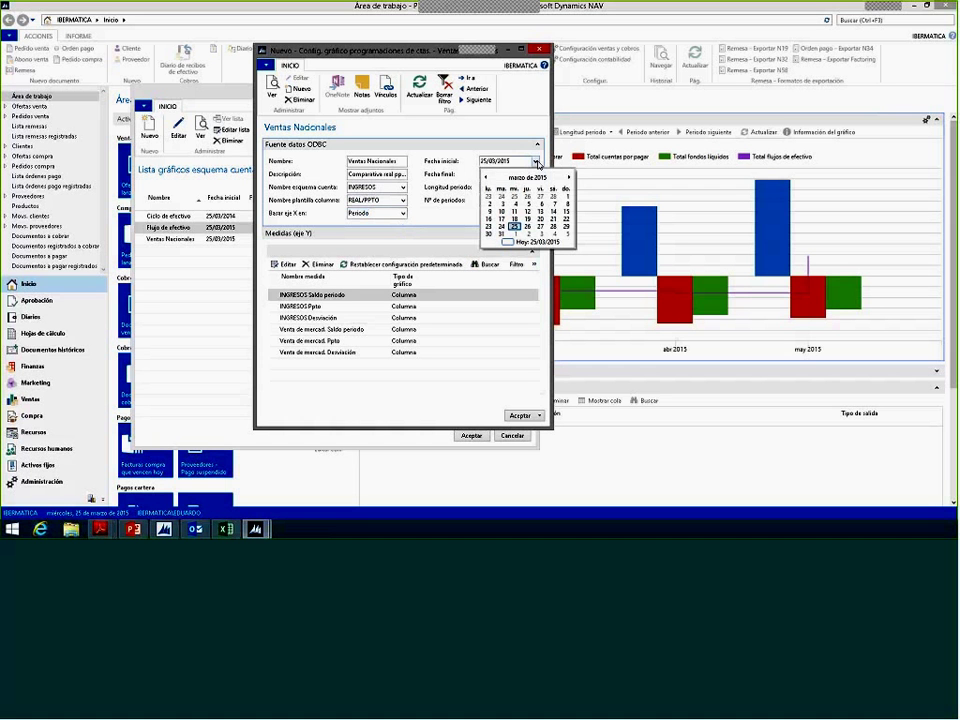
{"action": "double_click", "coordinate": [488, 180]}
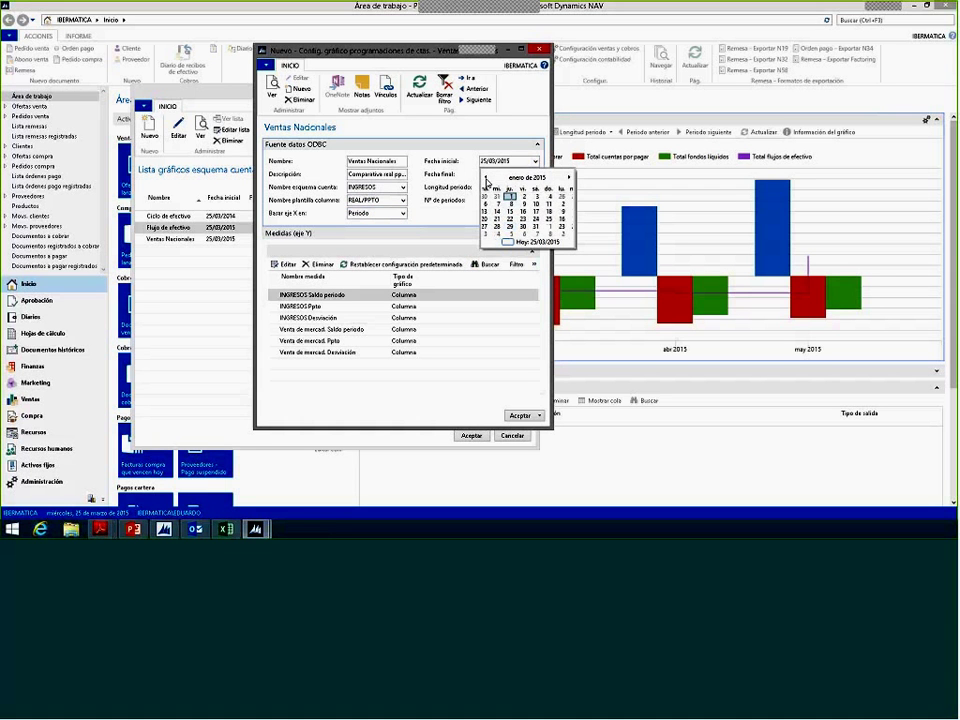
{"action": "left_click", "coordinate": [529, 197]}
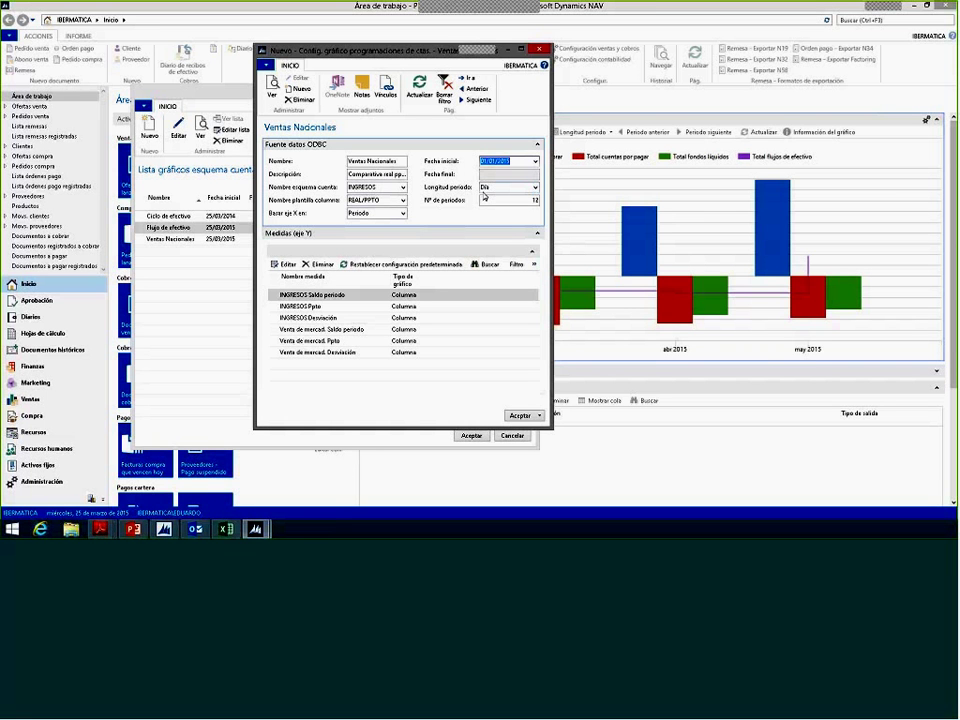
{"action": "left_click", "coordinate": [535, 188]}
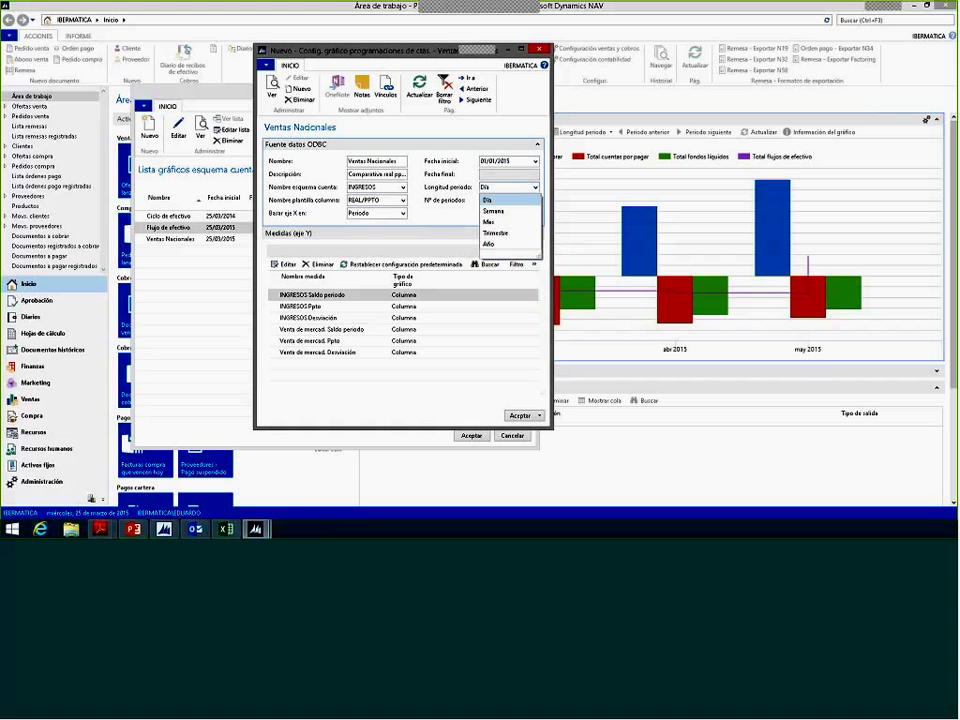
{"action": "left_click", "coordinate": [488, 222]}
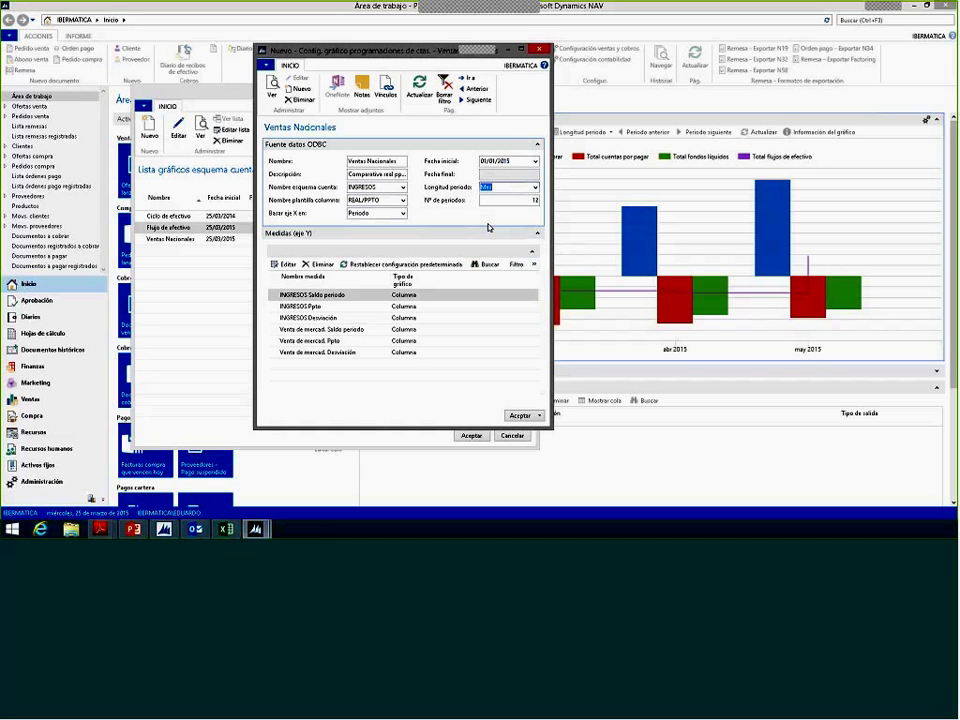
{"action": "key", "text": "Tab"}
{"action": "left_click", "coordinate": [533, 199]}
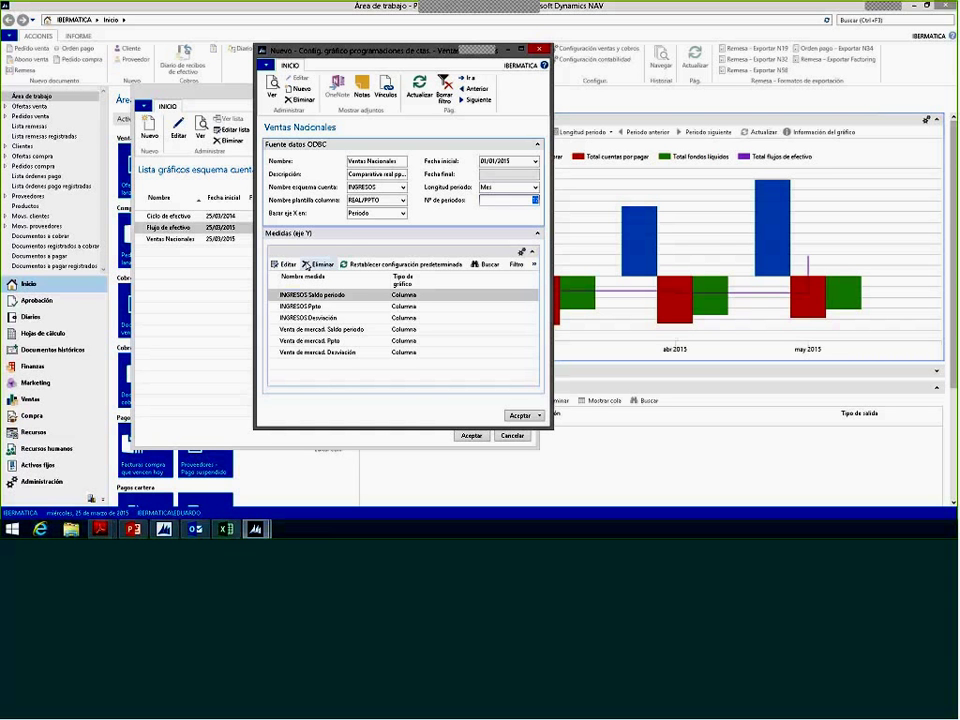
Step: Delete all the default measures from the Ventas Nacionales chart's Y axis
{"action": "left_click", "coordinate": [309, 268]}
{"action": "left_click", "coordinate": [309, 268]}
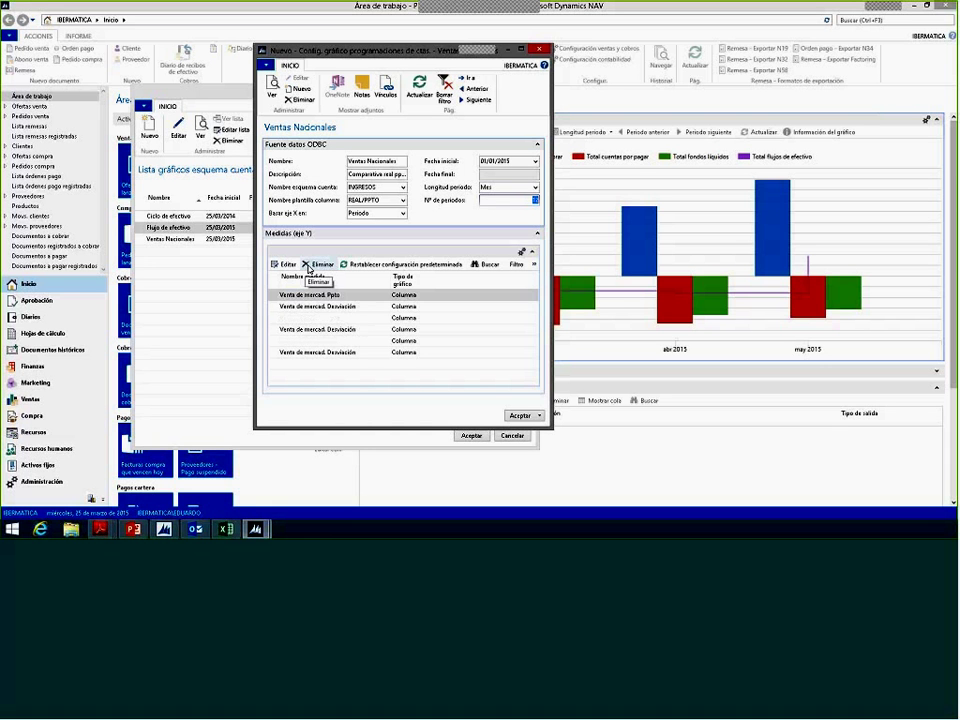
{"action": "left_click", "coordinate": [309, 268]}
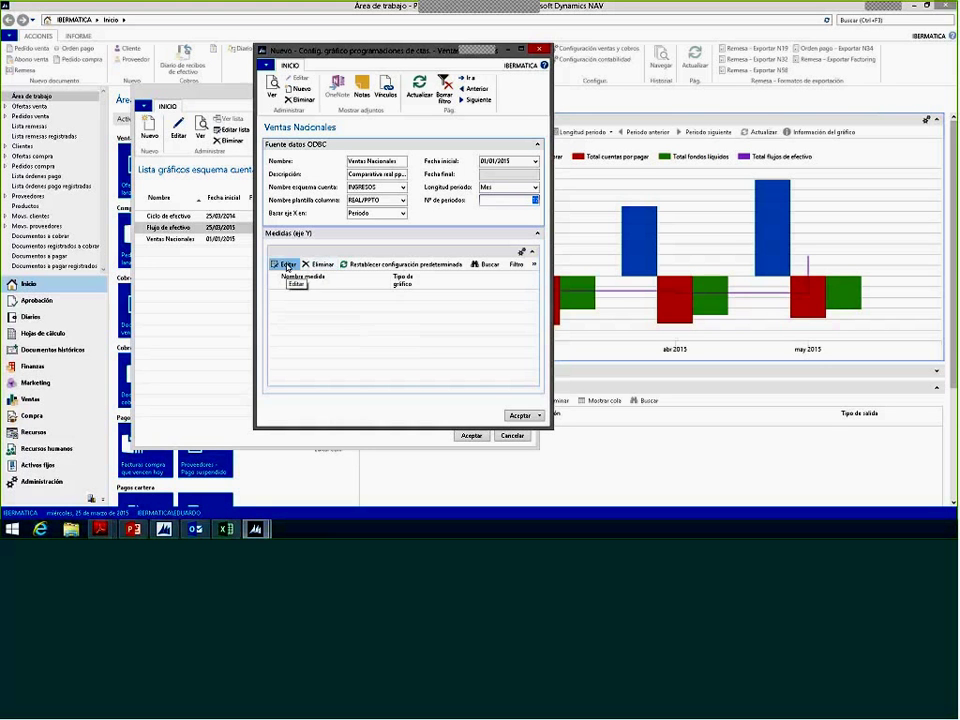
Step: In the chart's measure matrix, set the Venta, Mercad. - Nac row to Line for both Saldo periodo and Ppto
{"action": "left_click", "coordinate": [284, 264]}
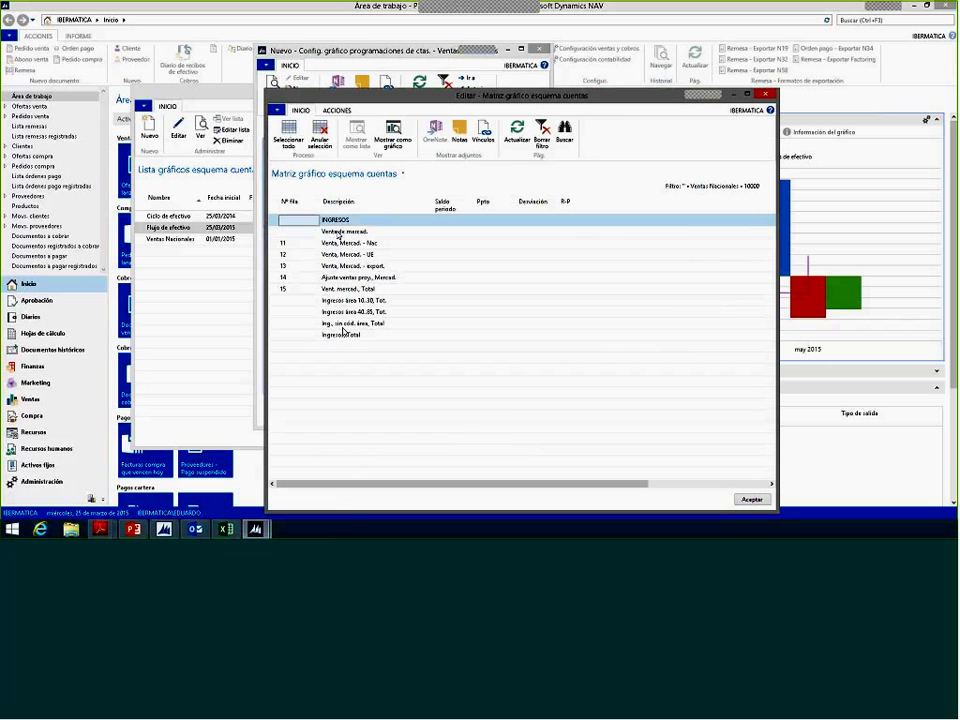
{"action": "left_click", "coordinate": [446, 244]}
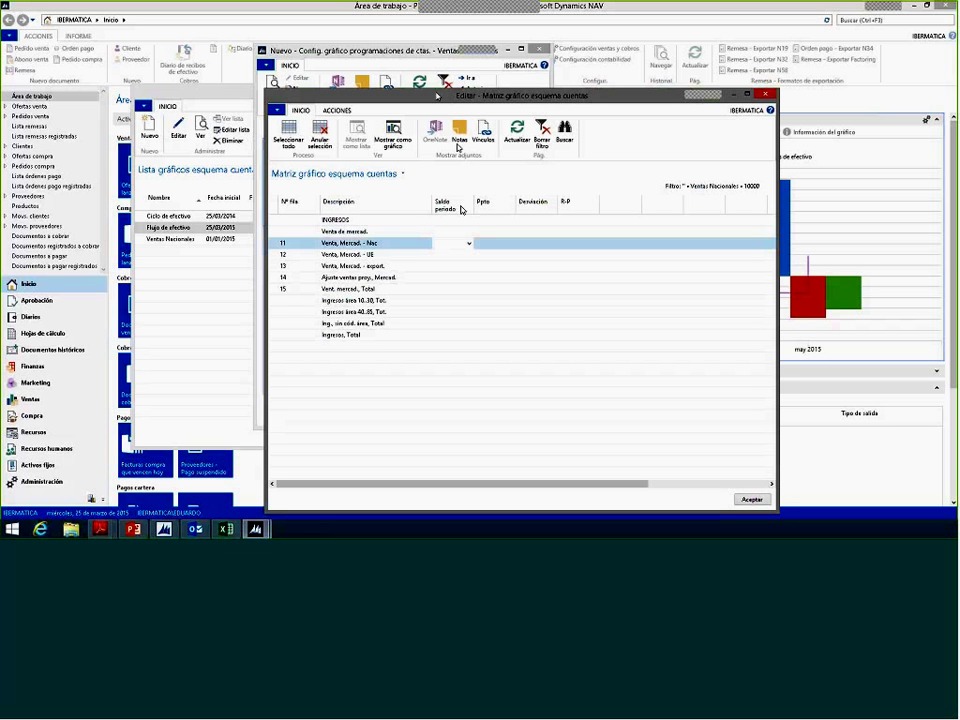
{"action": "left_click_drag", "start_coordinate": [437, 96], "coordinate": [373, 66]}
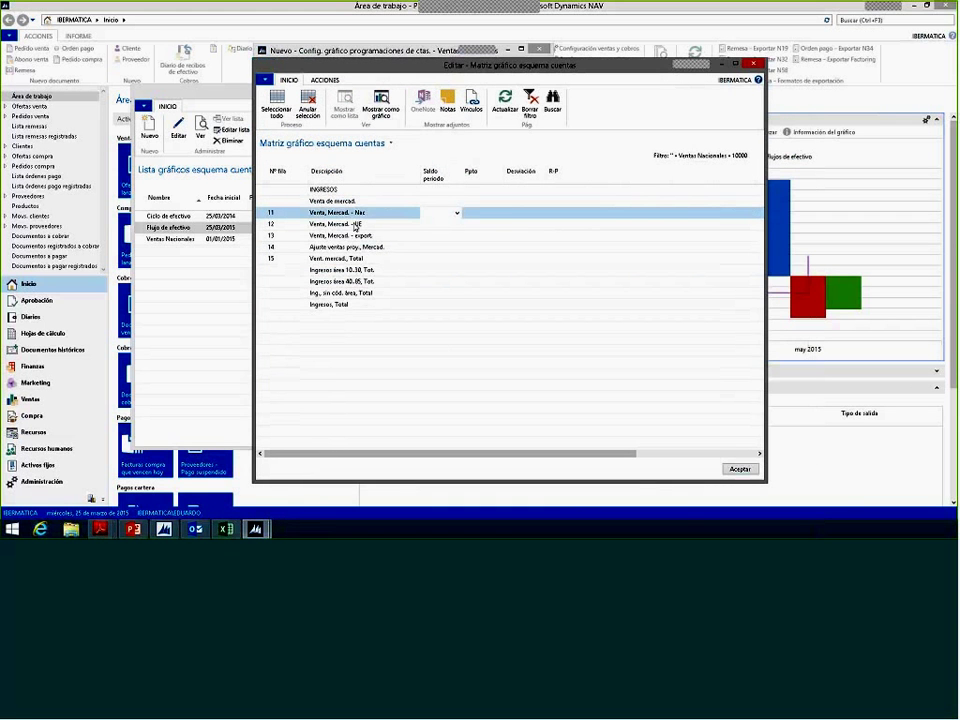
{"action": "left_click", "coordinate": [456, 214]}
{"action": "left_click", "coordinate": [441, 236]}
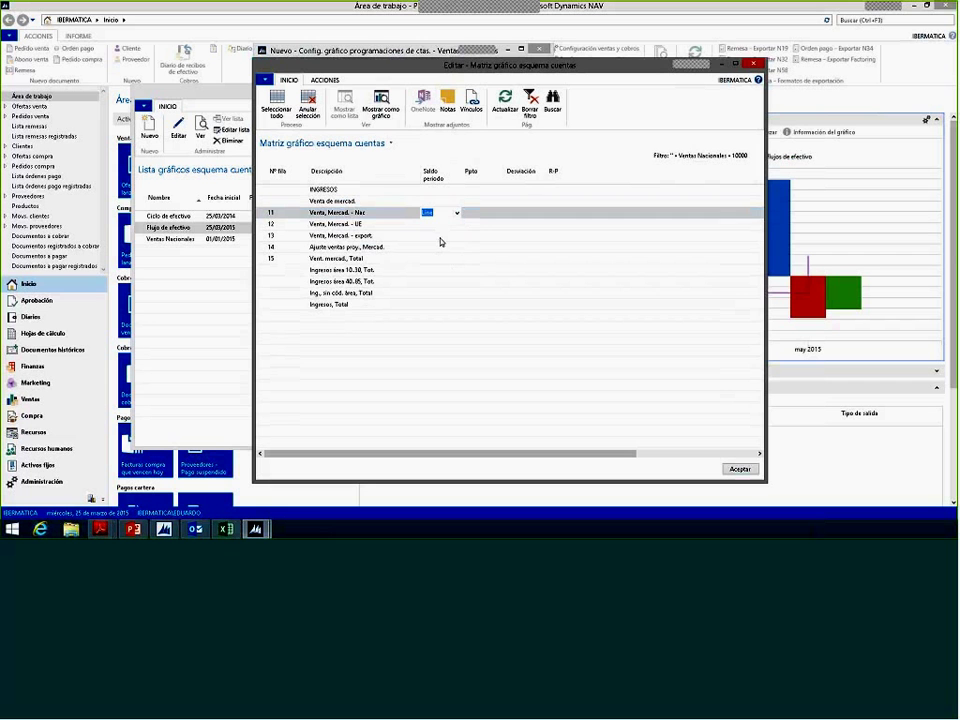
{"action": "left_click", "coordinate": [499, 213]}
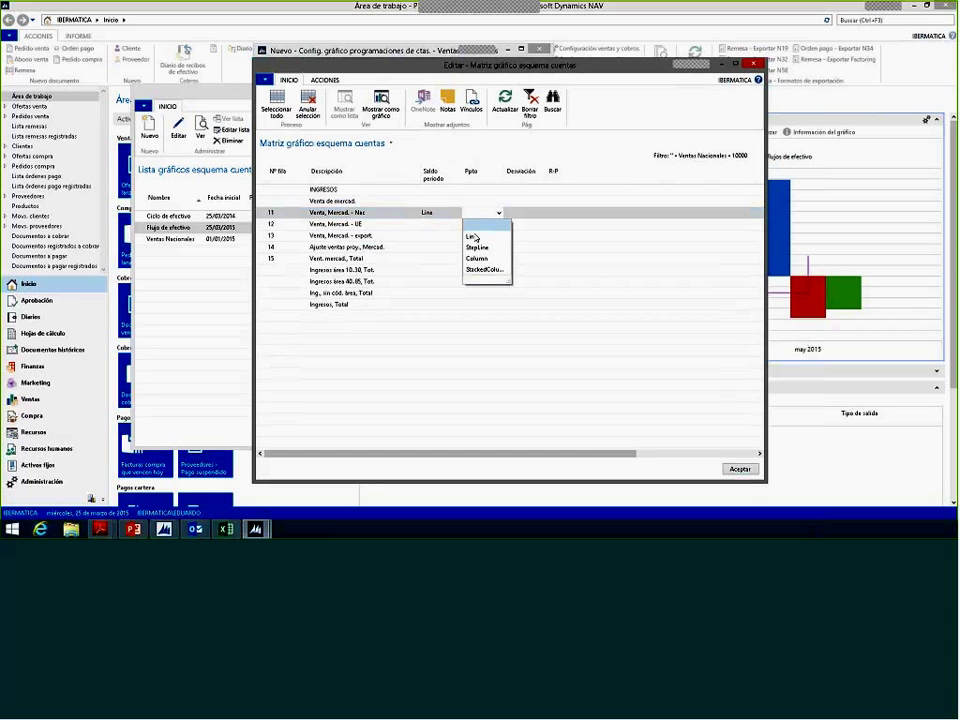
{"action": "left_click", "coordinate": [475, 236]}
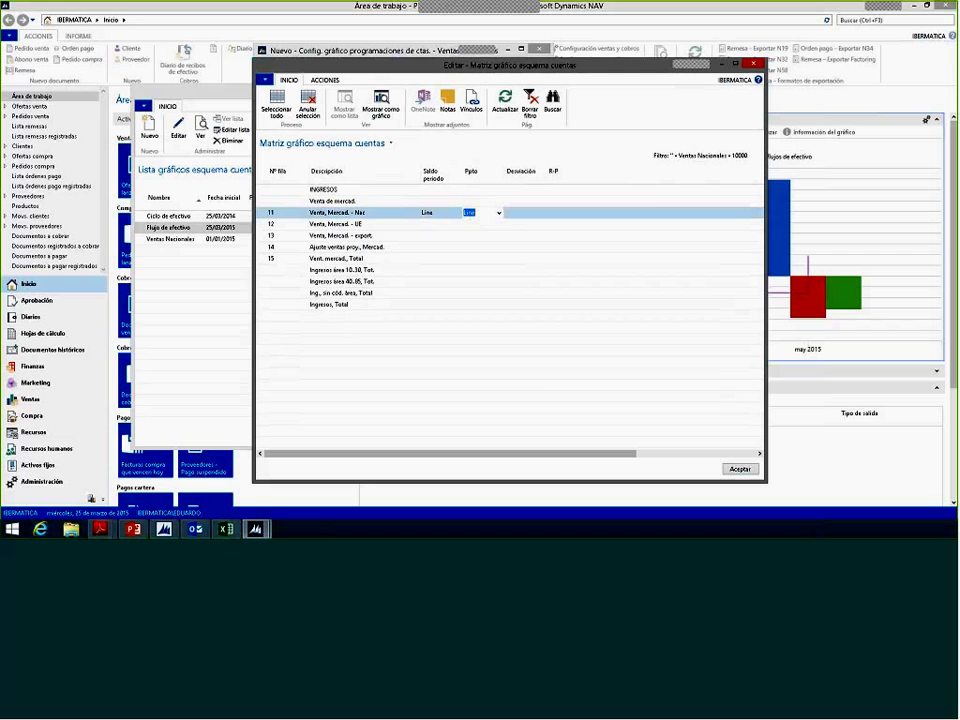
{"action": "left_click", "coordinate": [738, 468]}
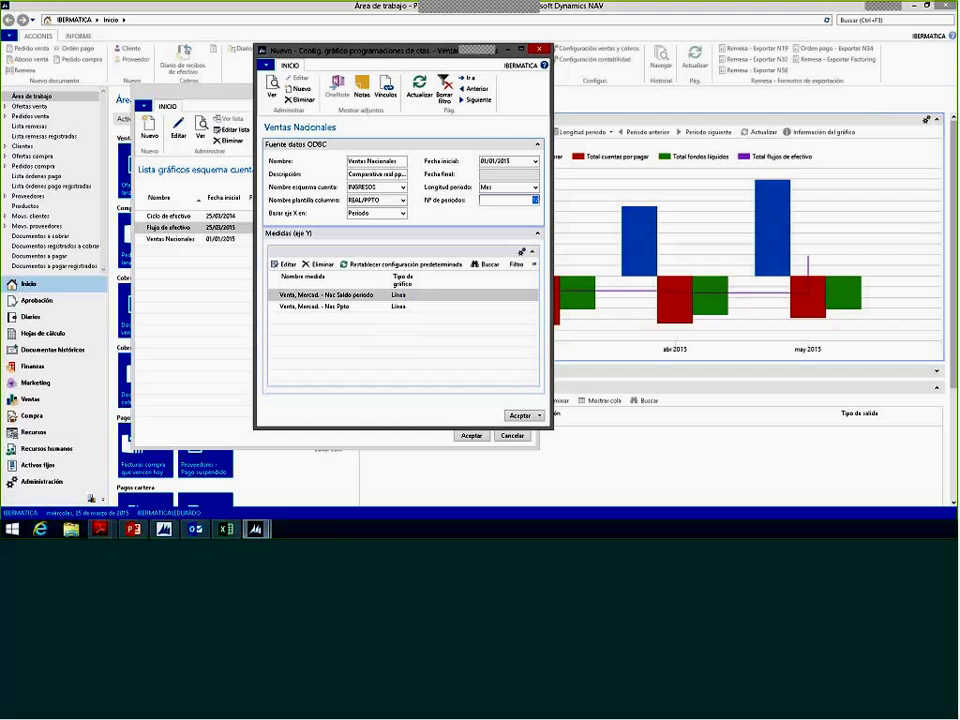
Step: Save the new chart, close the chart list and display Ventas Nacionales in the Rendimiento finanzas area
{"action": "left_click", "coordinate": [520, 415]}
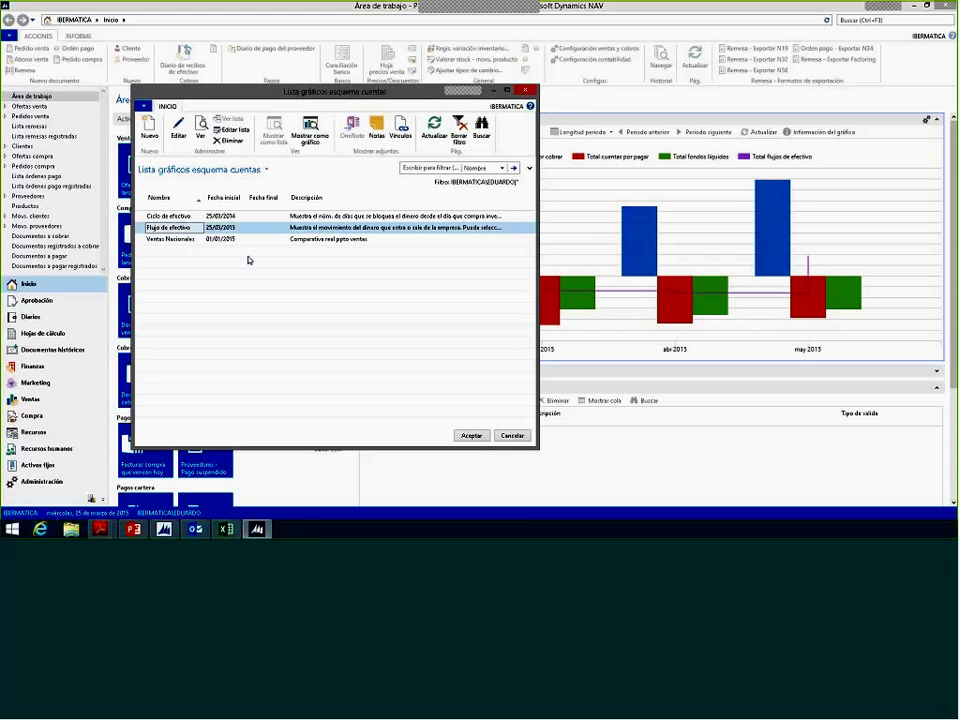
{"action": "left_click", "coordinate": [472, 437]}
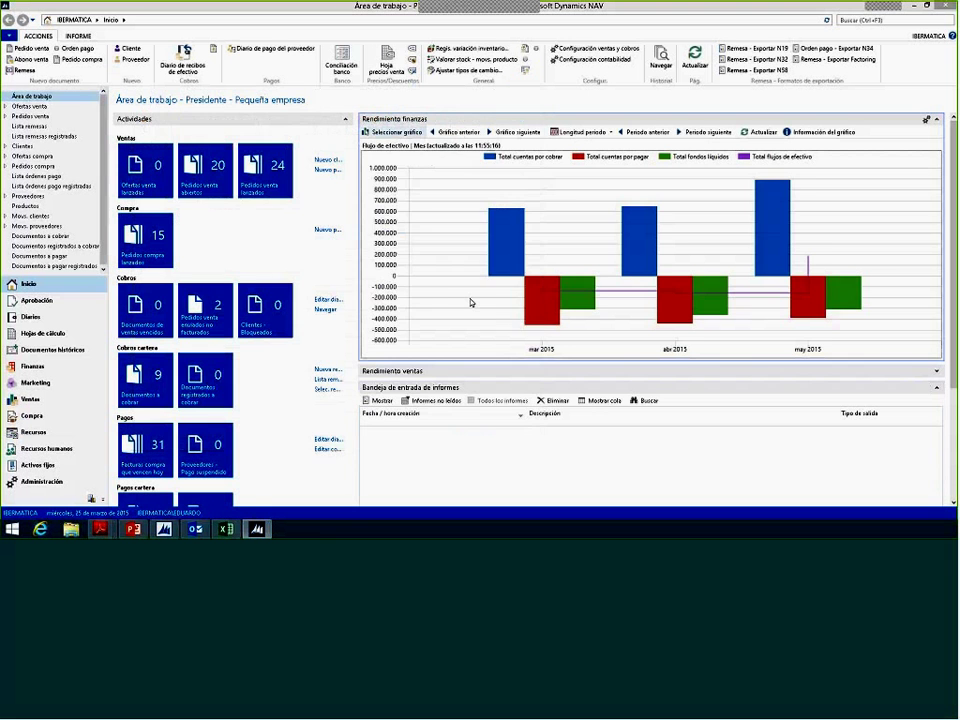
{"action": "left_click", "coordinate": [494, 133]}
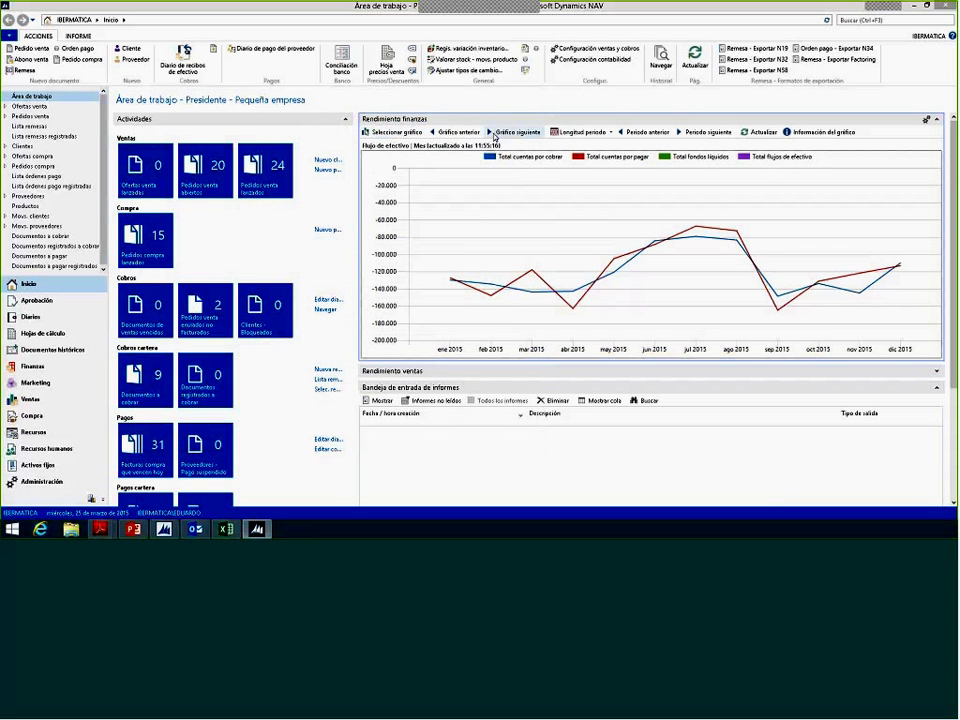
{"action": "left_click", "coordinate": [494, 134]}
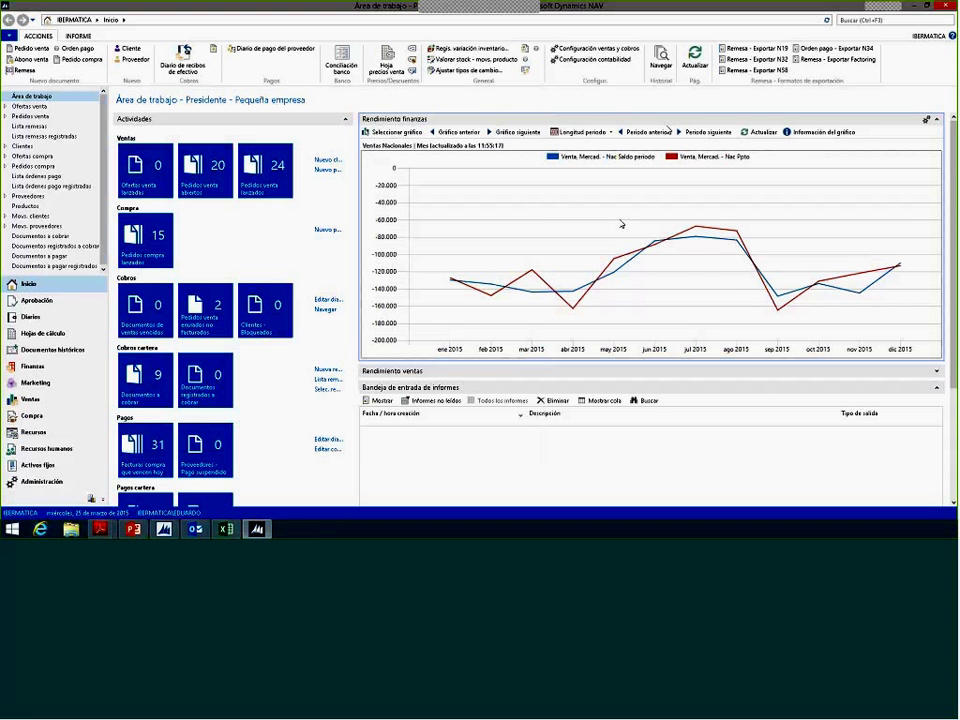
Step: Move the Ventas Nacionales chart forward three periods and back again to the period starting January 2015
{"action": "left_click", "coordinate": [687, 132]}
{"action": "left_click", "coordinate": [687, 132]}
{"action": "left_click", "coordinate": [687, 132]}
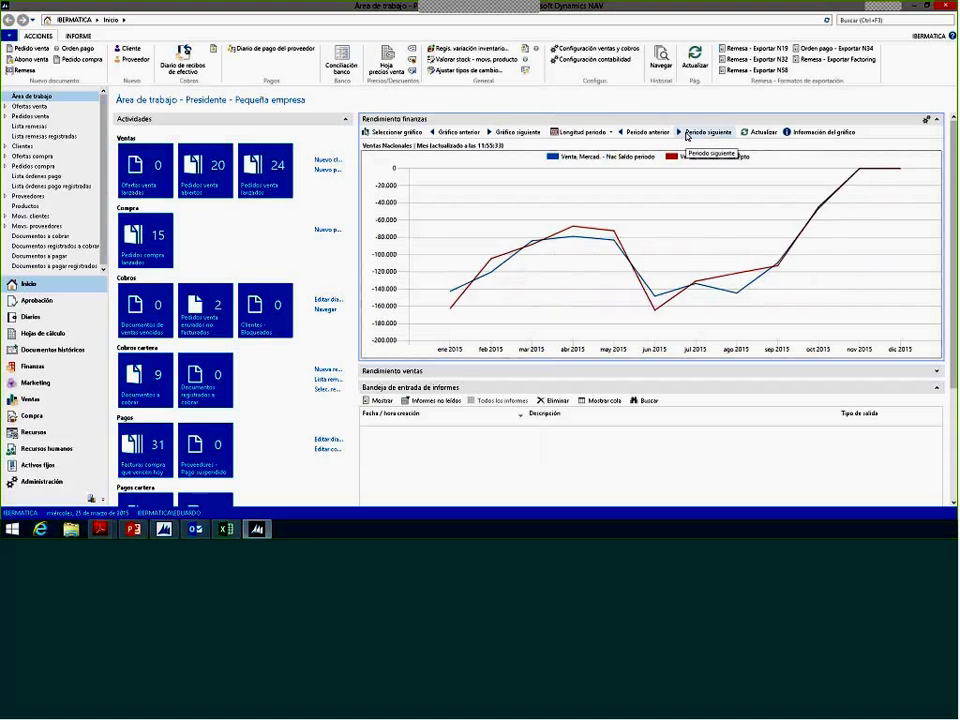
{"action": "left_click", "coordinate": [650, 133]}
{"action": "left_click", "coordinate": [650, 133]}
{"action": "left_click", "coordinate": [650, 133]}
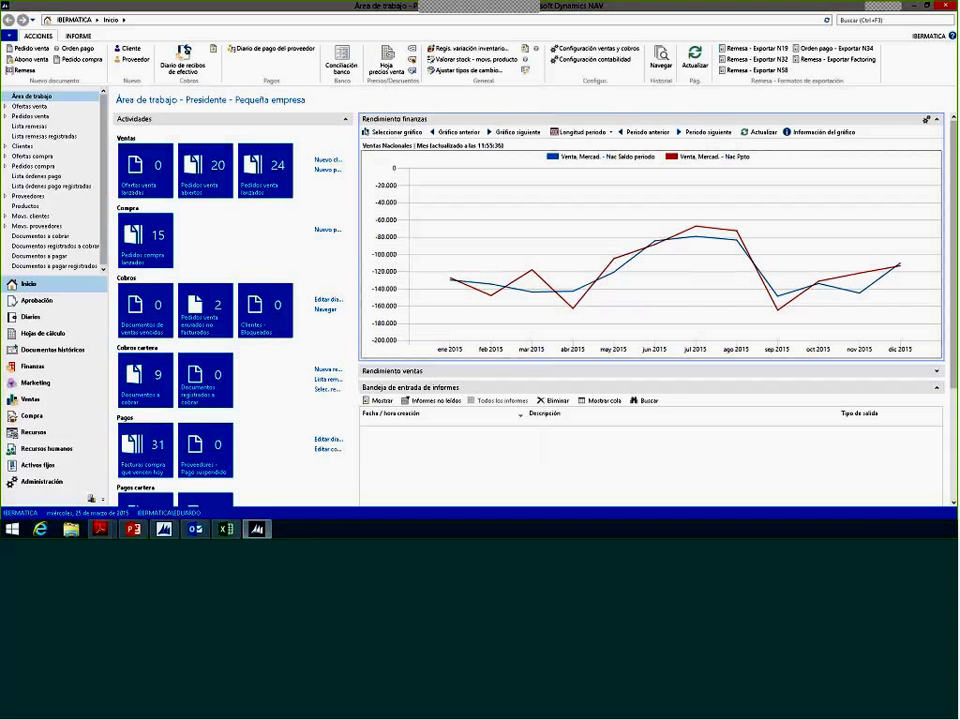
Step: Drill down from the chart's May 2015 Ppto point to the underlying account, review its navigation options and Saldo periodo, and close the account view
{"action": "mouse_move", "coordinate": [621, 261]}
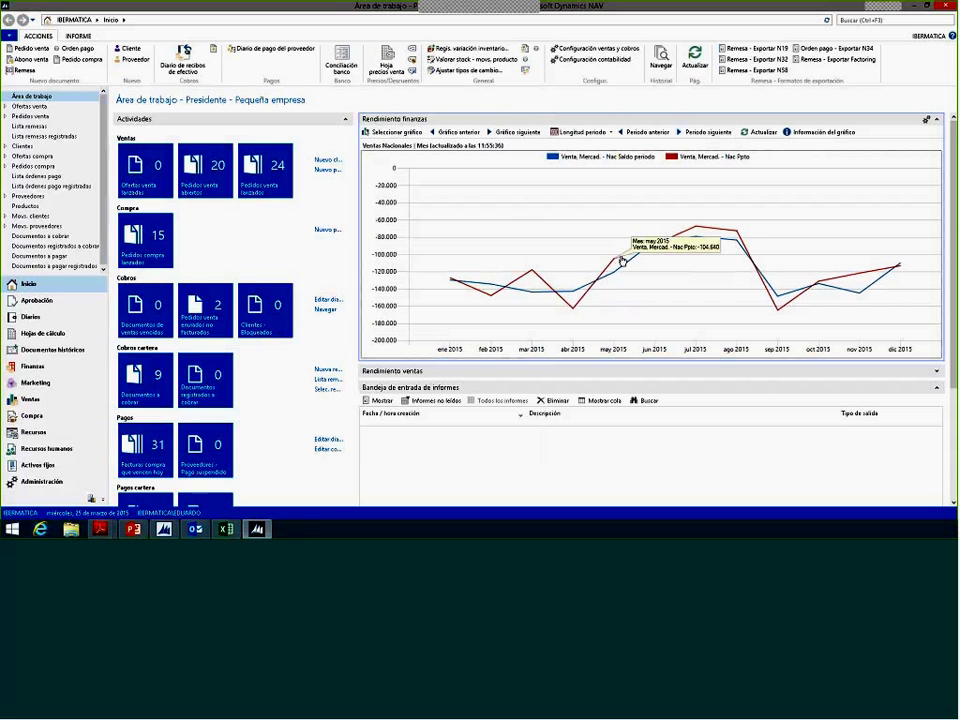
{"action": "left_click", "coordinate": [621, 261]}
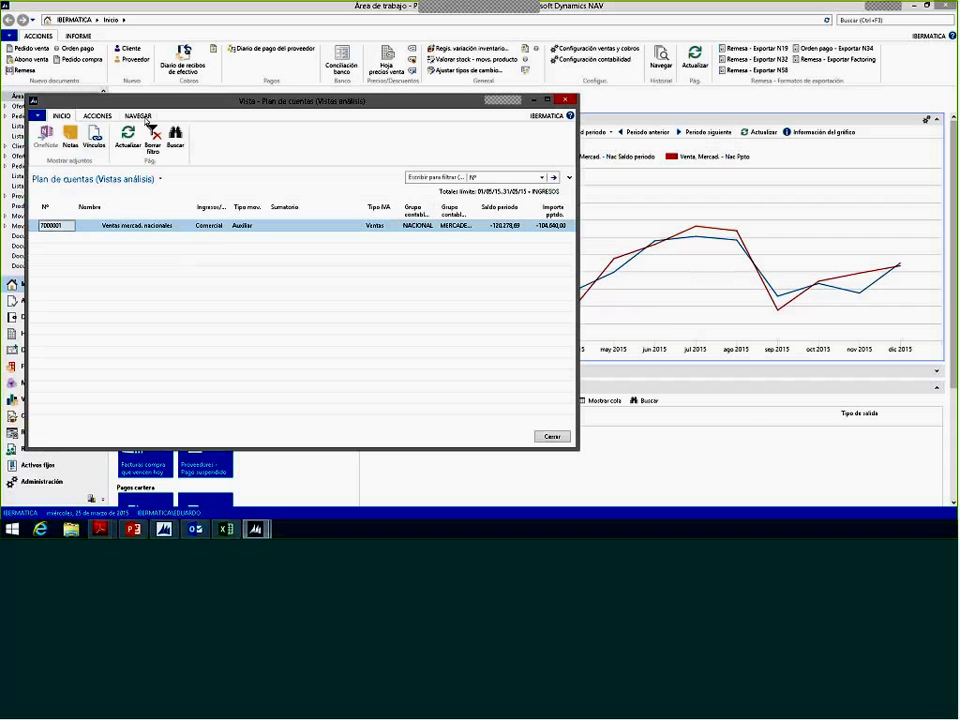
{"action": "left_click", "coordinate": [140, 116]}
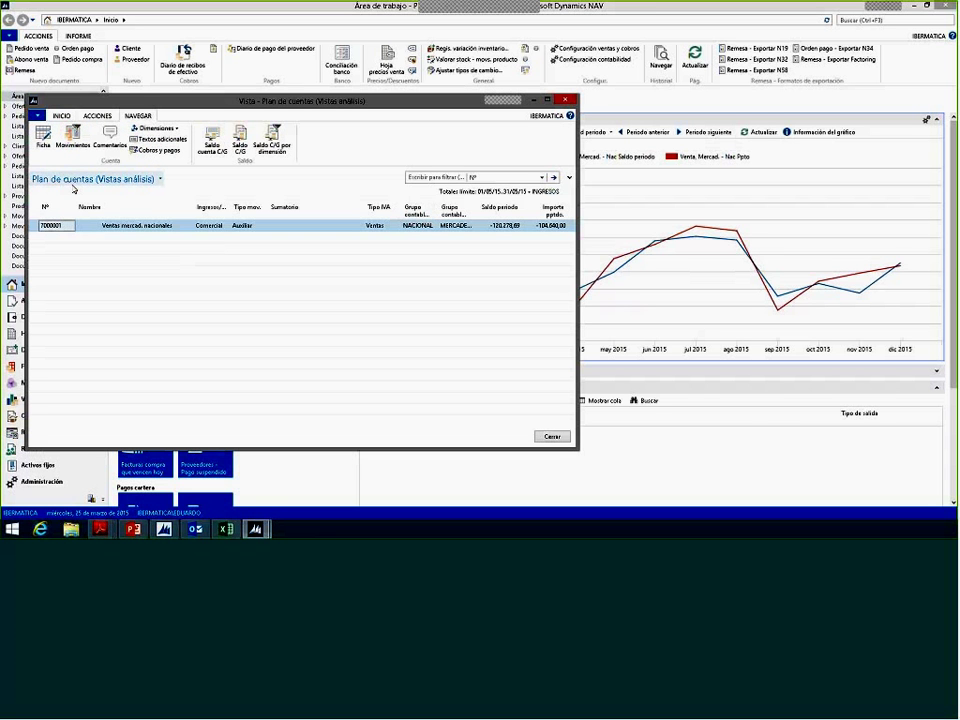
{"action": "left_click", "coordinate": [50, 227]}
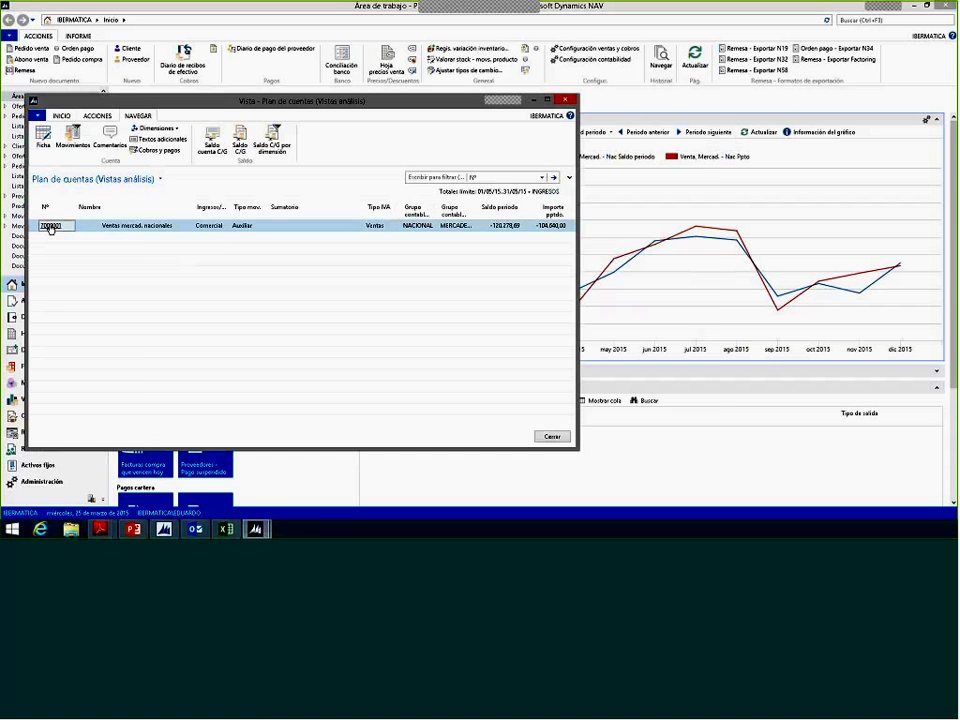
{"action": "left_click", "coordinate": [503, 225]}
{"action": "left_click", "coordinate": [692, 124]}
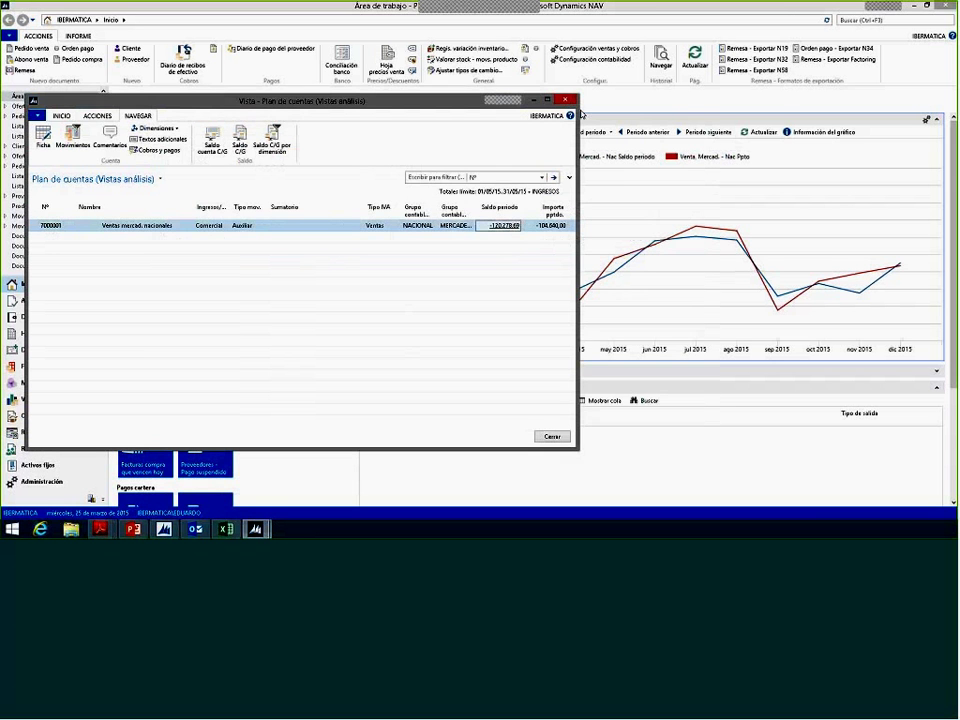
{"action": "left_click", "coordinate": [566, 100]}
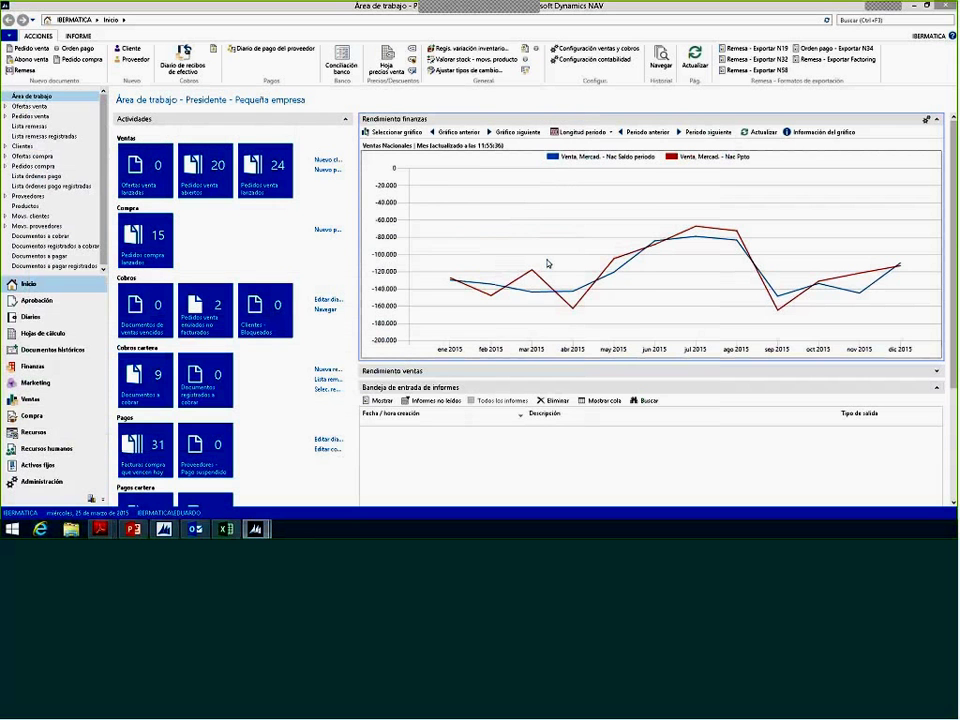
Step: Zoom the Ventas Nacionales chart into a range of about six months and scroll it to July through December 2015
{"action": "left_click_drag", "start_coordinate": [547, 263], "coordinate": [674, 224]}
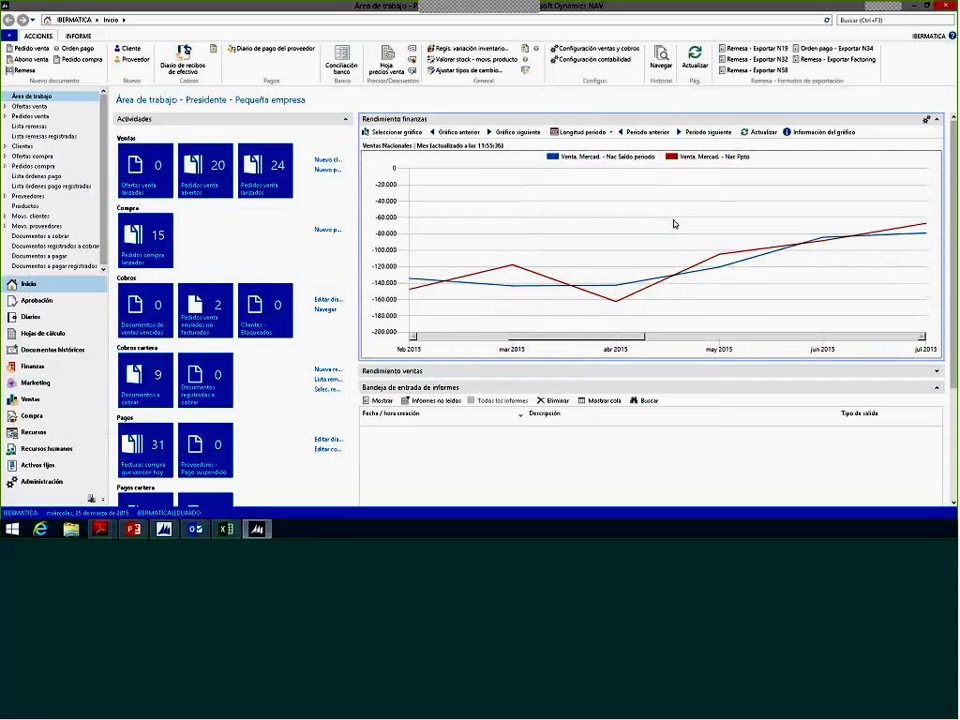
{"action": "right_click", "coordinate": [674, 224]}
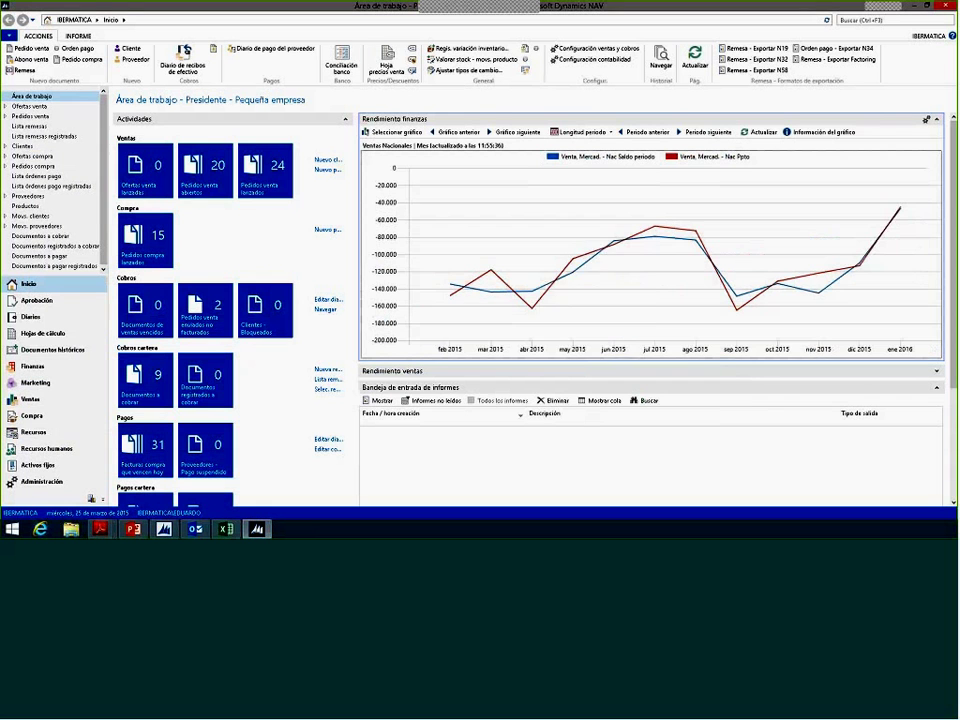
{"action": "left_click_drag", "start_coordinate": [531, 255], "coordinate": [658, 254]}
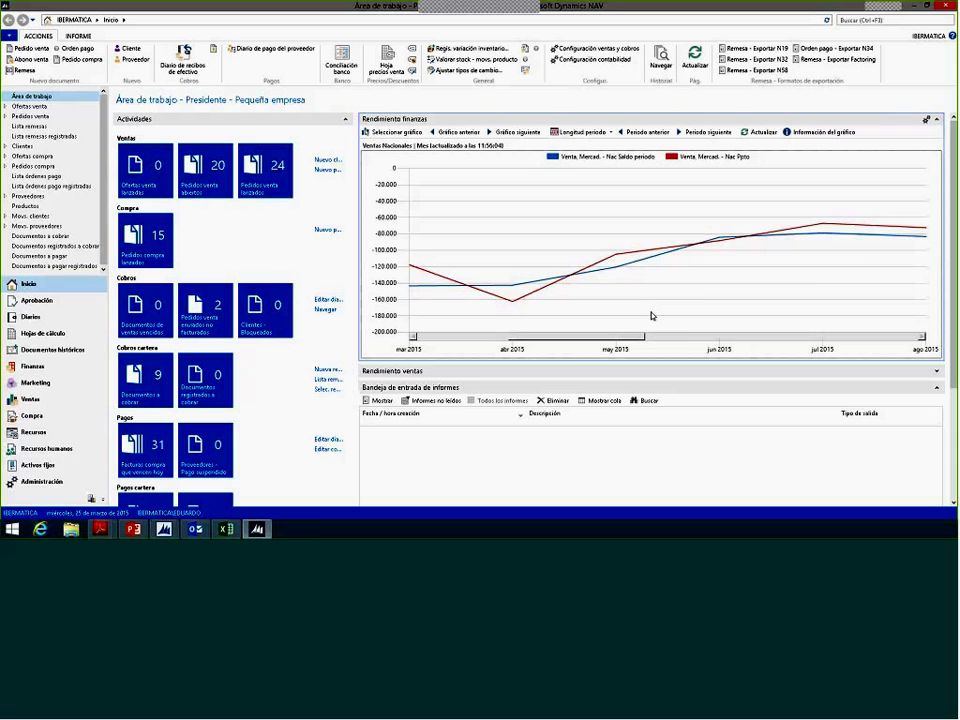
{"action": "left_click_drag", "start_coordinate": [639, 336], "coordinate": [813, 339]}
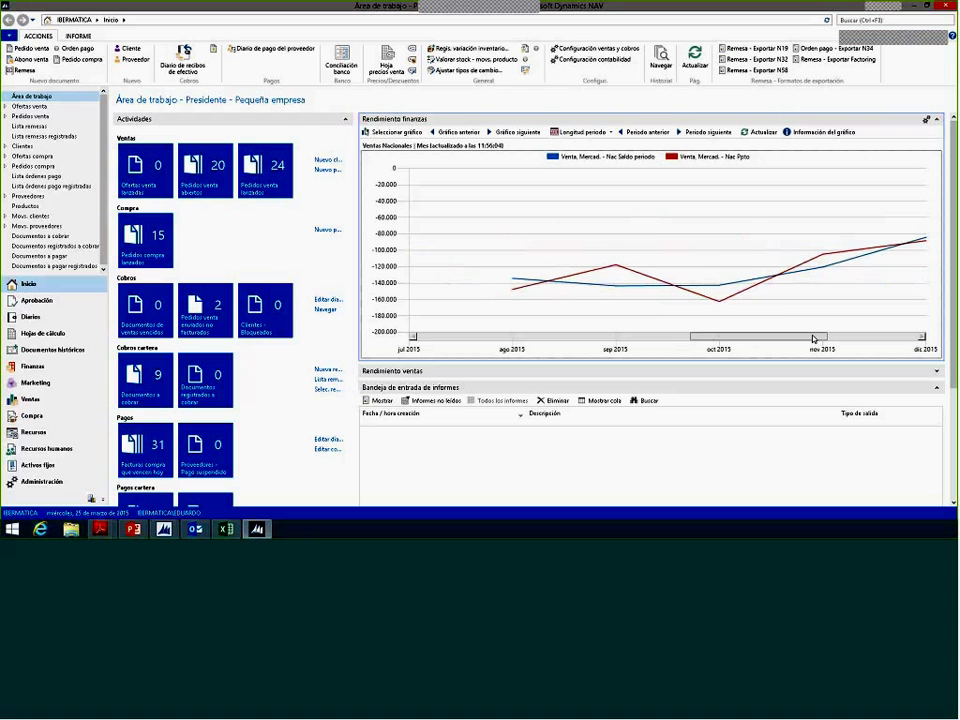
Step: Move the Ventas Nacionales chart back two periods and forward one
{"action": "left_click", "coordinate": [624, 134]}
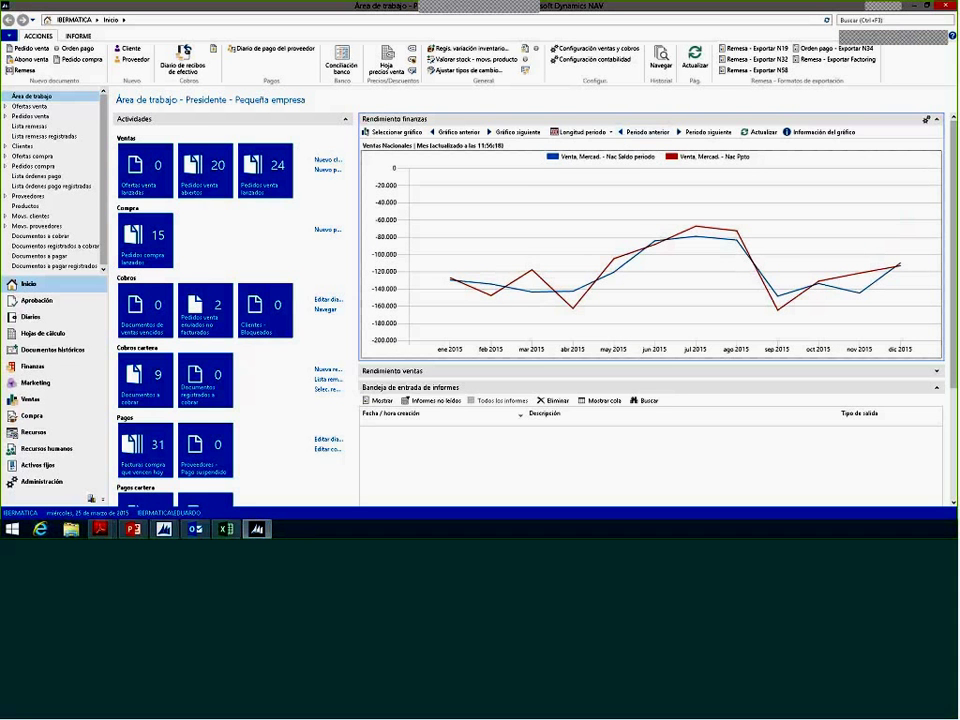
{"action": "left_click", "coordinate": [624, 133]}
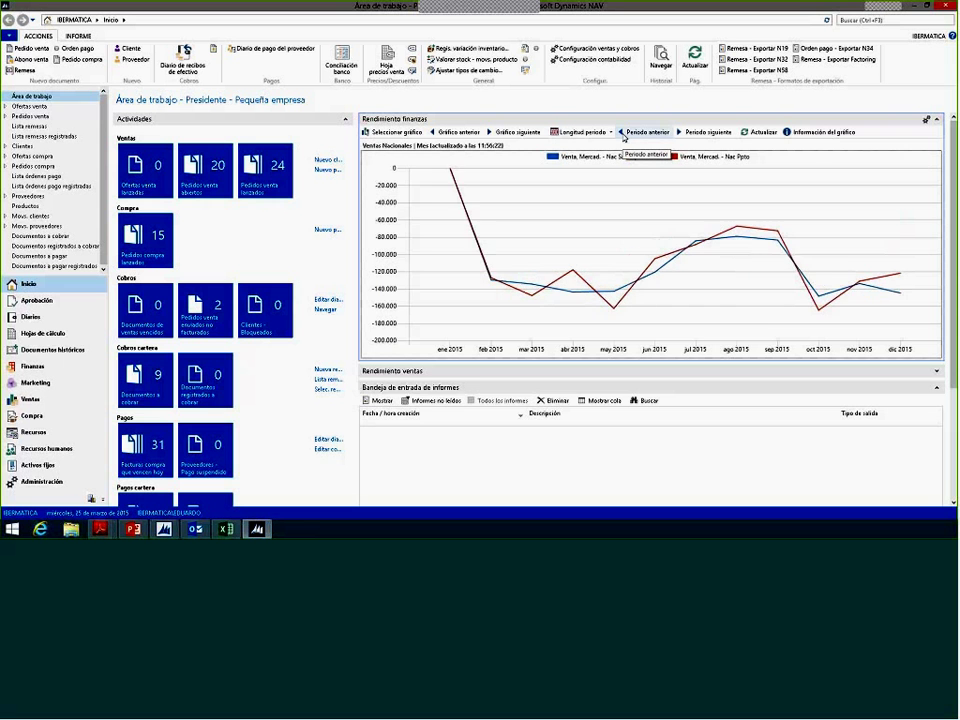
{"action": "left_click", "coordinate": [683, 133]}
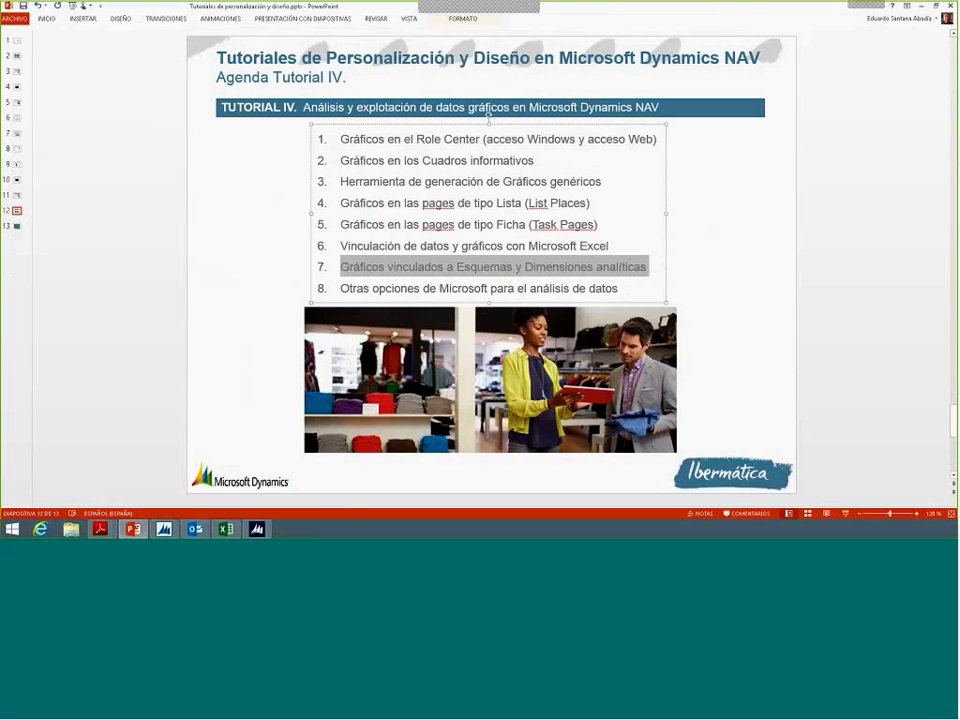
Step: Switch to the PowerPoint agenda and highlight item 8, Otras opciones de Microsoft para el análisis de datos
{"action": "left_click_drag", "start_coordinate": [619, 288], "coordinate": [350, 310]}
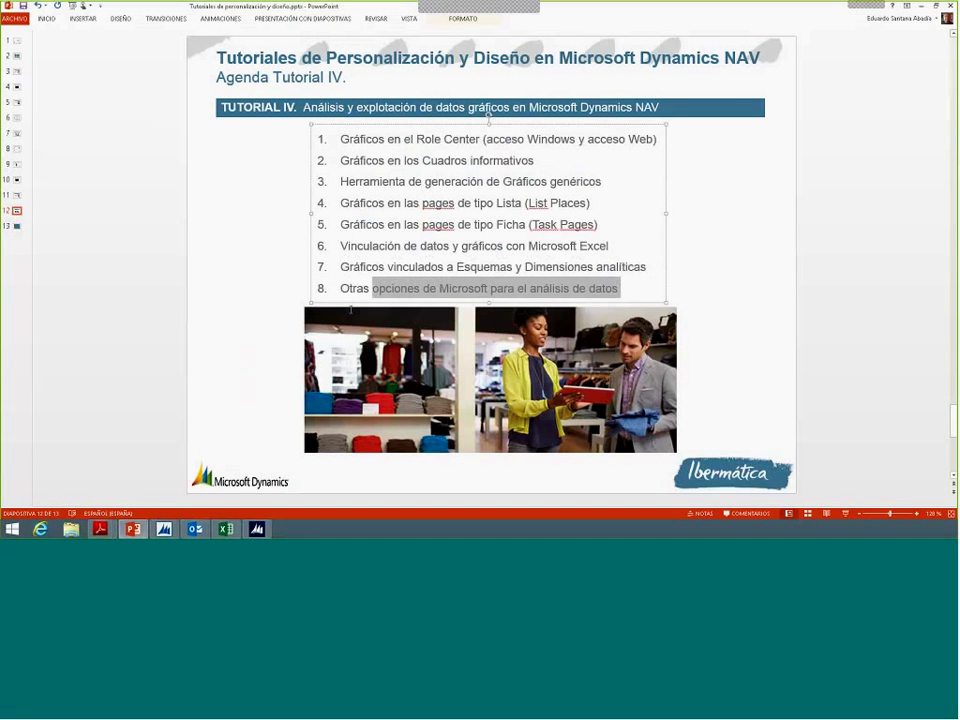